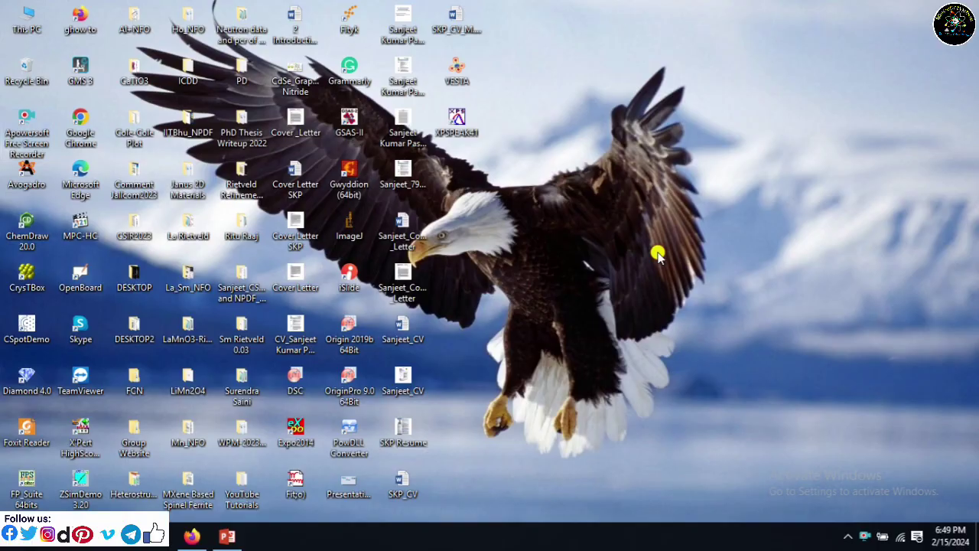
- Refresh the desktop and bring up the blank Presentation1 in PowerPoint
right_click(658, 254)
click(697, 294)
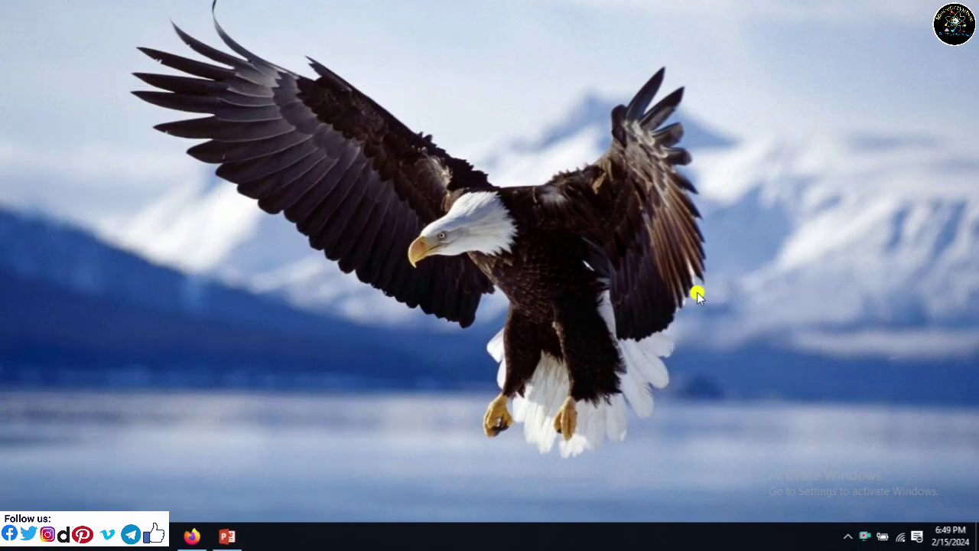
click(231, 536)
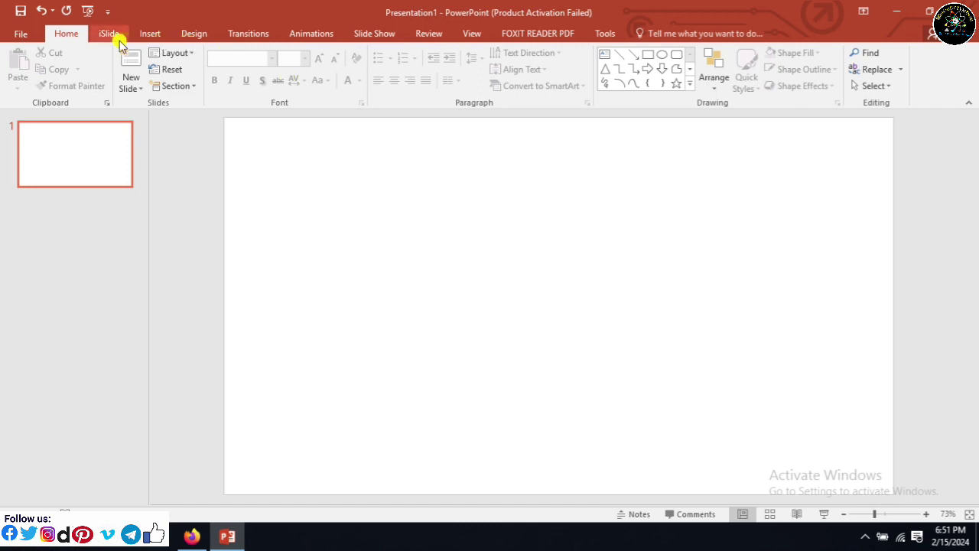
- Draw an oval circle in the upper left of the slide
click(153, 36)
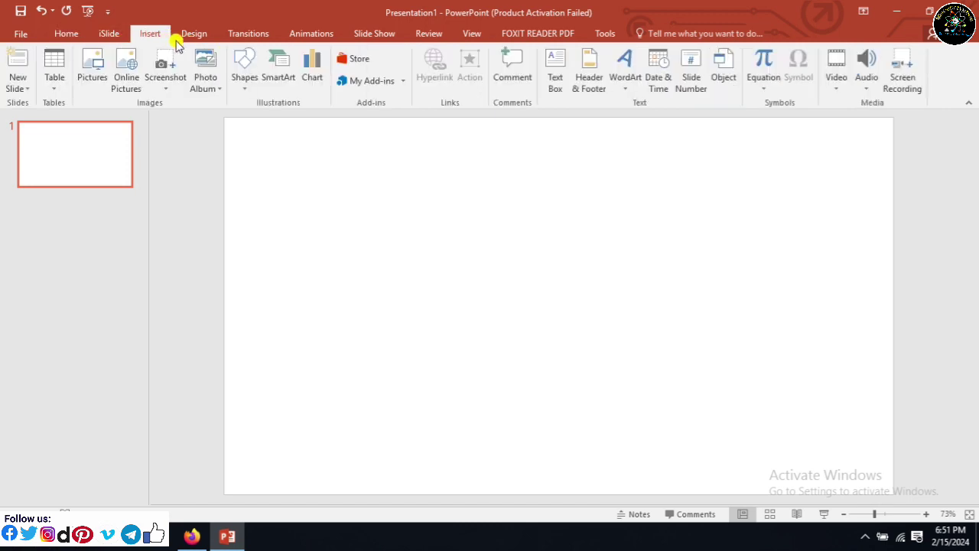
click(245, 89)
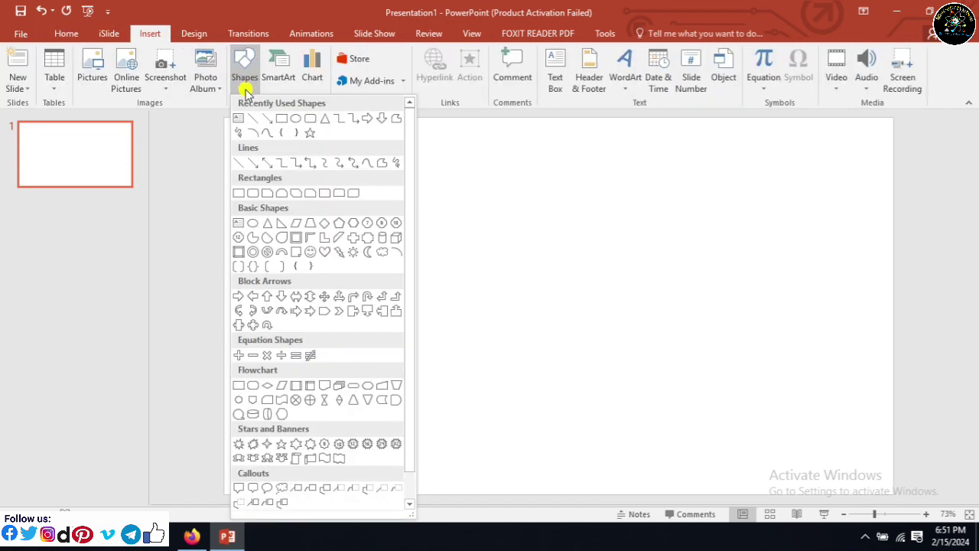
click(293, 122)
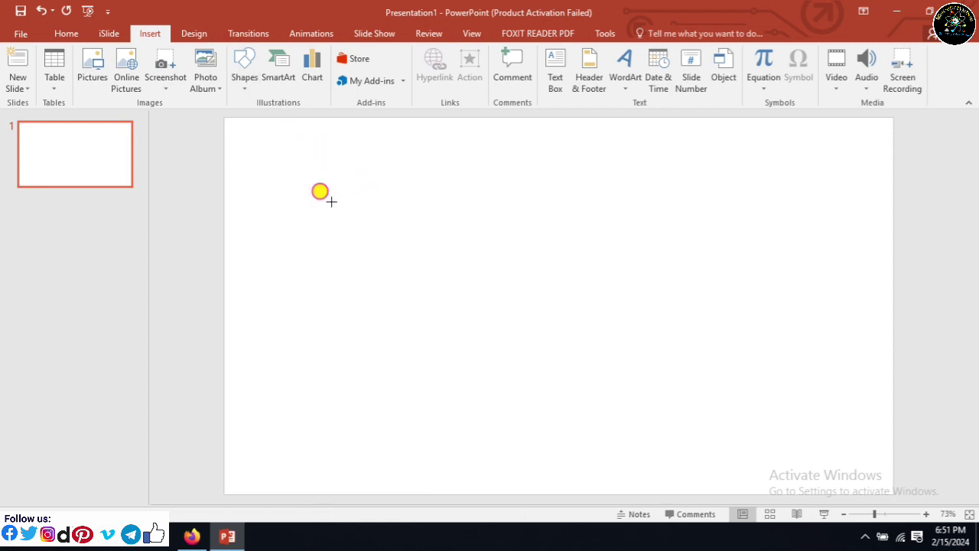
drag(330, 201, 463, 325)
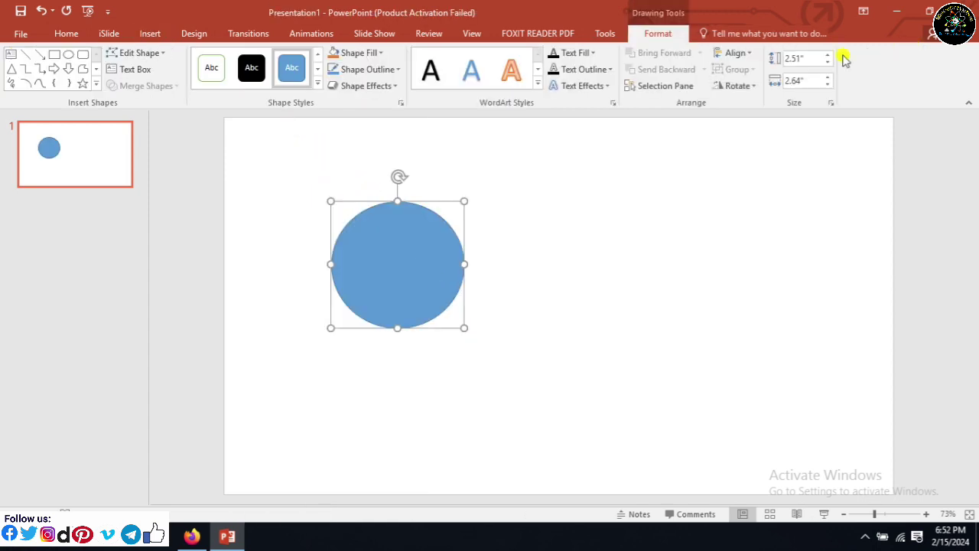
- Size the circle to 2.77" by 2.77" and Ctrl-drag a duplicate over it
double_click(797, 58)
text(64)
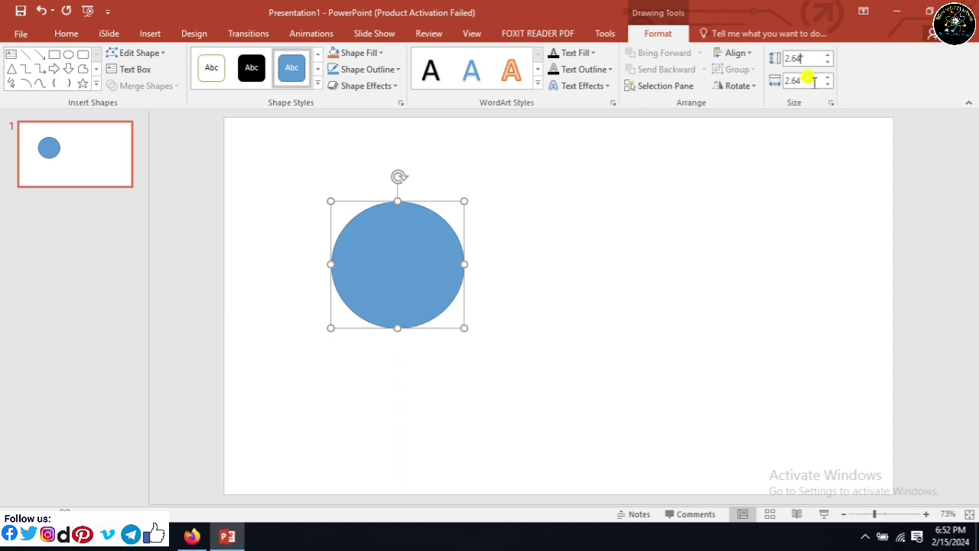
double_click(813, 81)
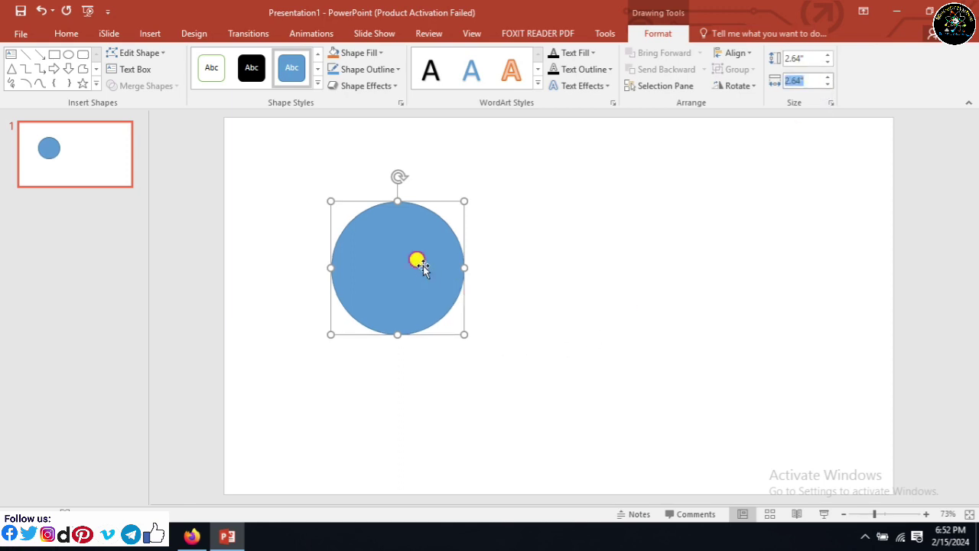
text(2.77)
click(419, 310)
drag(420, 284, 440, 280)
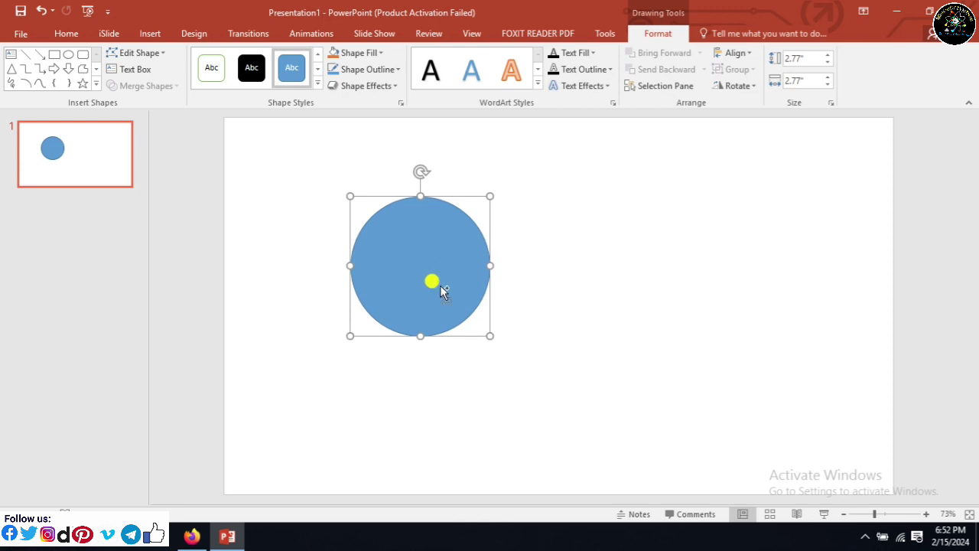
mouse_move(442, 289)
mouse_down()
mouse_move(583, 265)
mouse_move(495, 267)
mouse_move(438, 282)
mouse_up()
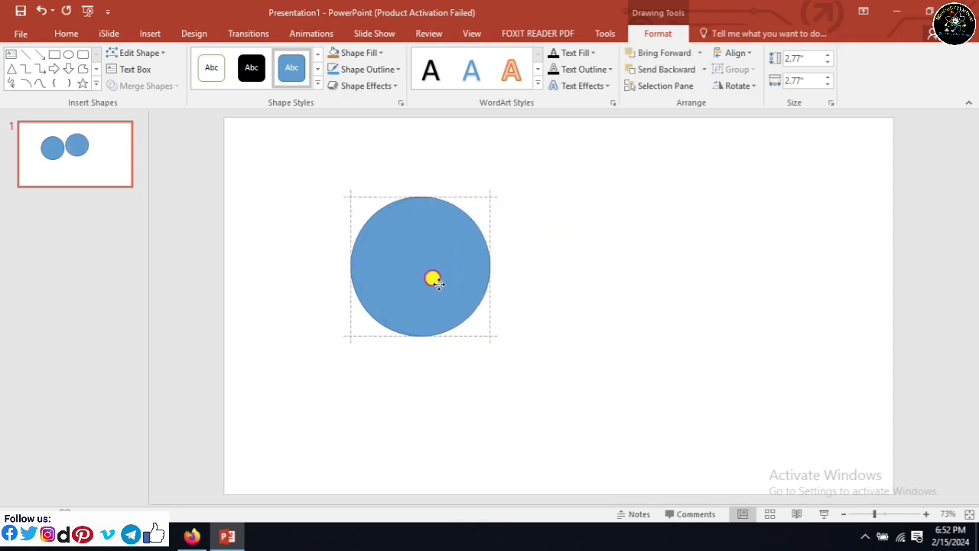
- Select both circles and align their centres and middles on each other
click(308, 168)
mouse_move(272, 177)
mouse_down()
mouse_move(502, 311)
mouse_move(561, 375)
mouse_up()
click(755, 54)
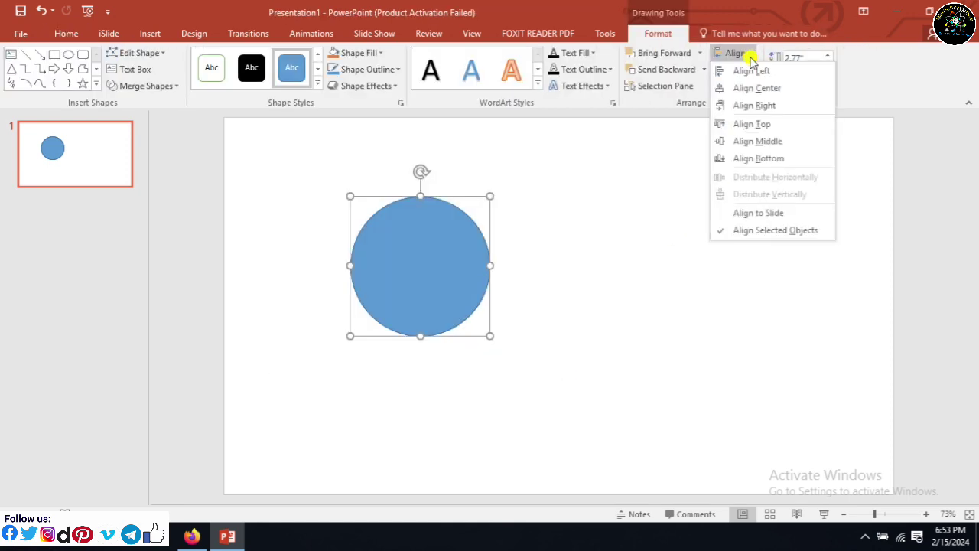
click(754, 88)
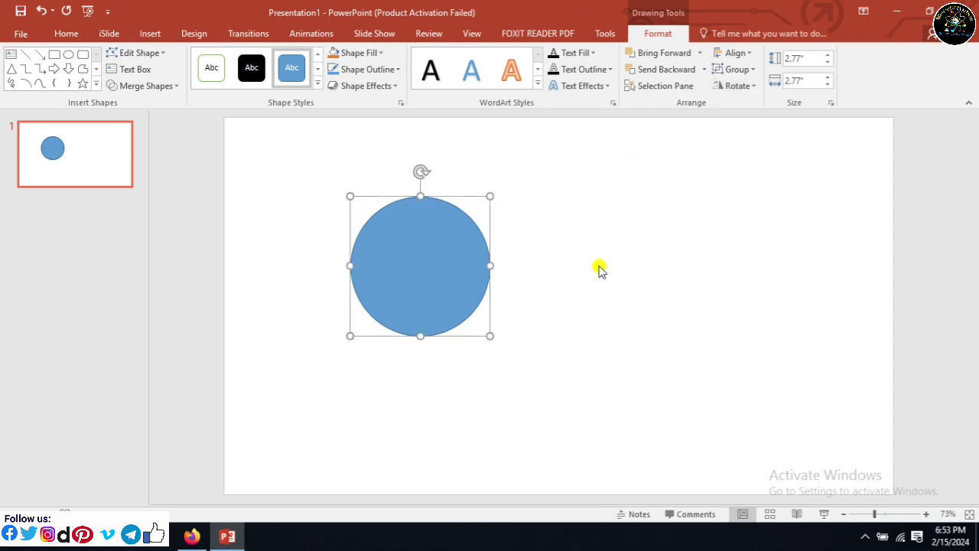
click(746, 55)
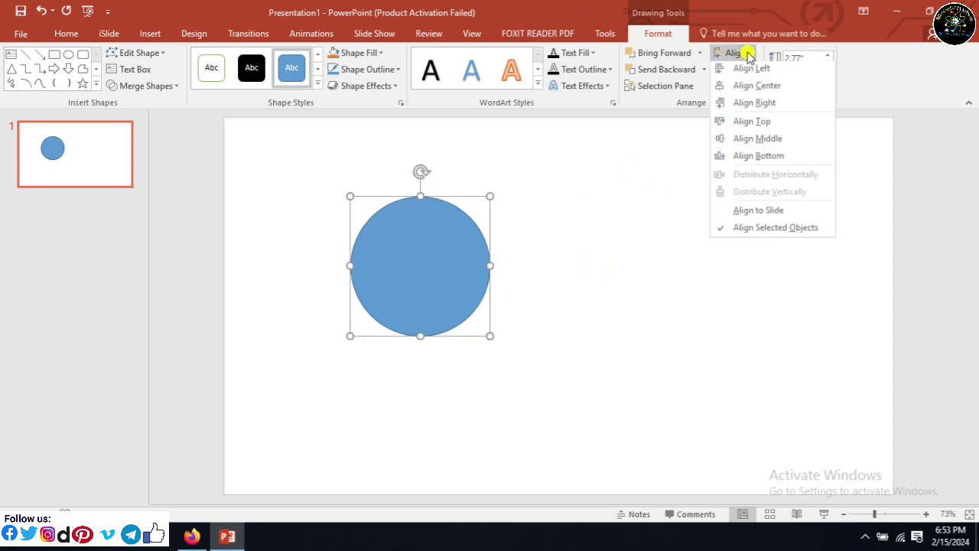
click(754, 140)
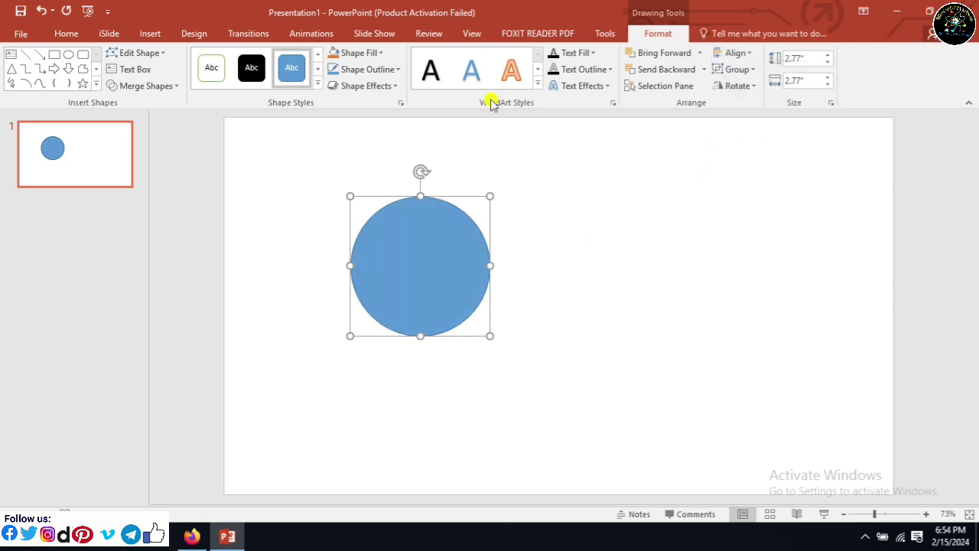
- Apply a Parallel 3-D rotation preset (X 306.5°, Y 301.3°, Z 57.6°) and nudge the ellipse down
right_click(460, 266)
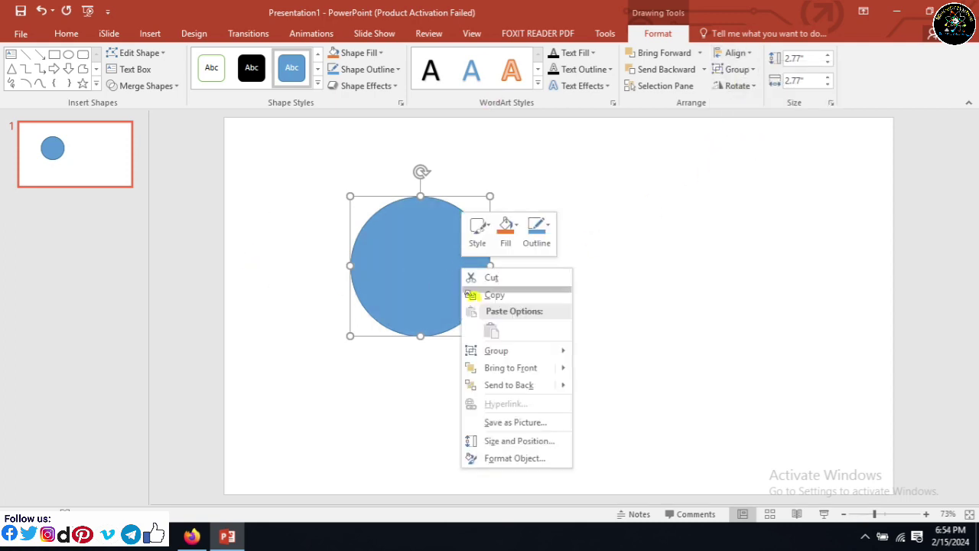
click(499, 441)
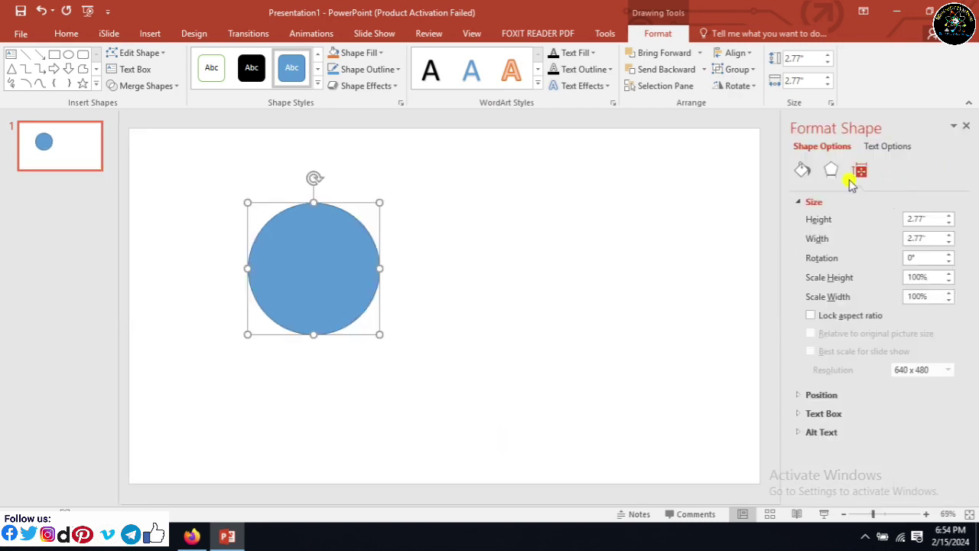
click(835, 170)
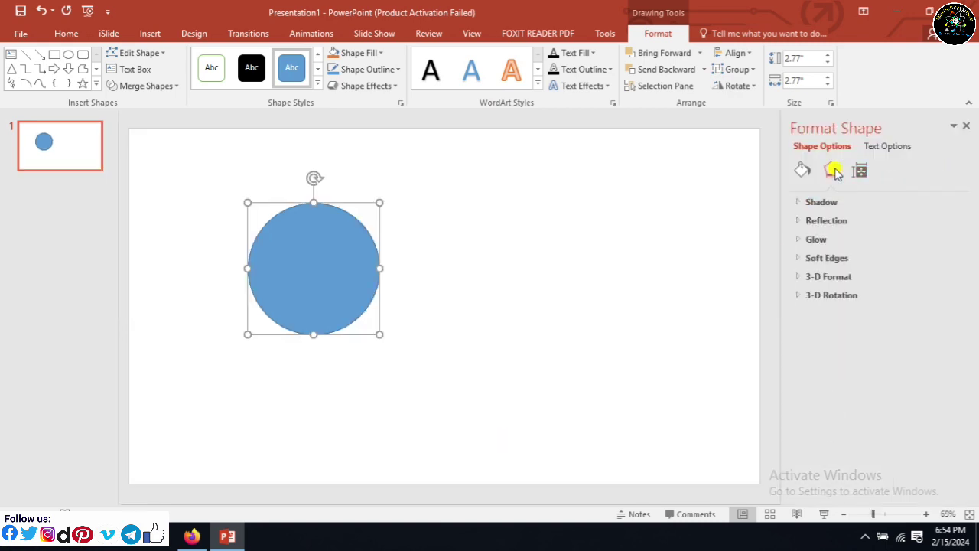
click(834, 295)
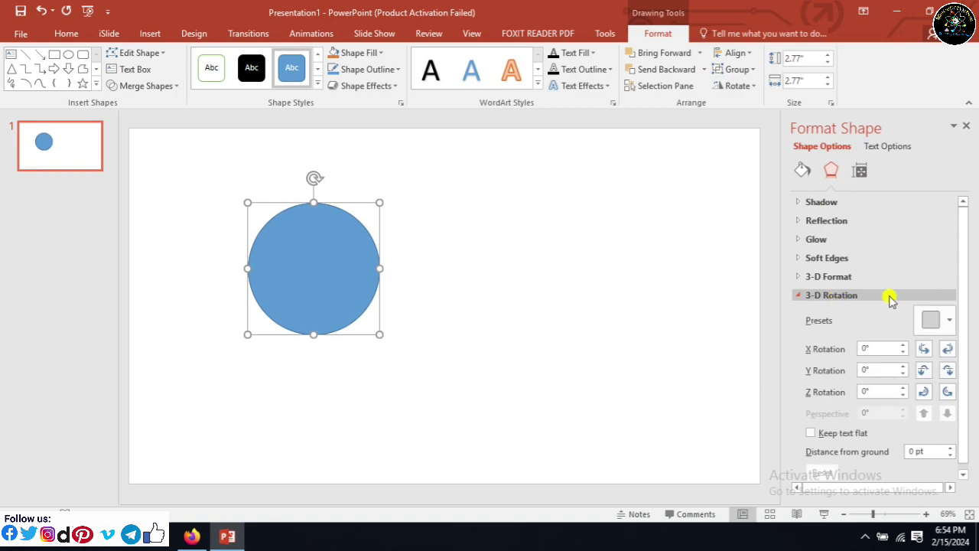
click(950, 322)
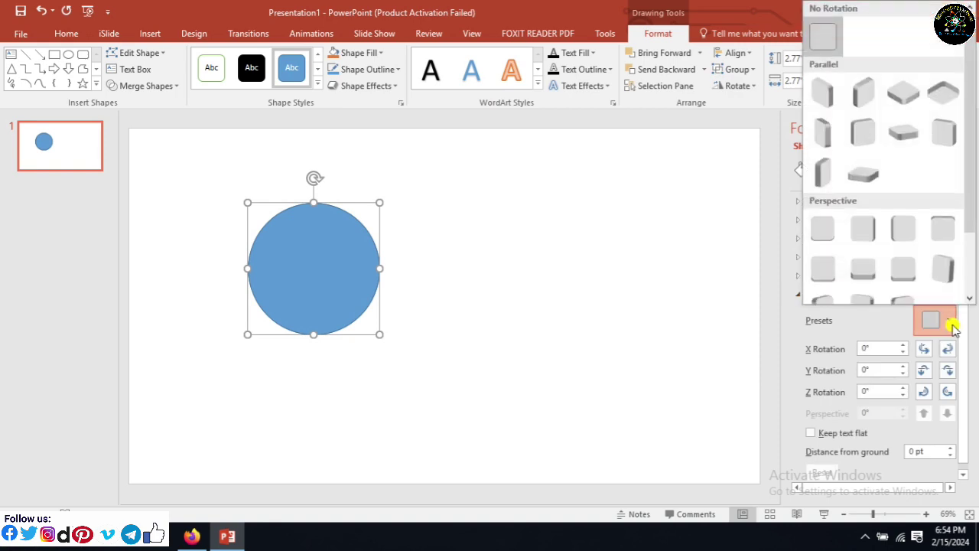
click(904, 134)
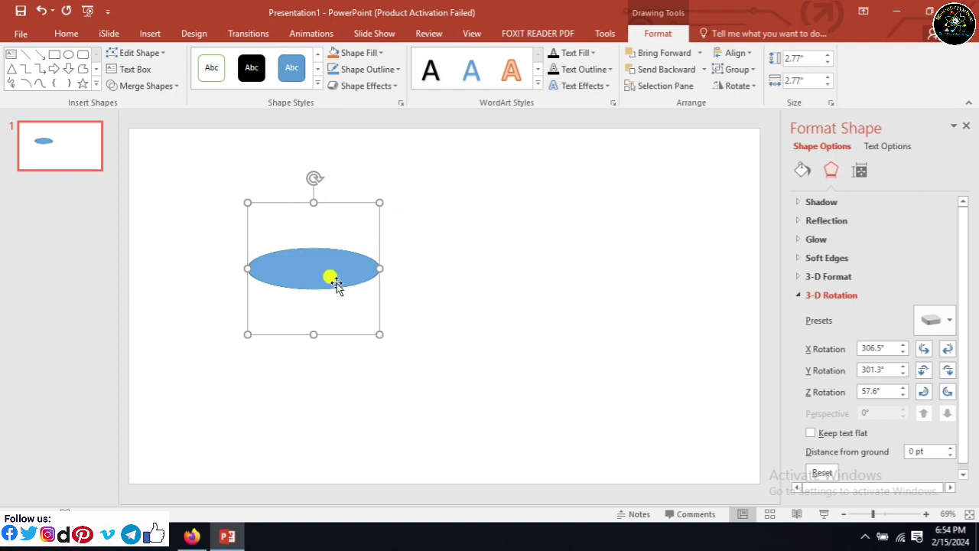
mouse_move(329, 277)
mouse_down()
mouse_move(325, 306)
mouse_move(348, 295)
mouse_up()
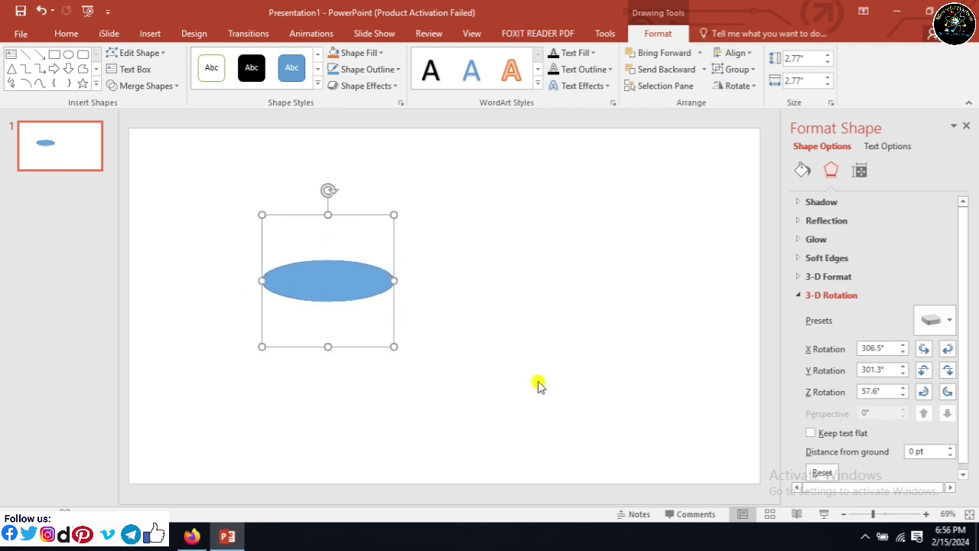
- Zoom in and give the ellipse a Circle top bevel, entering 113.4 pt as its width
click(926, 515)
click(927, 515)
click(927, 515)
click(927, 515)
click(928, 514)
click(928, 514)
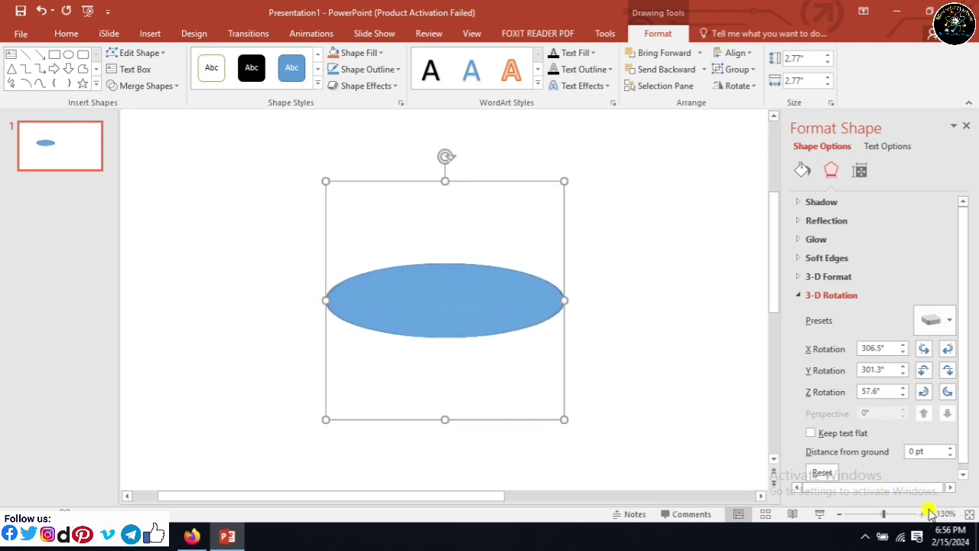
click(922, 515)
click(921, 515)
click(922, 514)
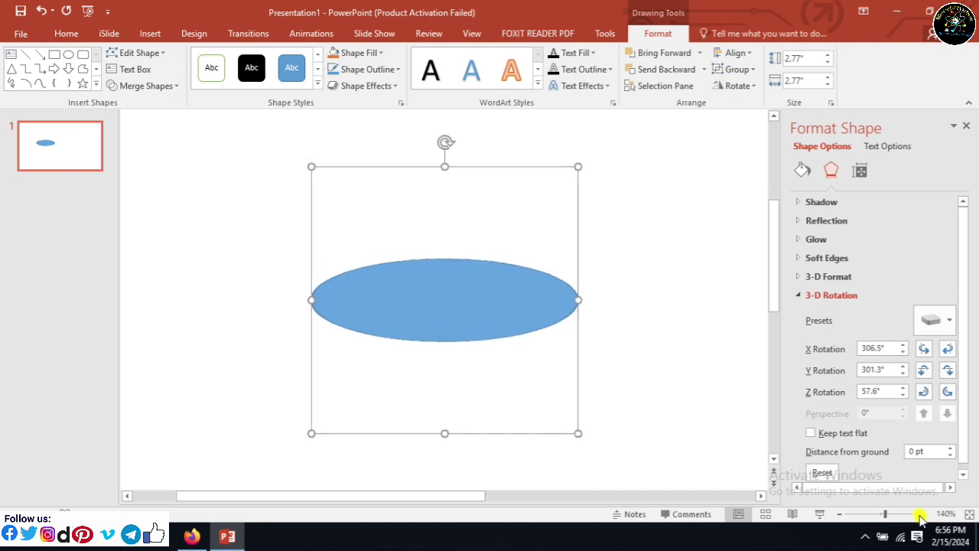
click(659, 341)
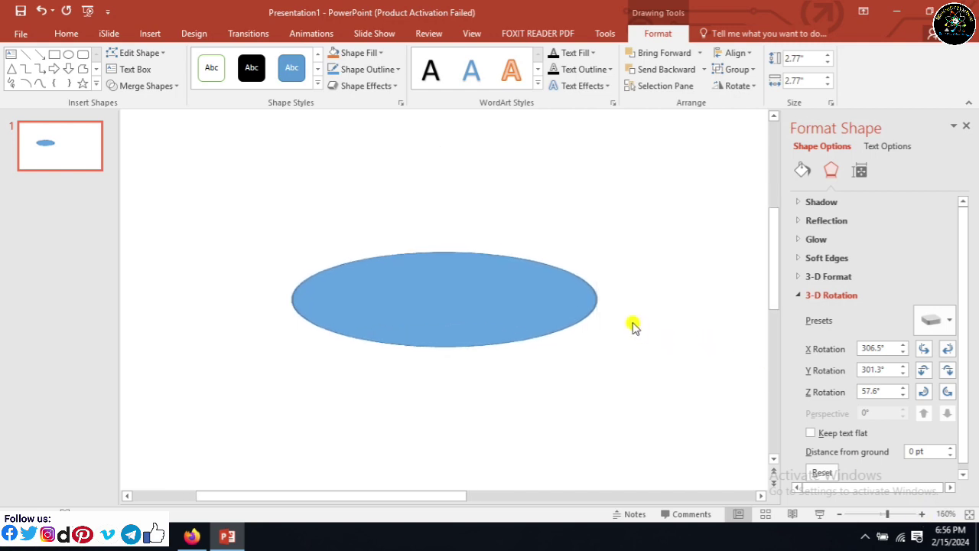
click(595, 301)
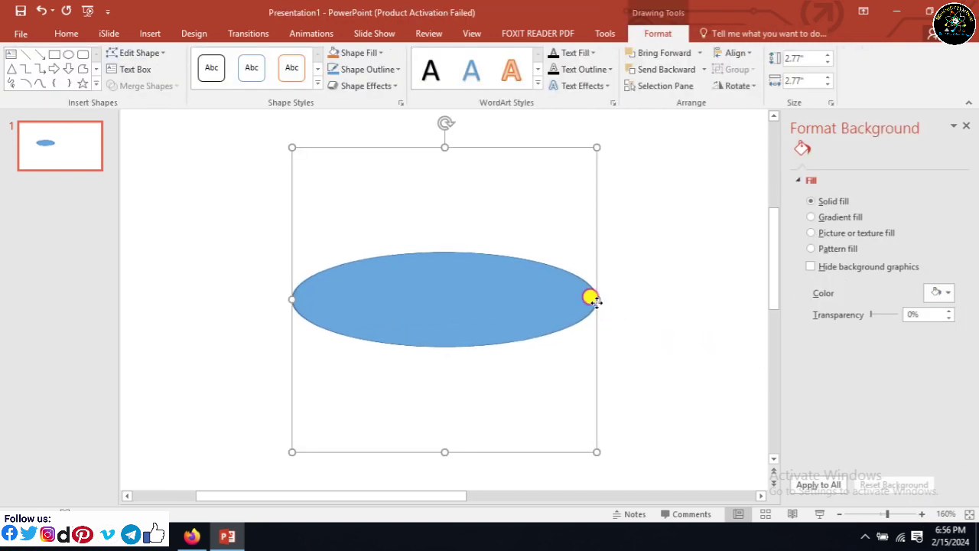
click(834, 169)
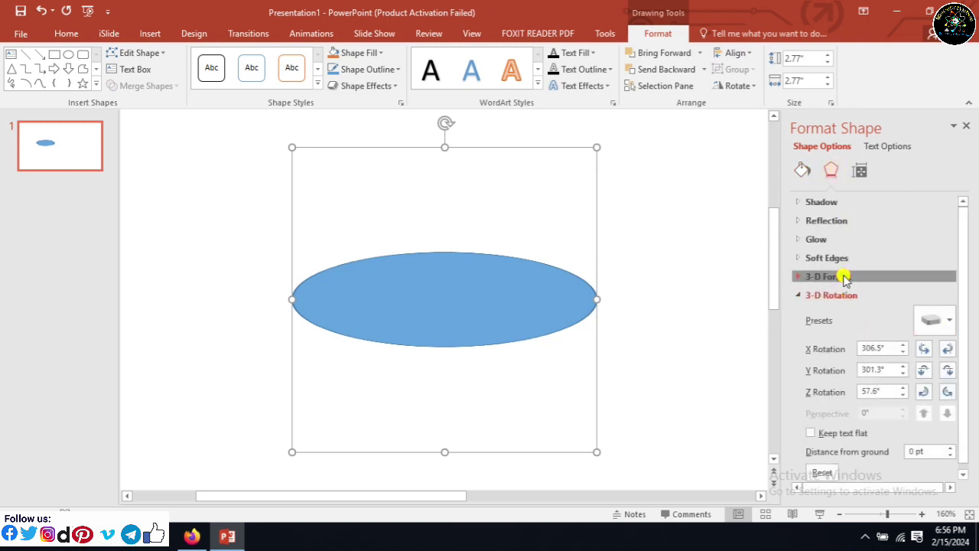
click(844, 276)
click(841, 313)
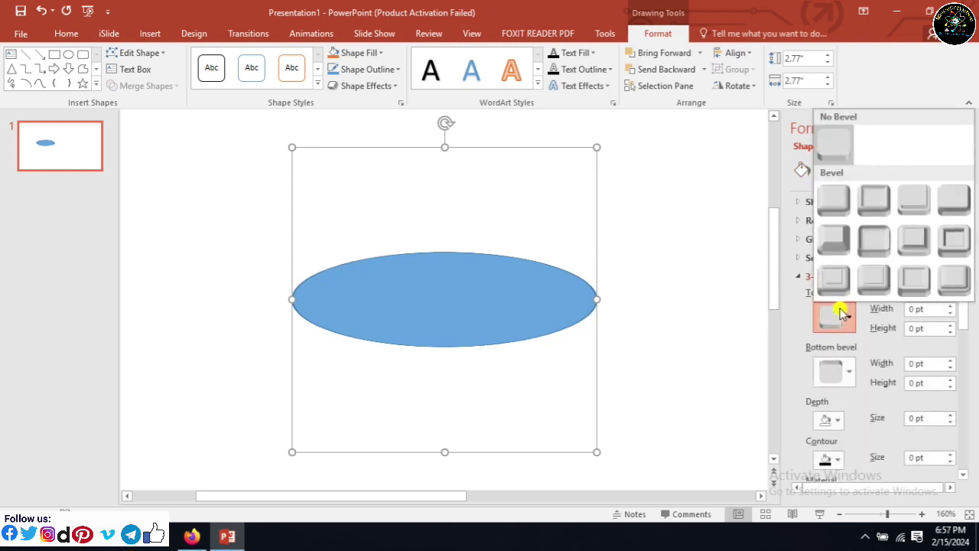
click(836, 202)
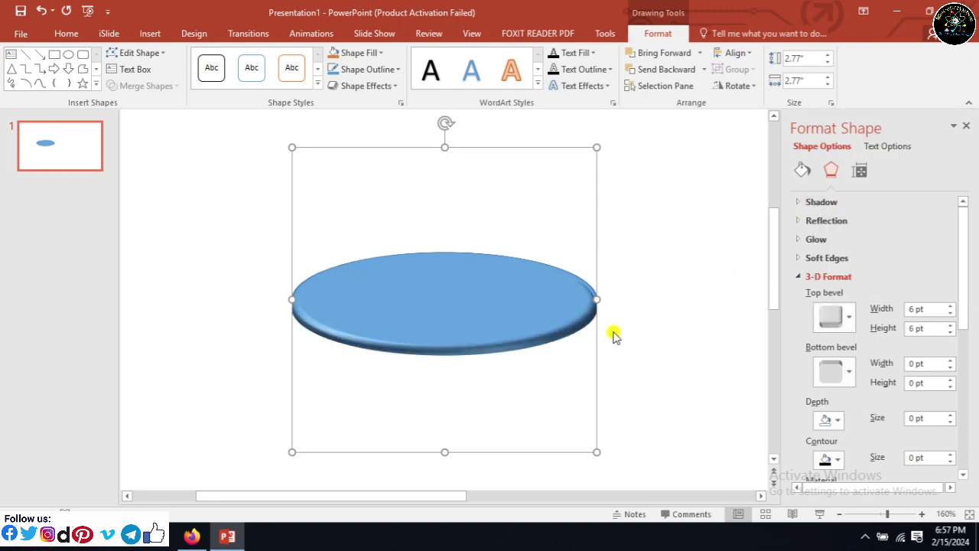
click(877, 309)
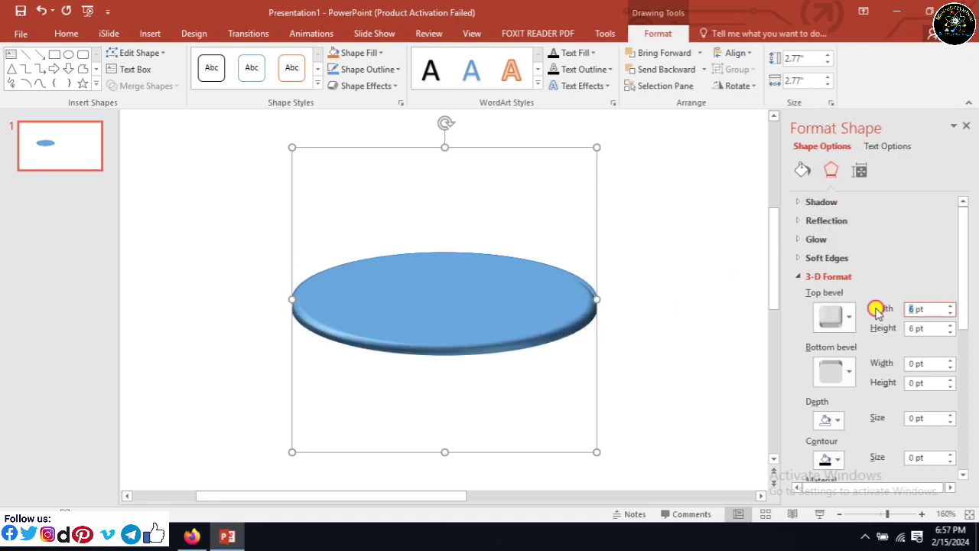
text(11)
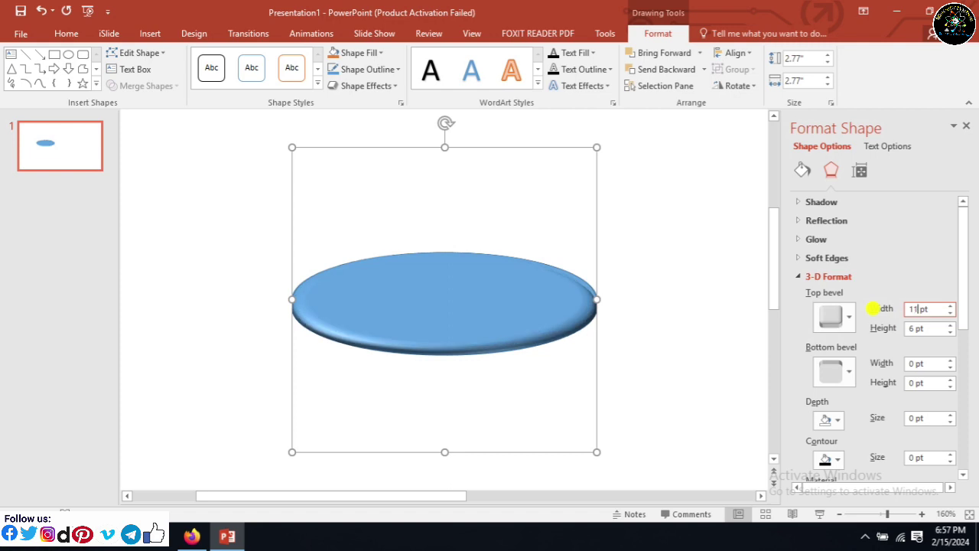
text(3.4)
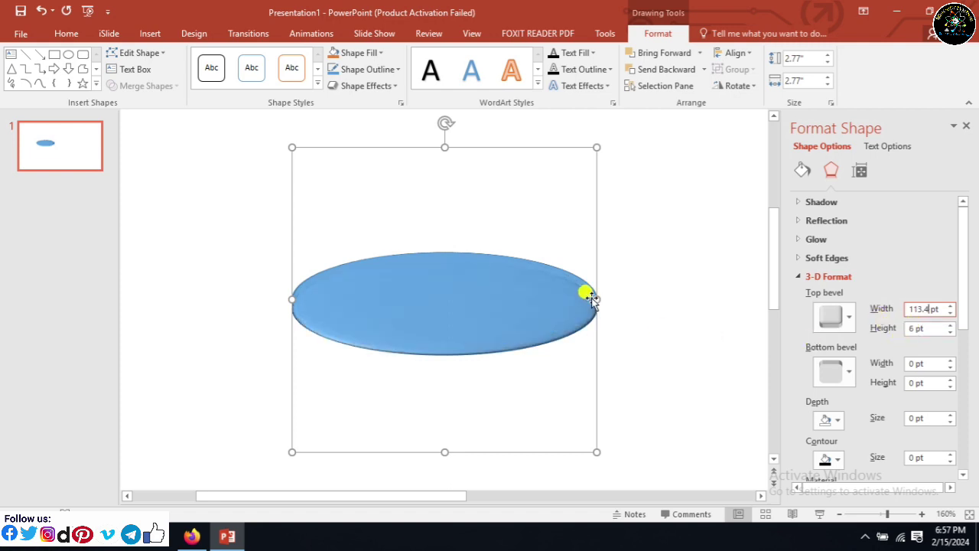
- Duplicate the ellipse, clear the copy's top bevel, and move it slightly up and right
key(Escape)
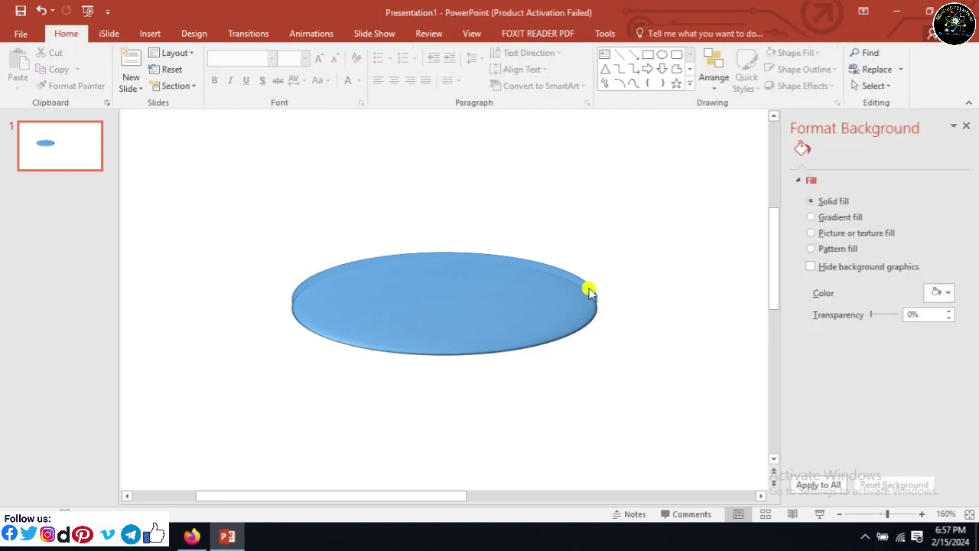
mouse_move(587, 293)
mouse_down()
mouse_move(533, 322)
mouse_move(566, 289)
mouse_up()
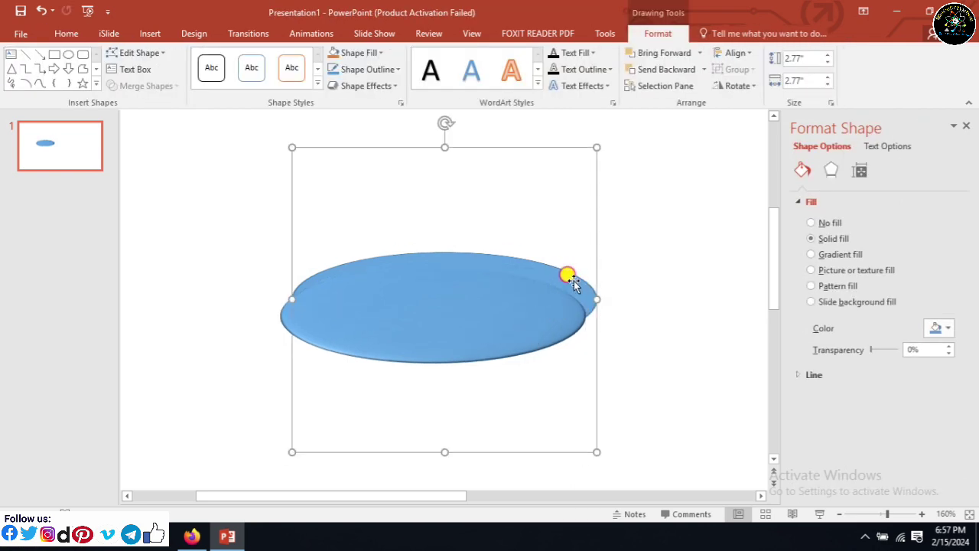
click(833, 170)
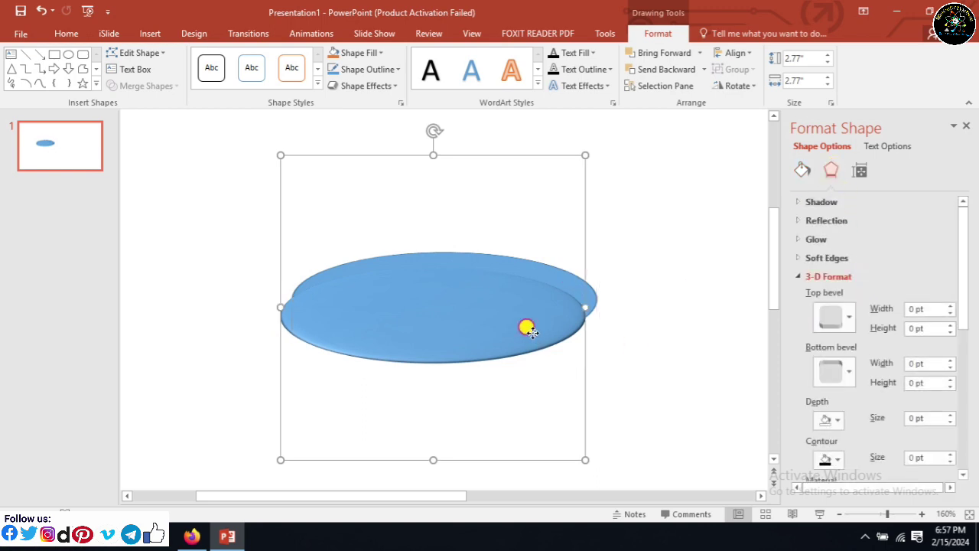
click(832, 317)
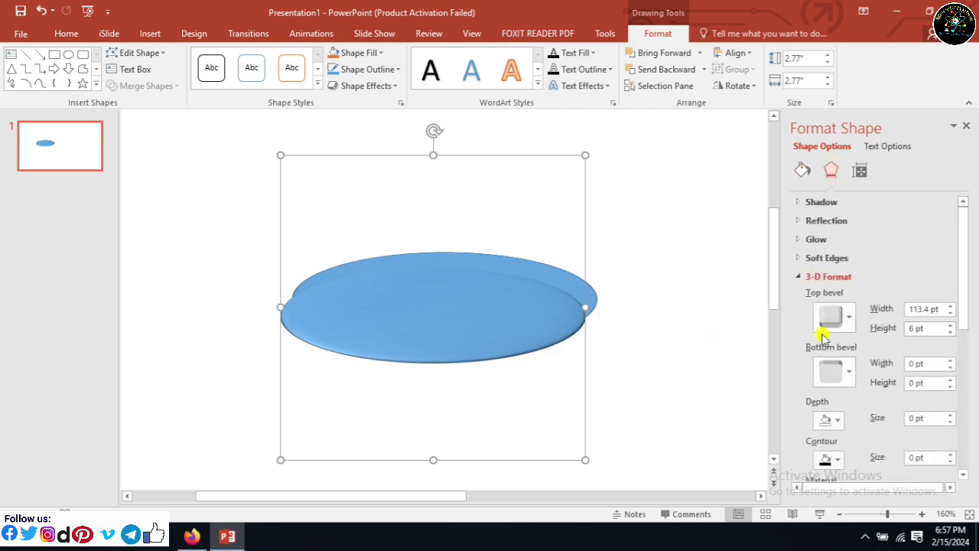
double_click(928, 308)
text(6)
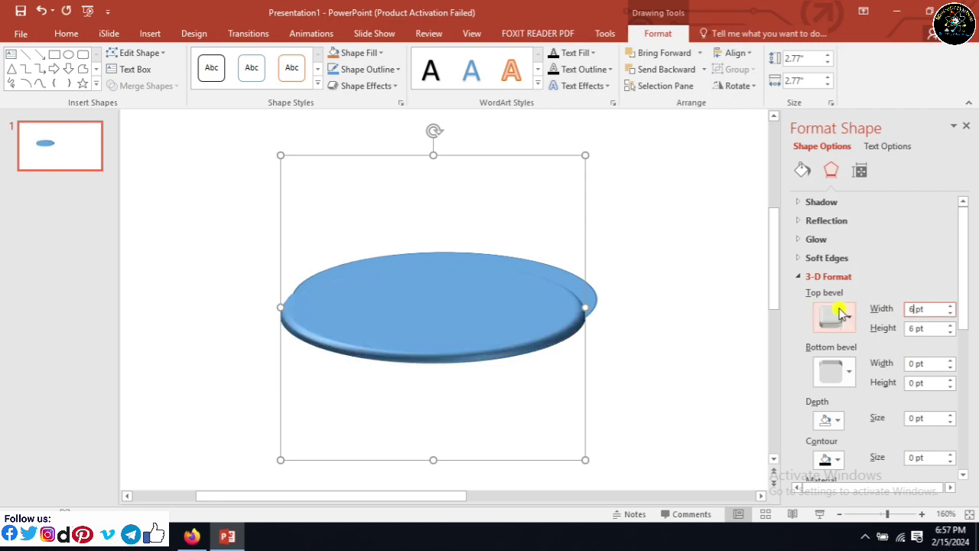
click(840, 314)
click(834, 143)
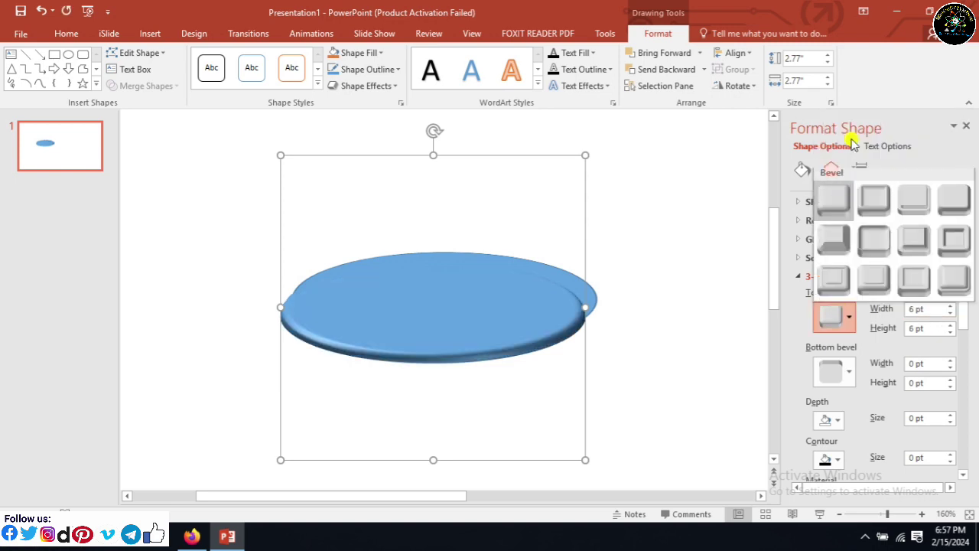
drag(585, 307, 597, 299)
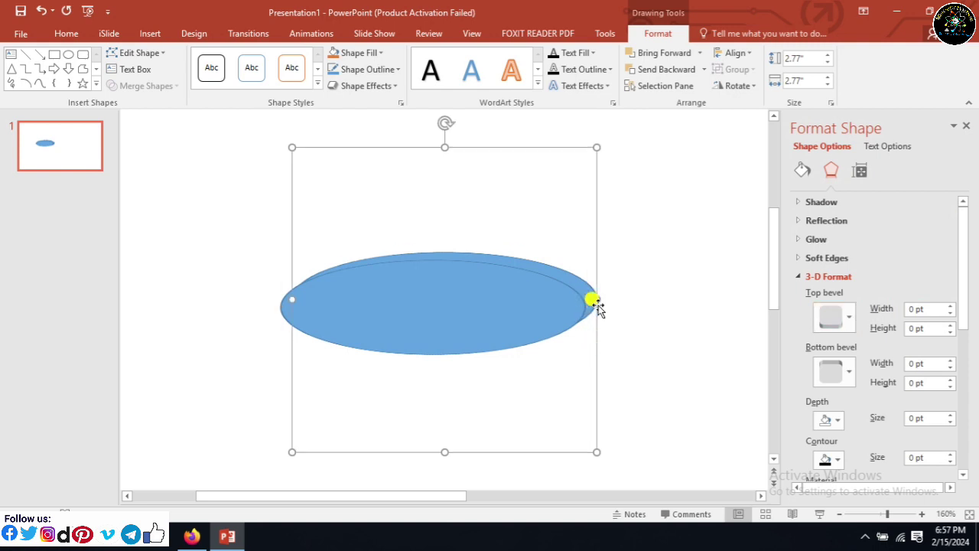
- Give the copy a Circle top bevel 113.4 pt wide and 113.4 pt high
click(840, 315)
click(842, 201)
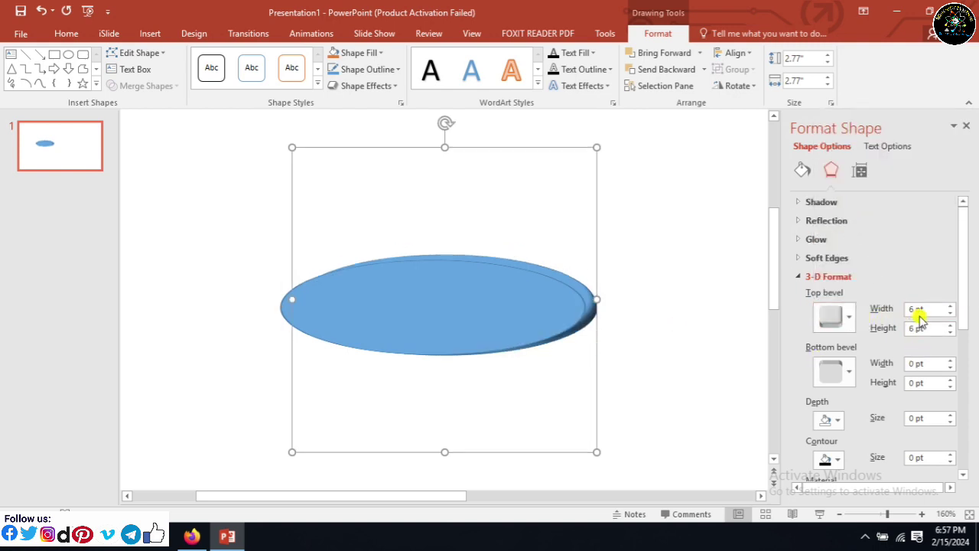
click(910, 309)
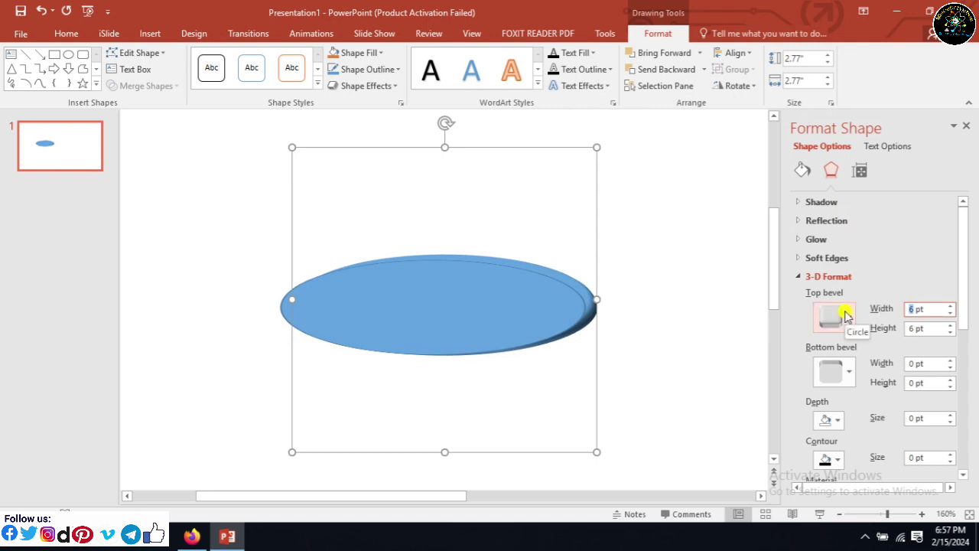
text(113.4)
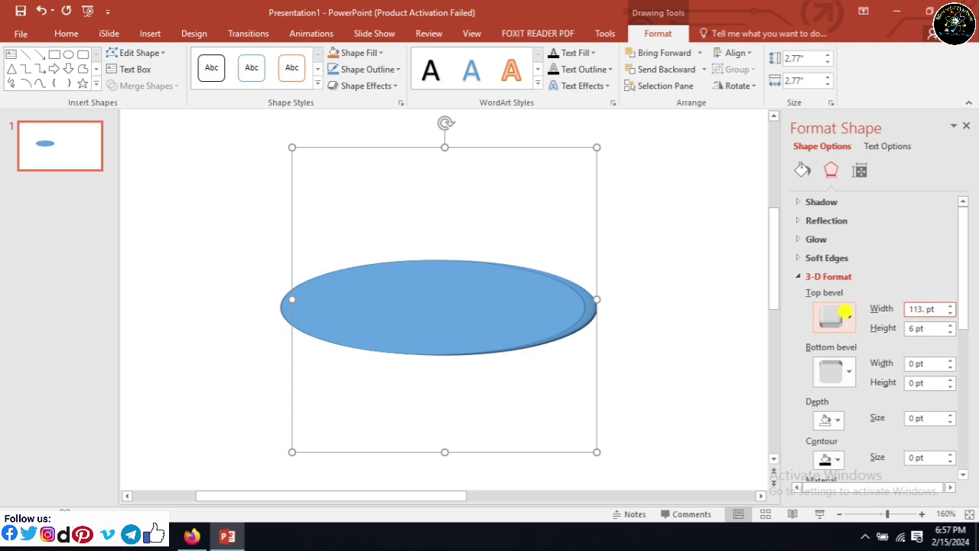
click(914, 329)
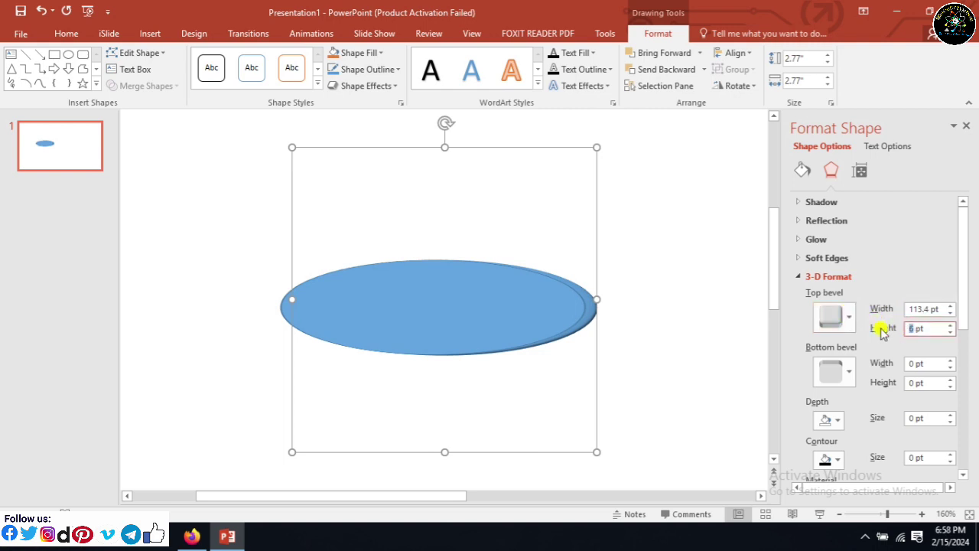
text(11)
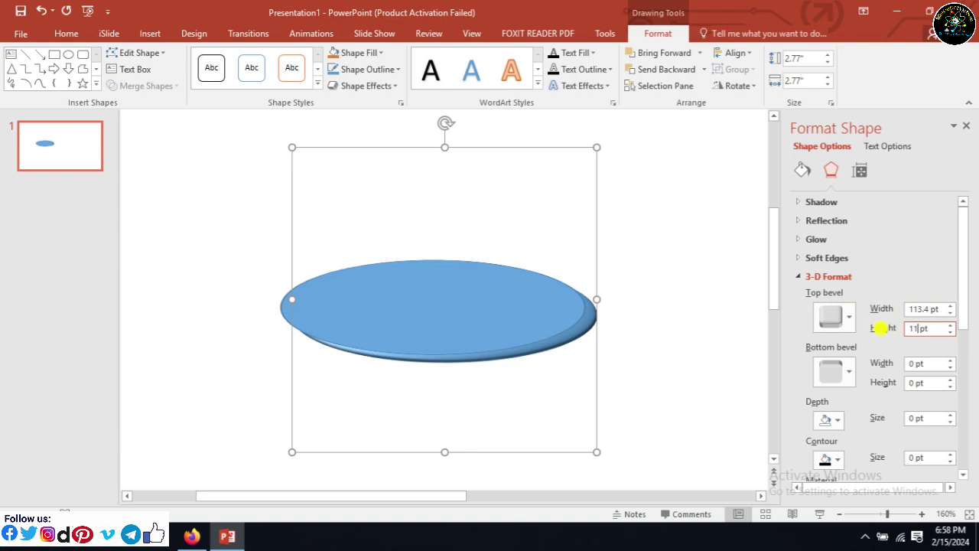
text(3.4)
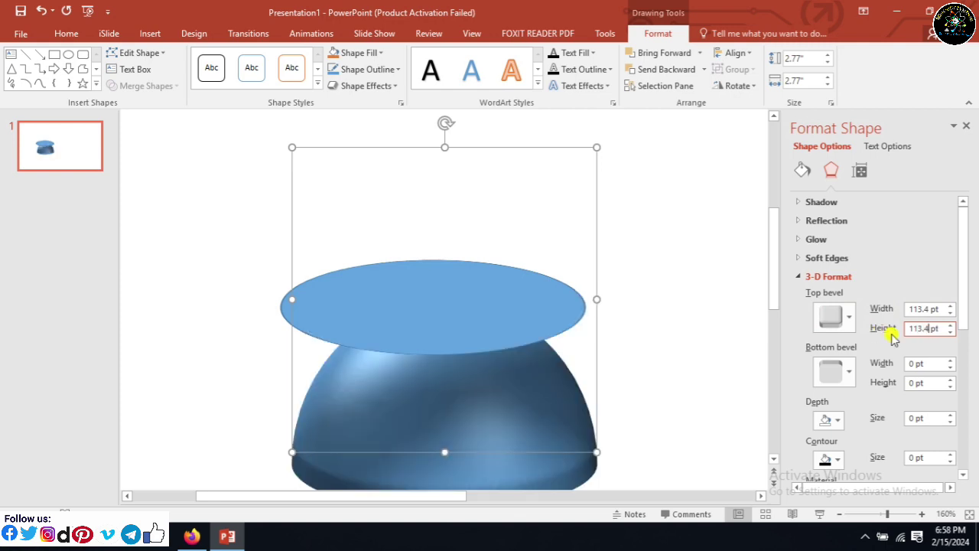
- Set the copy's bottom bevel to 113.4 pt by 113.4 pt, forming a sphere, then view at 100%
drag(962, 303, 968, 334)
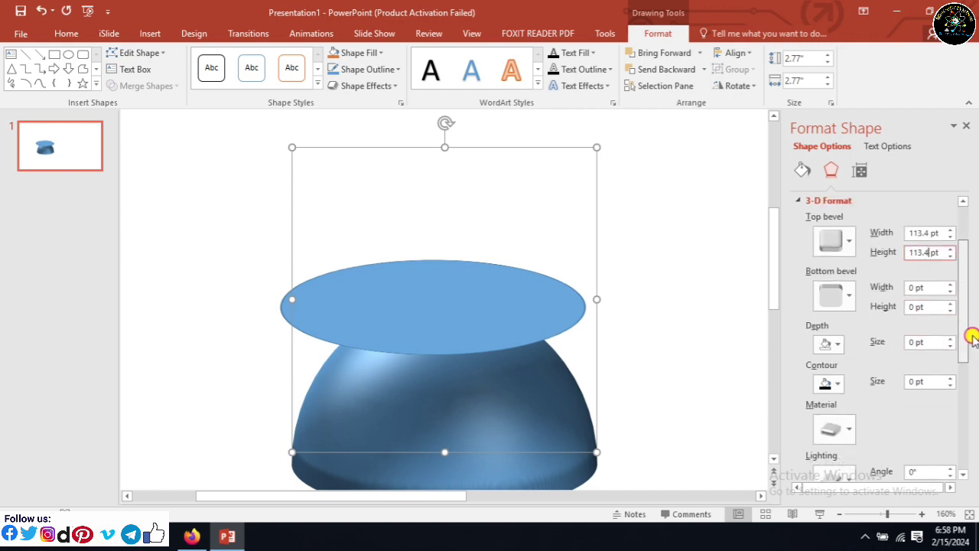
double_click(918, 287)
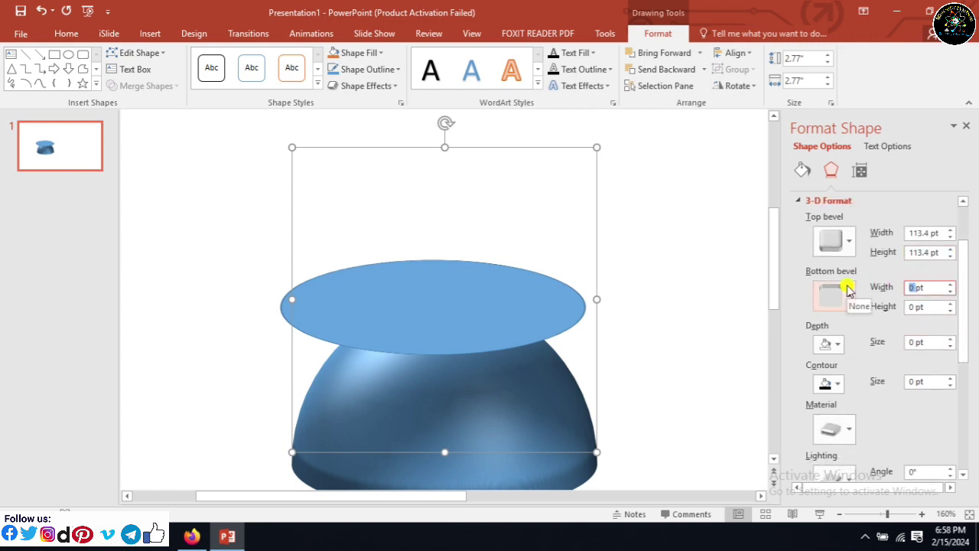
text(113.4)
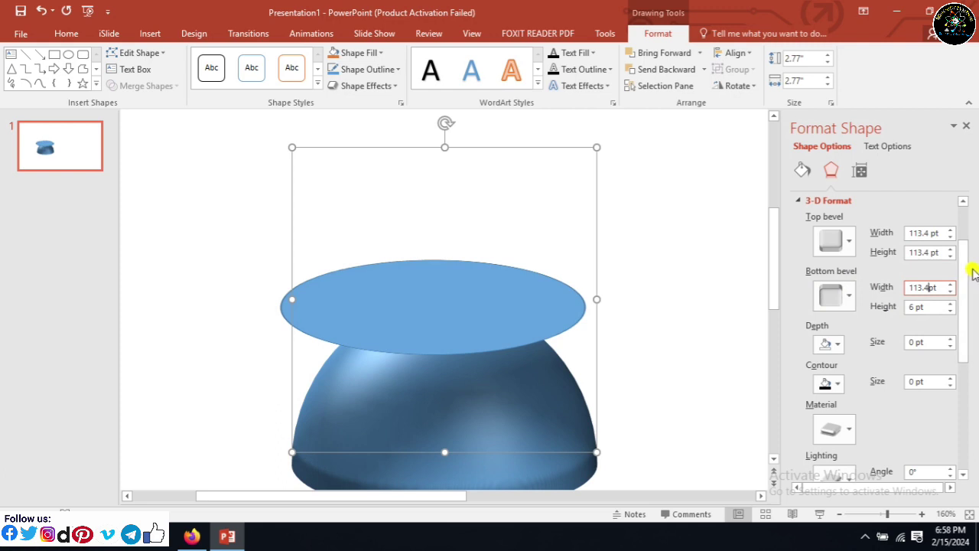
scroll(963, 284, down, 2)
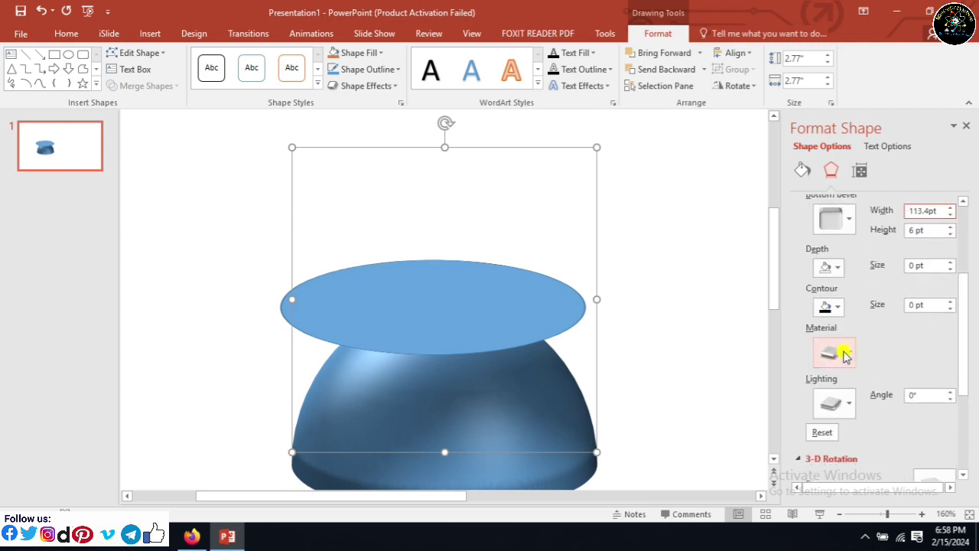
click(917, 231)
text(11)
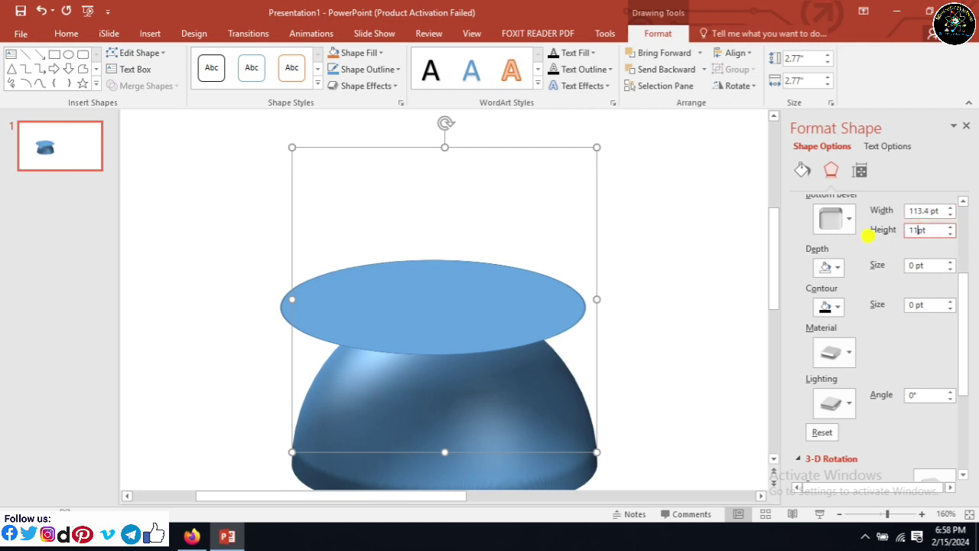
text(3.4)
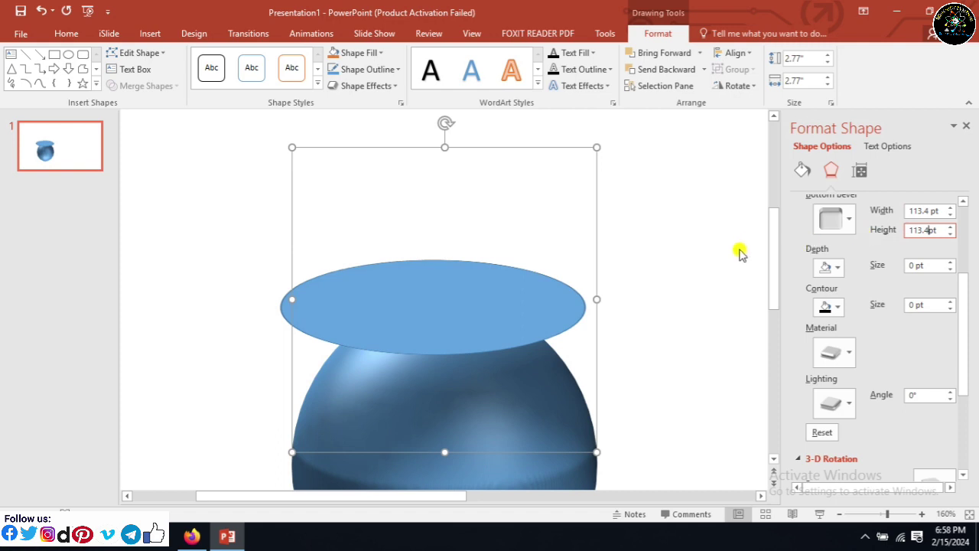
click(778, 313)
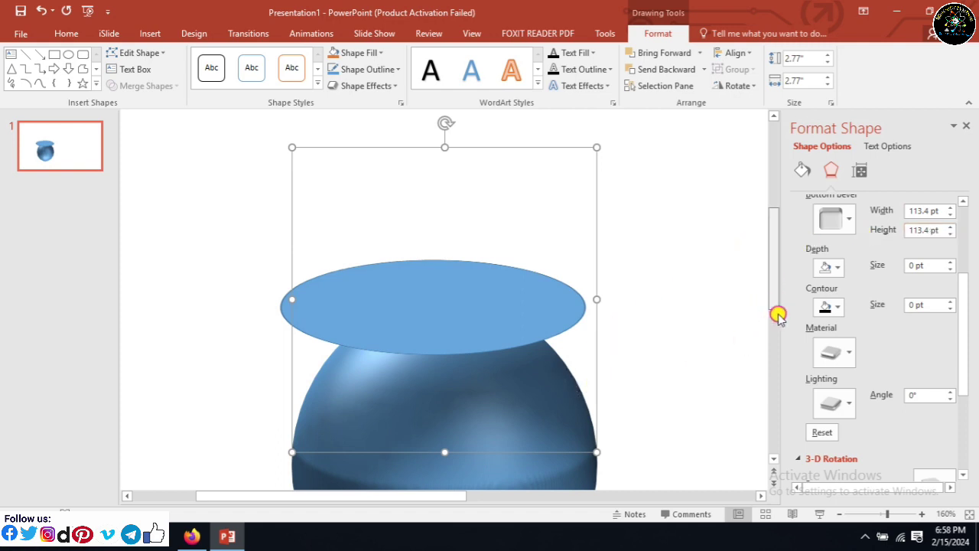
drag(778, 314, 778, 353)
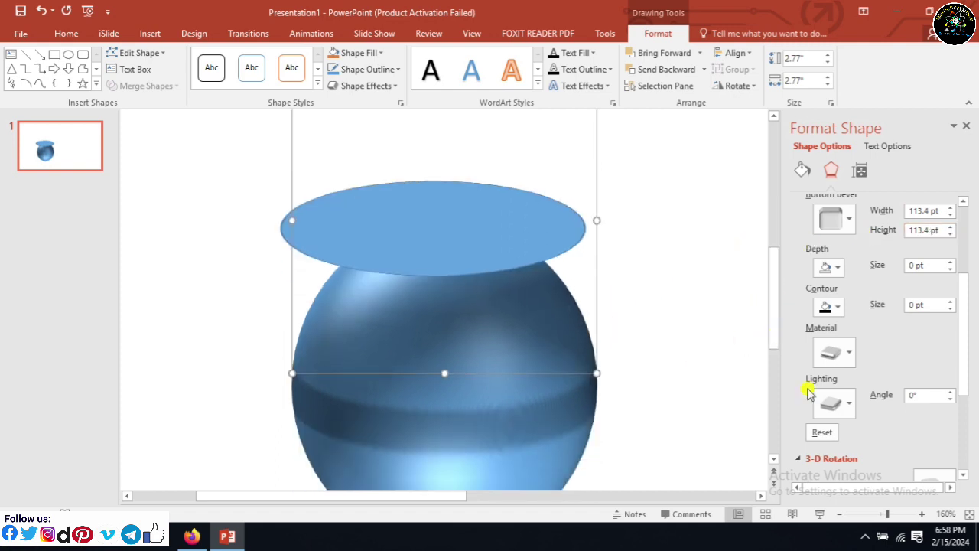
click(843, 517)
click(843, 518)
click(843, 517)
click(843, 518)
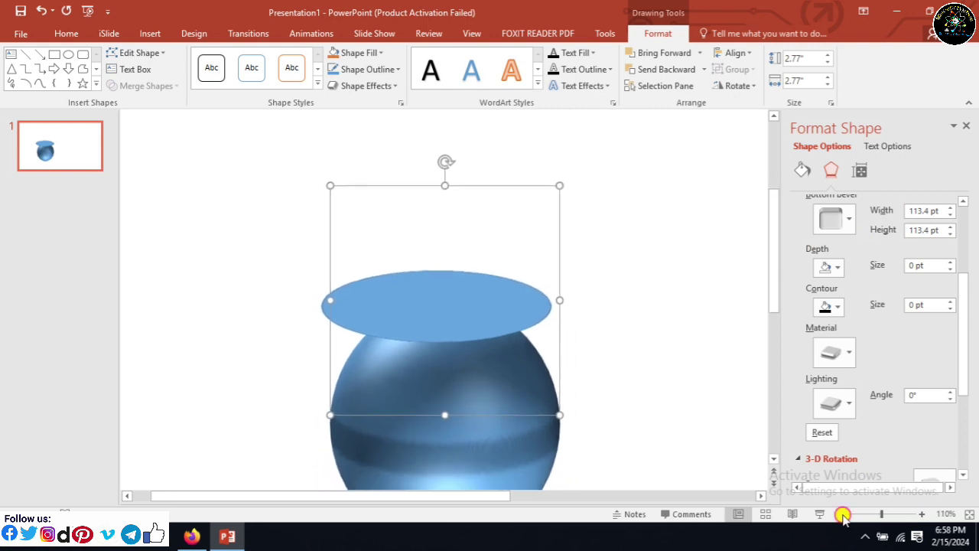
click(843, 517)
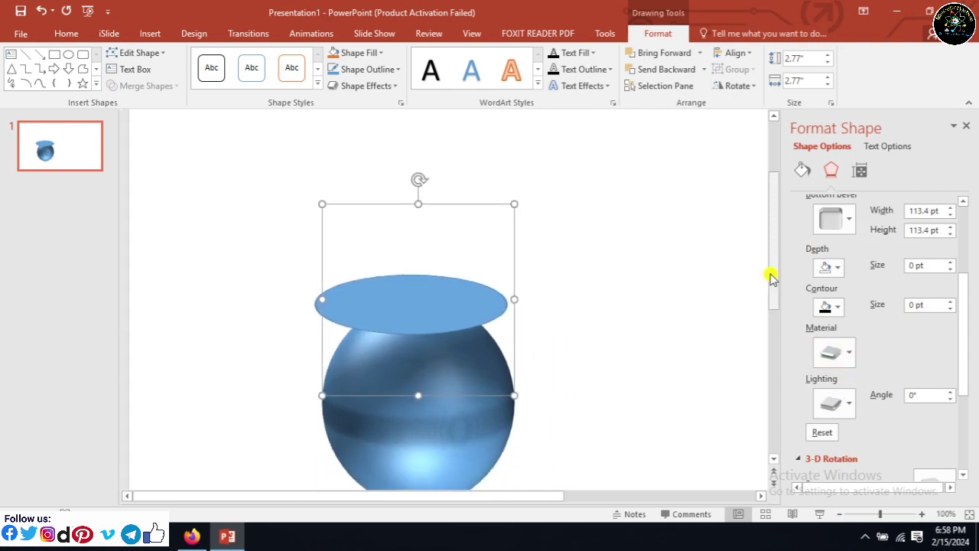
drag(776, 271, 778, 300)
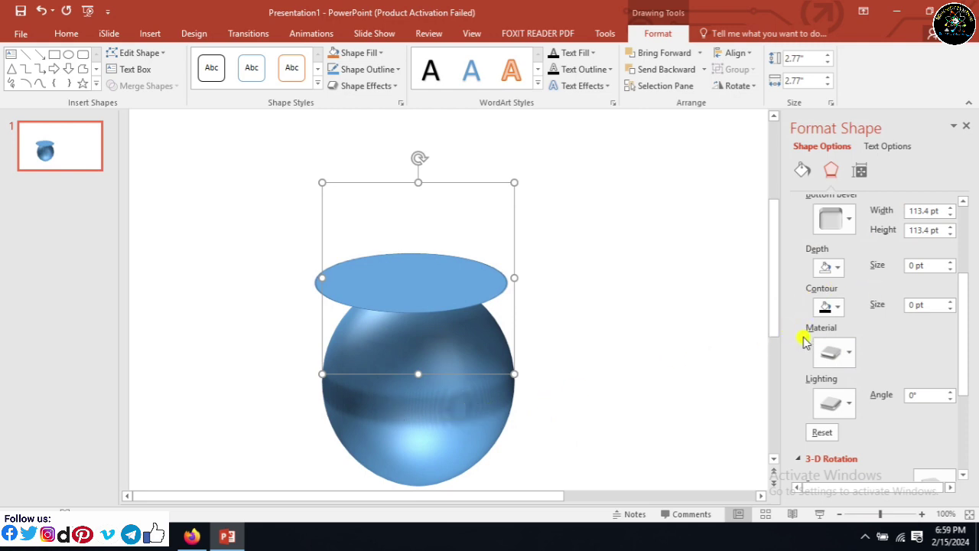
- Recolour the sphere's fill a light grey-white
click(801, 171)
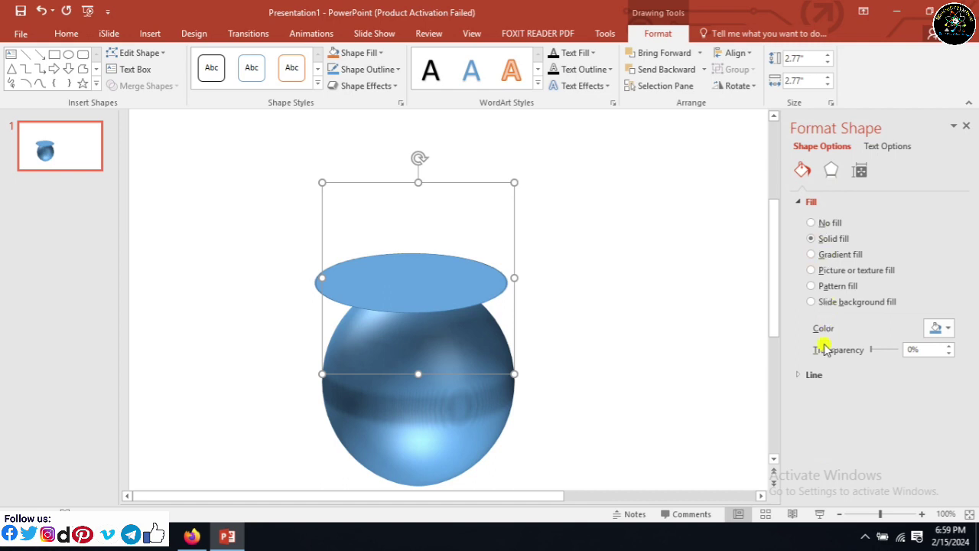
click(814, 374)
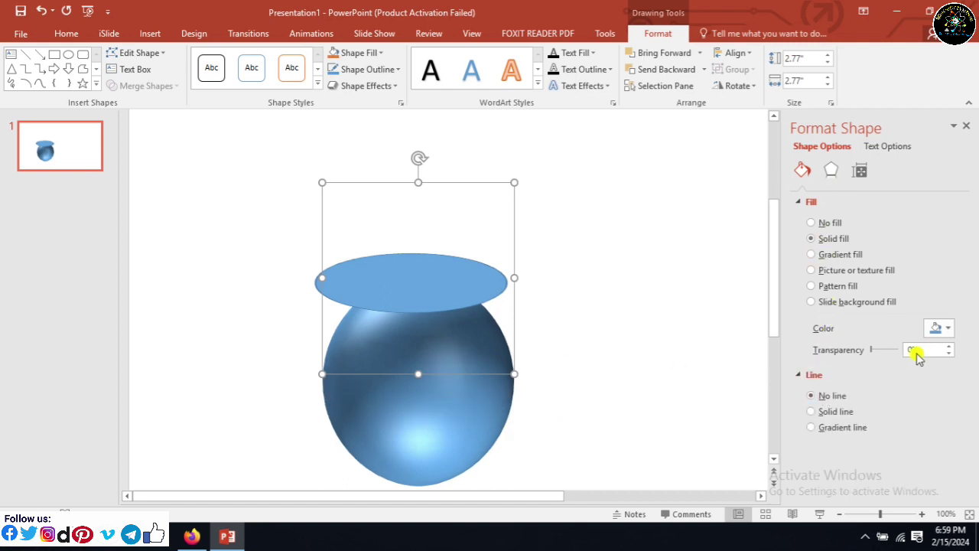
click(941, 328)
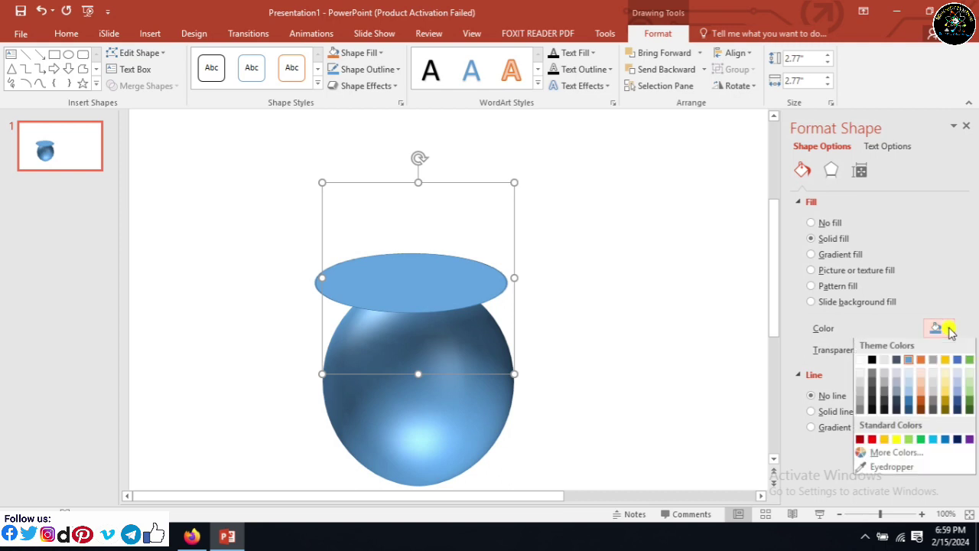
click(858, 386)
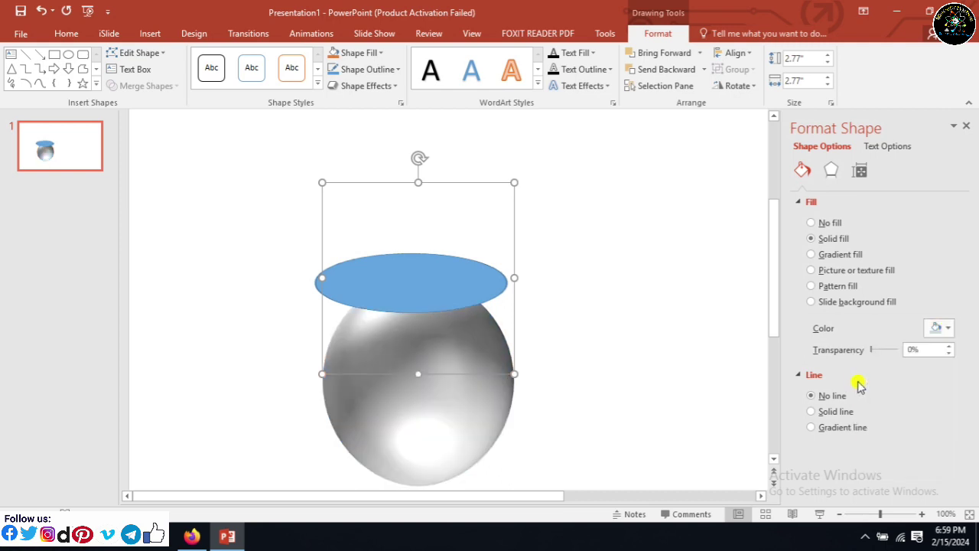
click(946, 328)
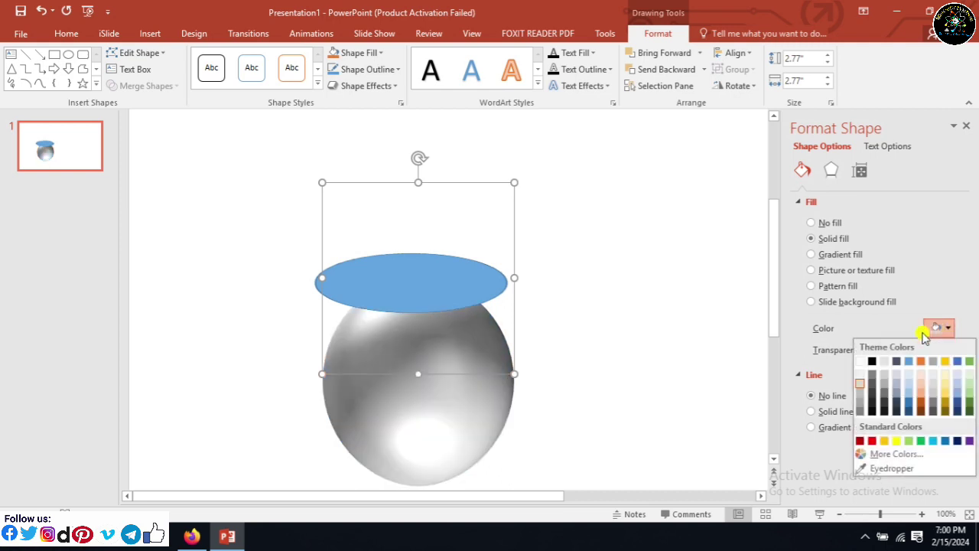
click(860, 382)
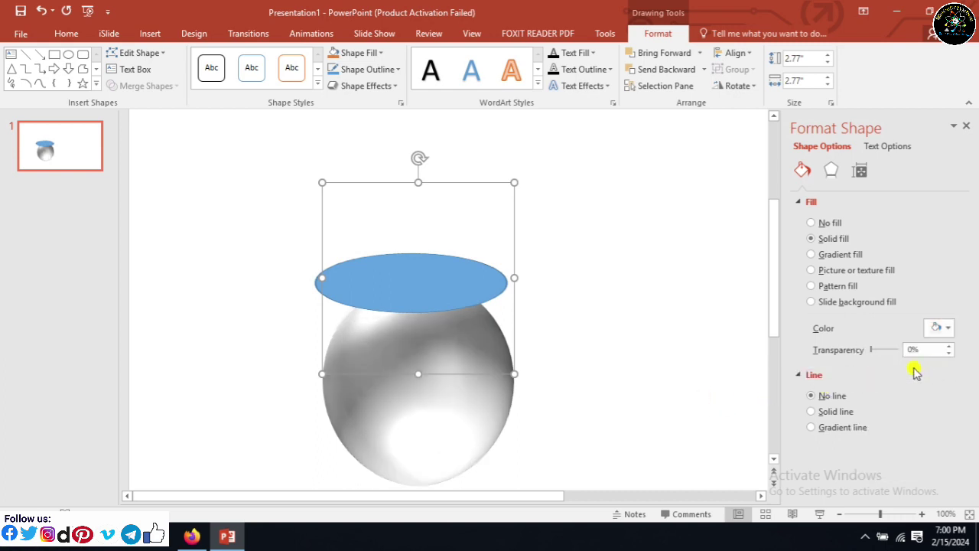
- Give the sphere a glossy Special Effect surface material
click(831, 170)
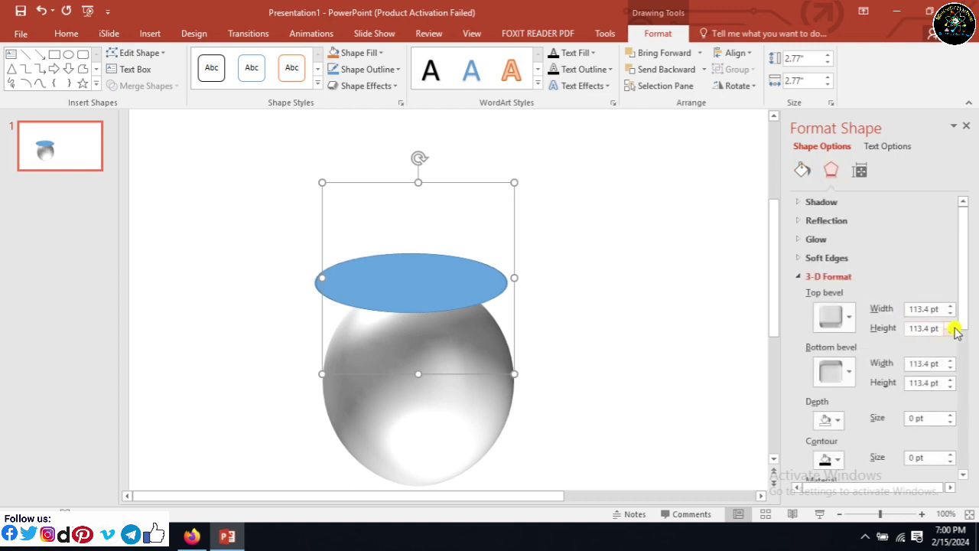
drag(961, 303, 967, 387)
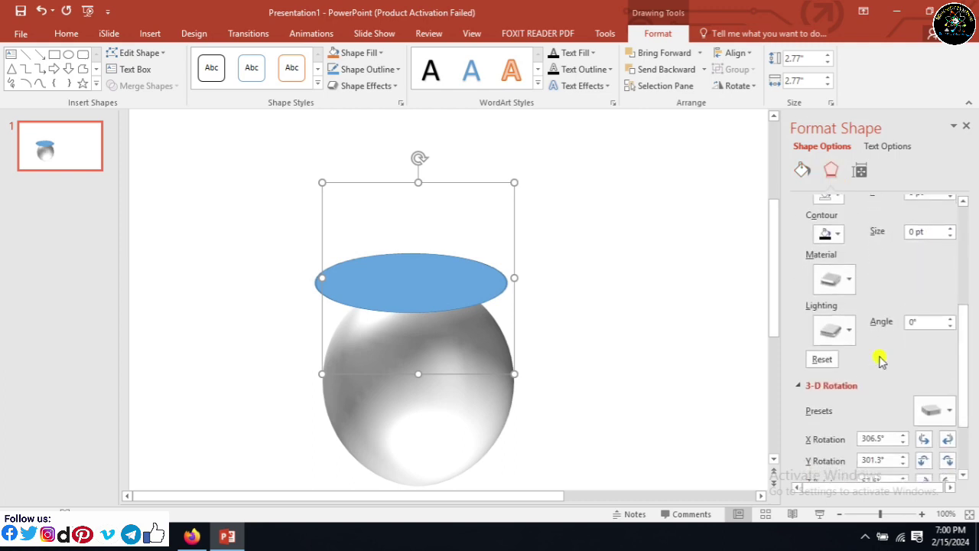
click(842, 281)
click(912, 443)
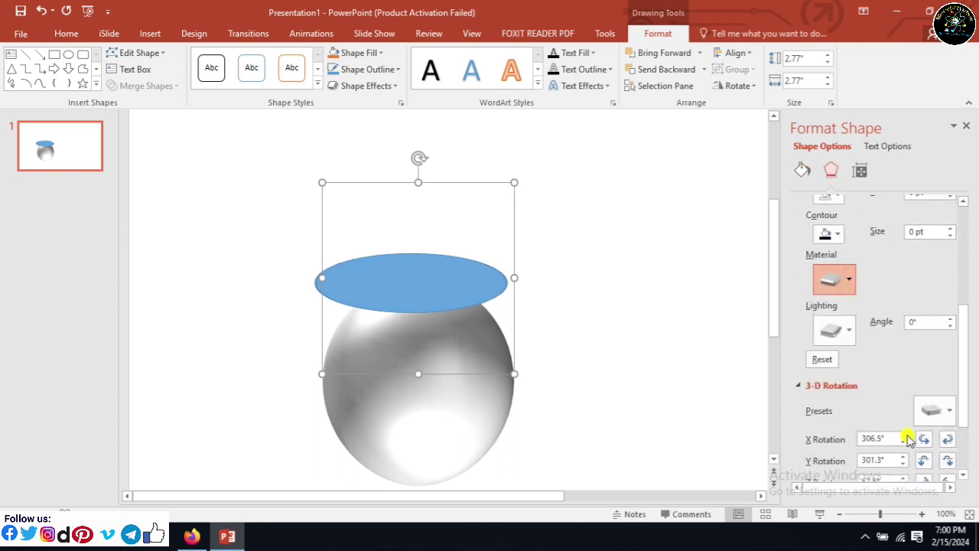
click(830, 278)
click(912, 390)
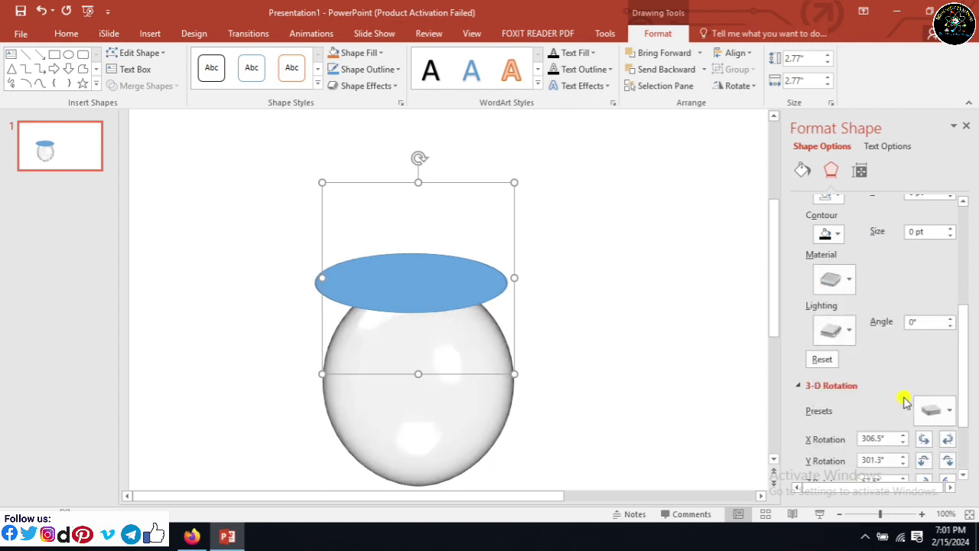
- Set the sphere's fill transparency to 66%
click(798, 172)
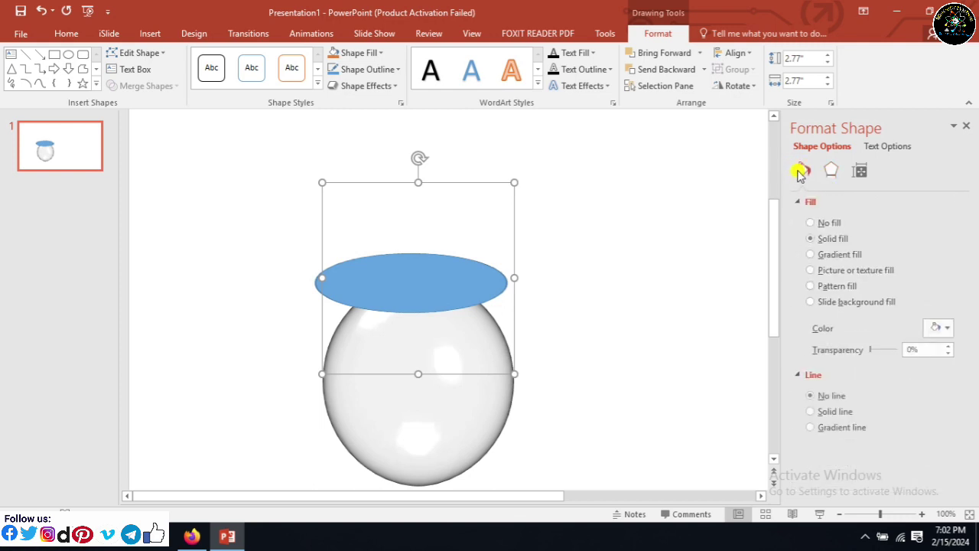
click(919, 352)
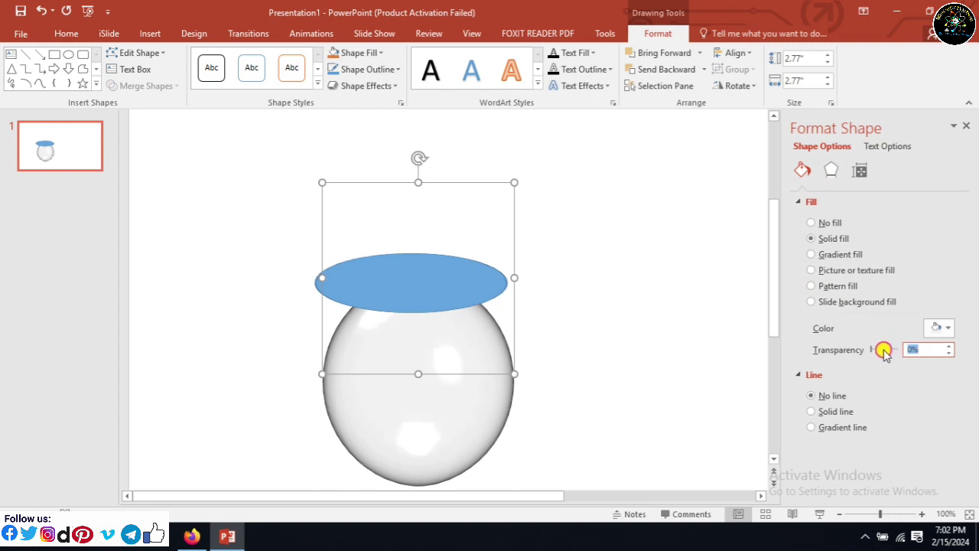
text(66)
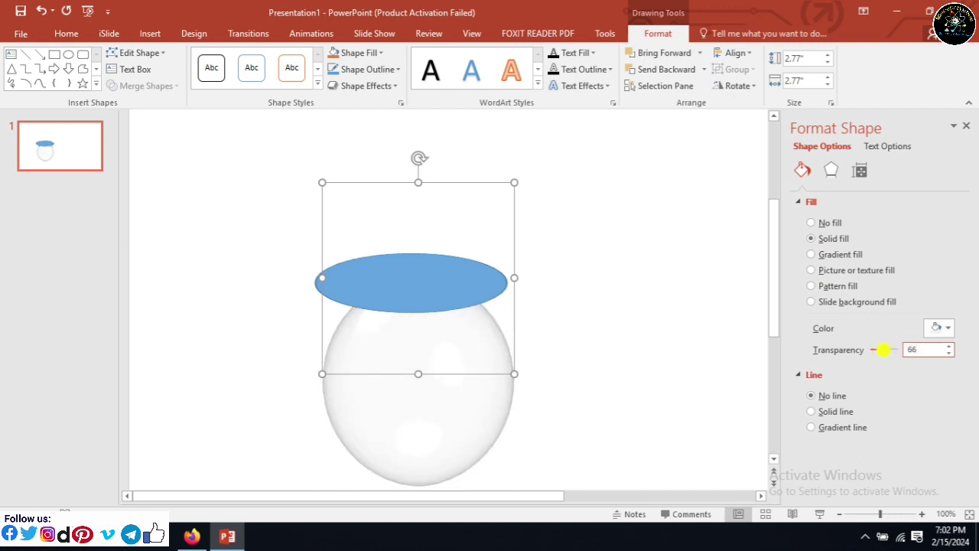
click(458, 298)
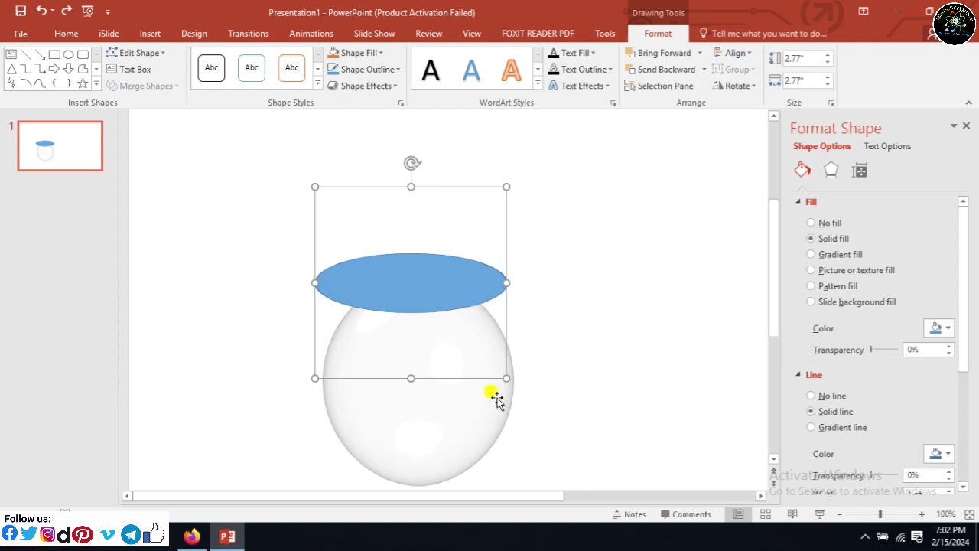
- Give the blue ellipse a rounded bottom bevel 107.7 pt wide and 107.7 pt high
key(Tab)
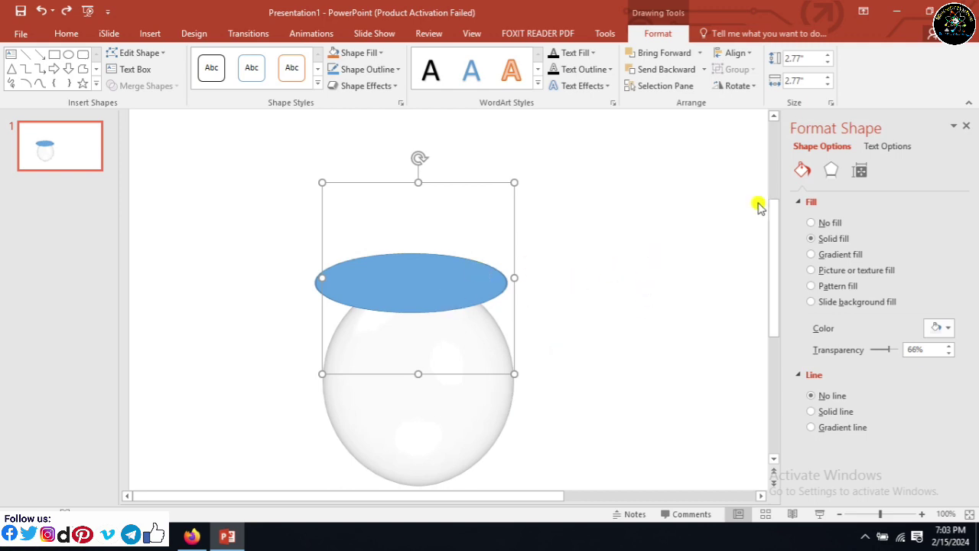
click(836, 171)
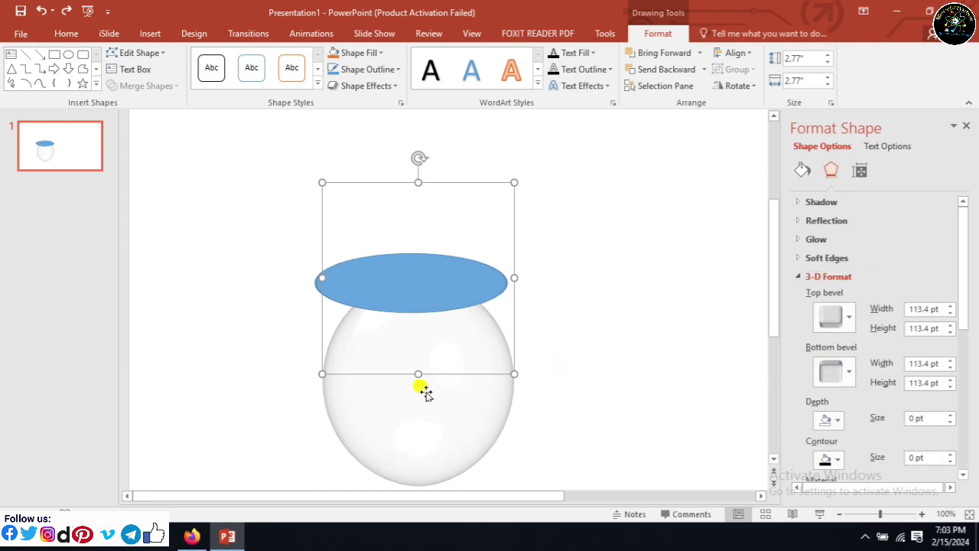
click(447, 297)
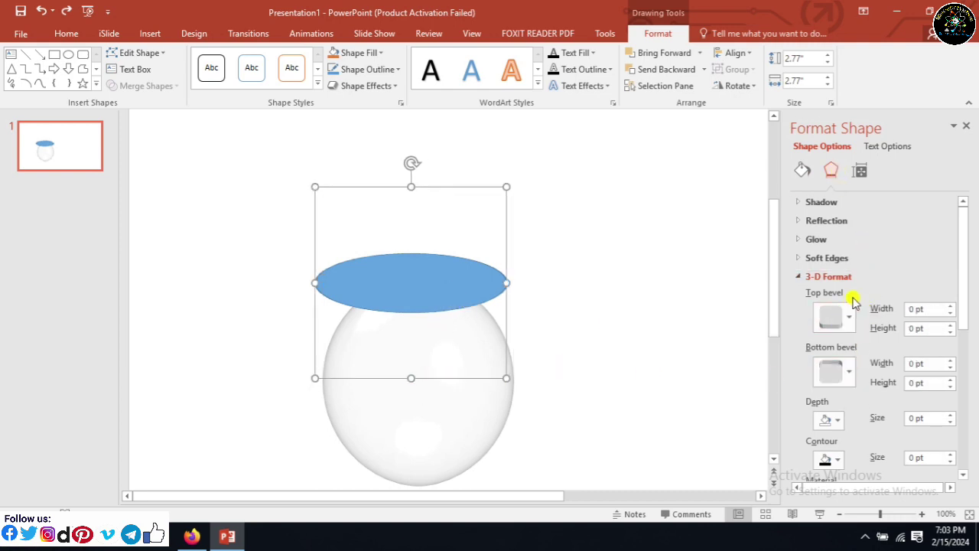
click(841, 370)
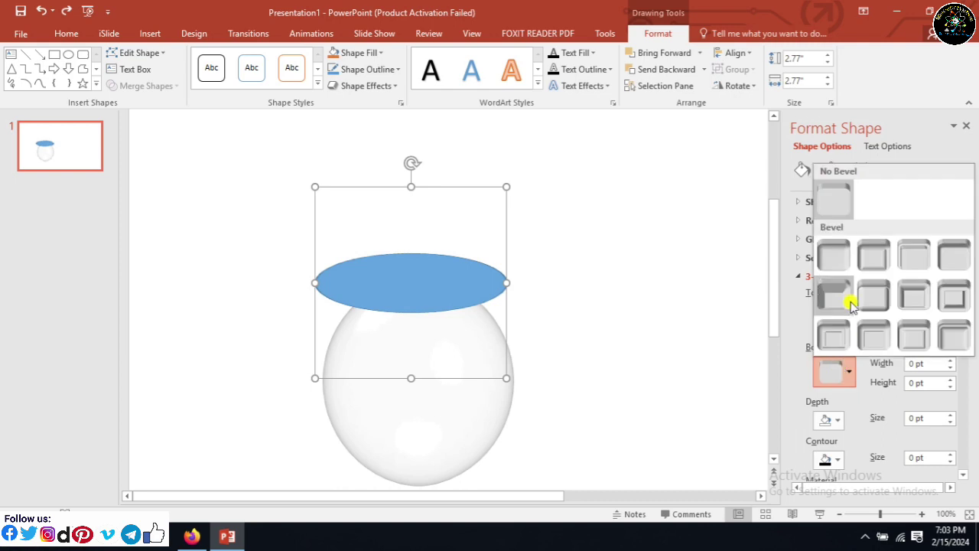
click(845, 258)
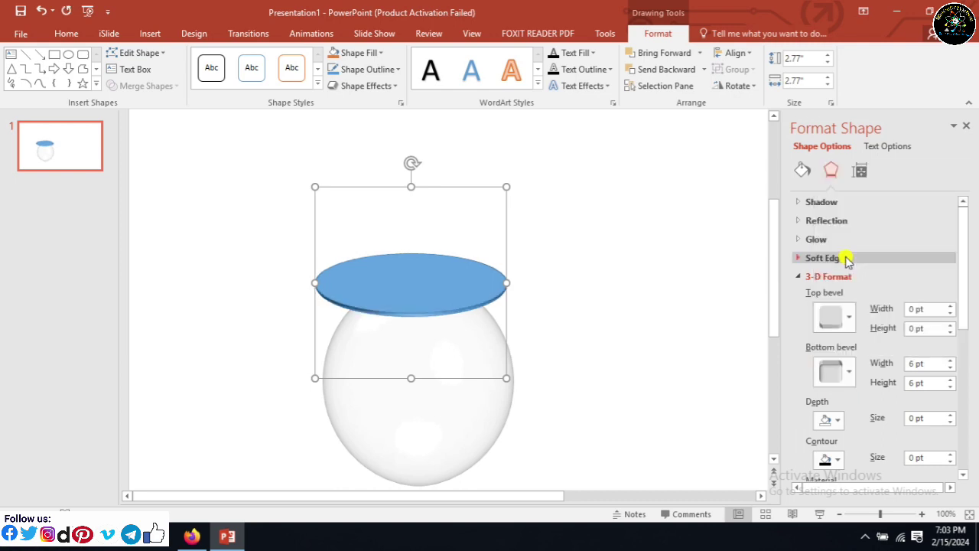
double_click(915, 365)
text(10)
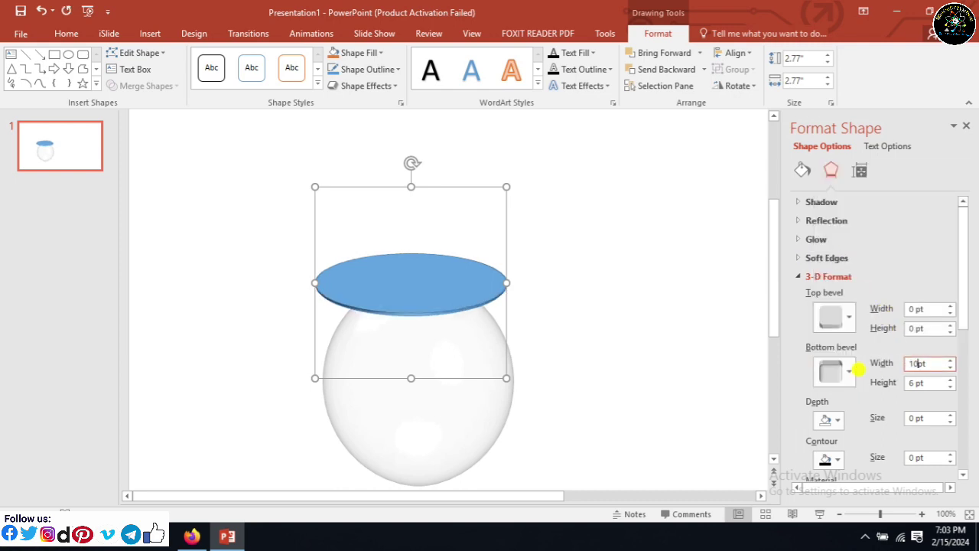
text(7.7)
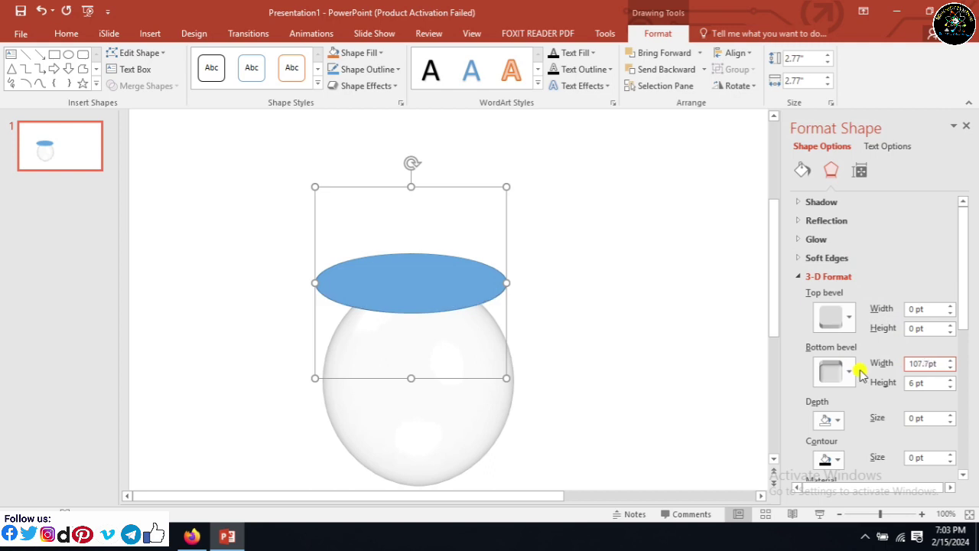
double_click(915, 382)
text(1)
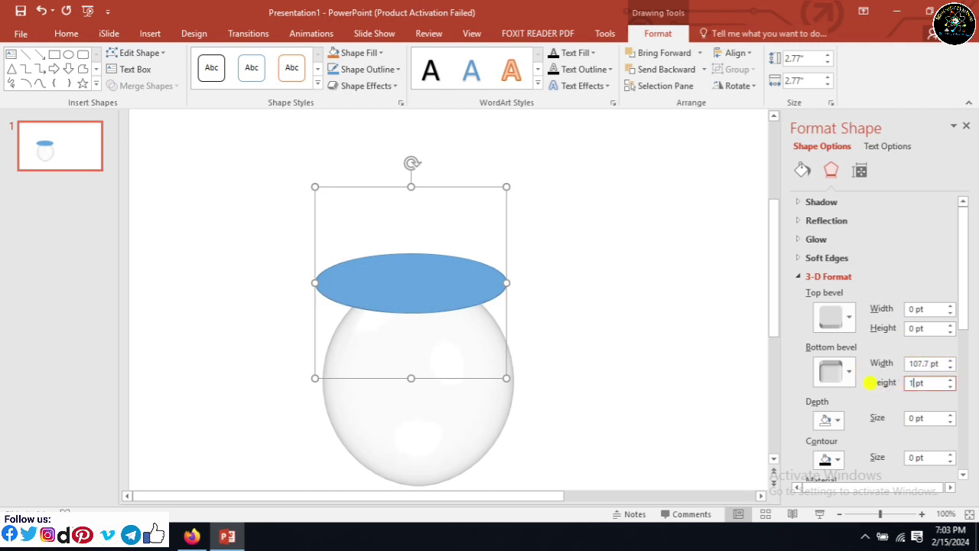
text(07,)
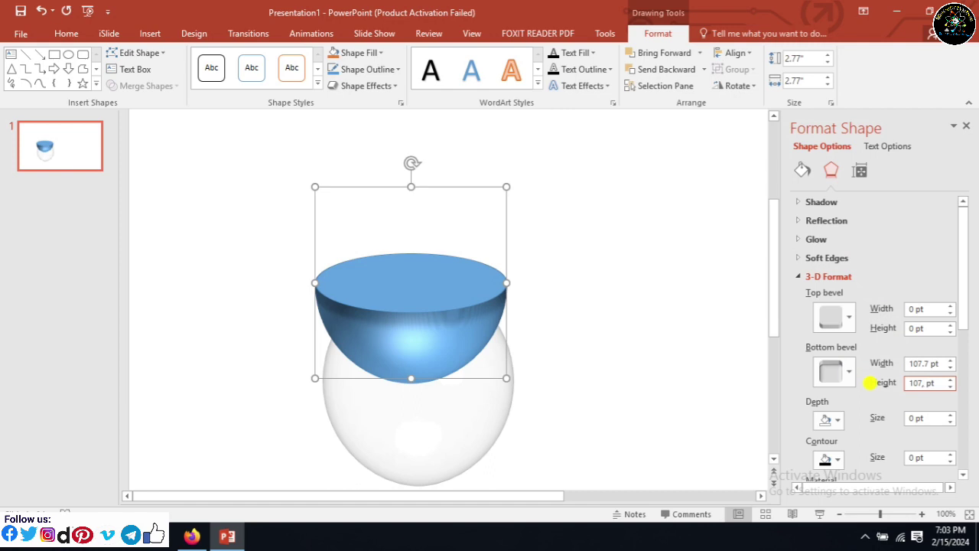
key(BackSpace)
text(.7)
click(802, 169)
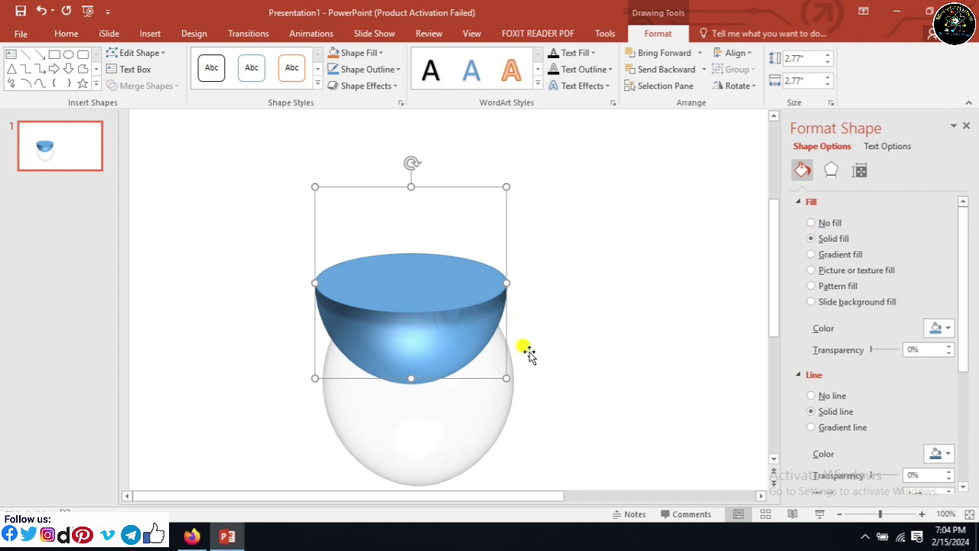
- Remove the bowl's outline and fill it light green (RGB 131, 188, 92)
click(812, 394)
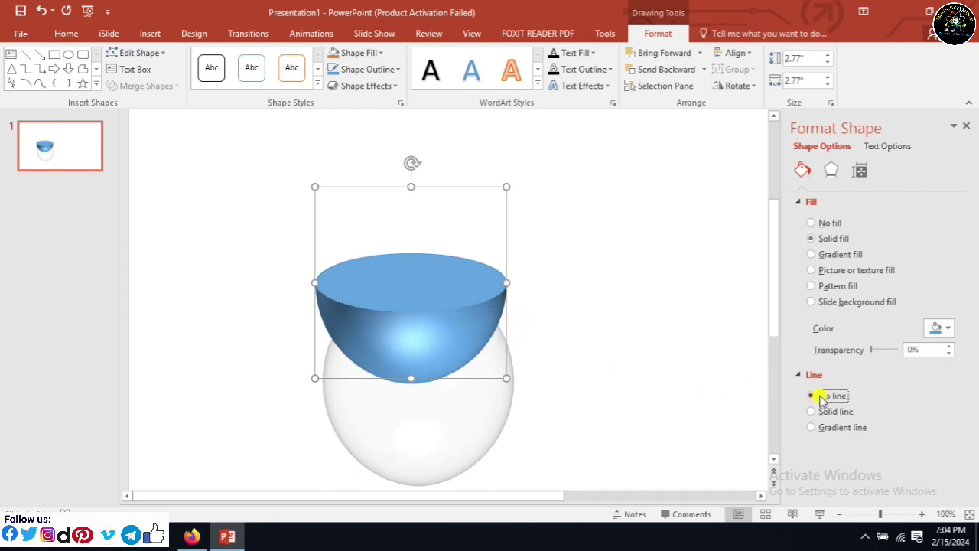
click(939, 327)
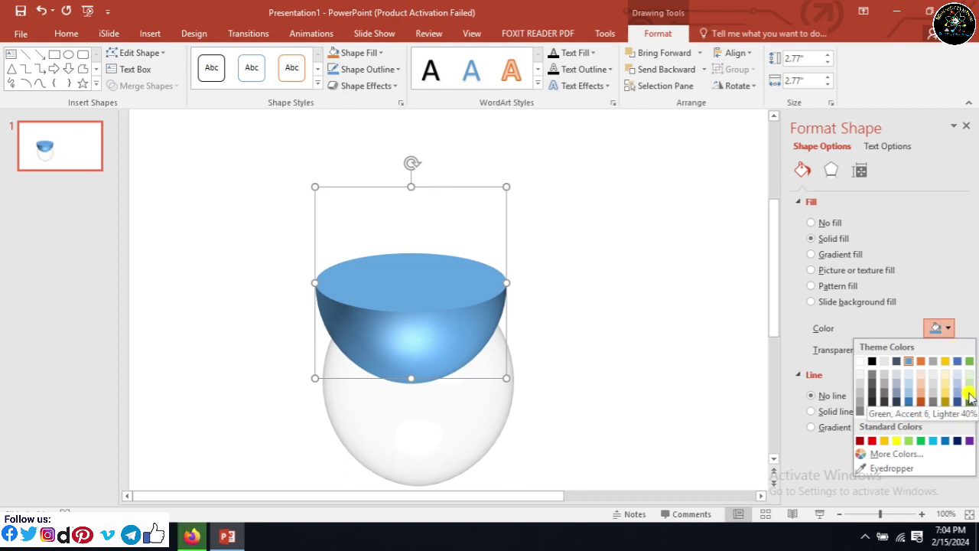
click(968, 361)
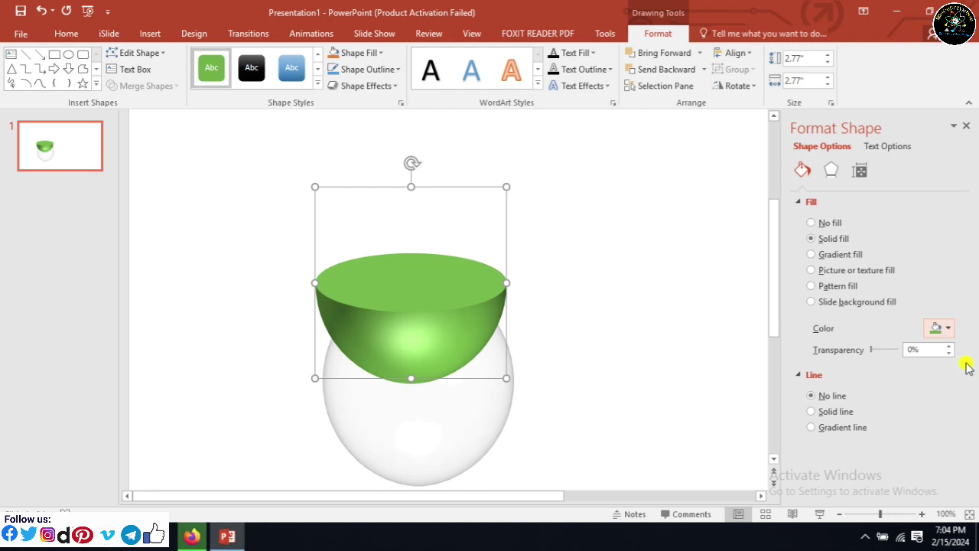
click(948, 328)
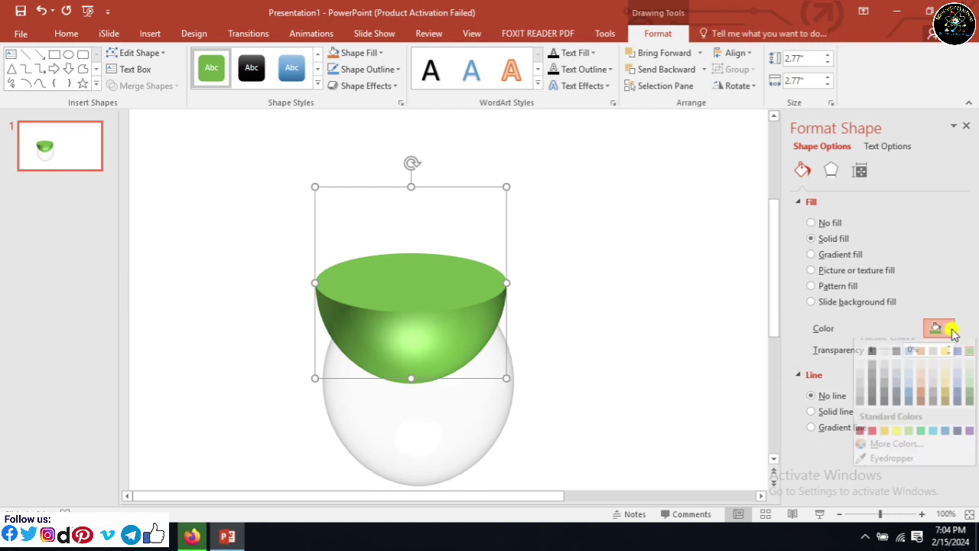
click(922, 454)
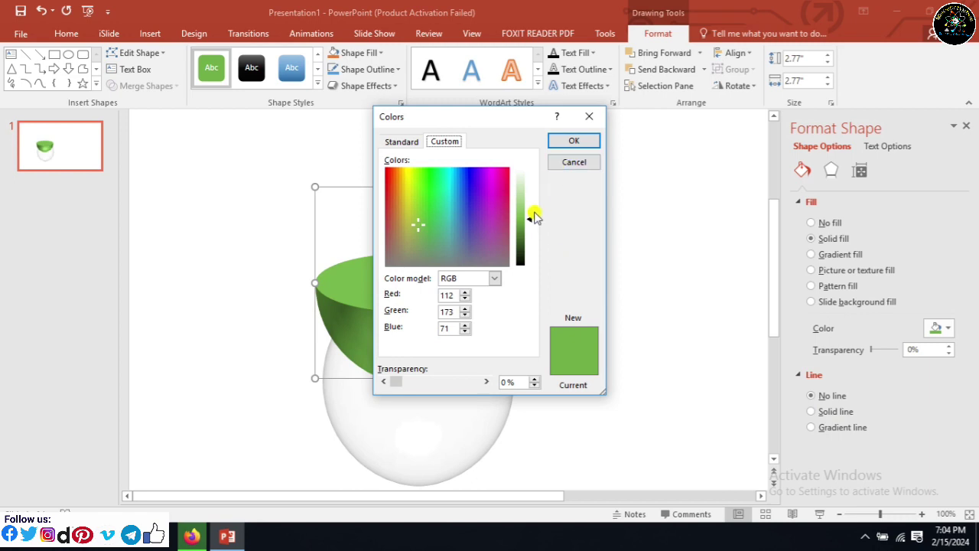
click(531, 218)
drag(531, 217, 530, 214)
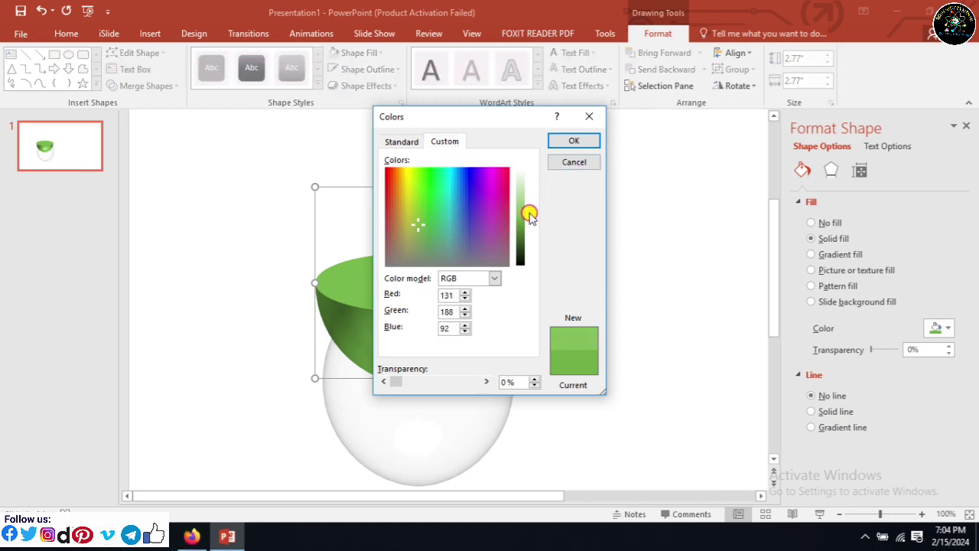
click(574, 141)
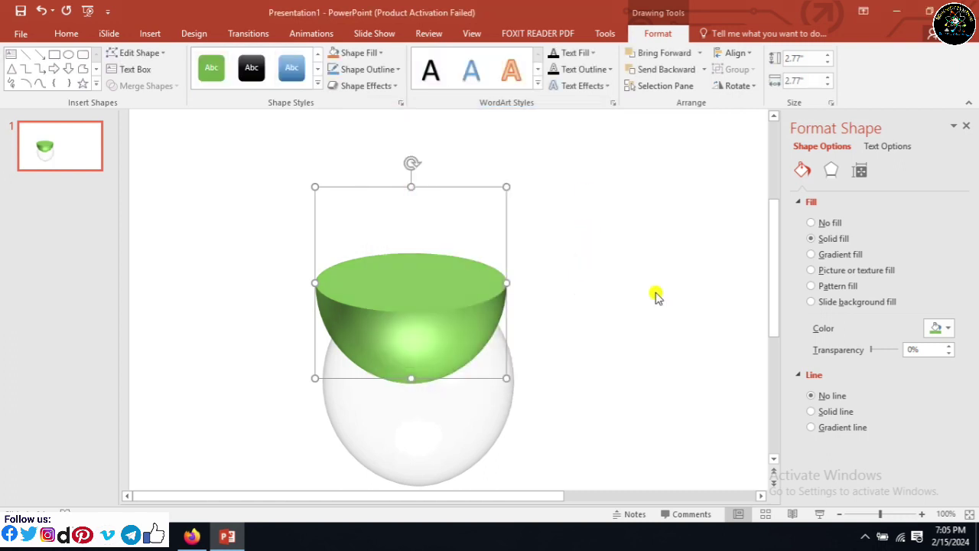
click(830, 169)
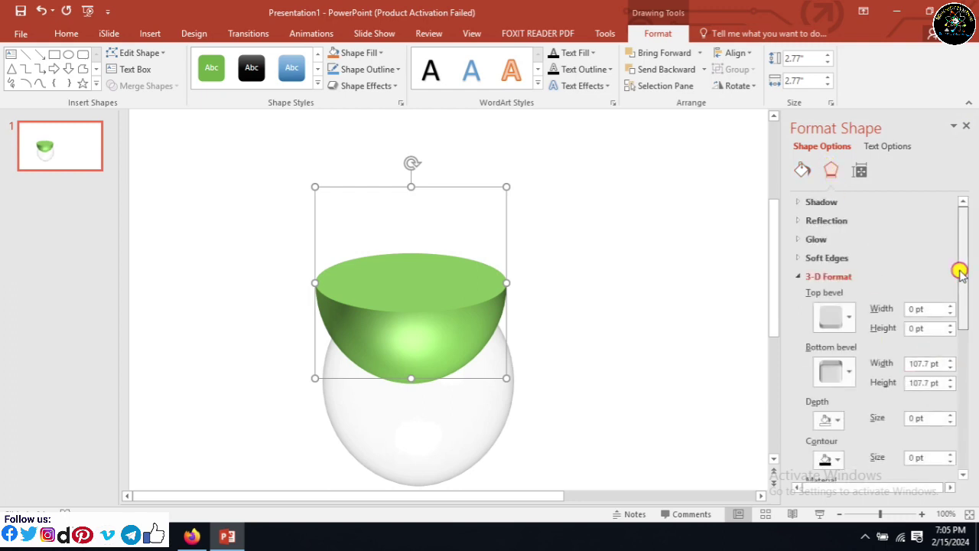
- Give the bowl a matte special-effect material and 9% fill transparency
drag(962, 266, 962, 331)
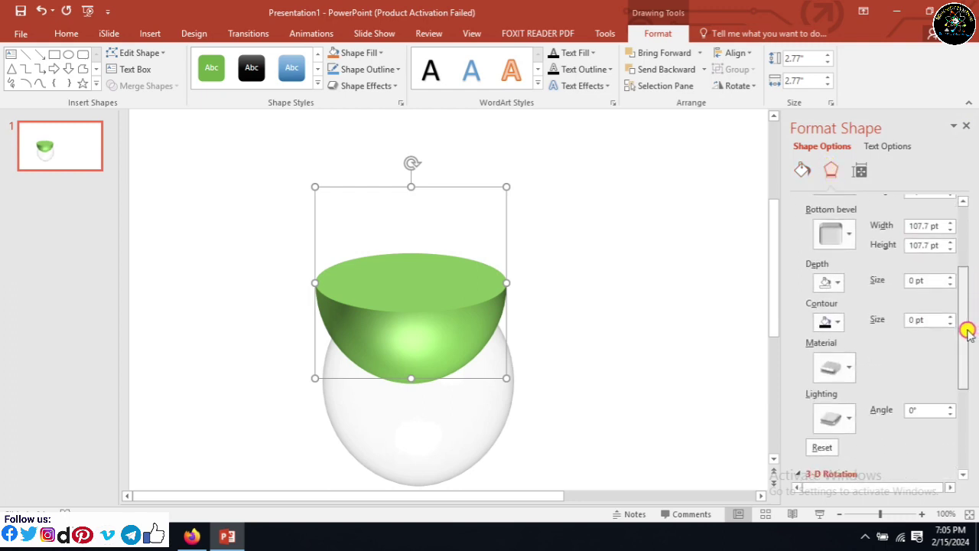
click(847, 357)
click(915, 268)
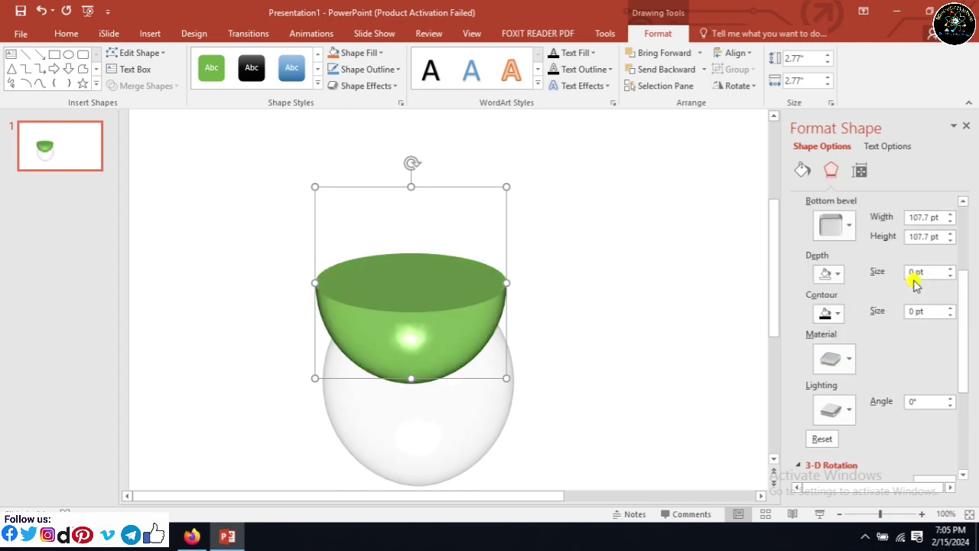
click(805, 168)
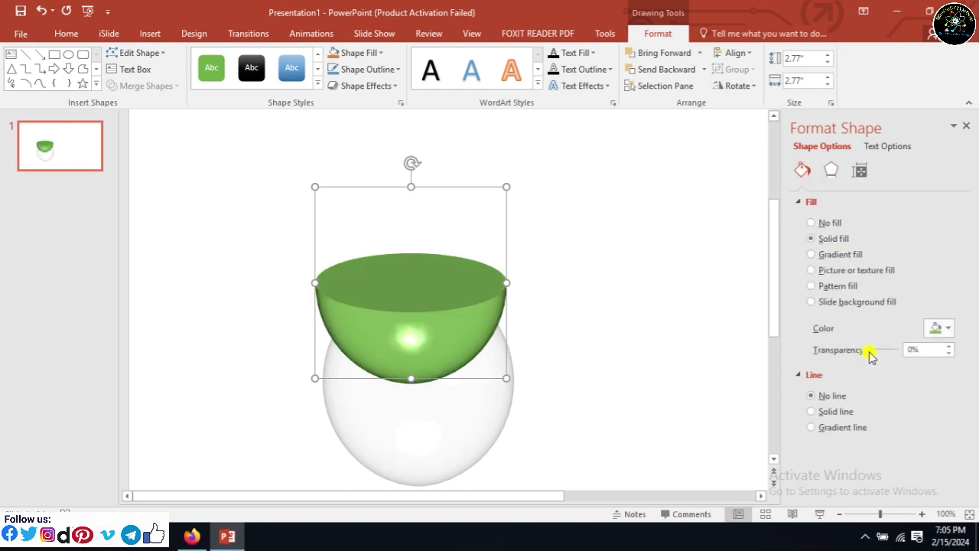
double_click(918, 349)
text(9)
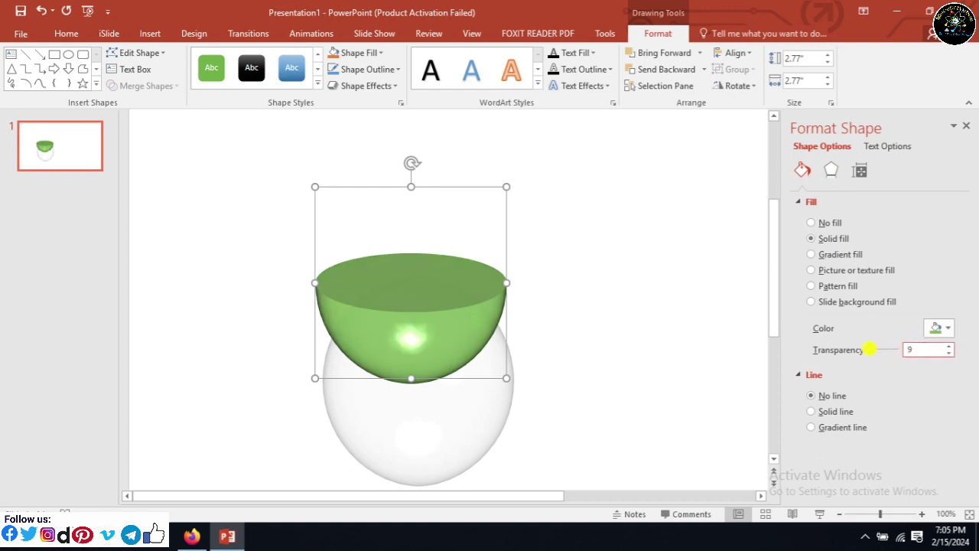
click(830, 170)
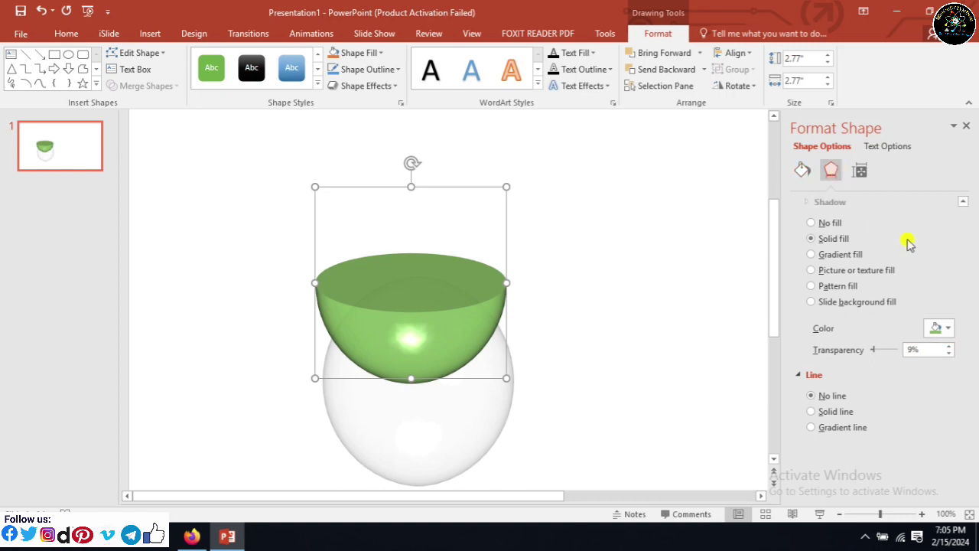
drag(967, 268, 967, 435)
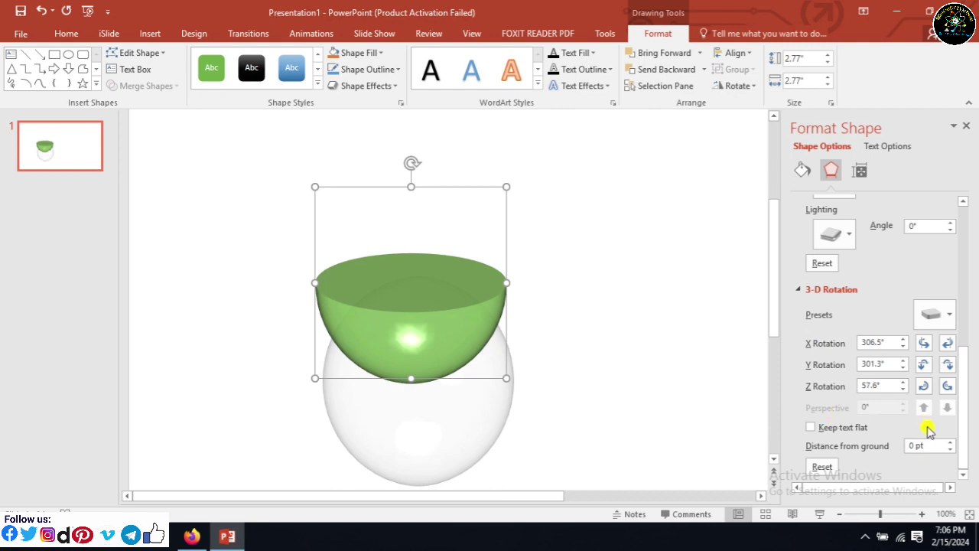
- Drop the bowl's distance from ground to -95 pt and shift it within the sphere
click(950, 441)
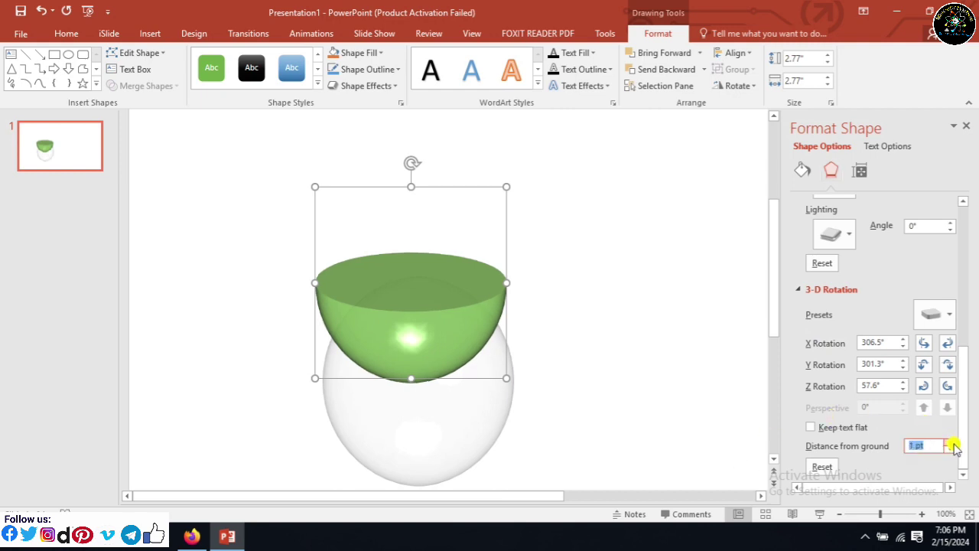
click(954, 450)
click(954, 450)
click(954, 449)
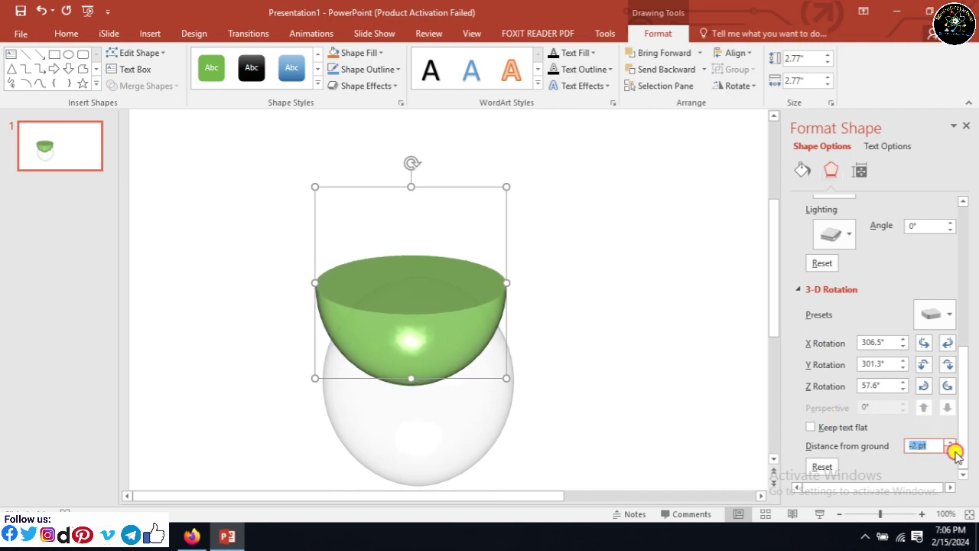
click(955, 450)
click(954, 450)
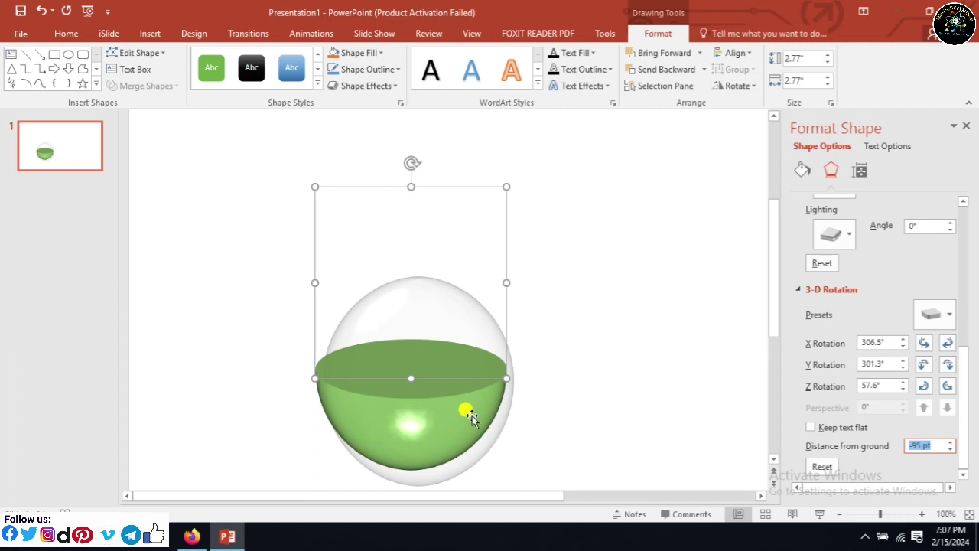
mouse_move(465, 413)
mouse_down()
mouse_move(451, 419)
mouse_move(458, 435)
mouse_up()
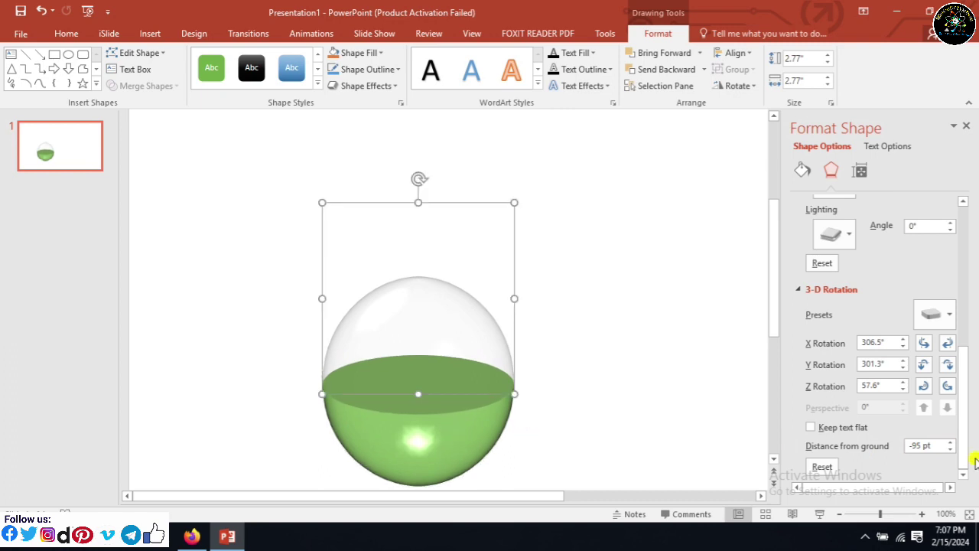
- Fine-tune the bowl's distance from ground to -94 pt and deselect it
click(951, 442)
click(952, 442)
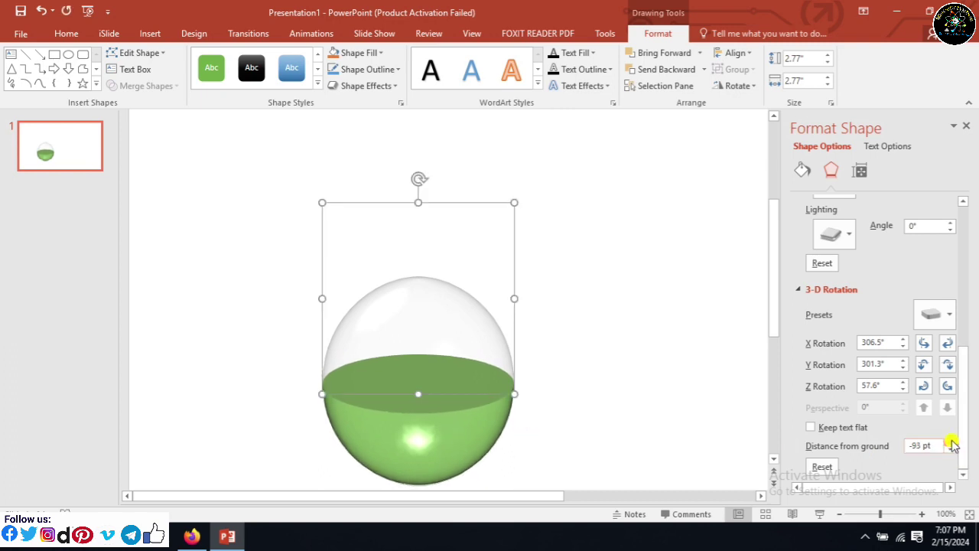
click(952, 443)
click(951, 450)
click(951, 449)
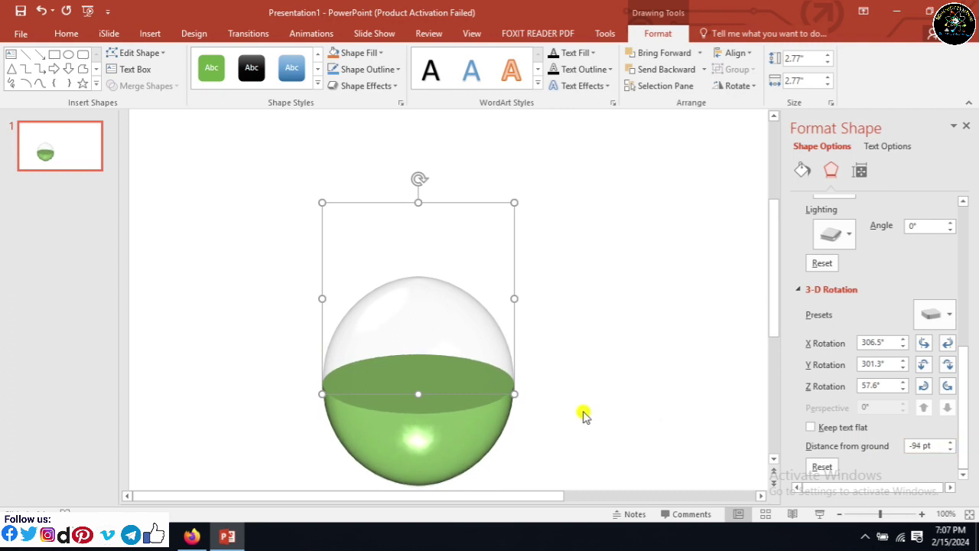
click(562, 343)
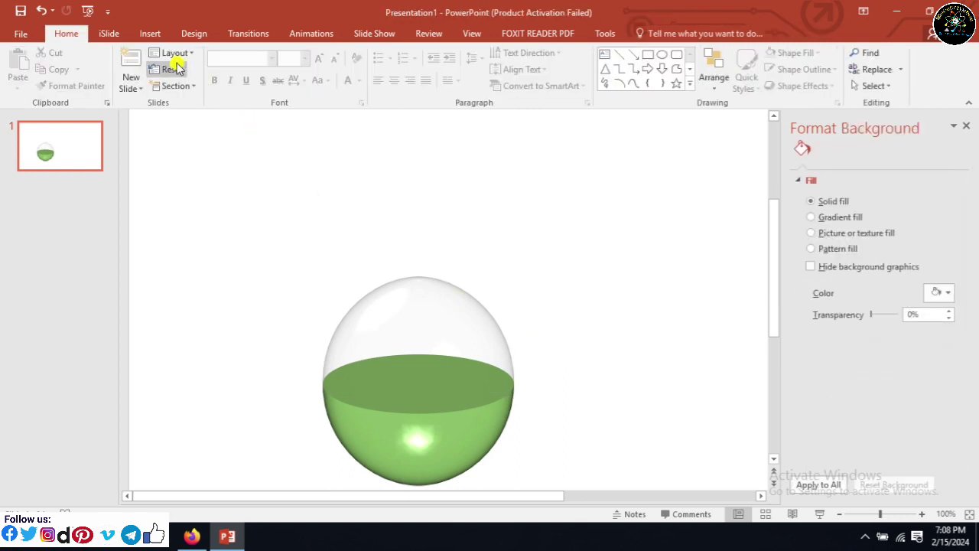
- Draw a donut shape upper right of the sphere and thin it into a narrow ring
click(150, 37)
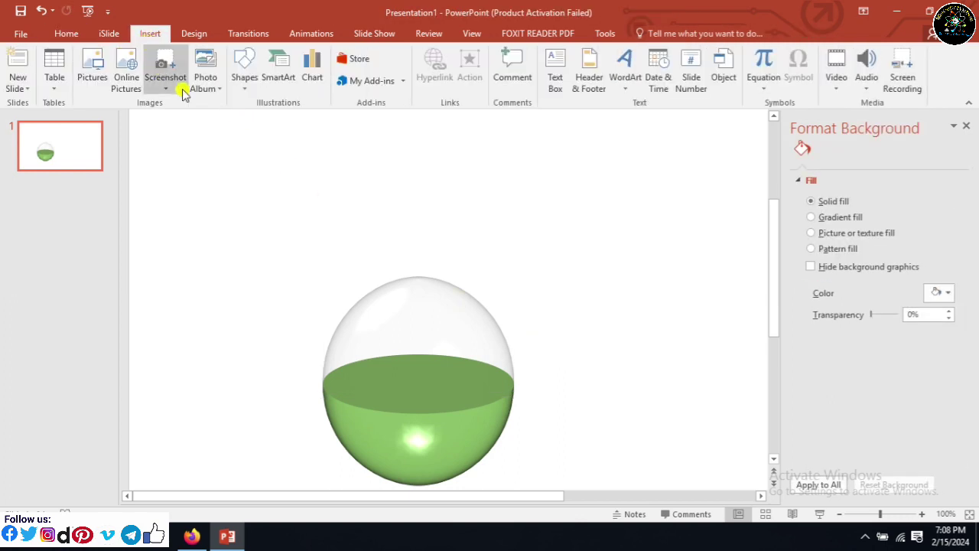
click(242, 89)
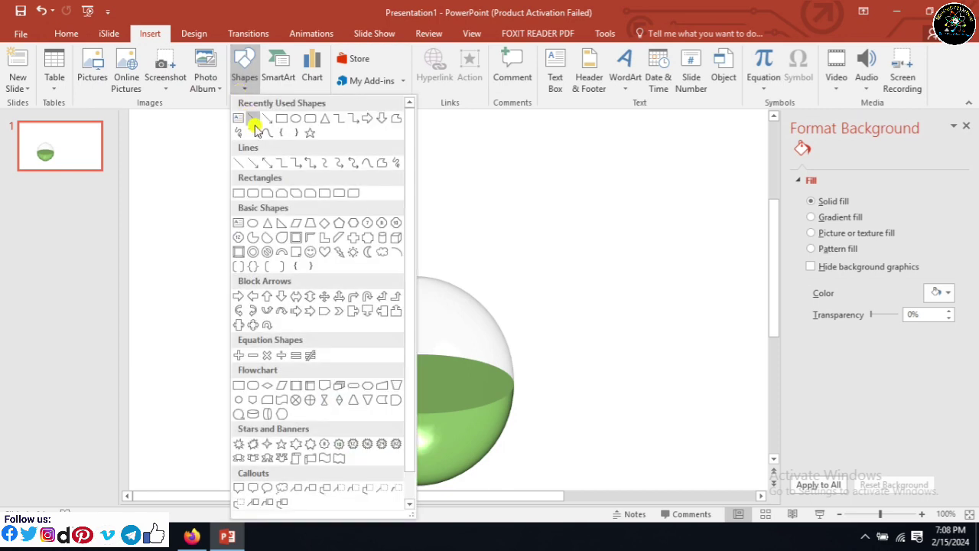
click(255, 250)
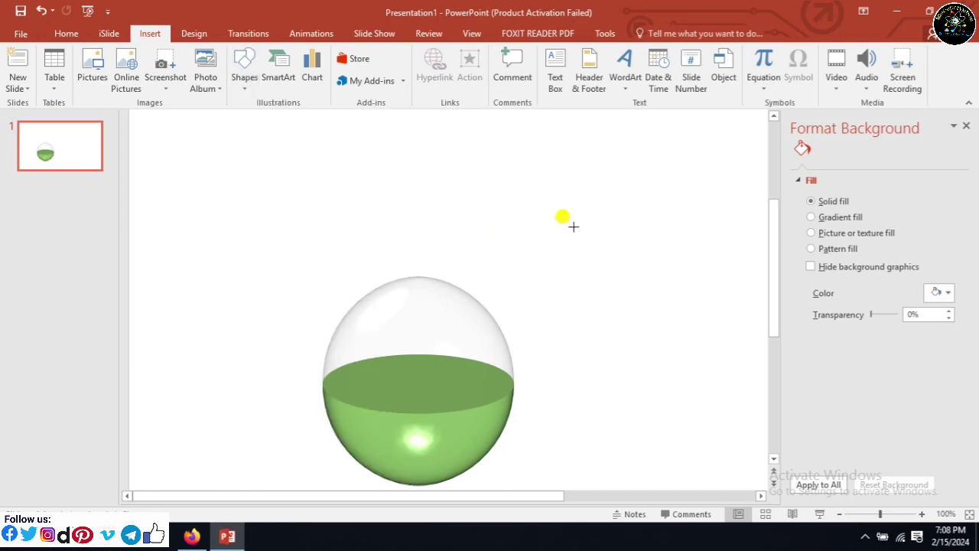
drag(579, 204, 653, 278)
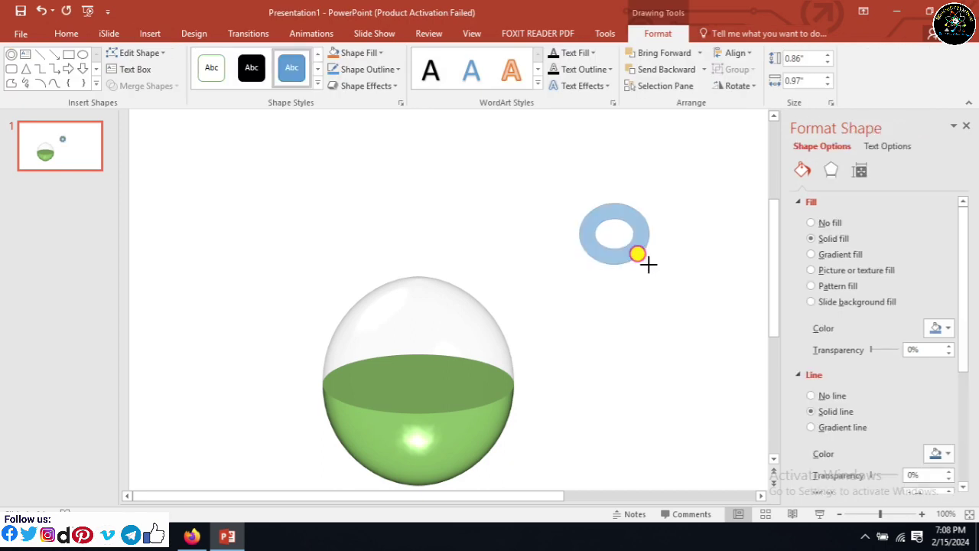
drag(596, 234, 584, 247)
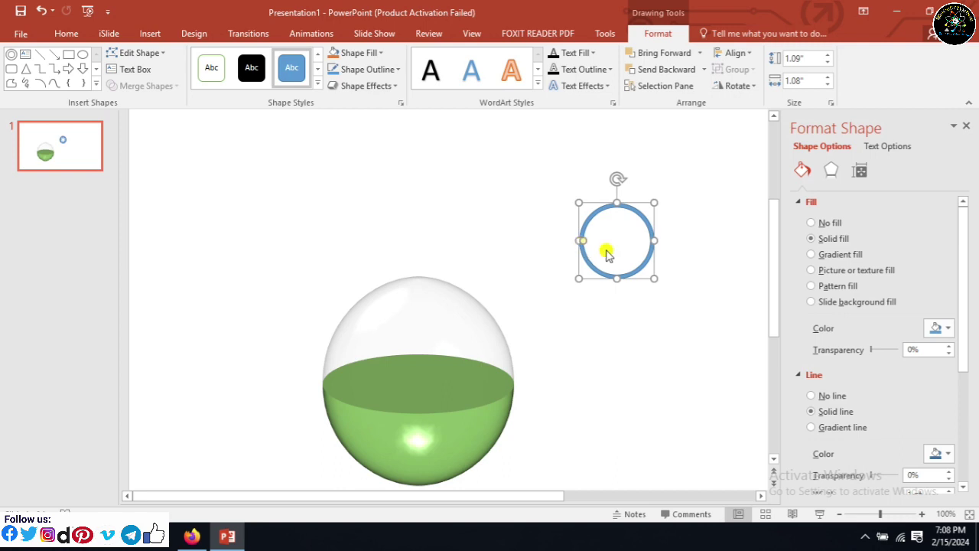
- Size the ring to 1.09" by 1.09", nudge it up-left, and deselect it
click(799, 59)
click(796, 79)
click(799, 59)
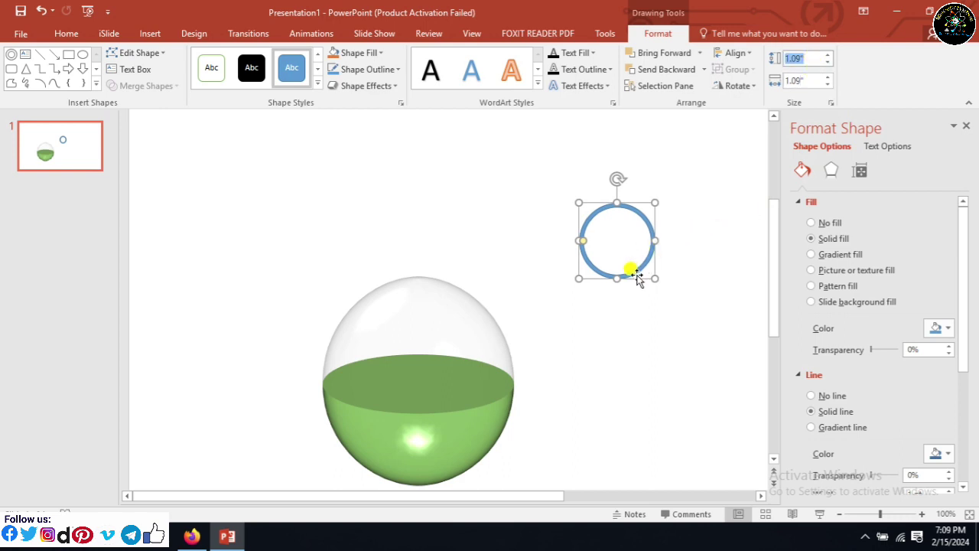
drag(637, 279, 626, 260)
click(511, 191)
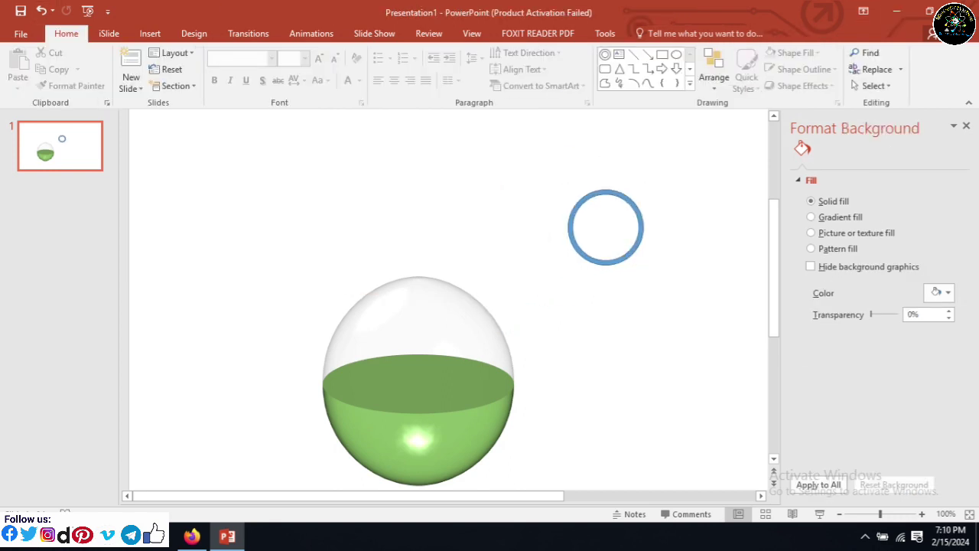
- Draw a filled blue oval circle and move it up onto the ring
click(675, 57)
drag(556, 289, 624, 356)
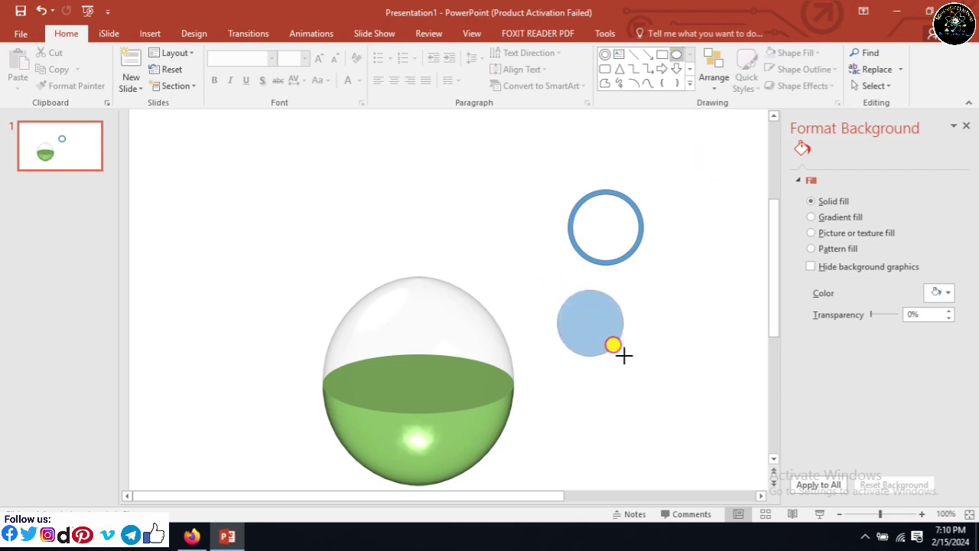
drag(589, 322, 611, 234)
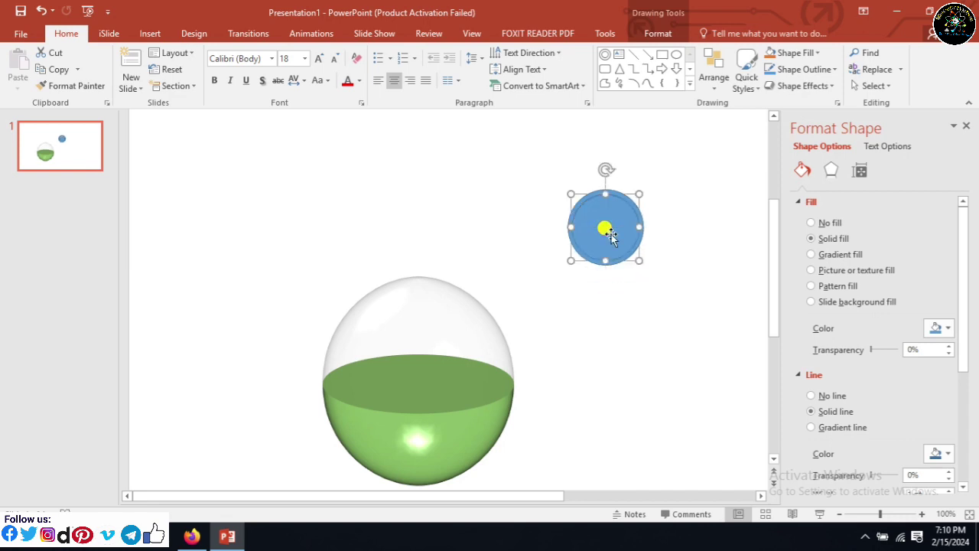
- Resize the filled circle to 0.95" by 0.95" and centre it over the ring
double_click(610, 233)
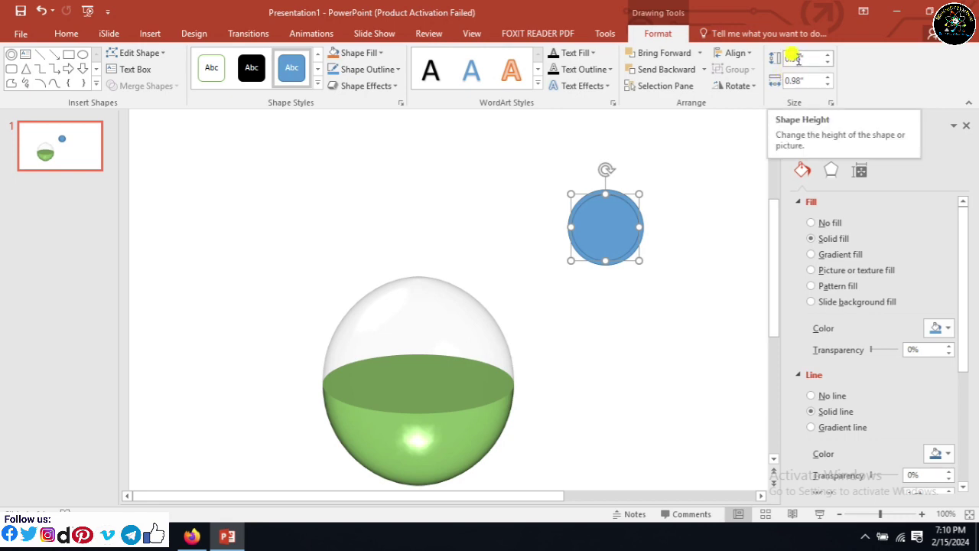
click(796, 58)
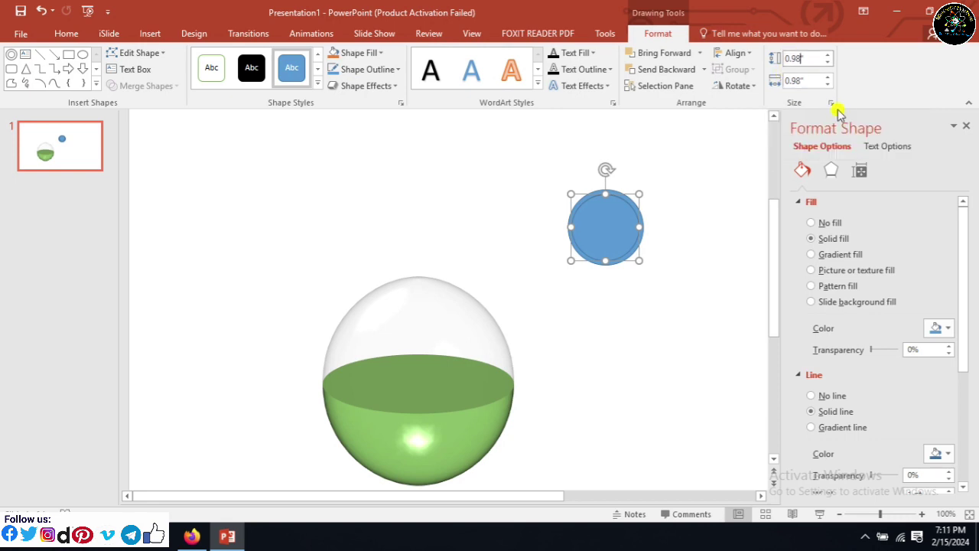
key(Tab)
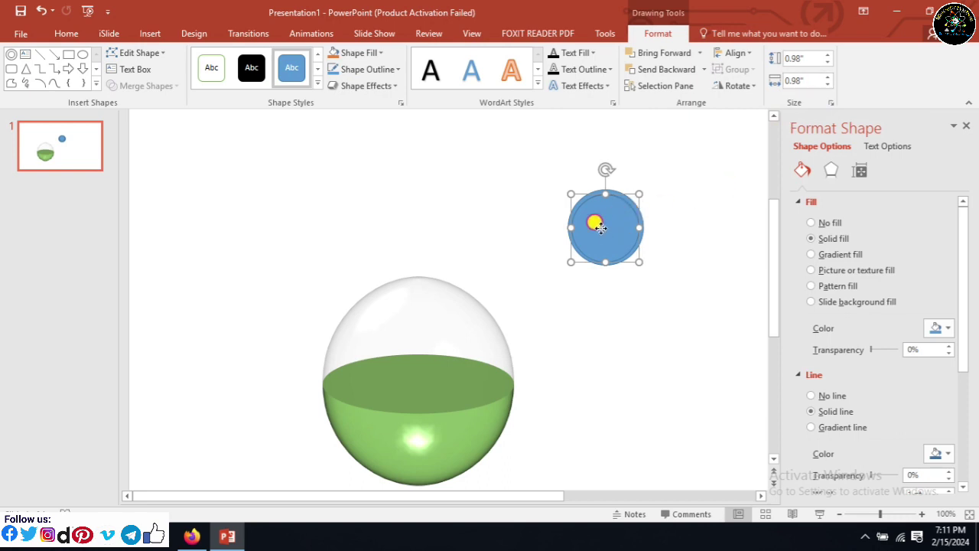
drag(595, 195, 626, 314)
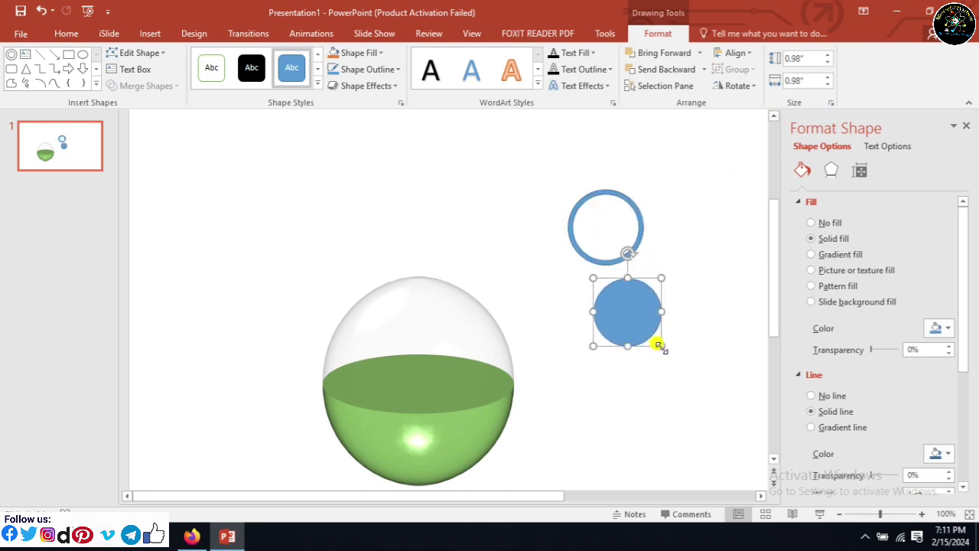
drag(661, 346, 613, 242)
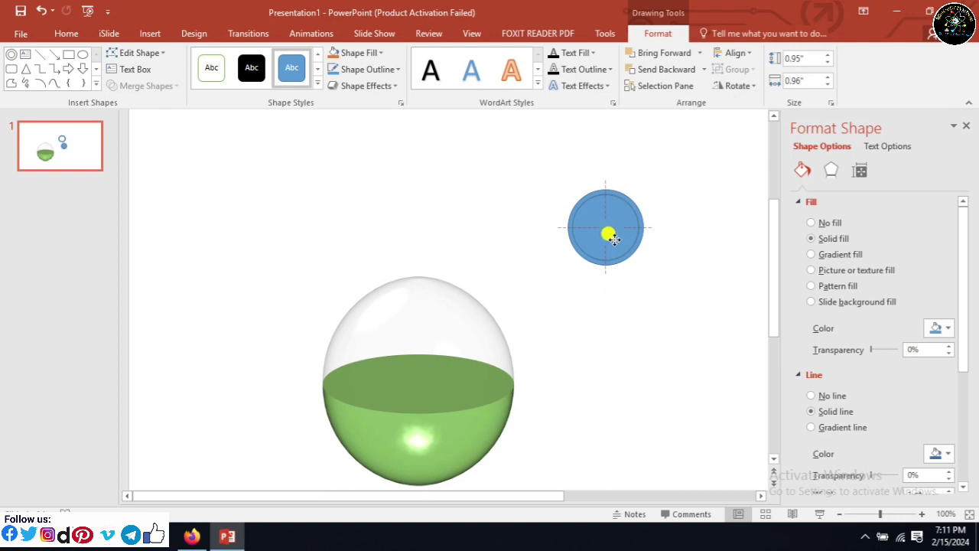
drag(614, 240, 614, 240)
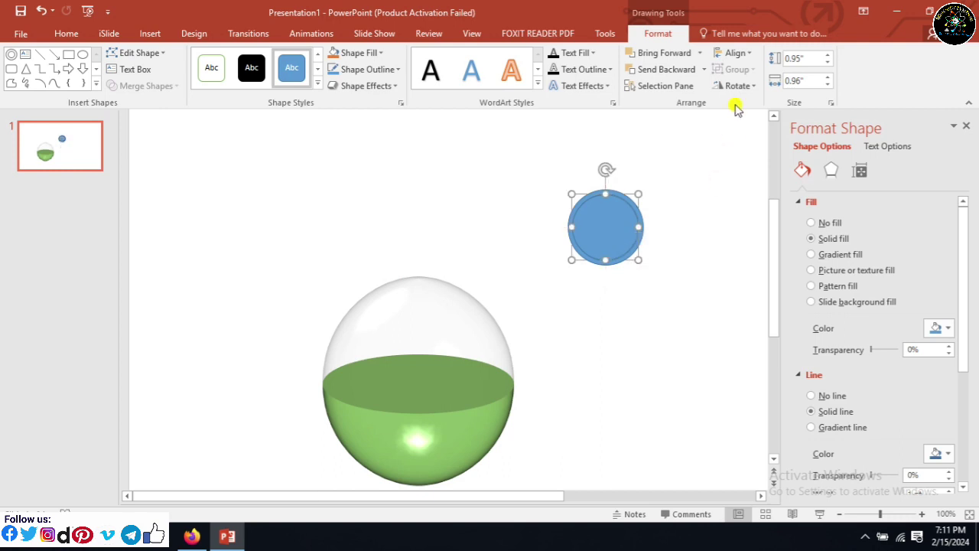
click(797, 80)
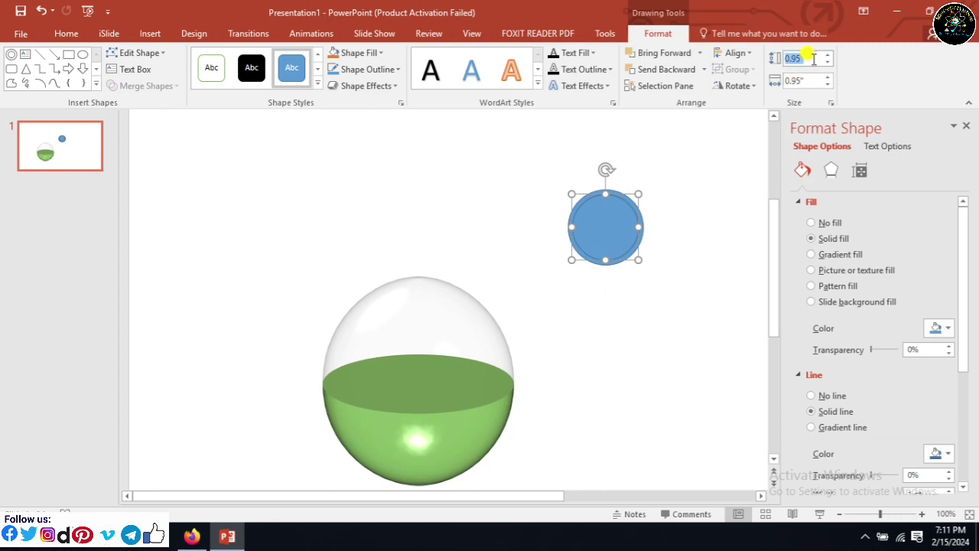
mouse_move(616, 236)
mouse_down()
mouse_move(662, 303)
mouse_move(612, 230)
mouse_up()
- Copy and paste the filled circle, then arrange the circles around the ring
right_click(613, 228)
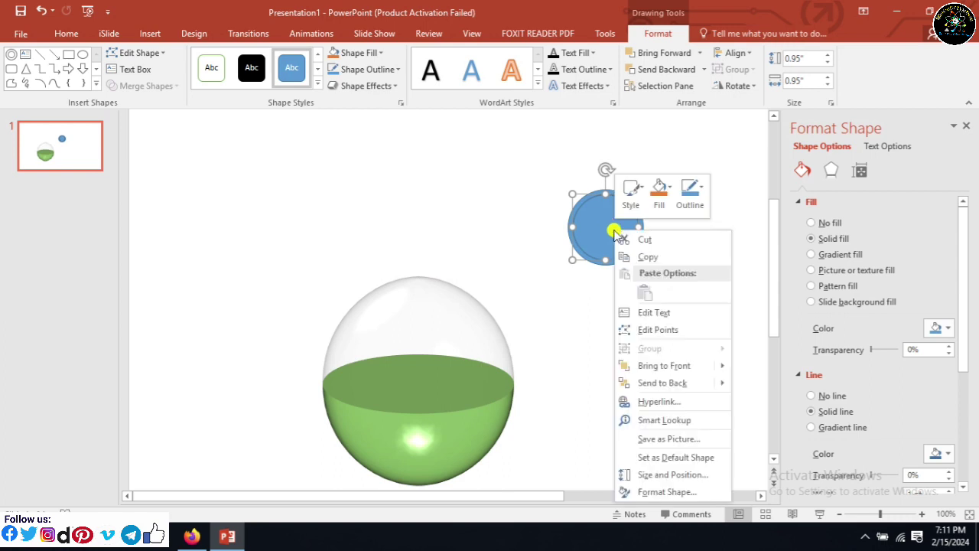
click(648, 259)
click(637, 315)
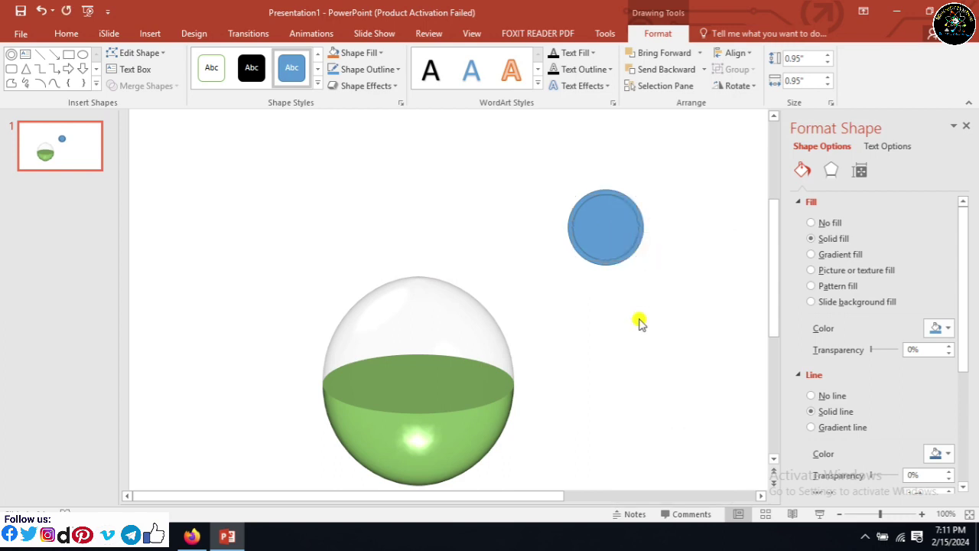
key(ctrl+v)
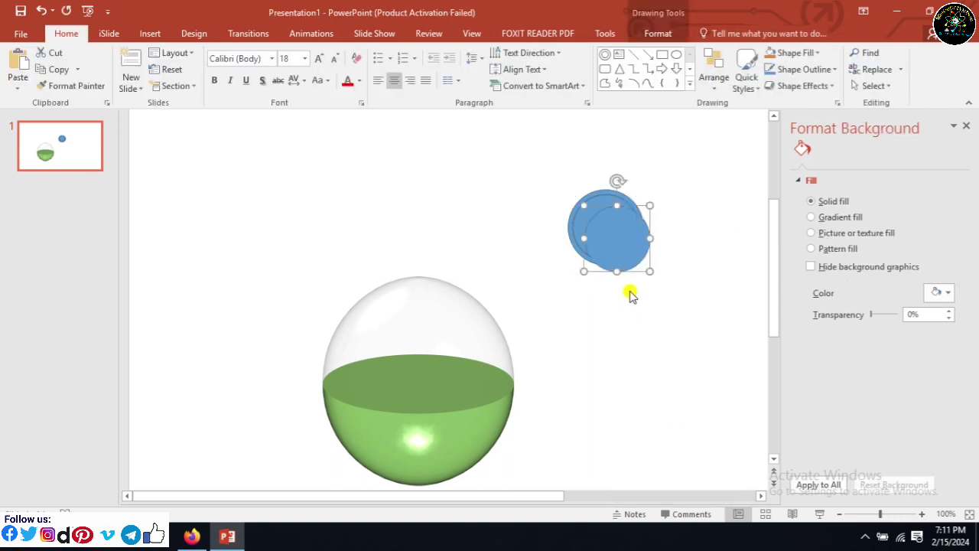
mouse_move(586, 247)
mouse_down()
mouse_move(543, 233)
mouse_move(612, 280)
mouse_move(603, 333)
mouse_up()
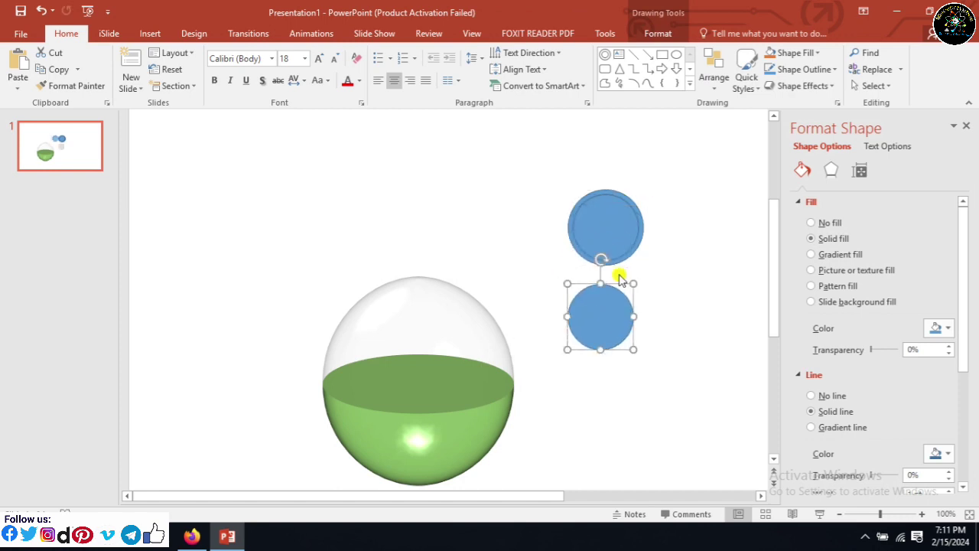
drag(612, 225, 690, 232)
drag(597, 328, 595, 226)
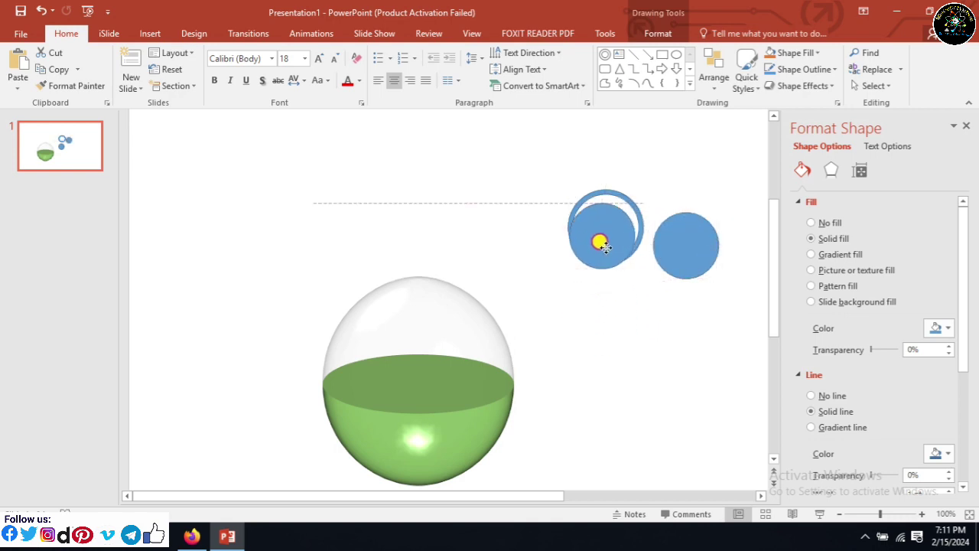
drag(632, 260, 639, 260)
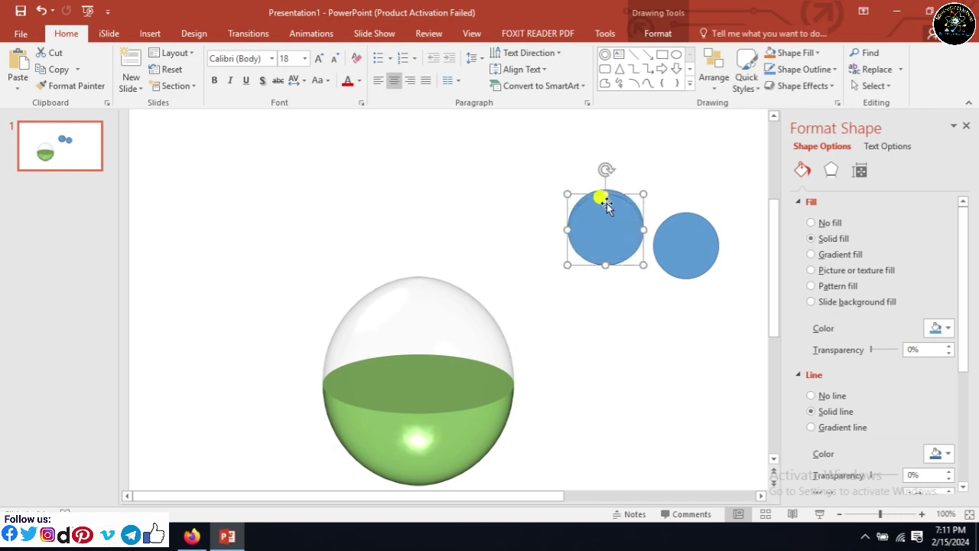
drag(606, 193, 606, 189)
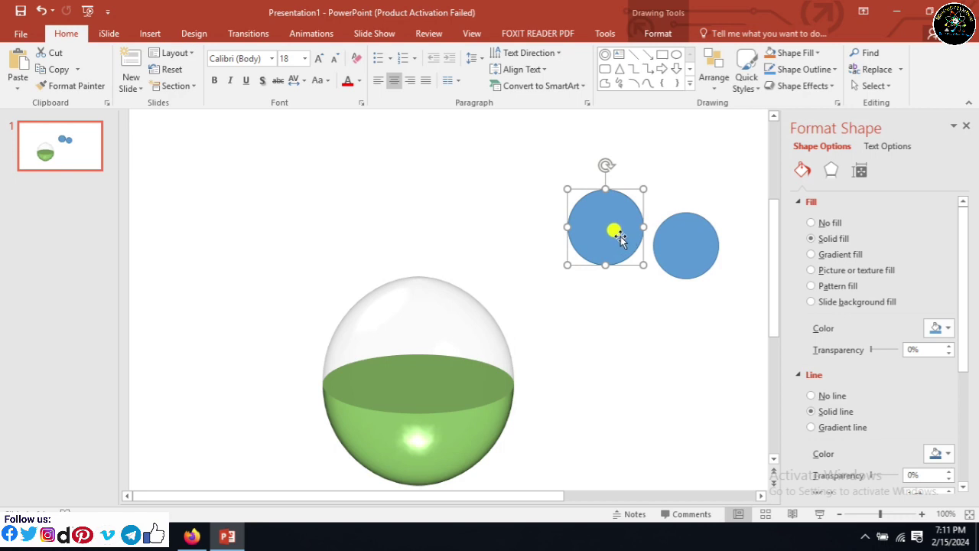
- Send the larger circle behind the ring, stack all three concentrically, and select them together
double_click(621, 236)
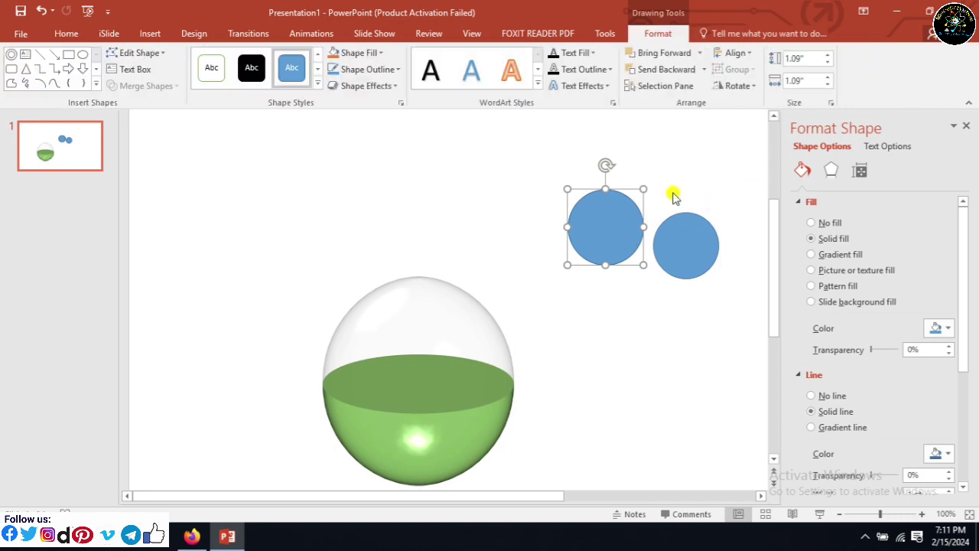
drag(627, 232, 573, 225)
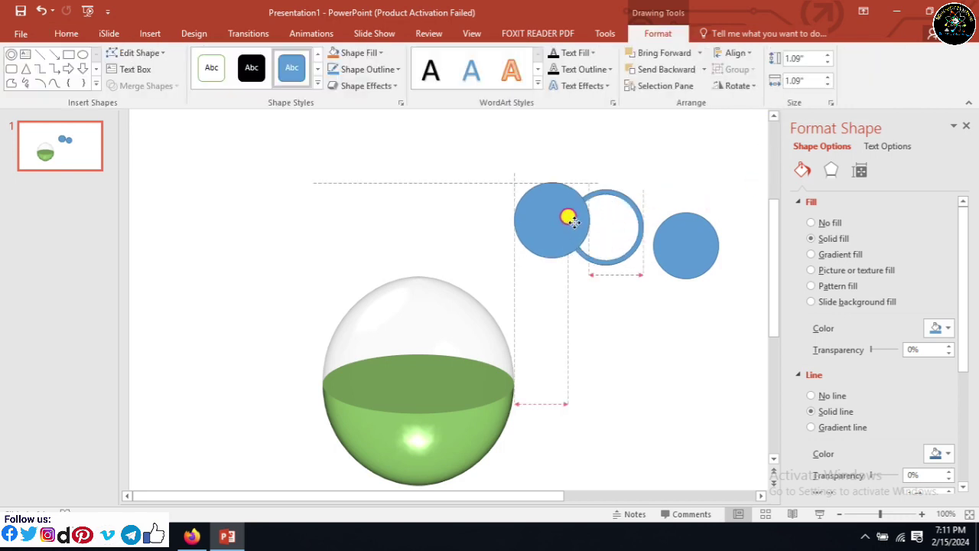
right_click(543, 214)
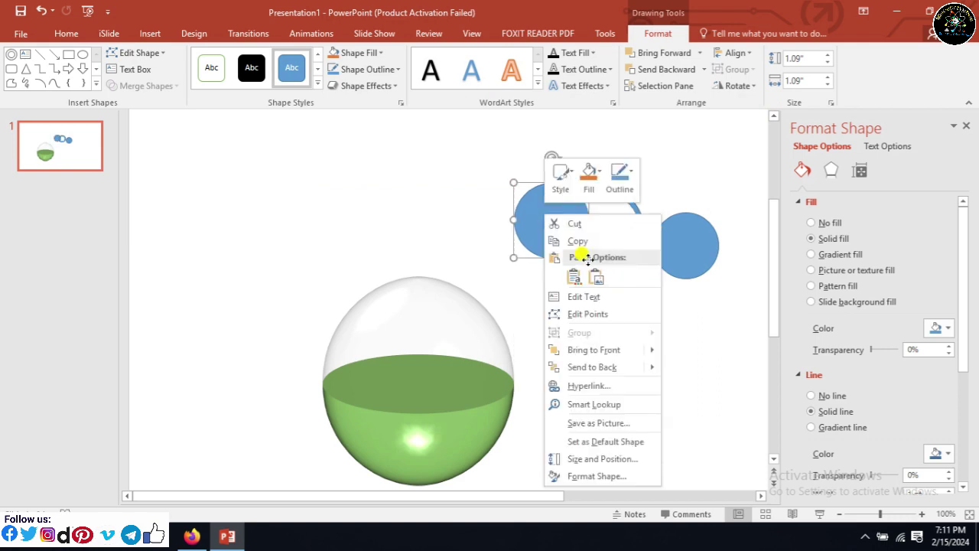
click(600, 366)
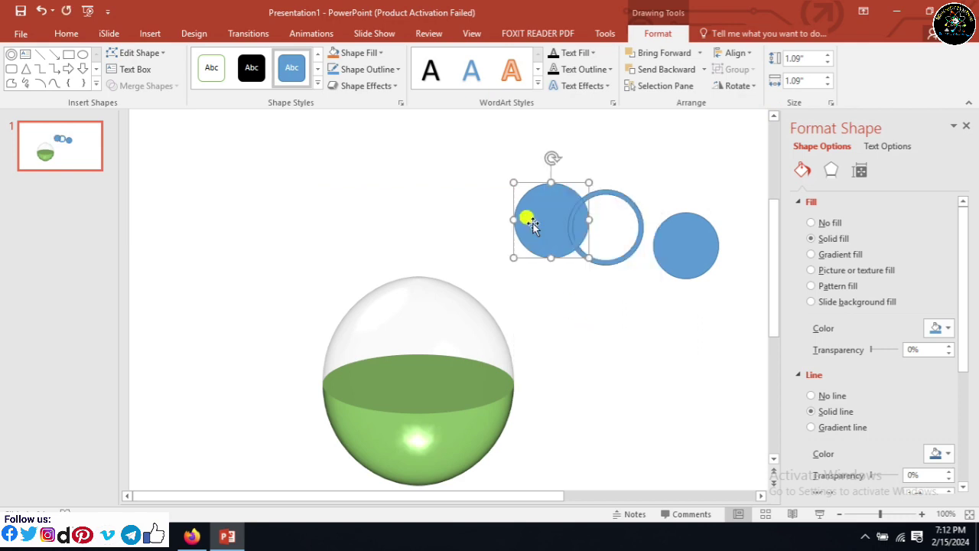
drag(533, 205, 588, 211)
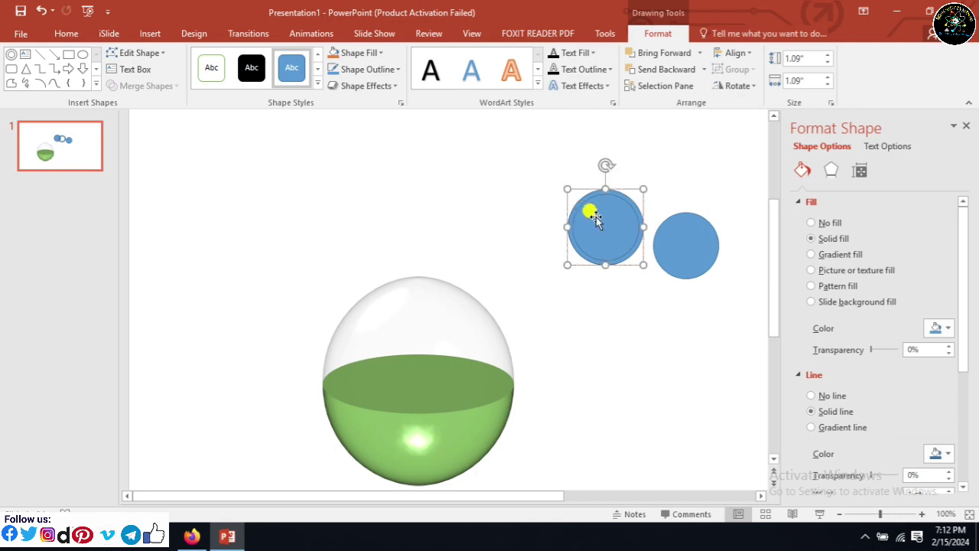
drag(687, 245, 609, 225)
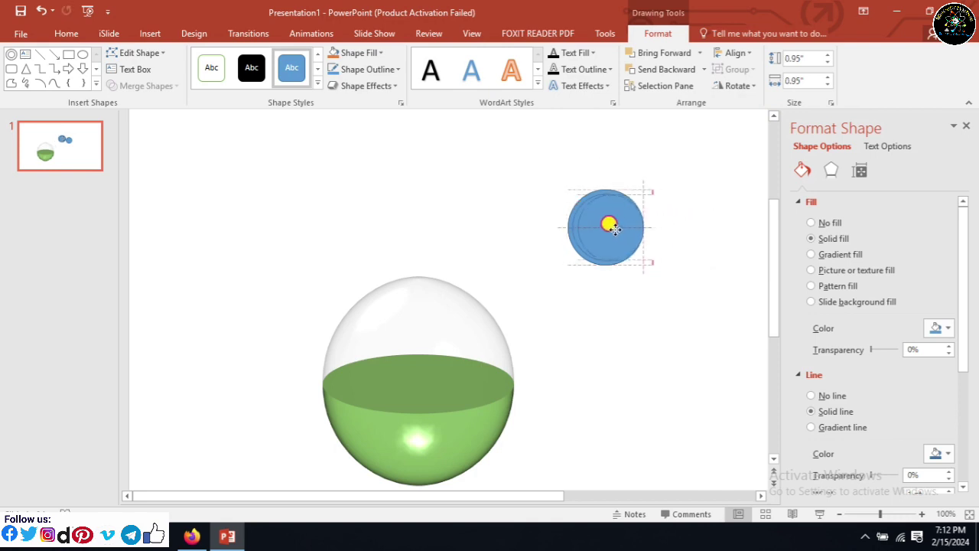
click(640, 286)
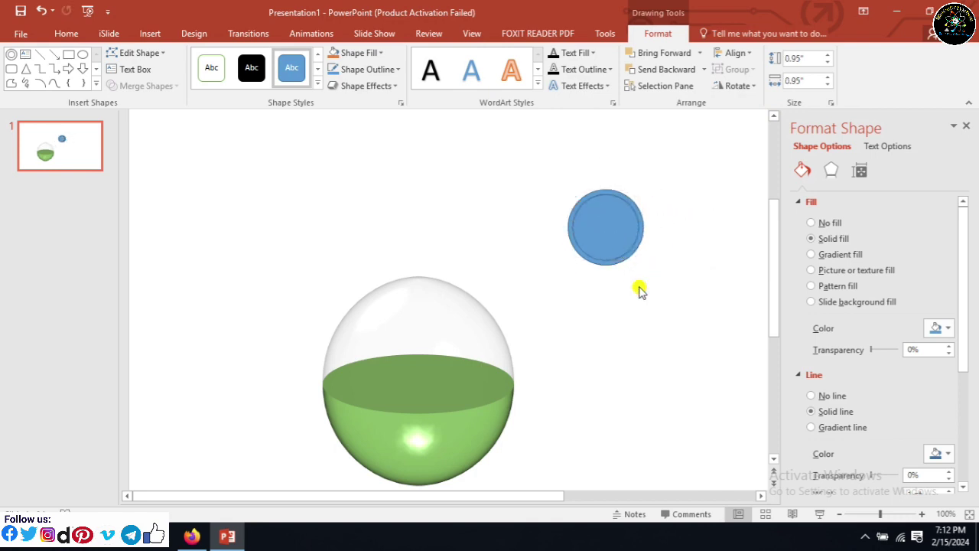
drag(557, 177, 663, 283)
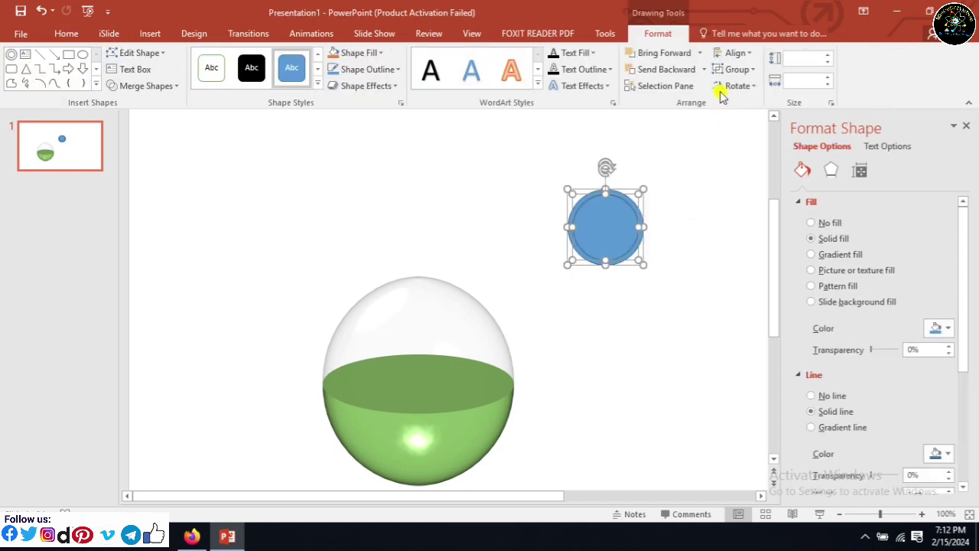
- Align the stacked circles and ring with each other and group them into one object
click(746, 54)
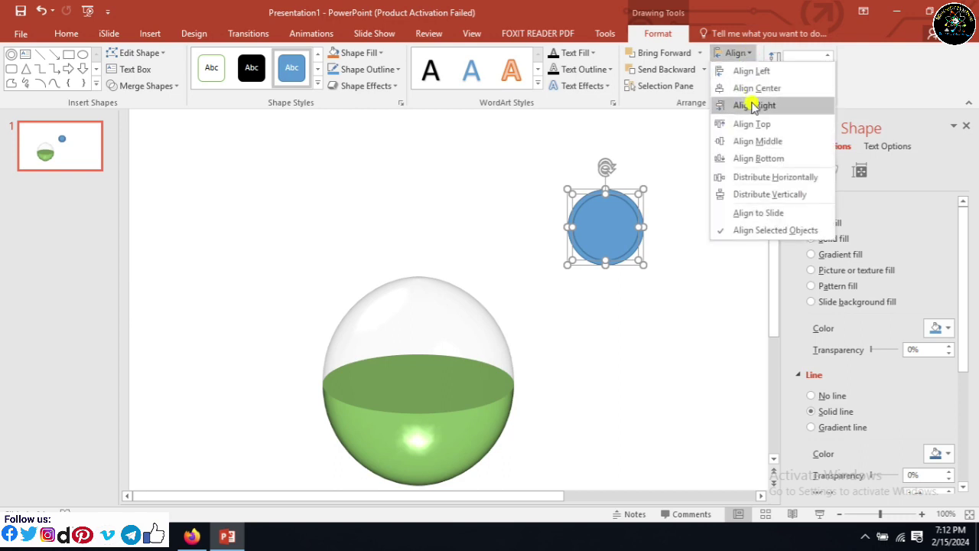
click(756, 142)
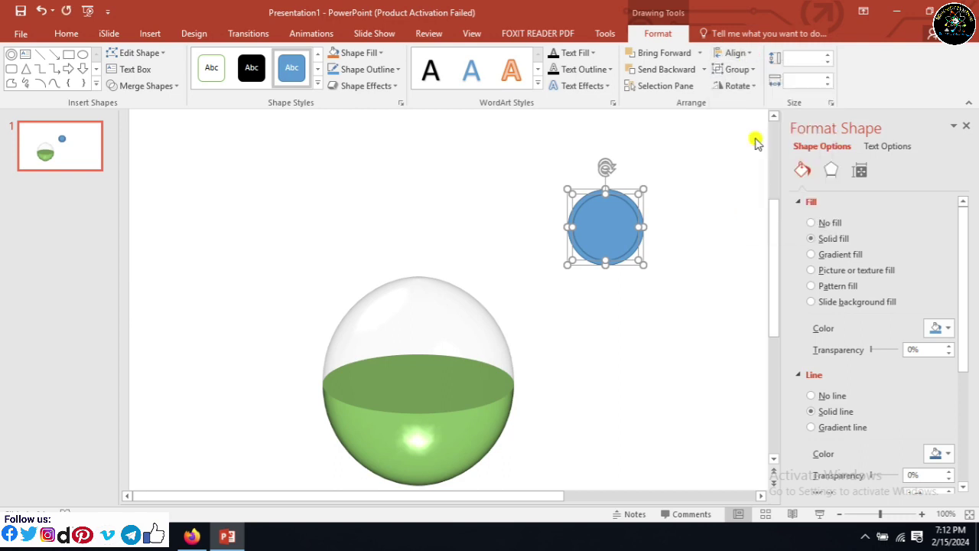
click(736, 53)
click(769, 105)
right_click(632, 212)
mouse_move(670, 295)
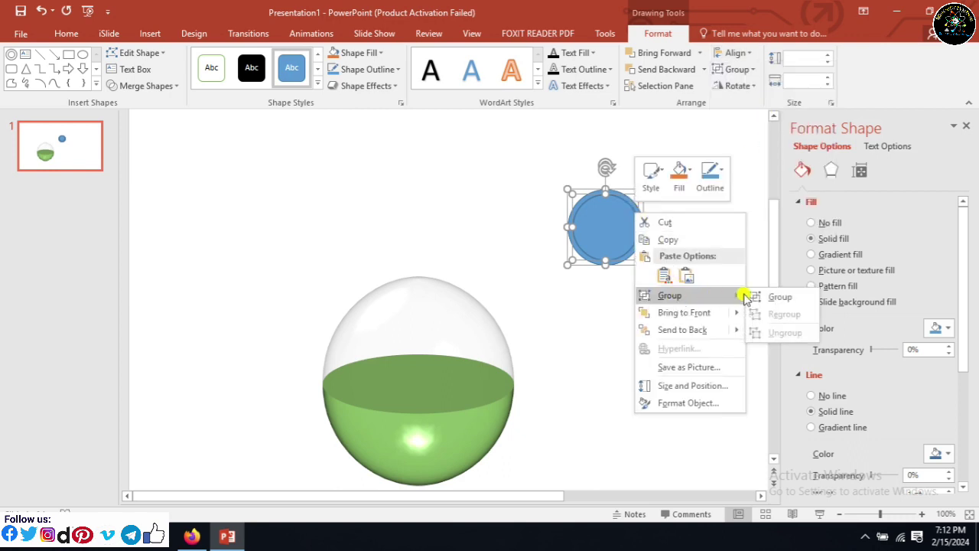
click(772, 297)
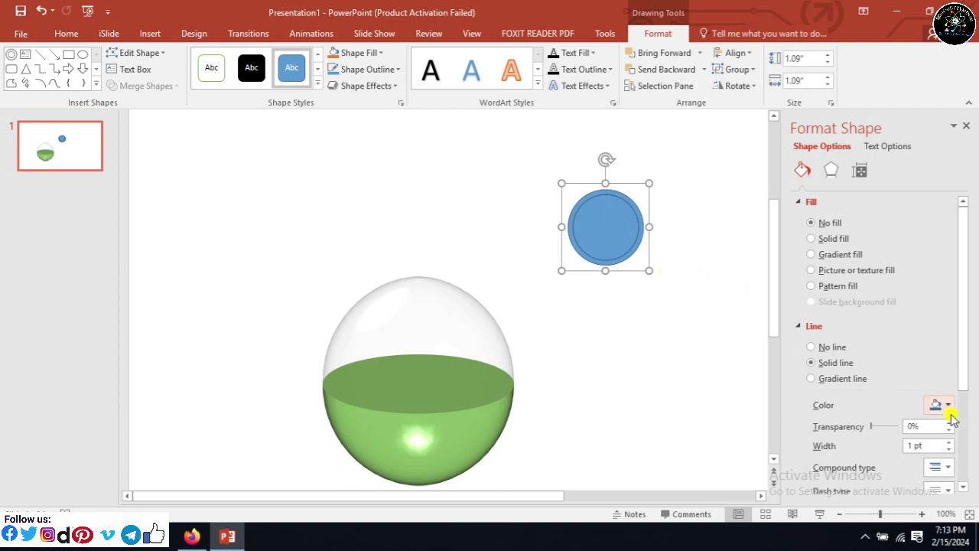
- Apply a parallel 3-D rotation preset (X 306.5°, Y 301.3°, Z 57.6°) to the grouped circles
click(840, 174)
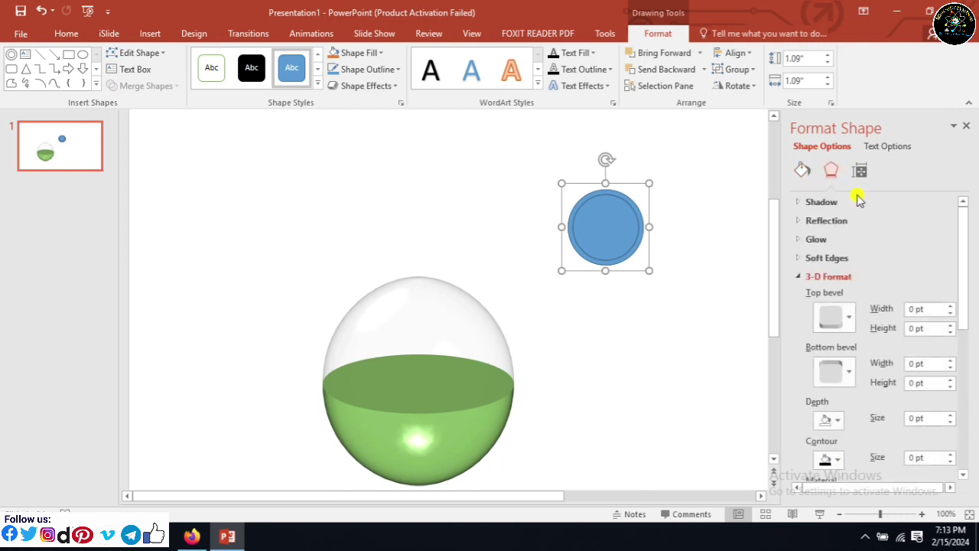
drag(958, 260, 973, 417)
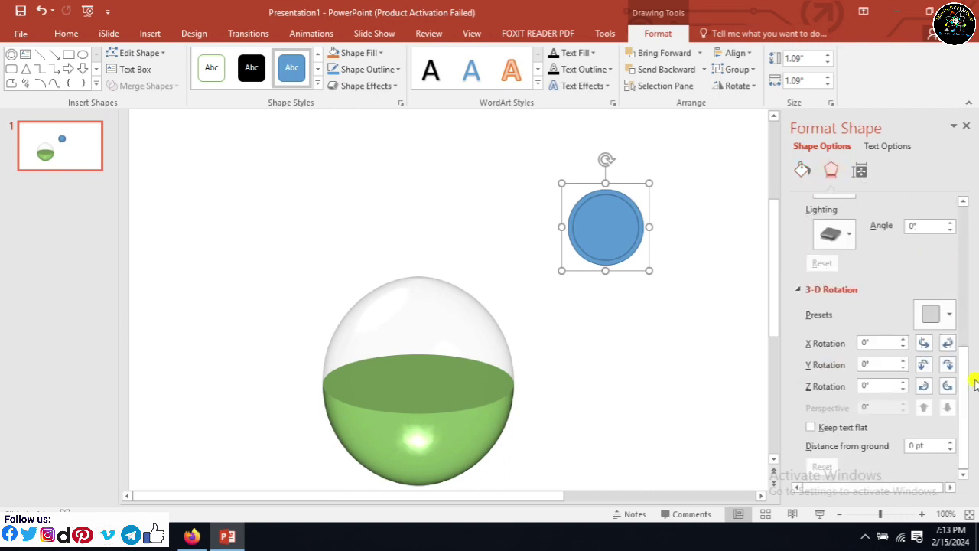
click(949, 314)
click(905, 140)
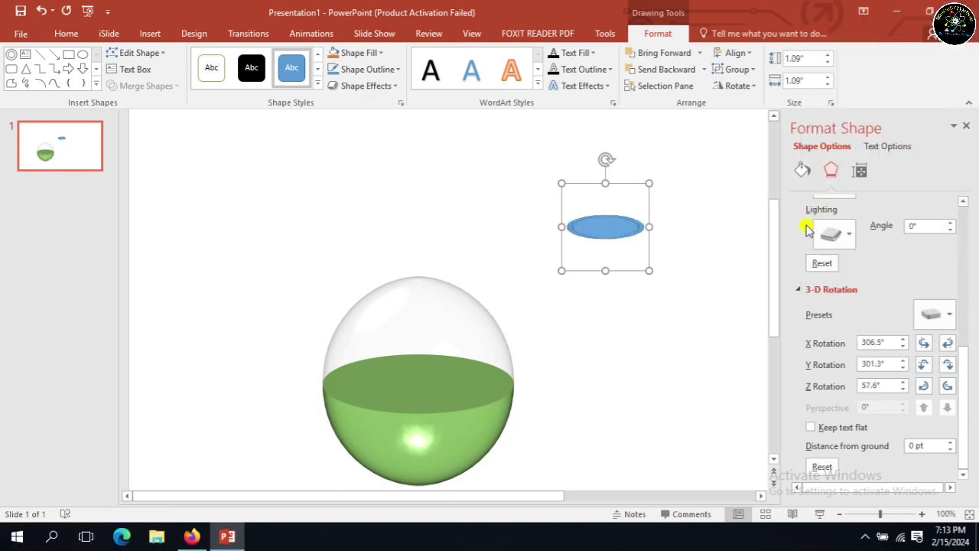
click(922, 514)
- Zoom in on the tilted ellipse and select an individual oval inside the group
click(922, 514)
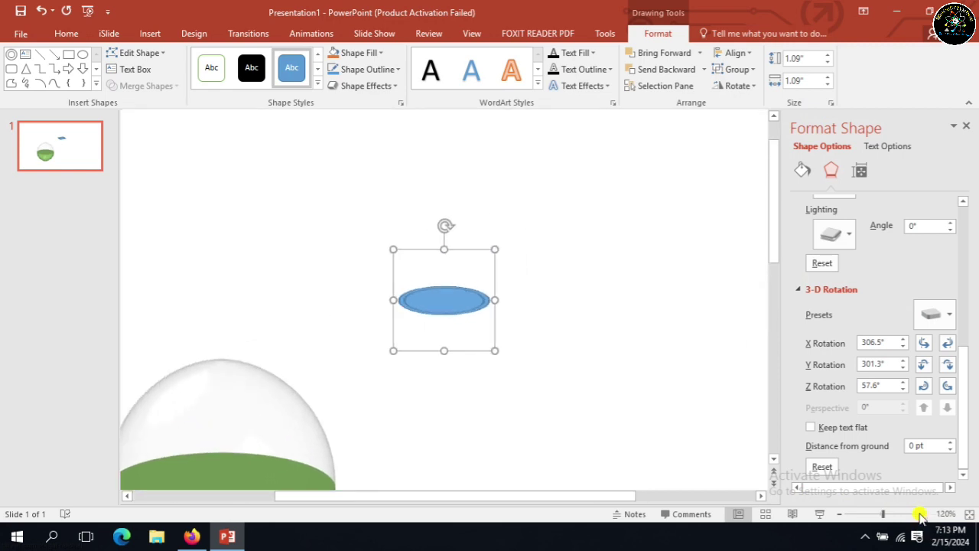
scroll(920, 518, up, 15)
scroll(921, 518, up, 9)
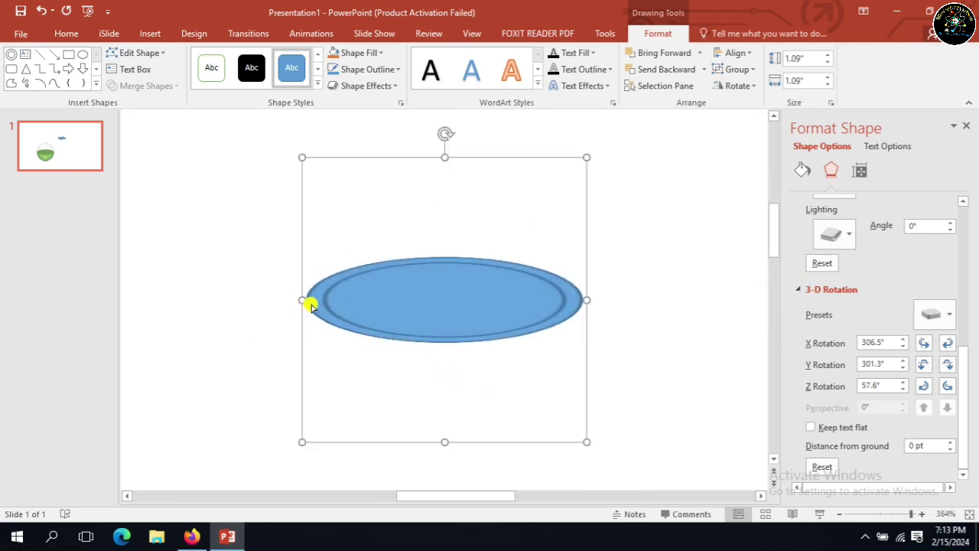
drag(306, 304, 306, 304)
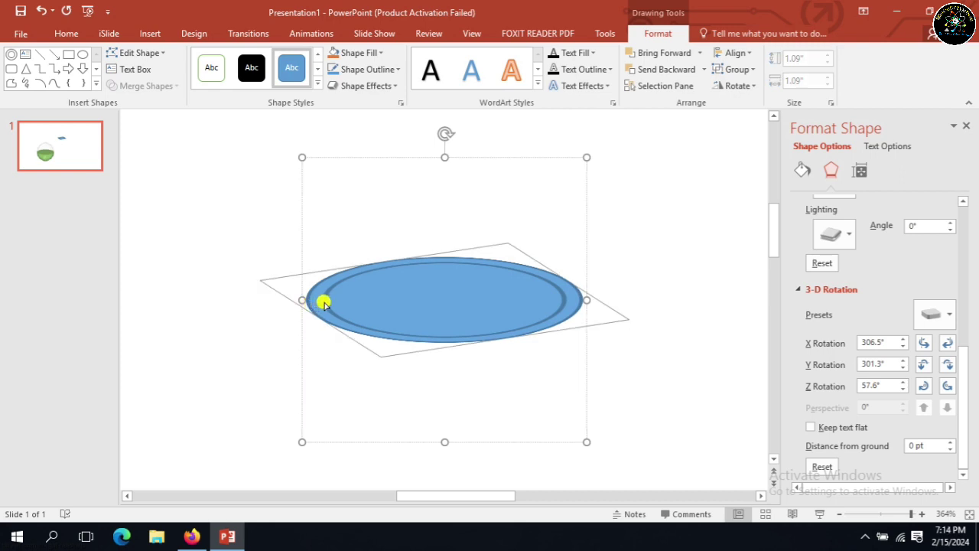
drag(324, 302, 325, 303)
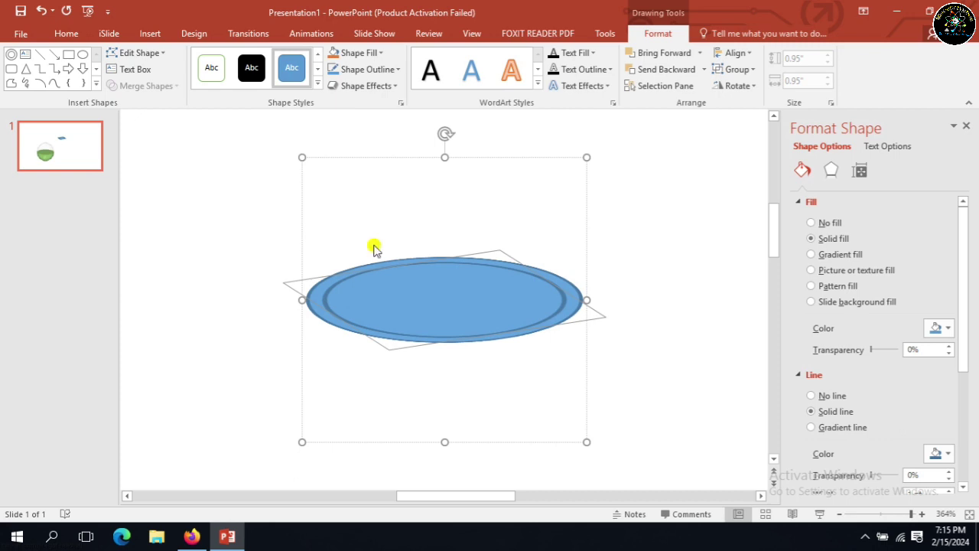
- Select Donut 5 in the Selection Pane and bring its 3-D Format bevel options into view
click(685, 85)
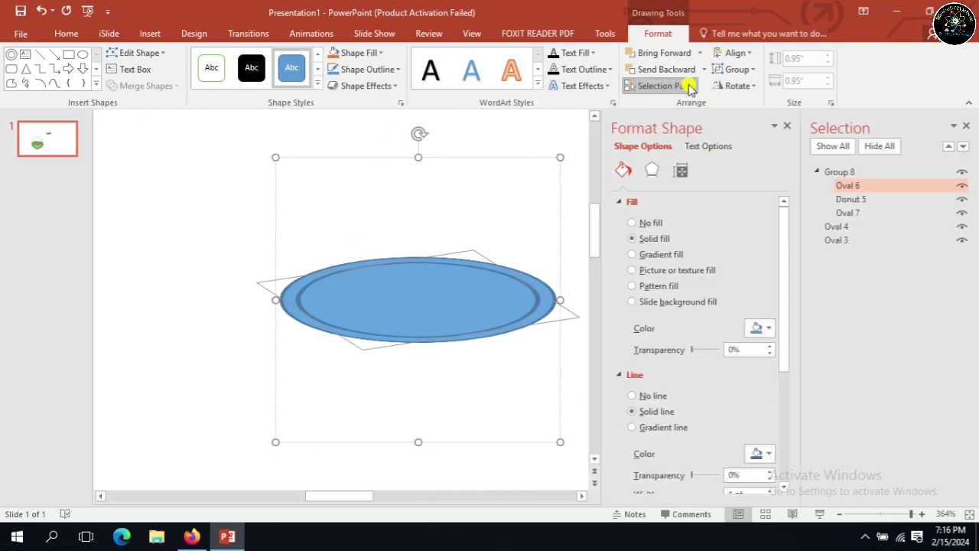
click(854, 200)
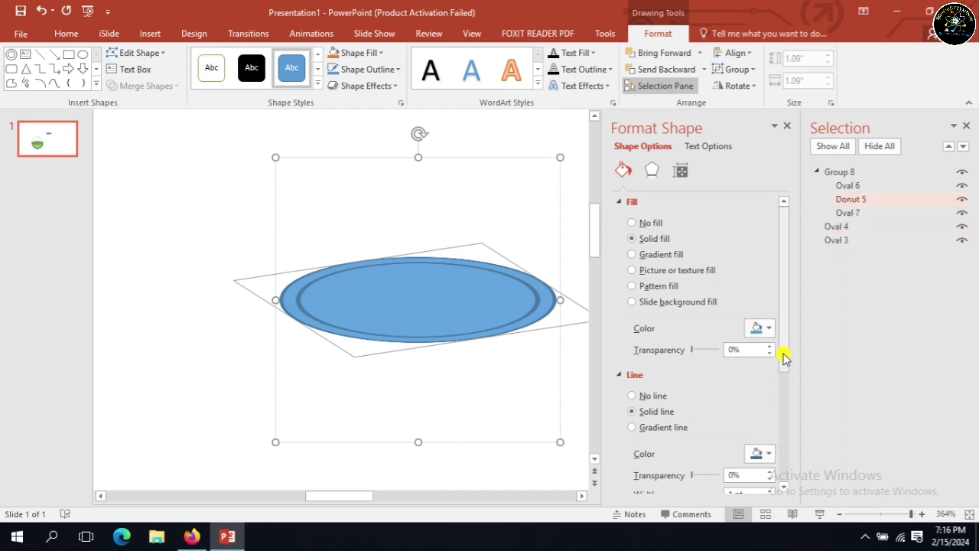
click(785, 397)
mouse_move(786, 397)
mouse_down()
mouse_move(780, 371)
mouse_move(682, 229)
mouse_up()
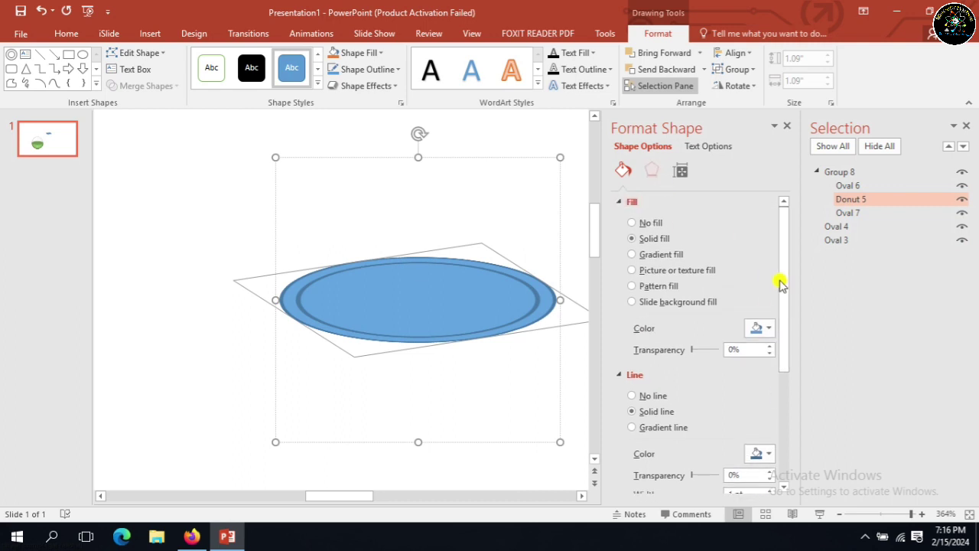
drag(780, 278, 788, 321)
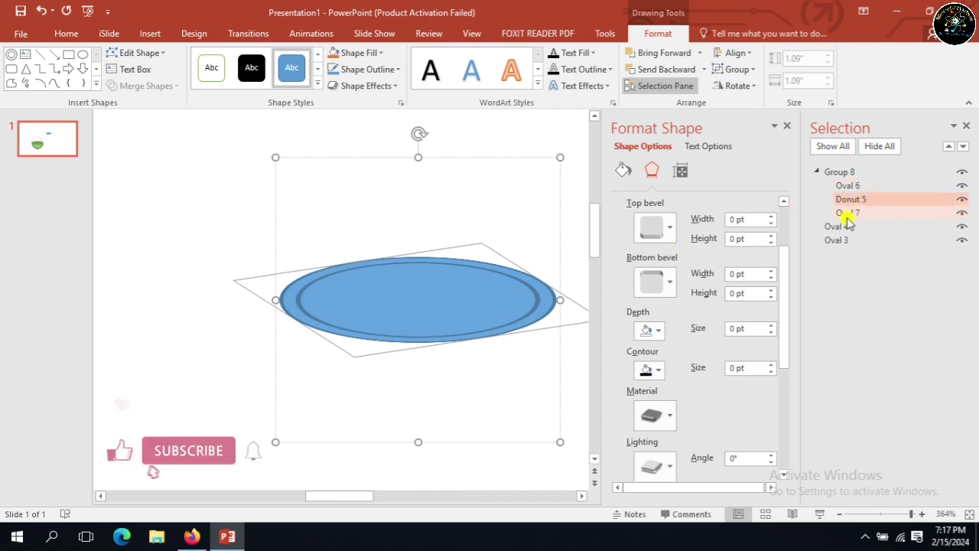
- Apply the first top bevel preset to Donut 5
click(655, 228)
click(664, 336)
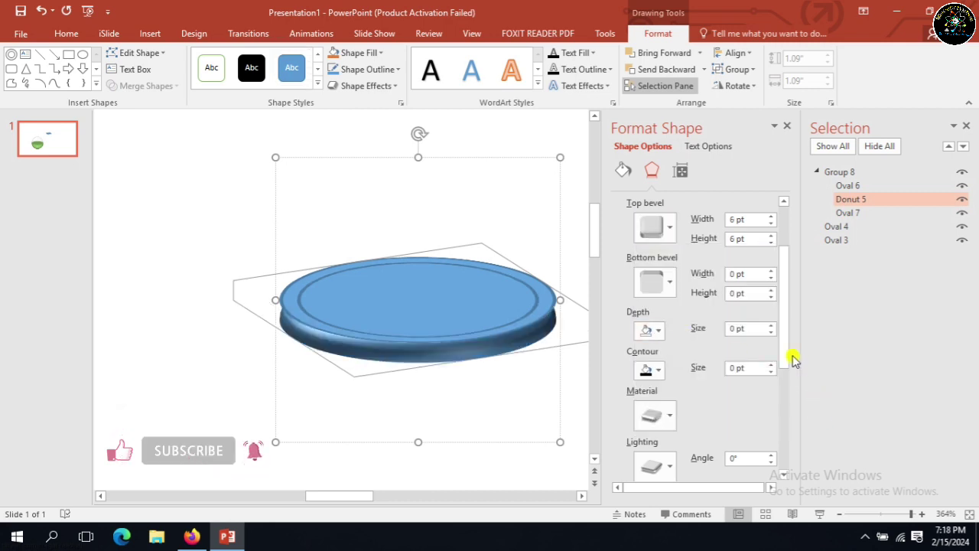
drag(791, 356, 771, 455)
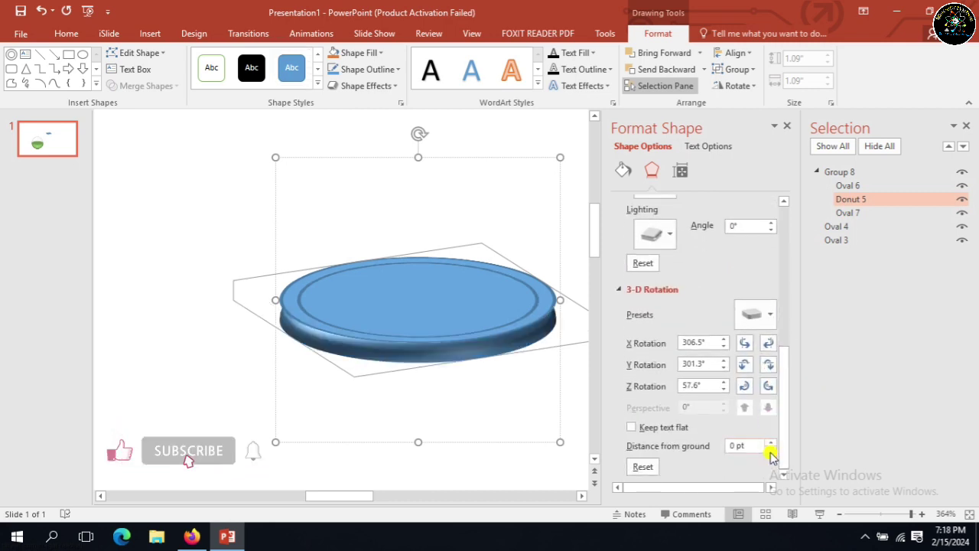
- Try raising Donut 5's distance from ground, reset it to 0 pt, and select Oval 7
click(771, 443)
click(770, 442)
click(770, 443)
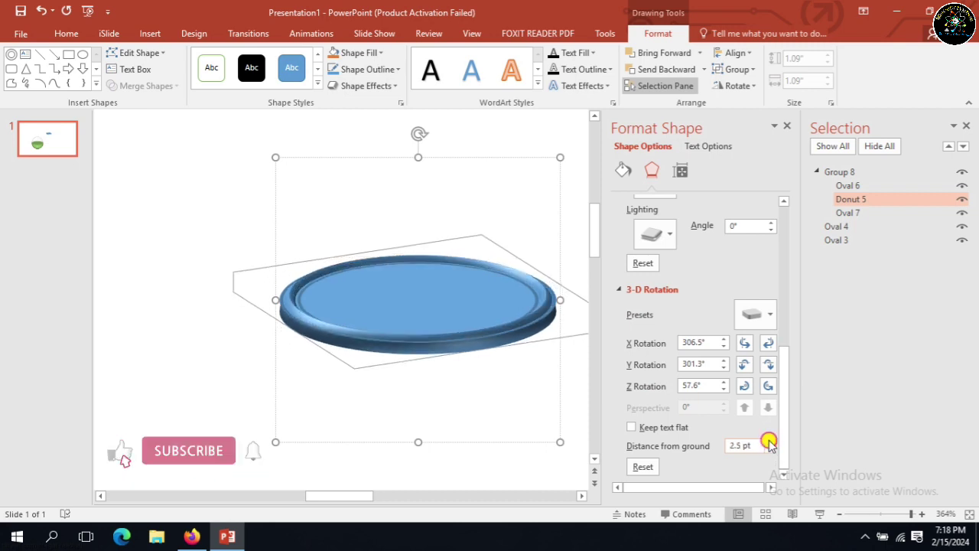
click(771, 442)
click(770, 442)
click(770, 442)
click(770, 442)
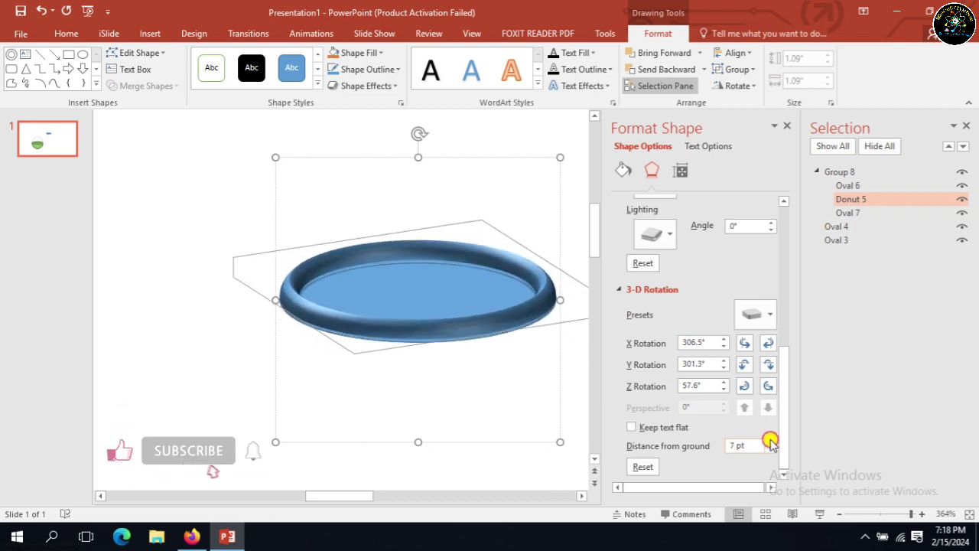
click(771, 442)
click(770, 442)
click(770, 442)
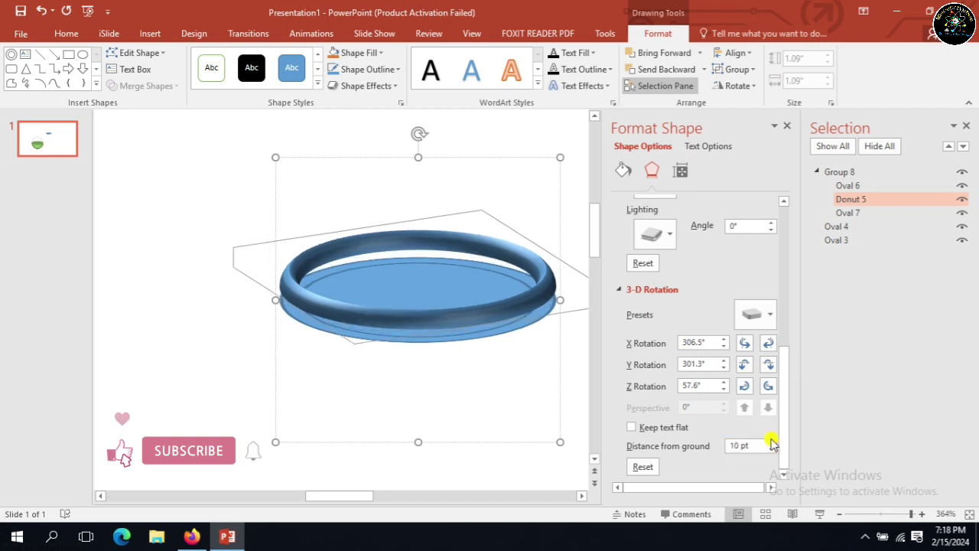
click(770, 448)
click(770, 448)
click(771, 448)
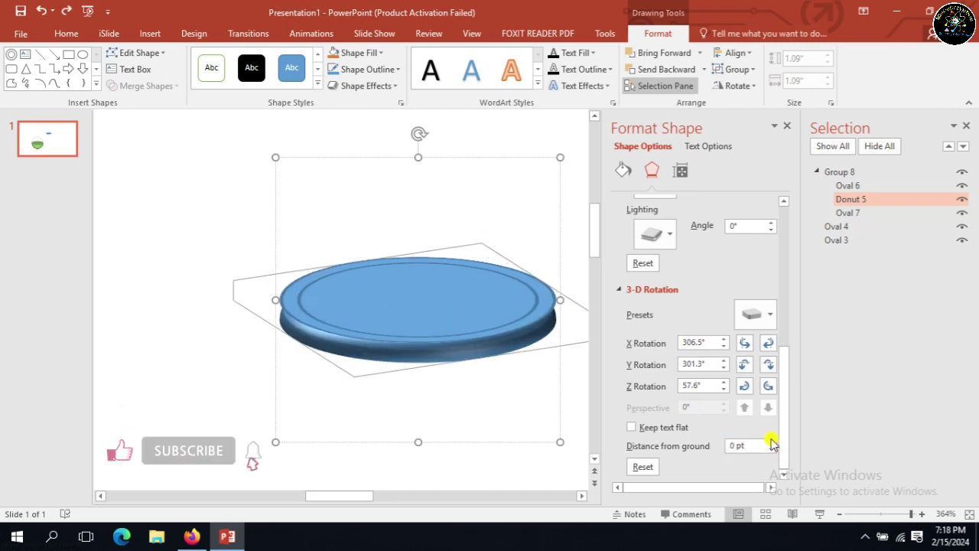
click(771, 448)
click(770, 448)
click(770, 448)
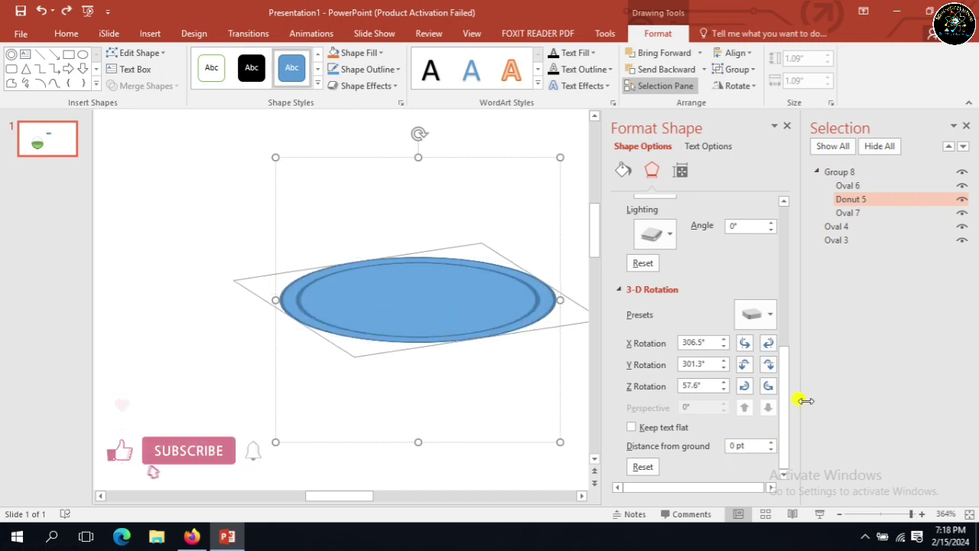
click(845, 212)
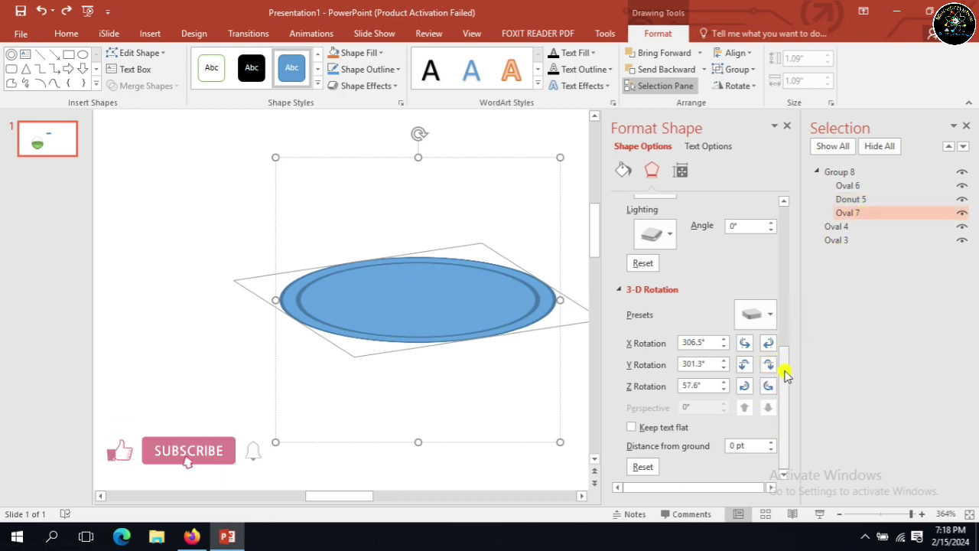
- Give Oval 7 a rounded 6 pt top bevel
drag(788, 363, 798, 280)
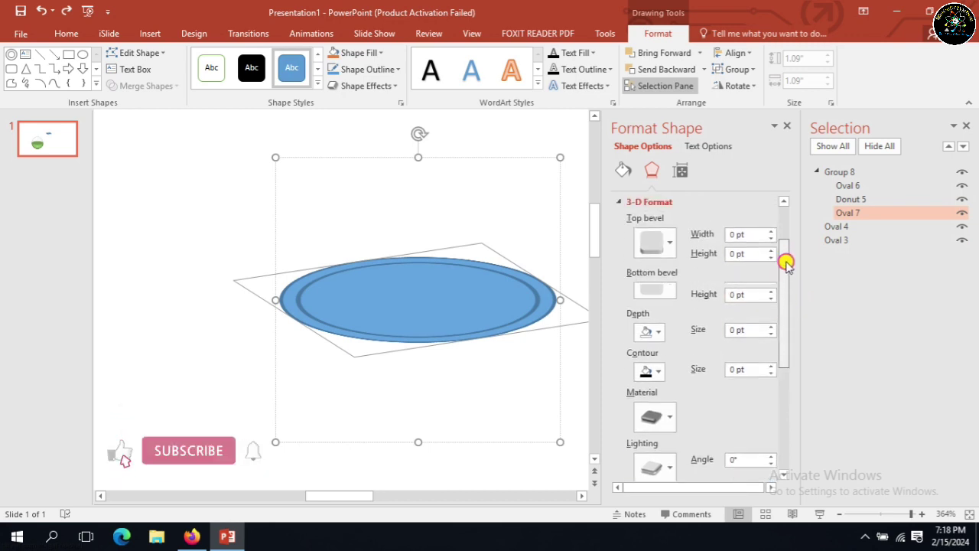
drag(782, 297, 782, 260)
click(652, 268)
click(654, 376)
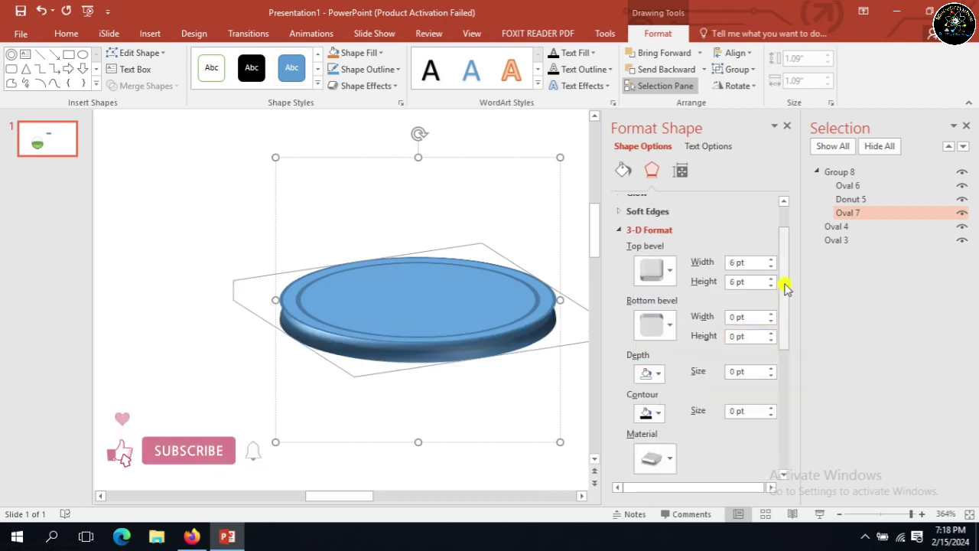
- Raise Oval 7's distance from ground to about 10.5 pt
drag(786, 286, 780, 443)
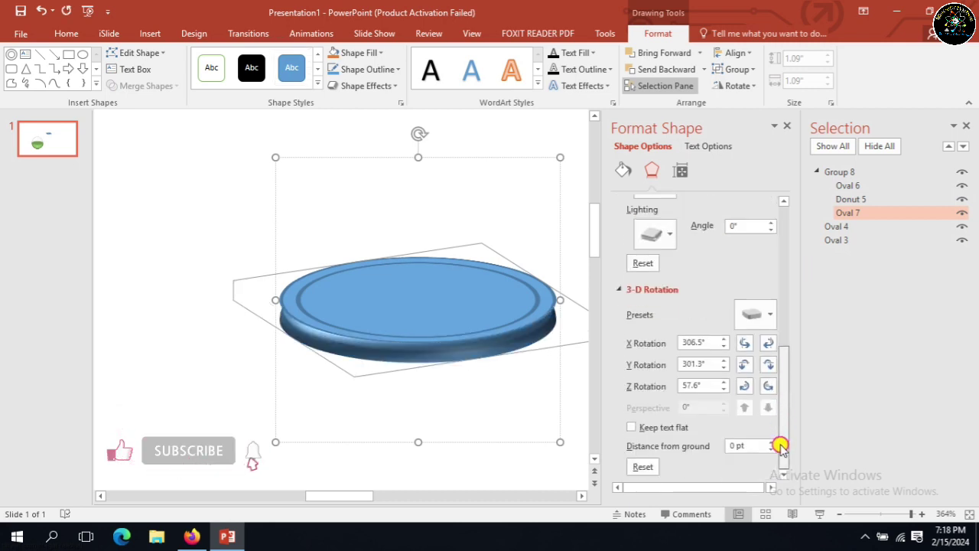
click(769, 443)
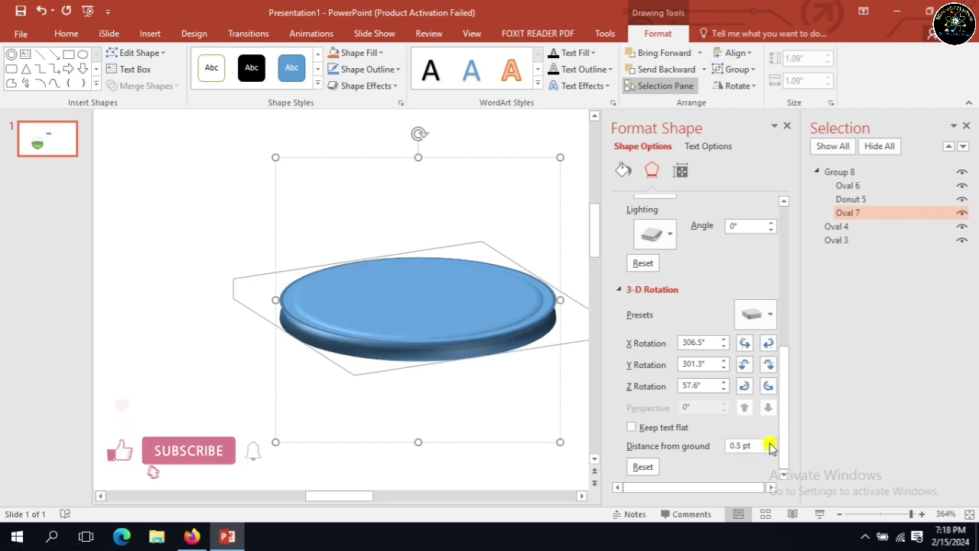
click(770, 443)
click(770, 443)
click(770, 443)
click(770, 442)
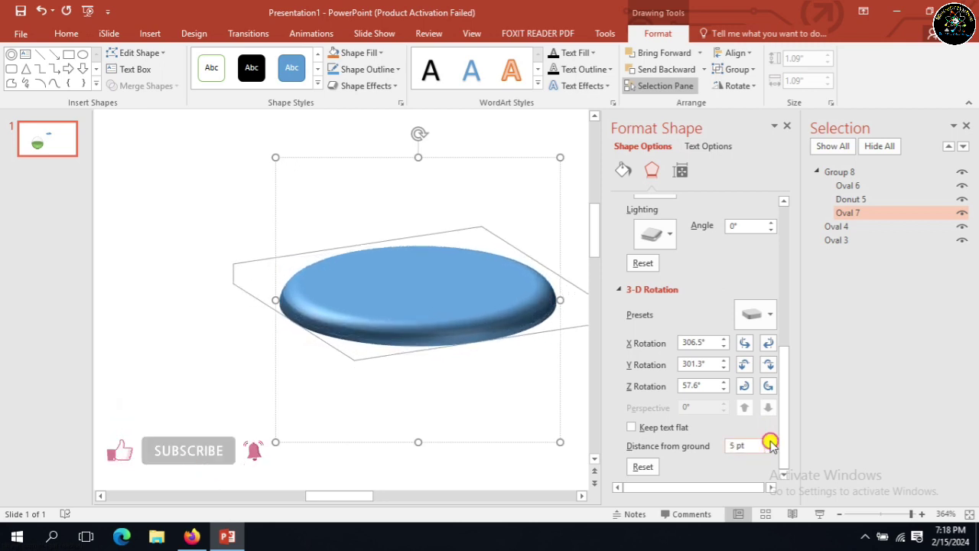
click(770, 443)
click(771, 442)
click(770, 442)
click(770, 442)
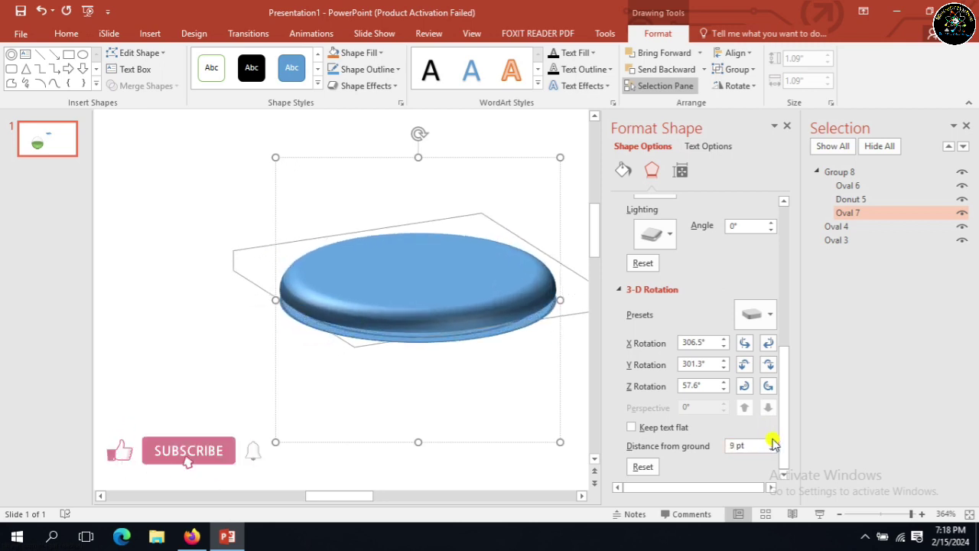
click(771, 441)
click(771, 442)
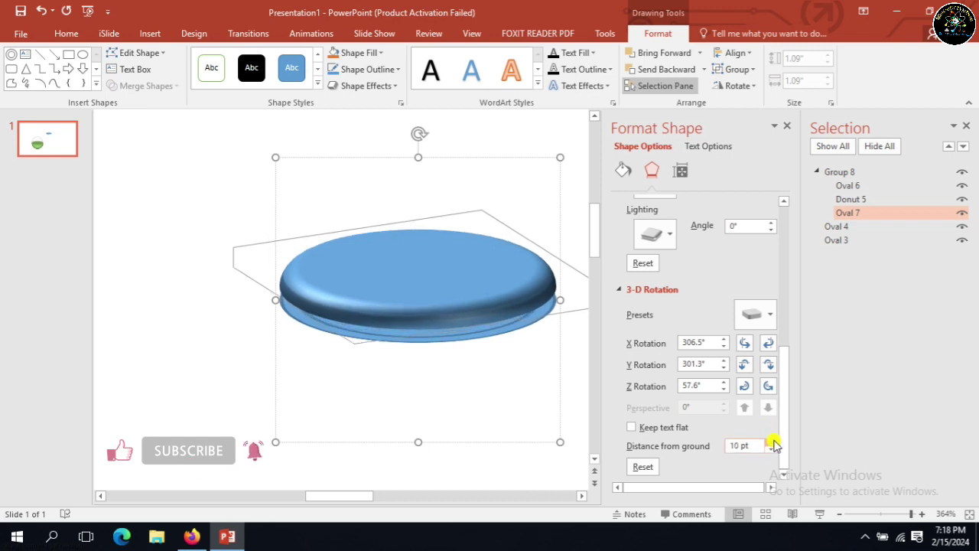
click(771, 442)
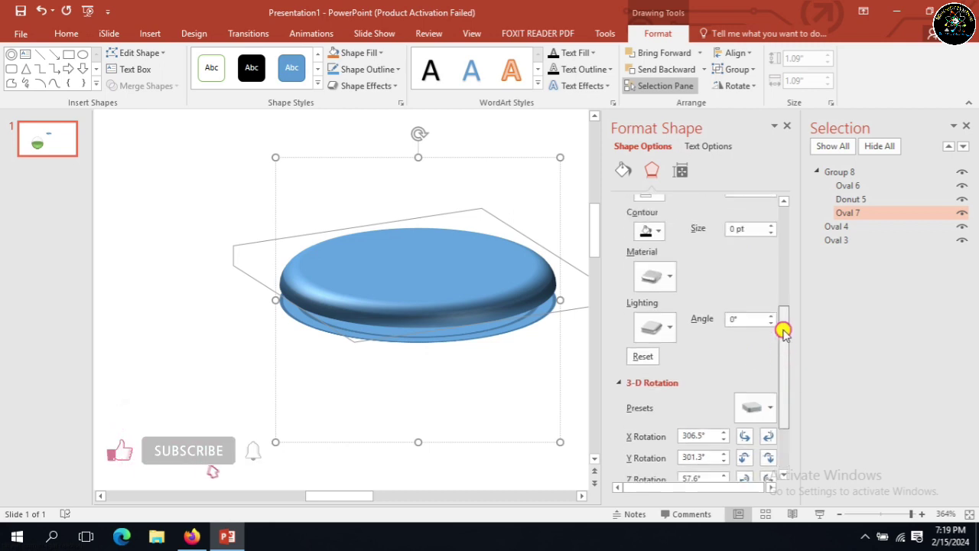
- Set Oval 7's 3-D depth to 50 pt, extruding it into a cylinder
drag(788, 378, 787, 280)
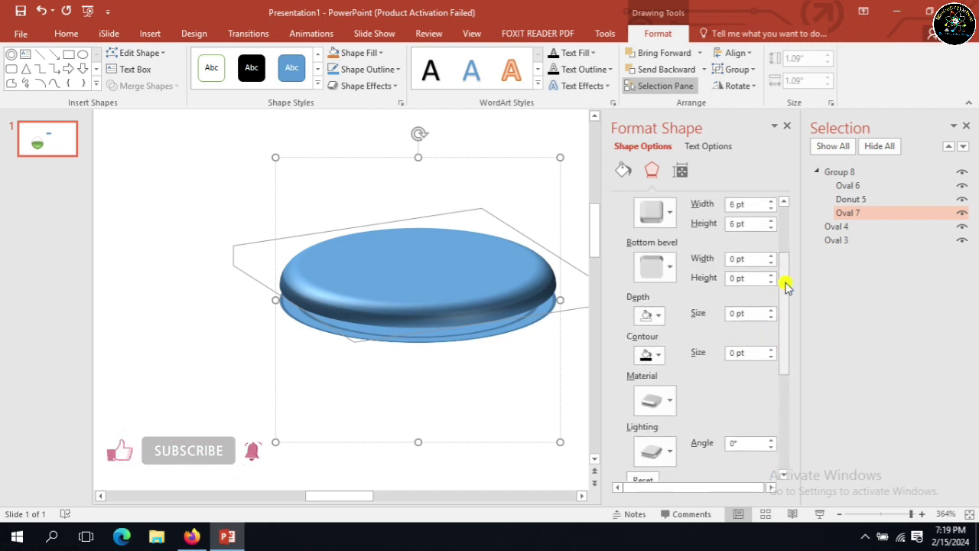
click(735, 314)
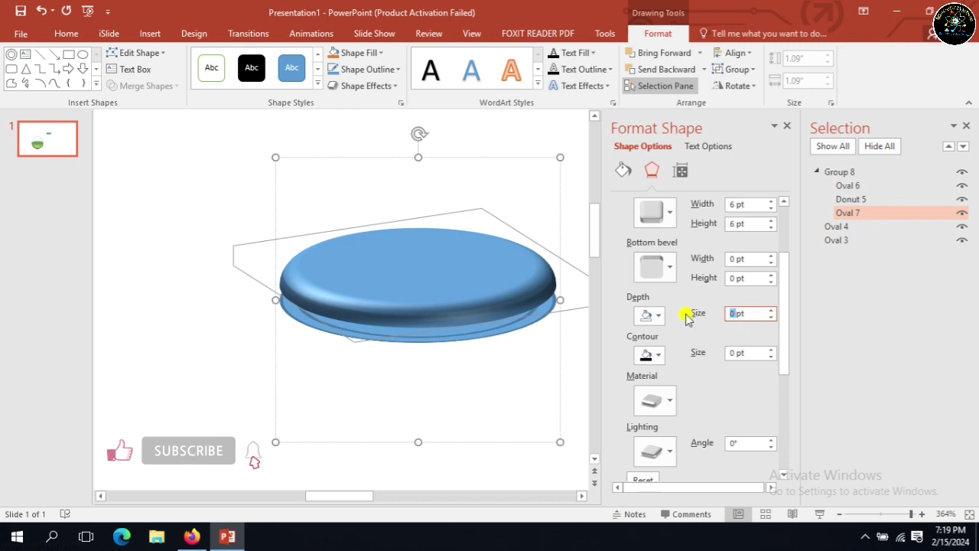
text(3)
key(BackSpace)
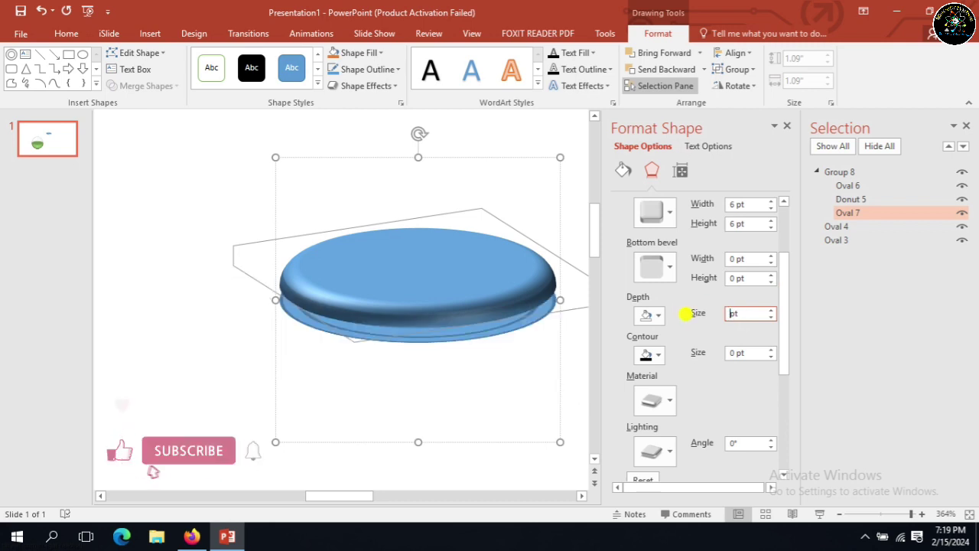
text(50)
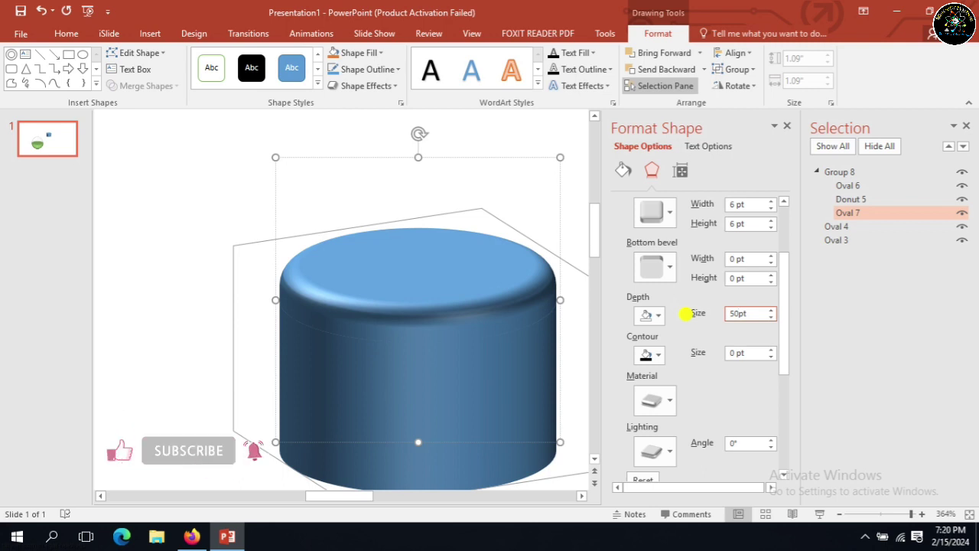
drag(784, 373, 776, 453)
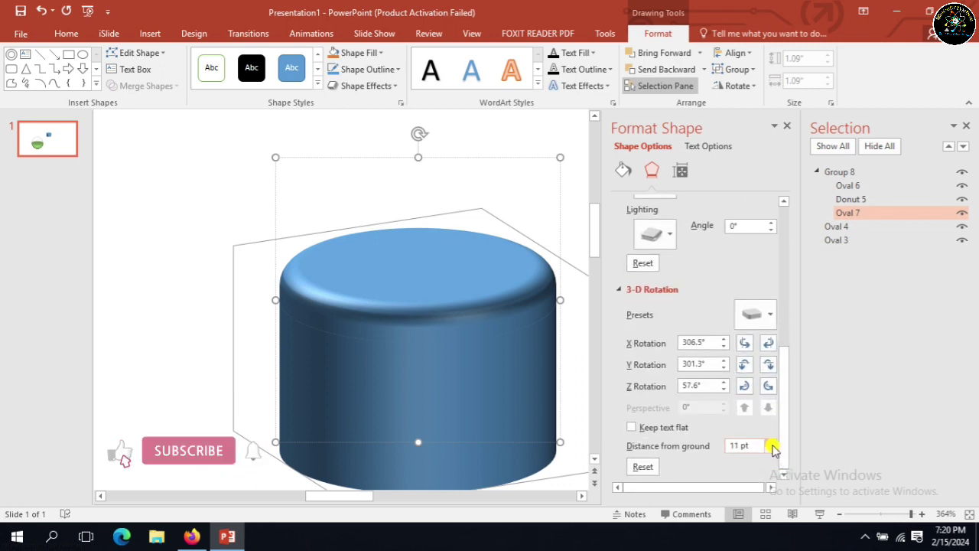
- Lower the cylinder's distance from ground toward 2 pt and zoom out to see it whole
click(773, 451)
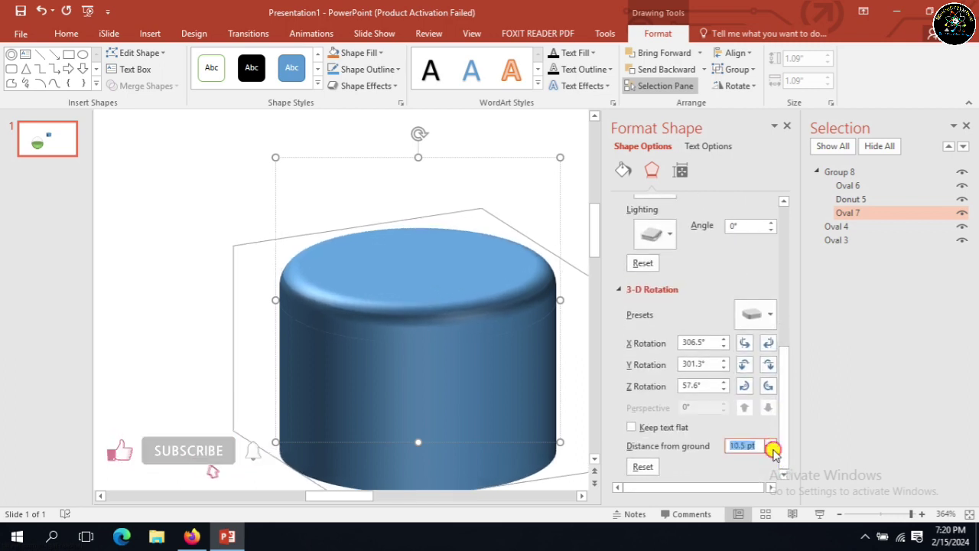
click(772, 450)
click(773, 450)
click(773, 451)
click(774, 452)
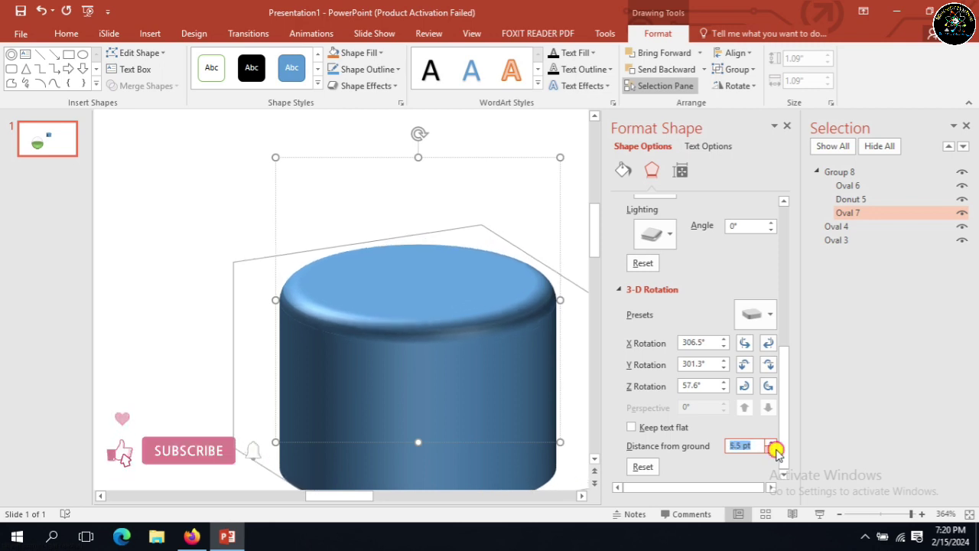
click(774, 451)
click(773, 450)
click(775, 452)
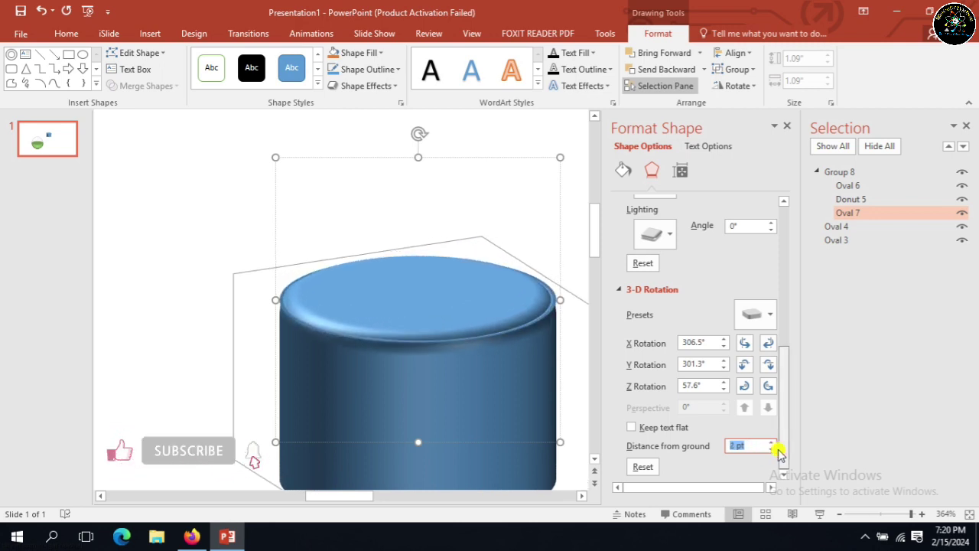
click(840, 515)
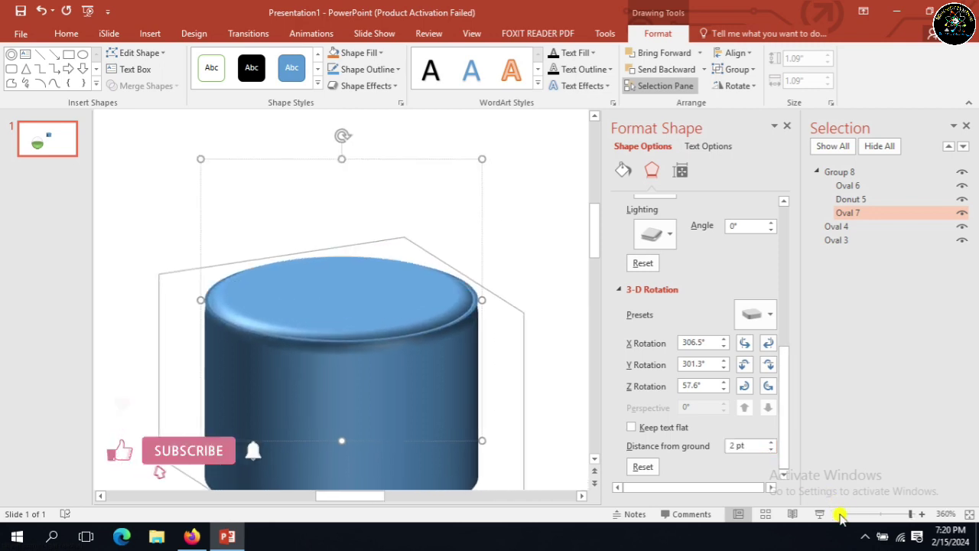
click(840, 514)
click(840, 514)
click(840, 515)
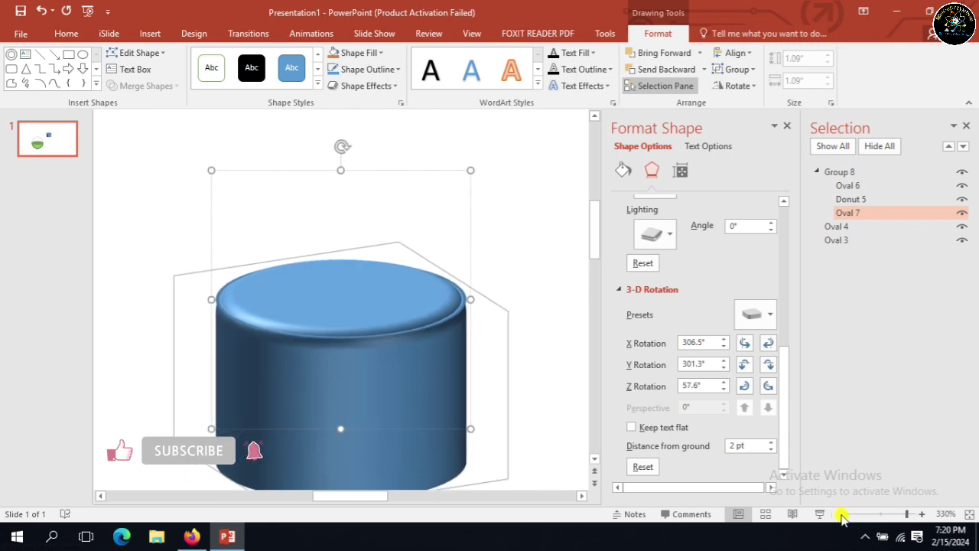
click(840, 514)
click(840, 514)
click(840, 514)
click(840, 514)
click(840, 515)
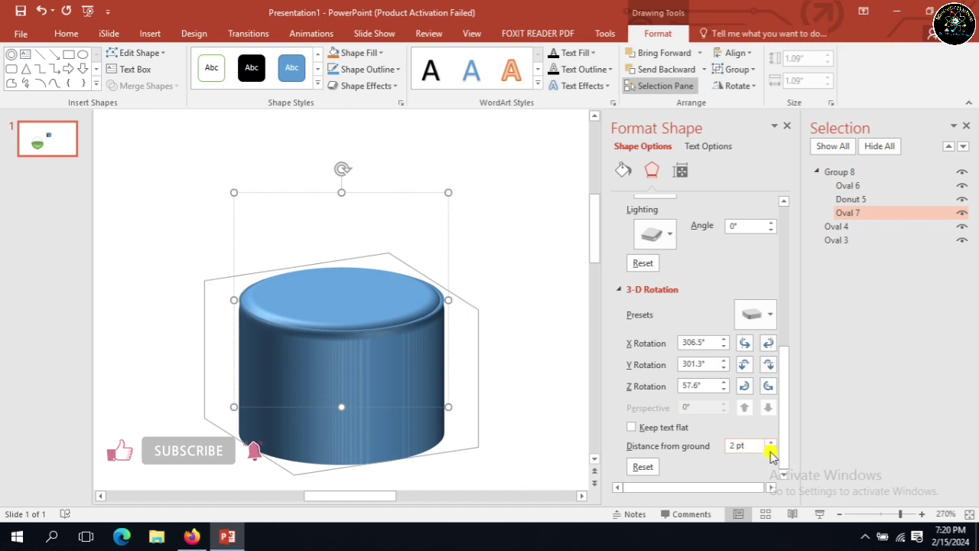
- Sink the cylinder to -7 pt so the ring rims its top, then select Donut 5
click(771, 450)
click(771, 449)
click(772, 450)
click(771, 450)
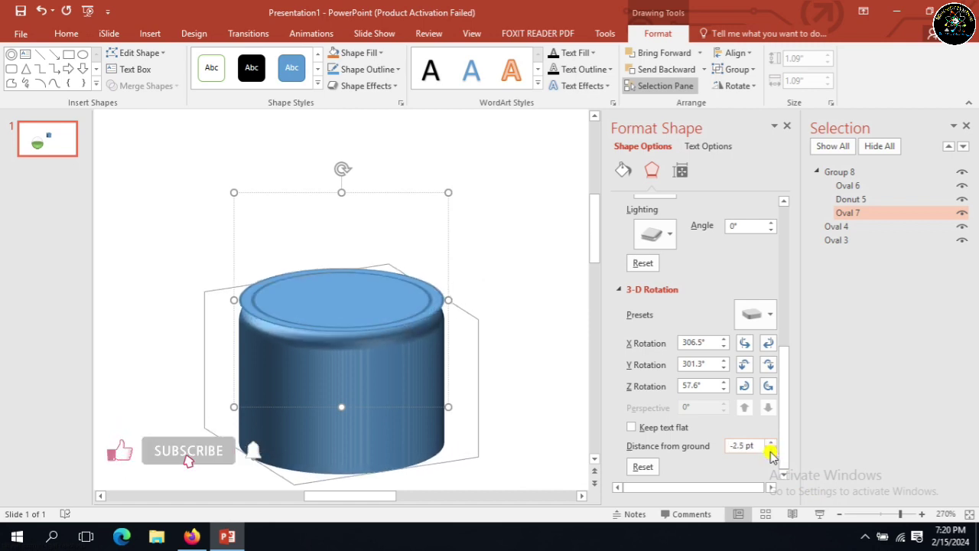
click(772, 451)
click(771, 451)
click(771, 451)
click(771, 451)
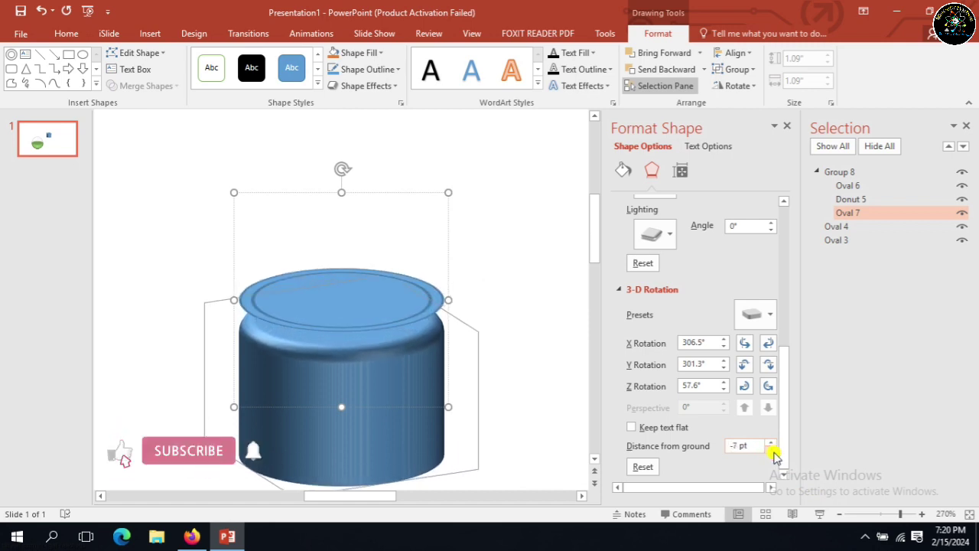
click(411, 323)
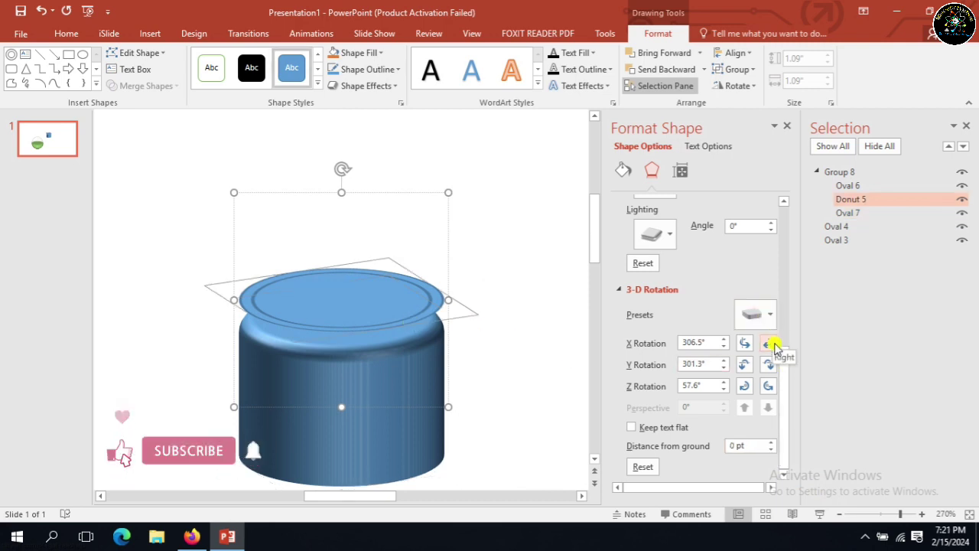
- Cut the donut's depth down to 2 pt
drag(791, 367, 791, 297)
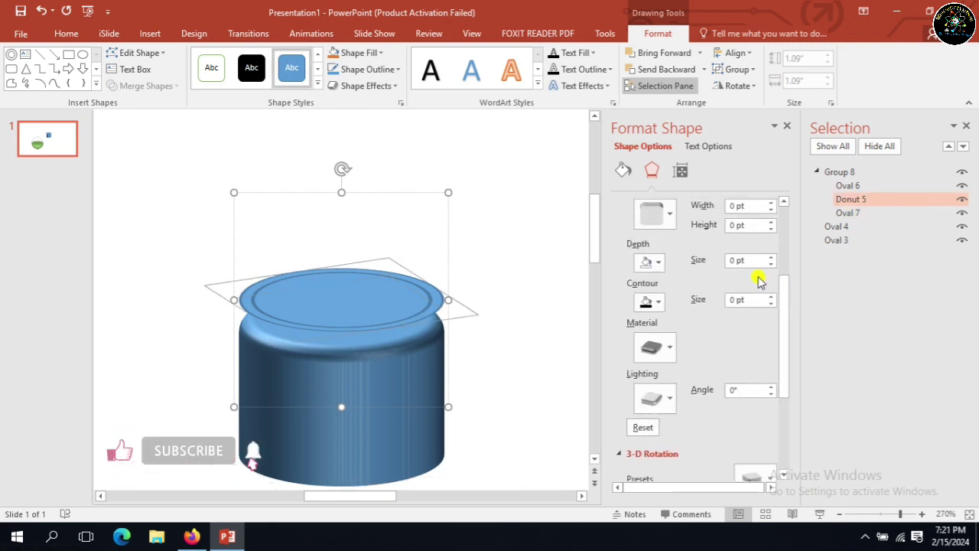
drag(729, 261, 716, 251)
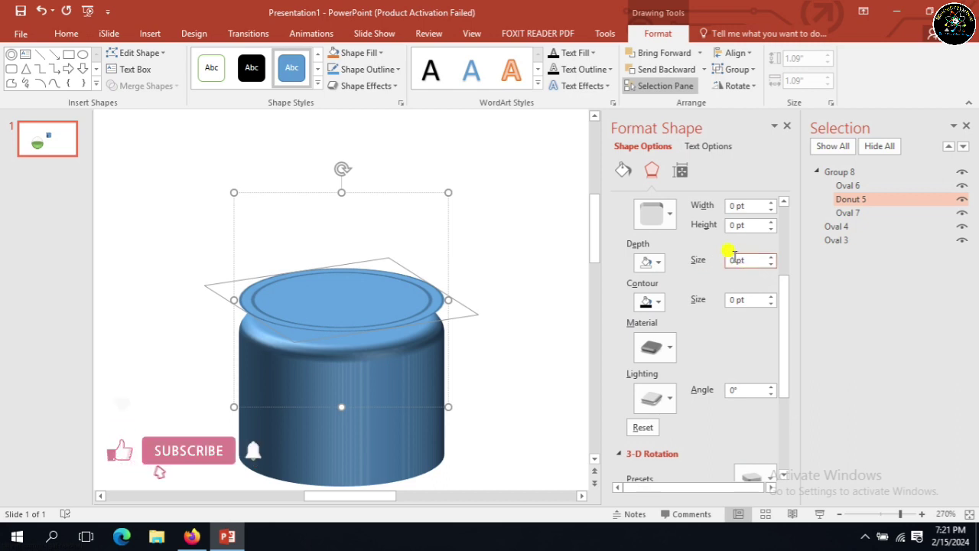
text(20)
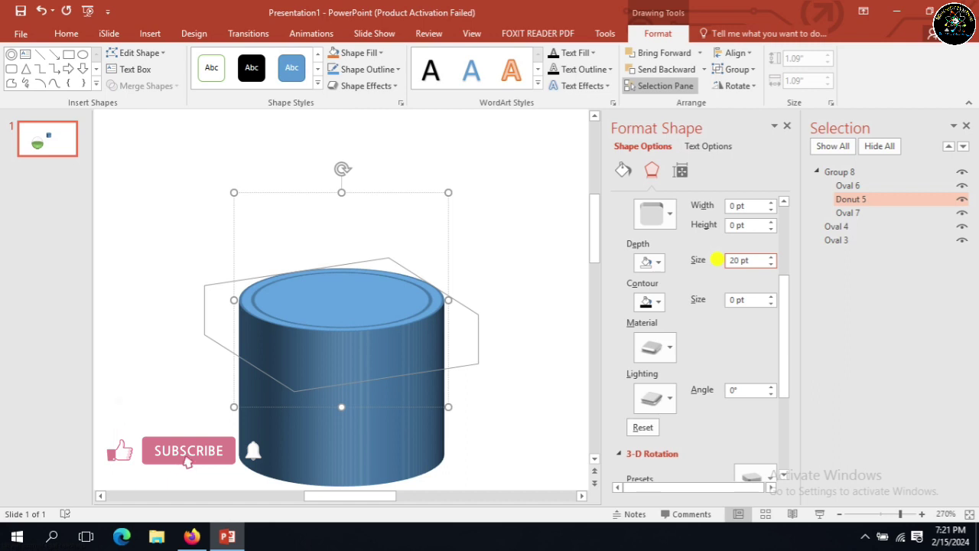
key(BackSpace)
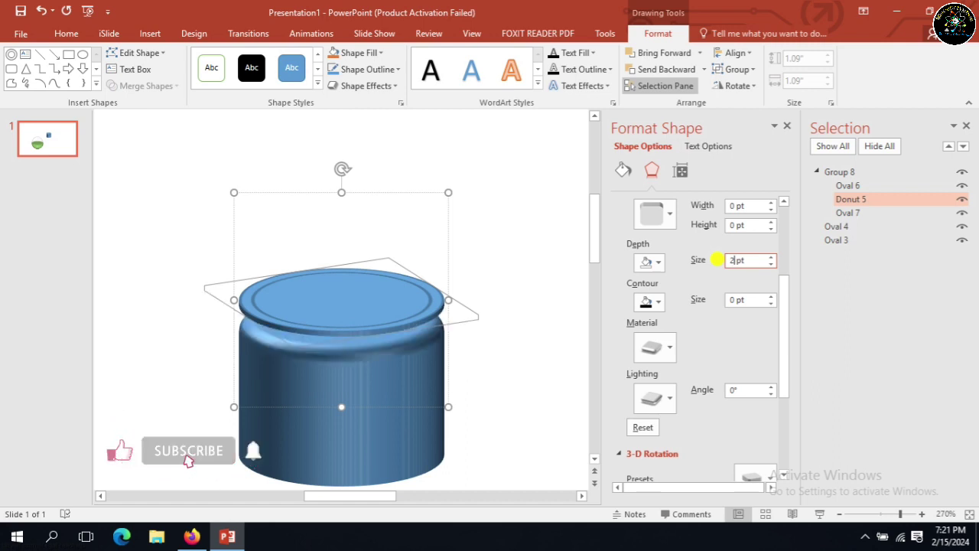
- Lower the Oval 7 jar body to -18 pt from ground and zoom out to 230%
click(432, 375)
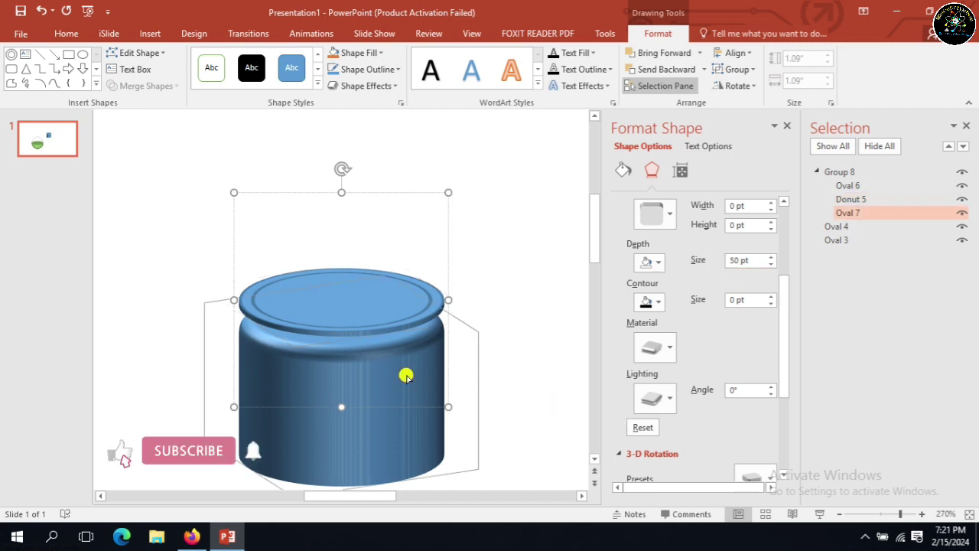
scroll(788, 370, down, 1)
drag(788, 370, 788, 449)
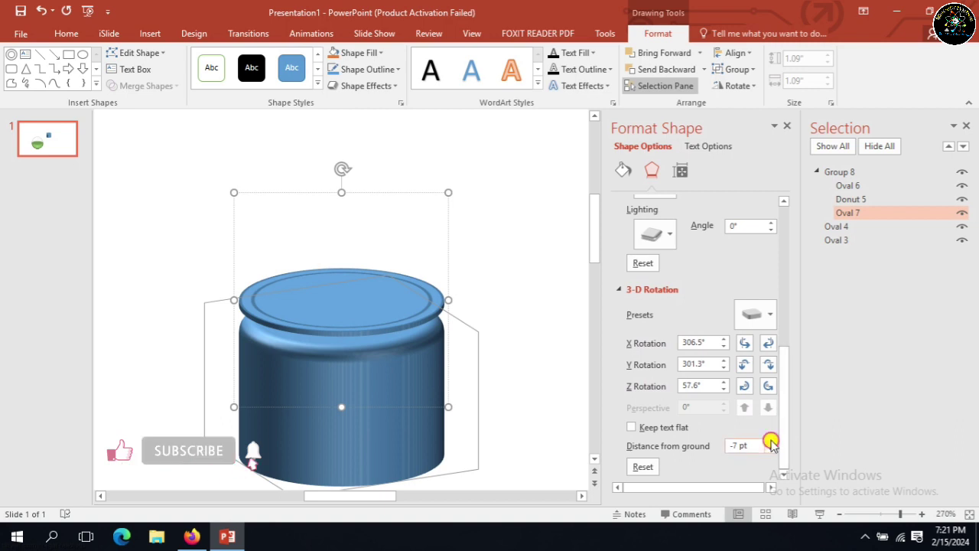
click(771, 448)
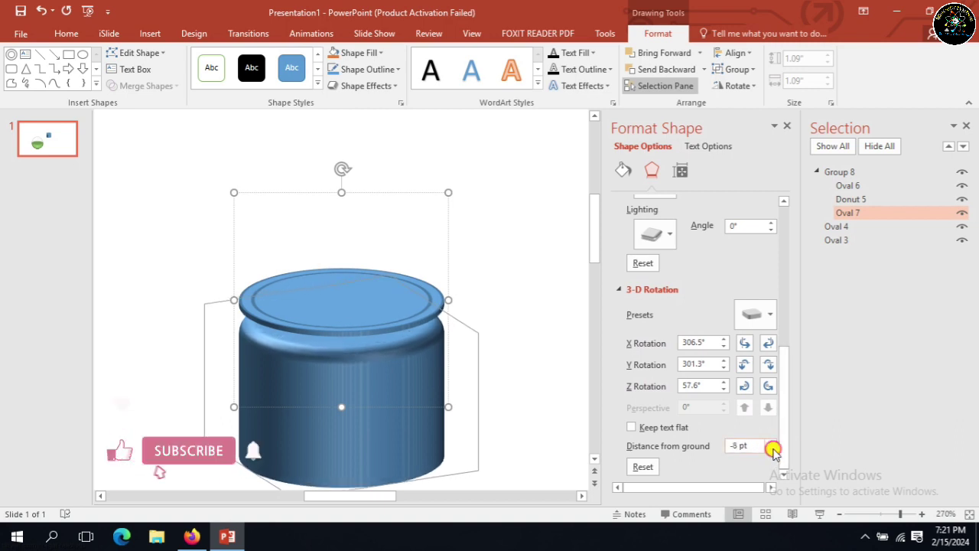
click(773, 450)
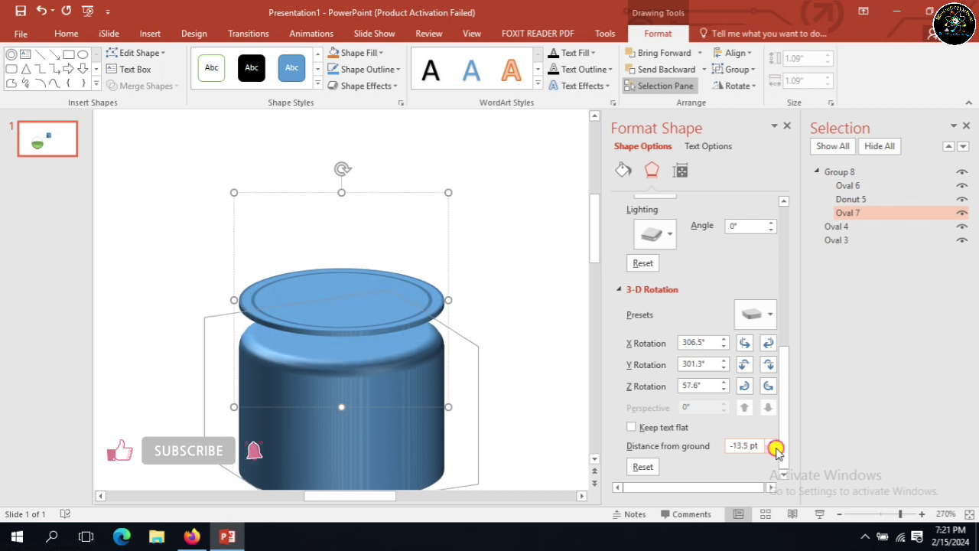
click(772, 450)
click(773, 450)
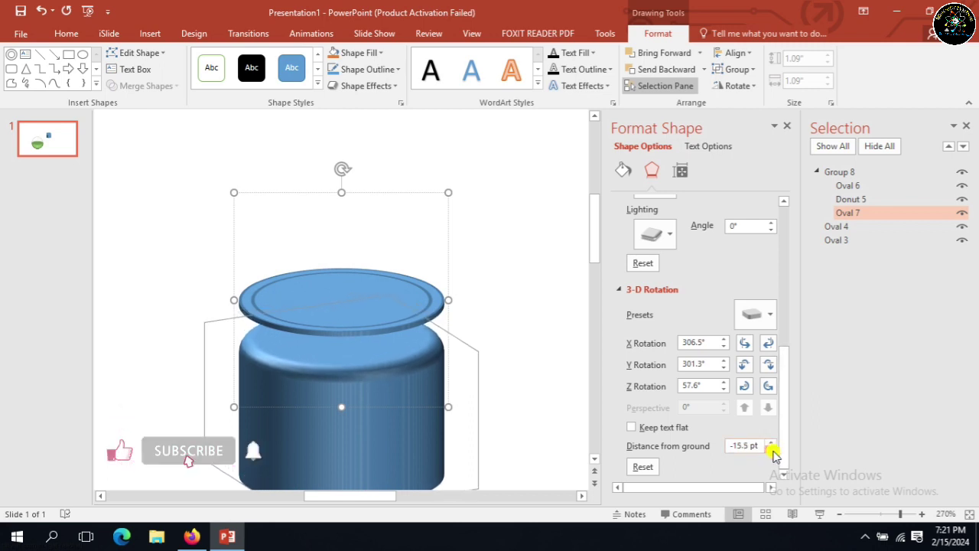
click(773, 450)
click(841, 514)
click(841, 514)
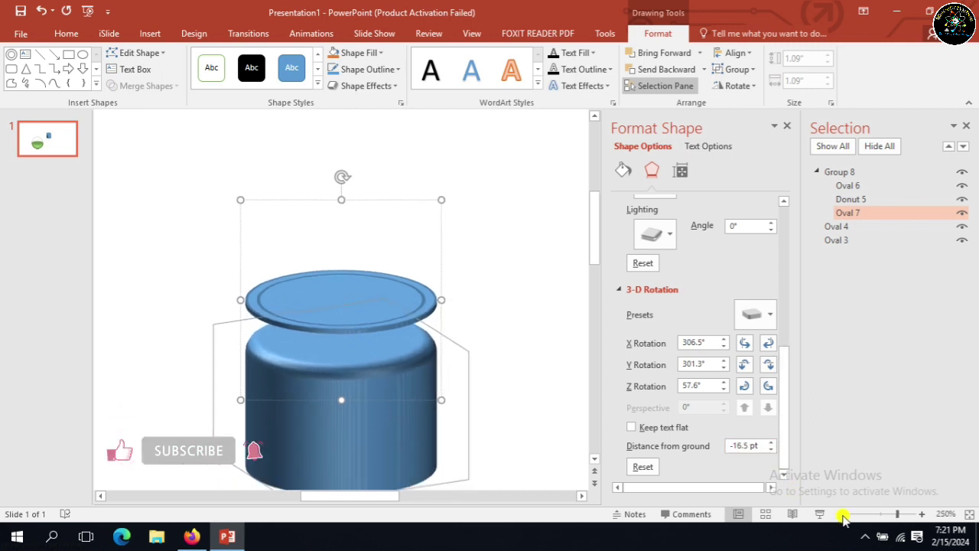
click(841, 514)
click(841, 514)
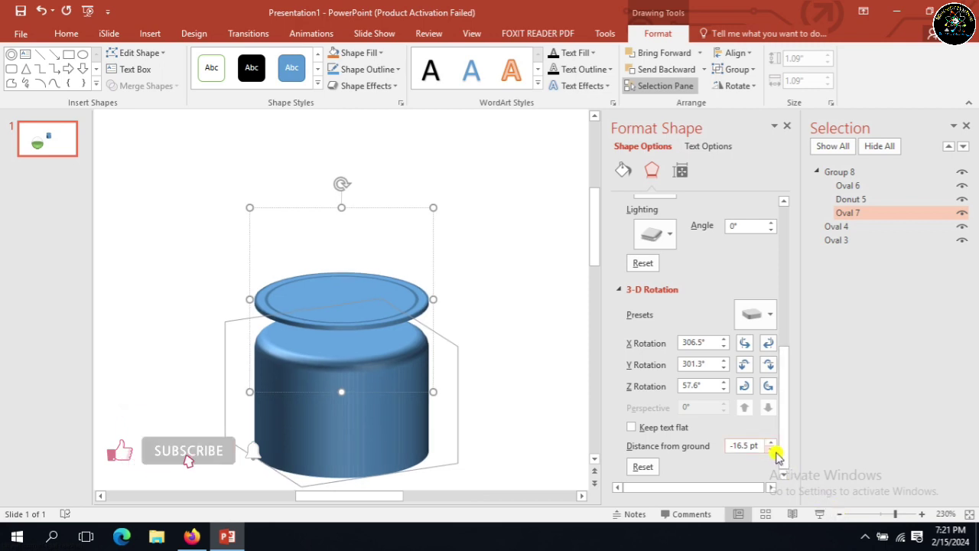
click(773, 449)
click(773, 450)
click(773, 450)
drag(783, 411, 793, 356)
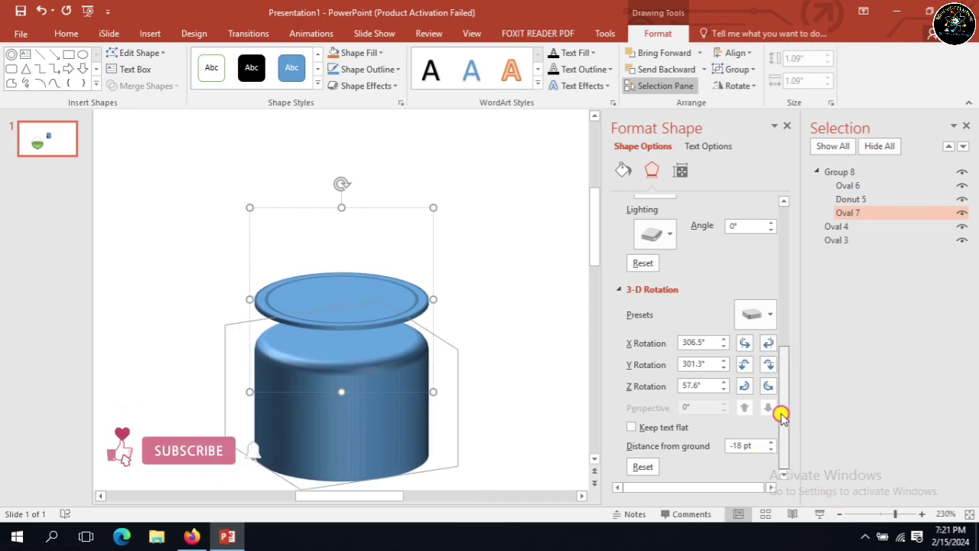
click(749, 235)
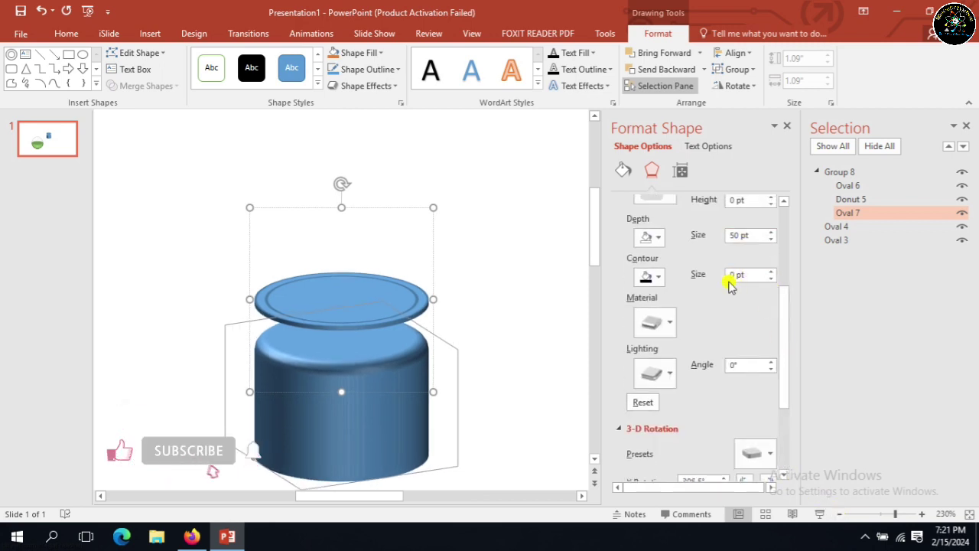
- Give the Donut 5 rim a 10 pt depth
click(381, 319)
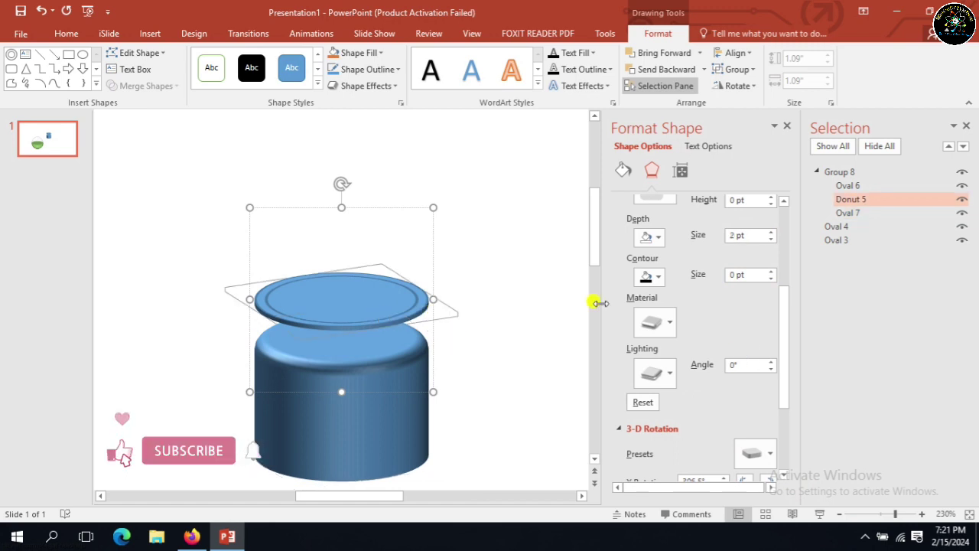
drag(786, 325, 734, 291)
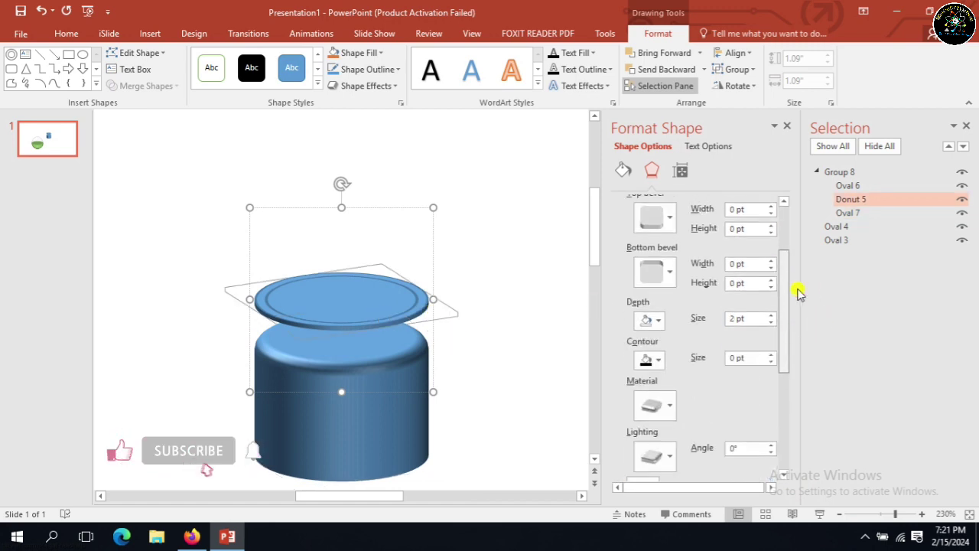
double_click(737, 319)
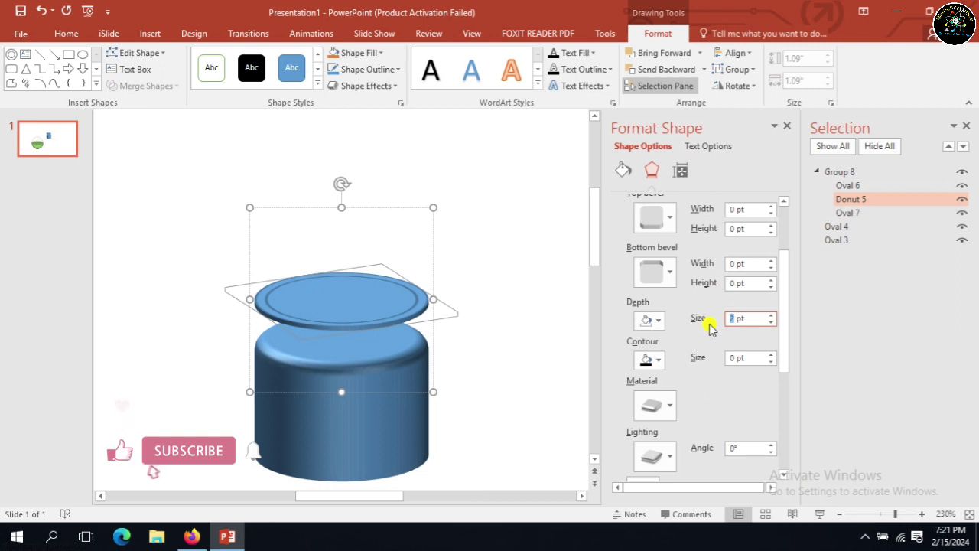
text(10)
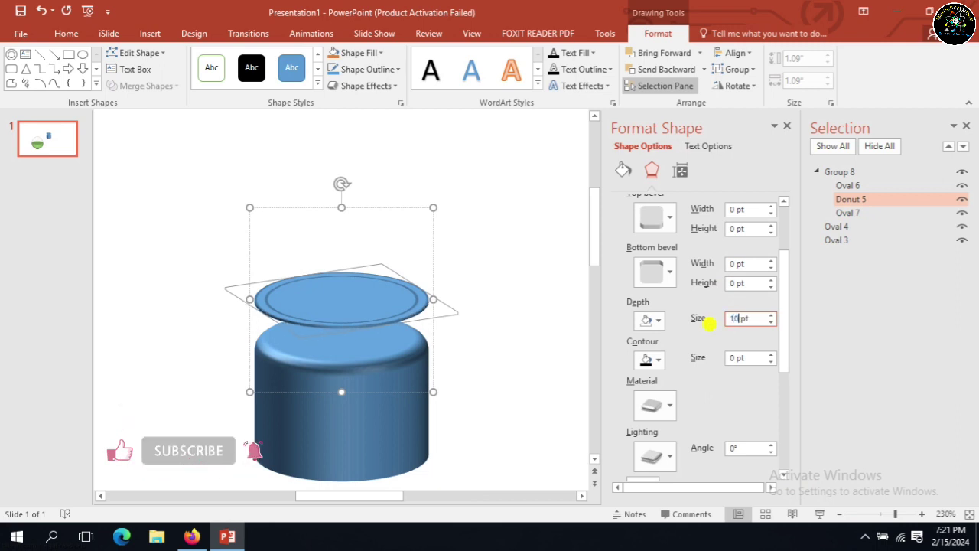
key(Return)
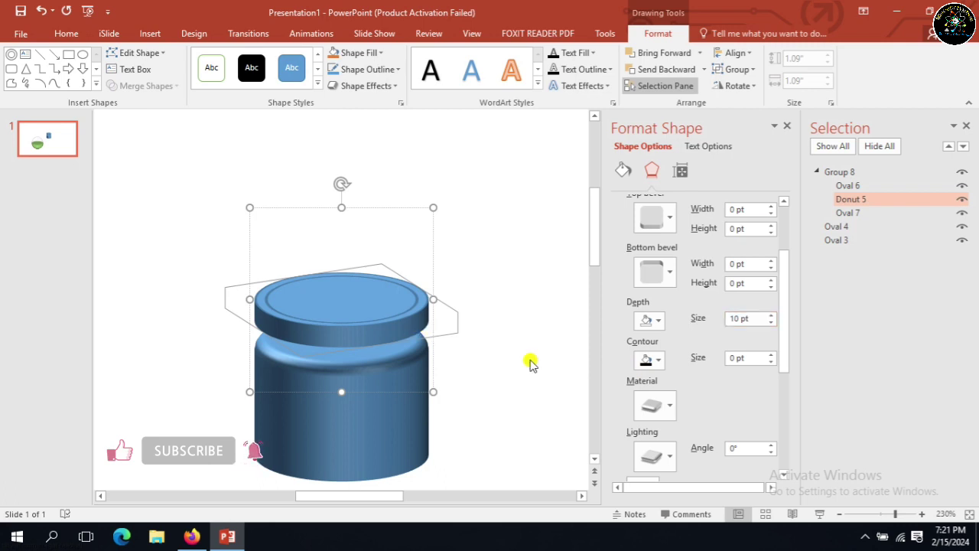
- Lower the rim's distance from ground to -3.5 pt
drag(780, 372, 796, 461)
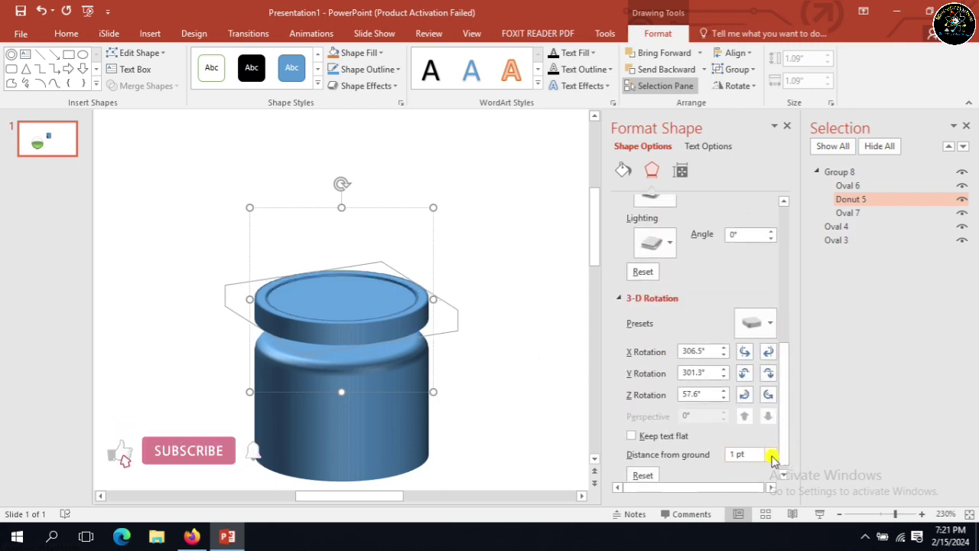
click(771, 458)
click(771, 458)
click(771, 458)
click(771, 458)
click(771, 458)
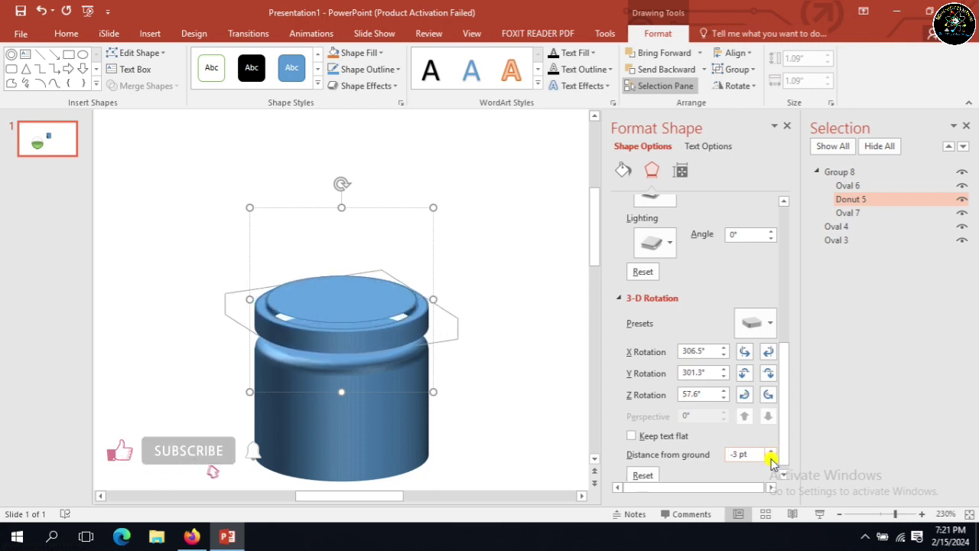
click(771, 458)
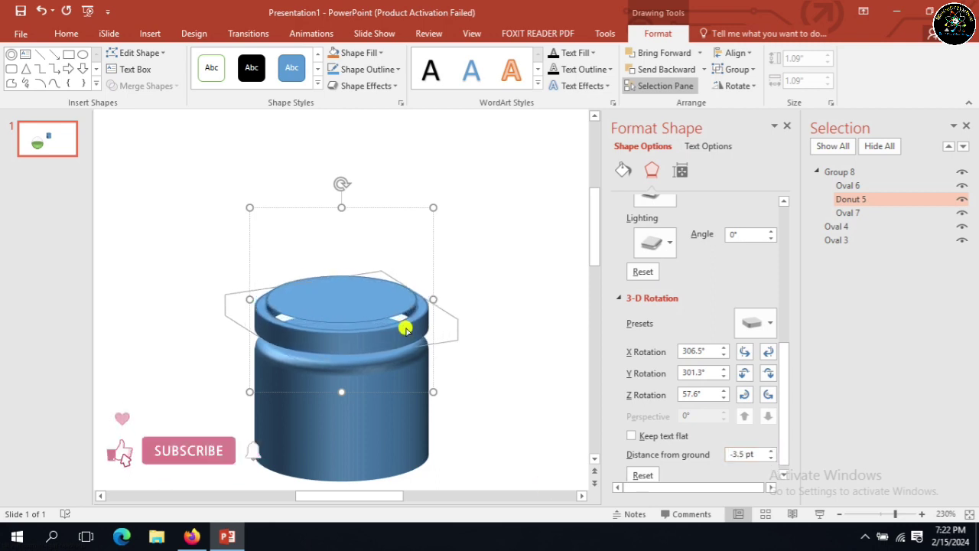
click(378, 320)
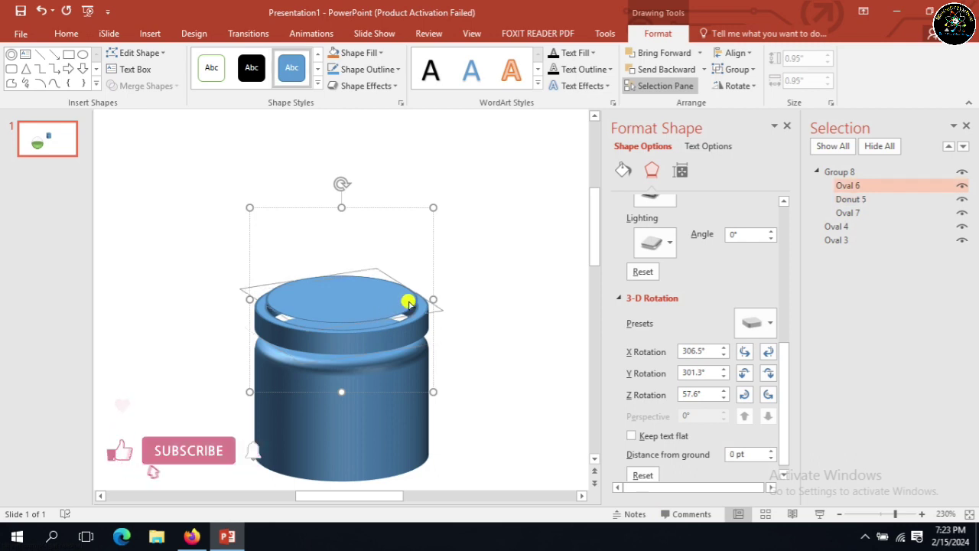
- Apply bevel presets to the Oval 6 lid's top and bottom edges
scroll(700, 300, up, 3)
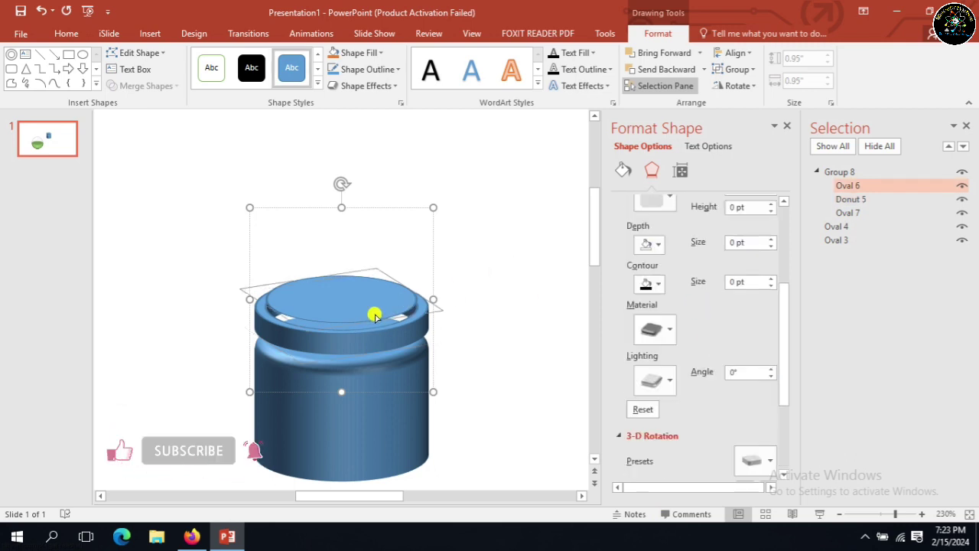
scroll(373, 320, up, 2)
scroll(442, 366, down, 1)
scroll(443, 366, down, 2)
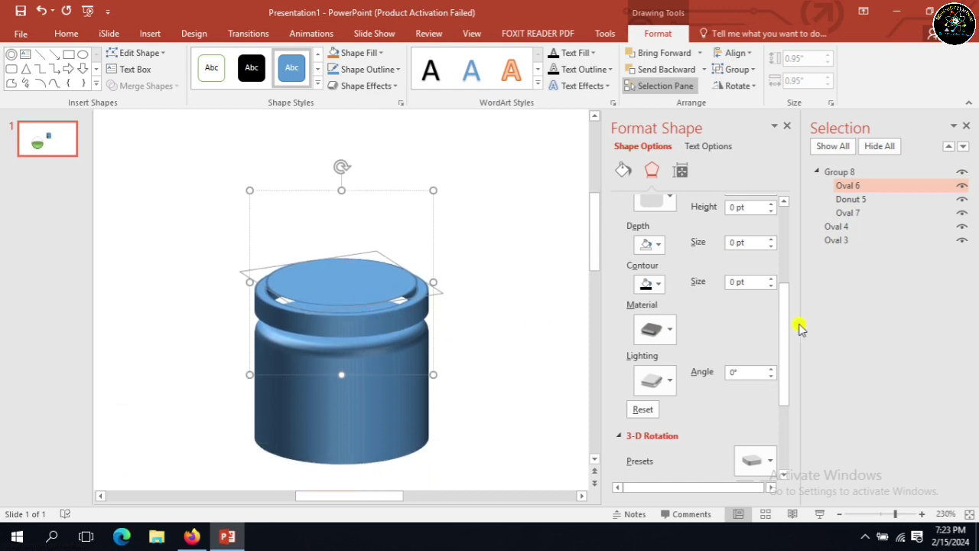
drag(783, 322, 783, 253)
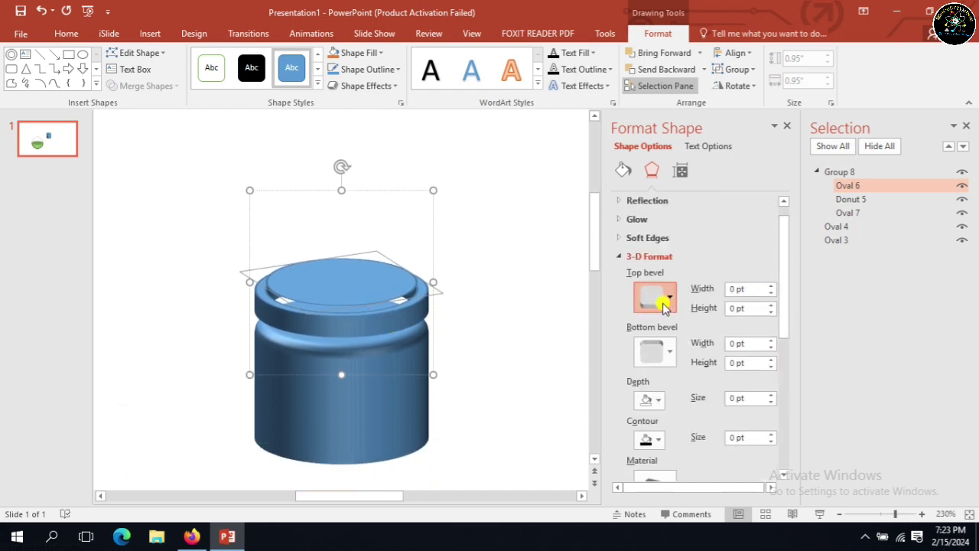
click(660, 300)
click(654, 398)
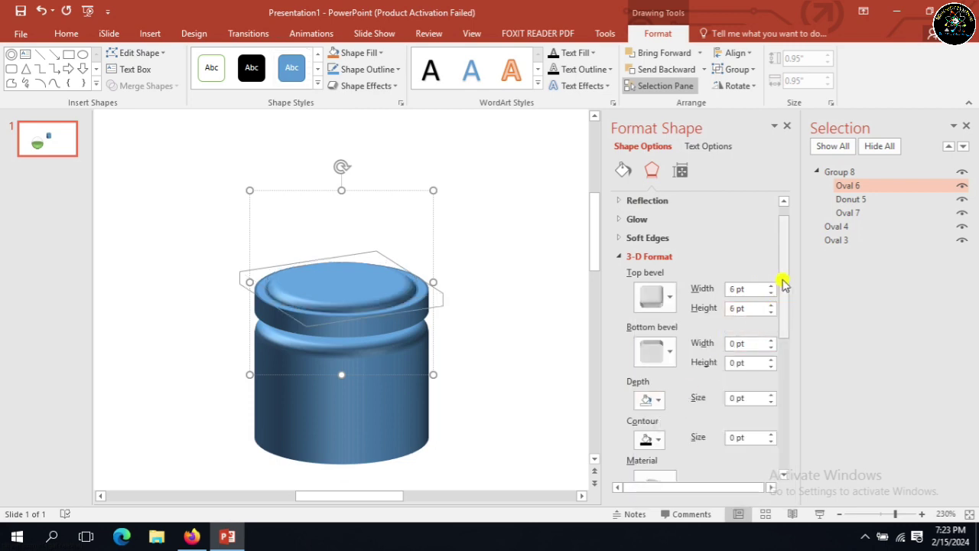
click(662, 352)
click(655, 236)
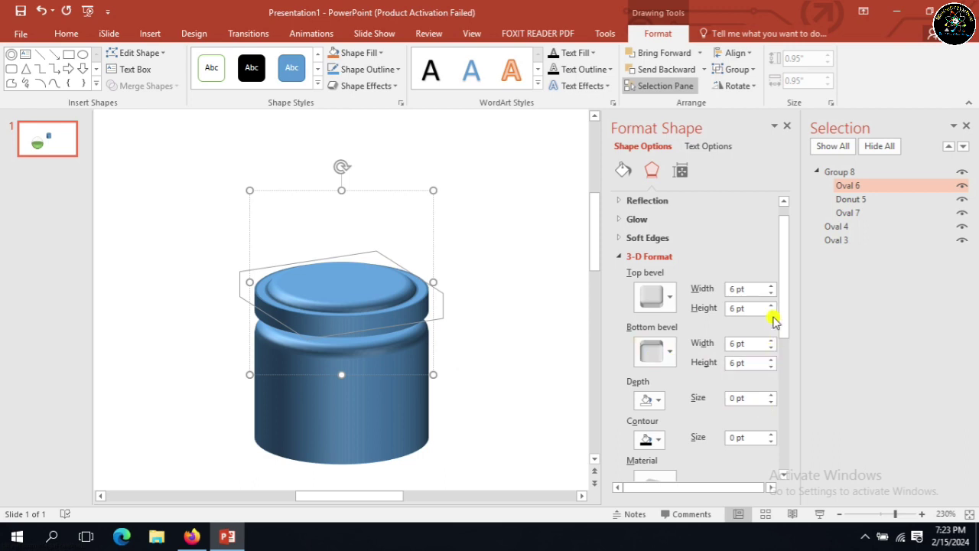
- Raise the lid's distance from ground to 4.5 pt
drag(783, 309, 797, 456)
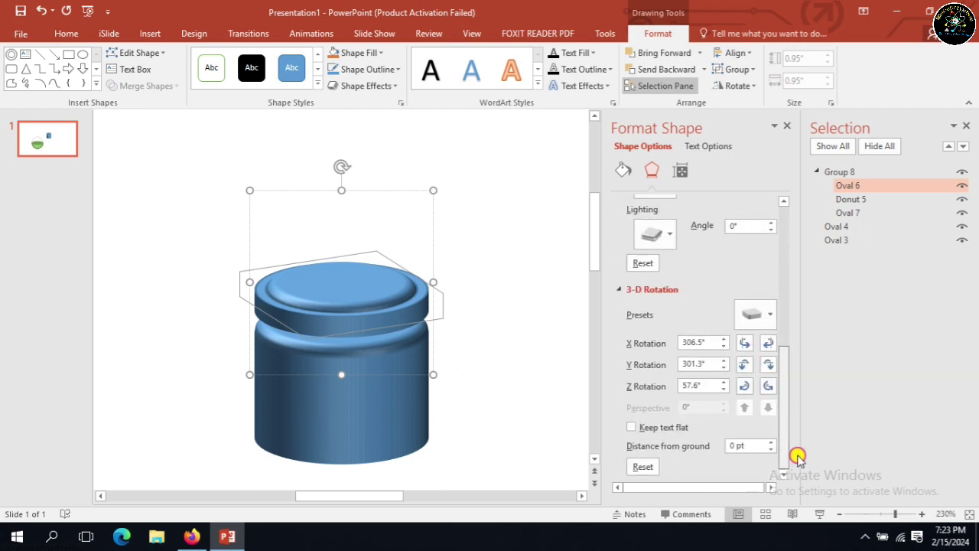
click(771, 442)
click(771, 442)
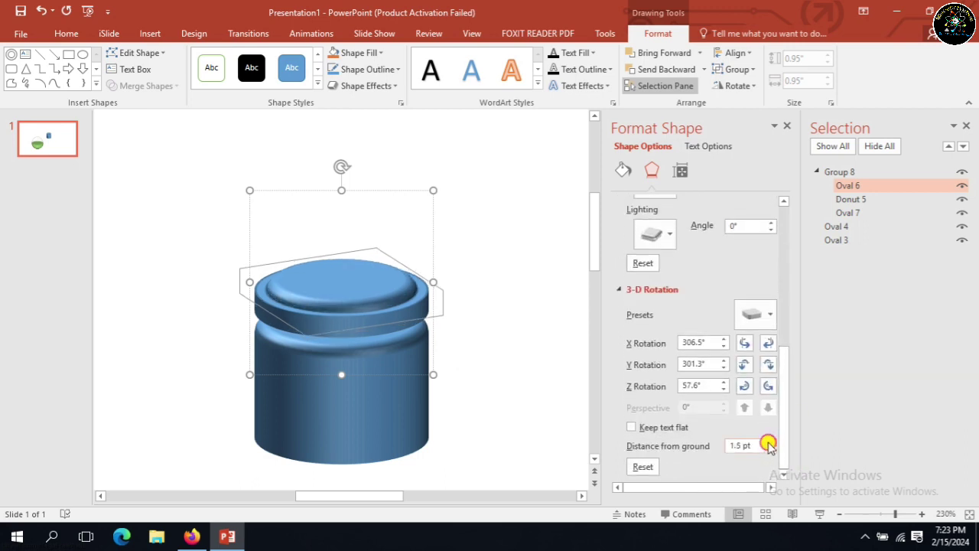
click(770, 442)
click(770, 442)
click(769, 441)
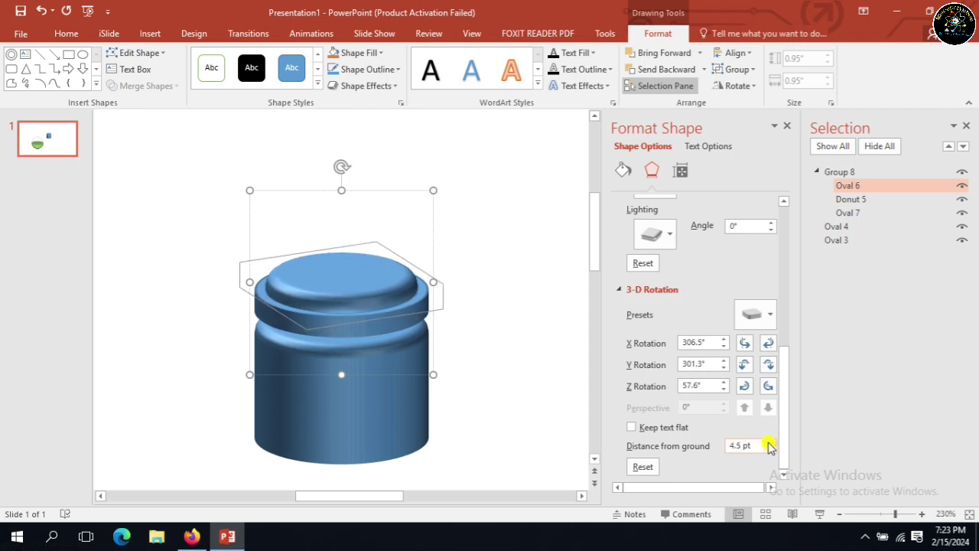
- Size the lid's top bevel to 2 × 2 pt and bottom bevel to 3 × 3 pt
scroll(765, 295, up, 3)
scroll(757, 294, up, 4)
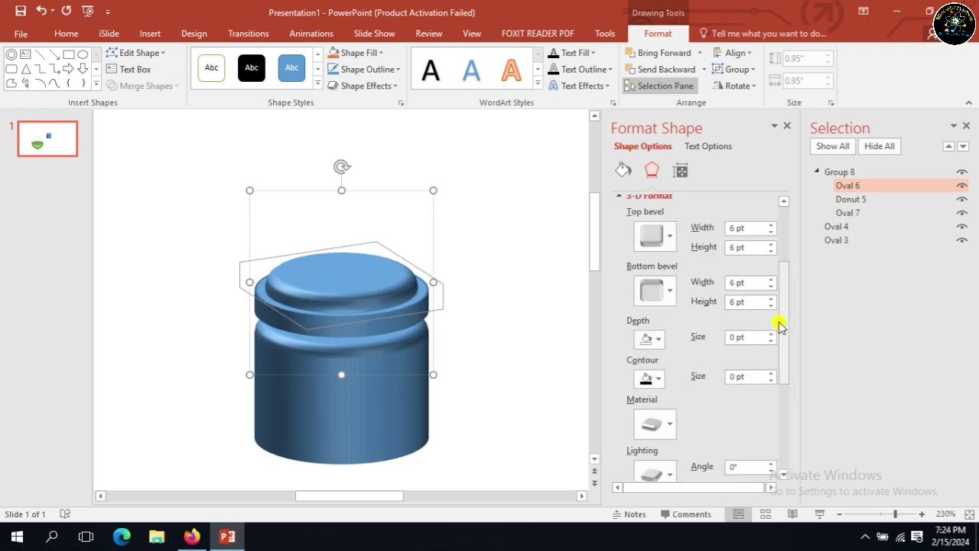
double_click(736, 264)
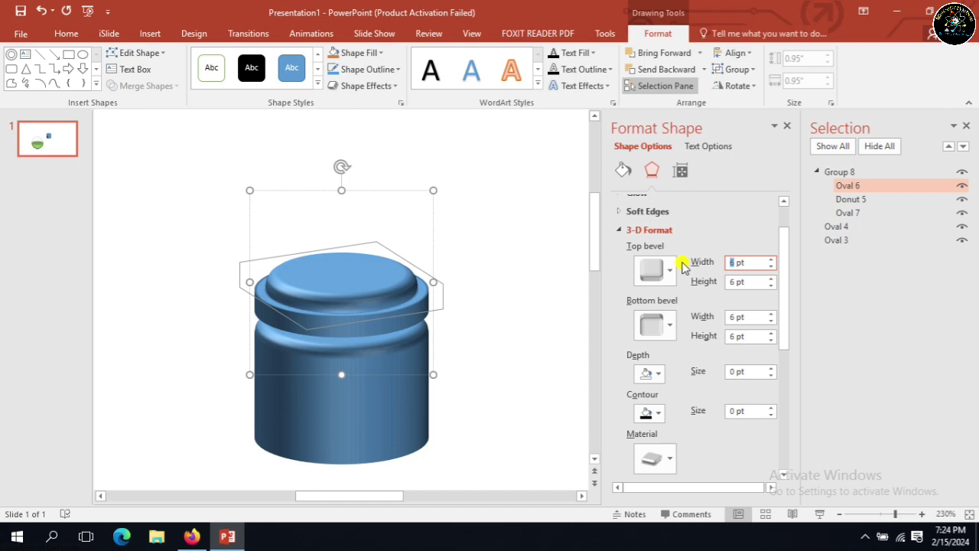
text(2)
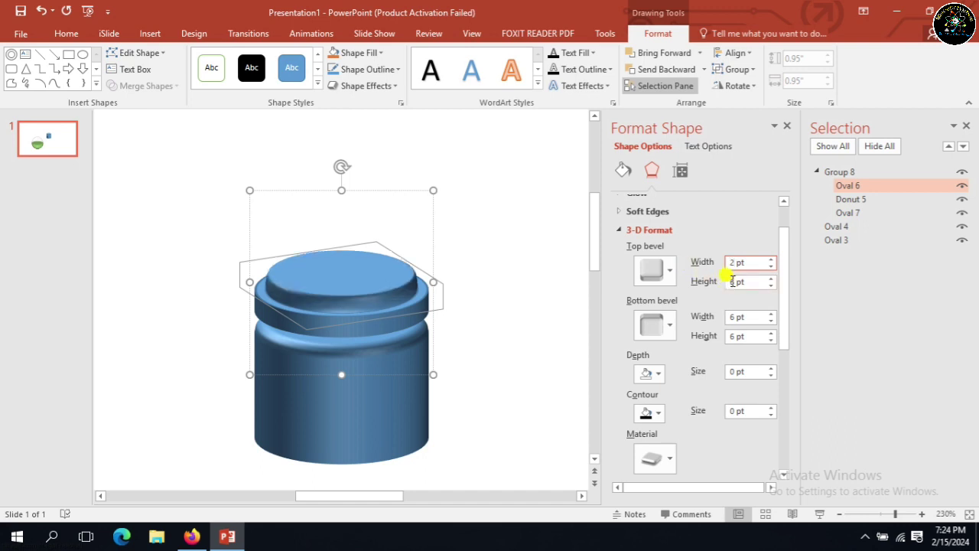
double_click(733, 281)
text(2)
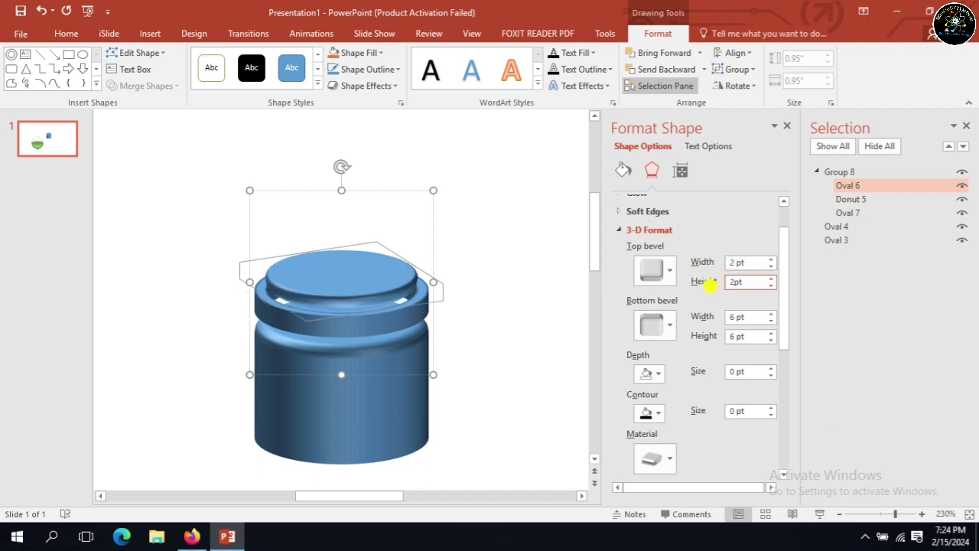
double_click(734, 317)
text(3)
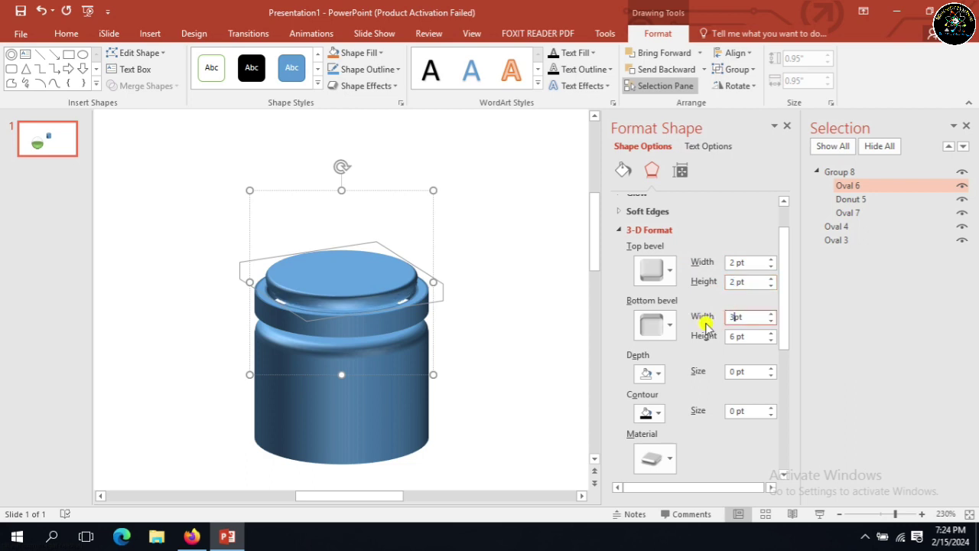
double_click(734, 337)
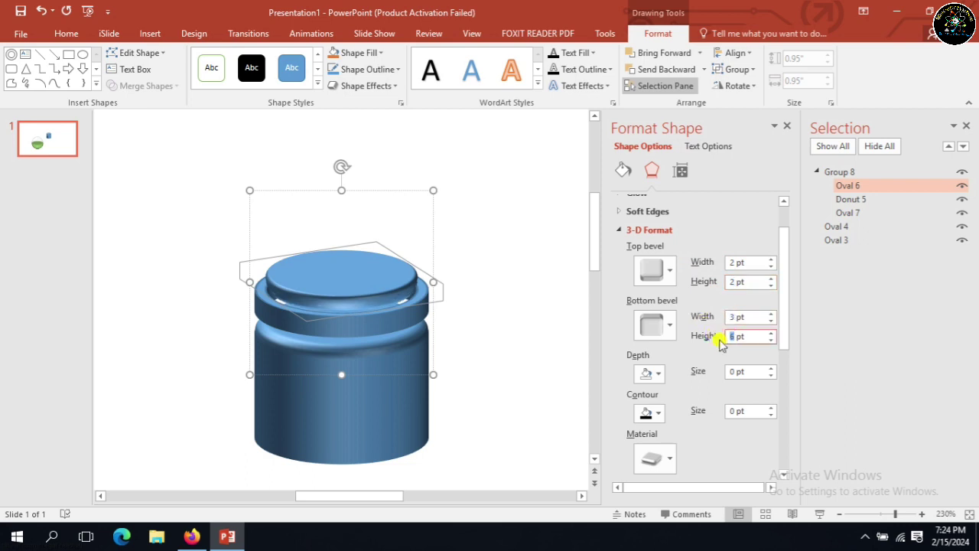
text(3)
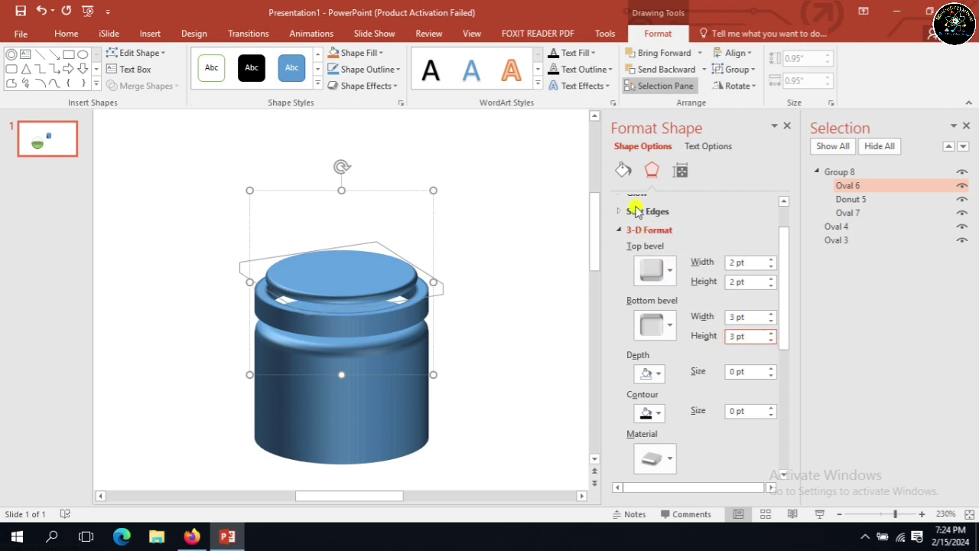
- Select Donut 5 in the Selection Pane, hide the pane, and pick the jar piece
click(389, 383)
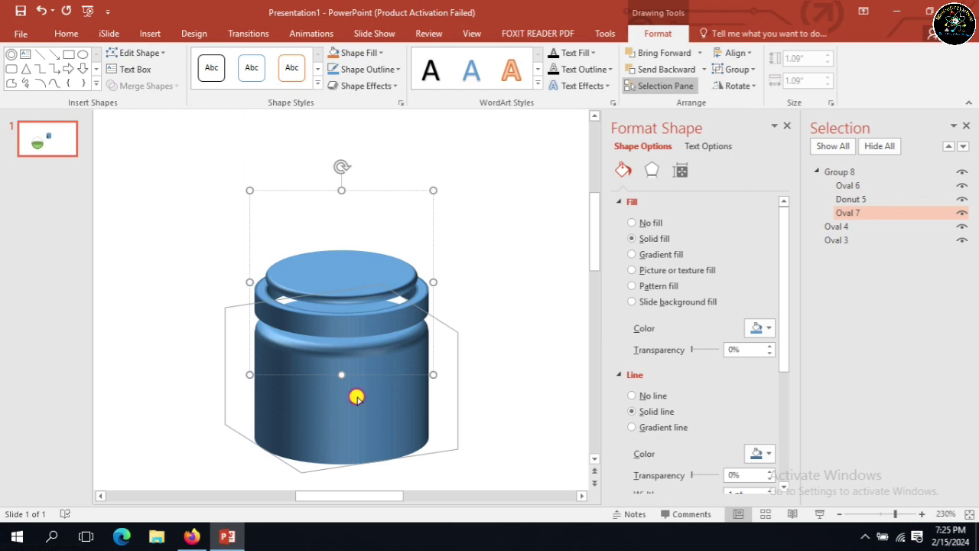
click(364, 332)
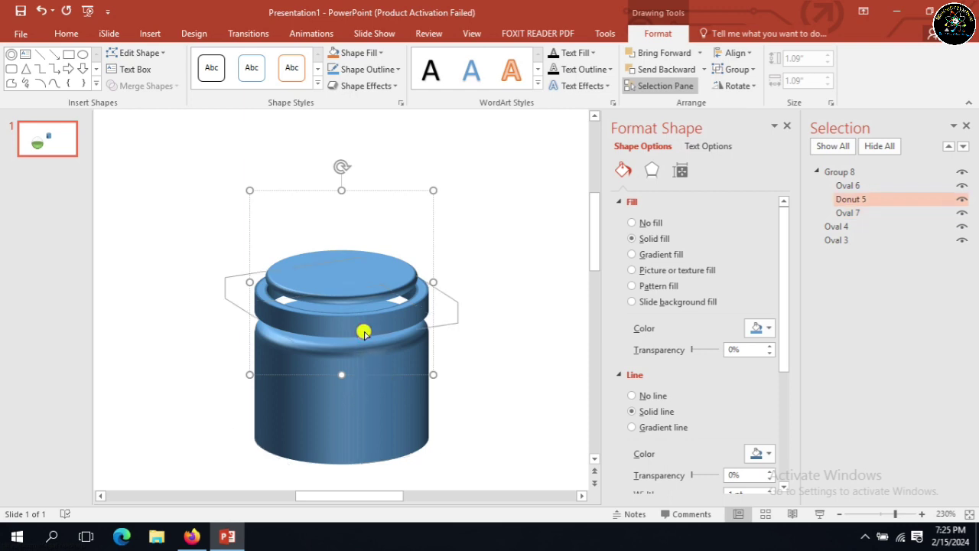
drag(785, 345, 789, 465)
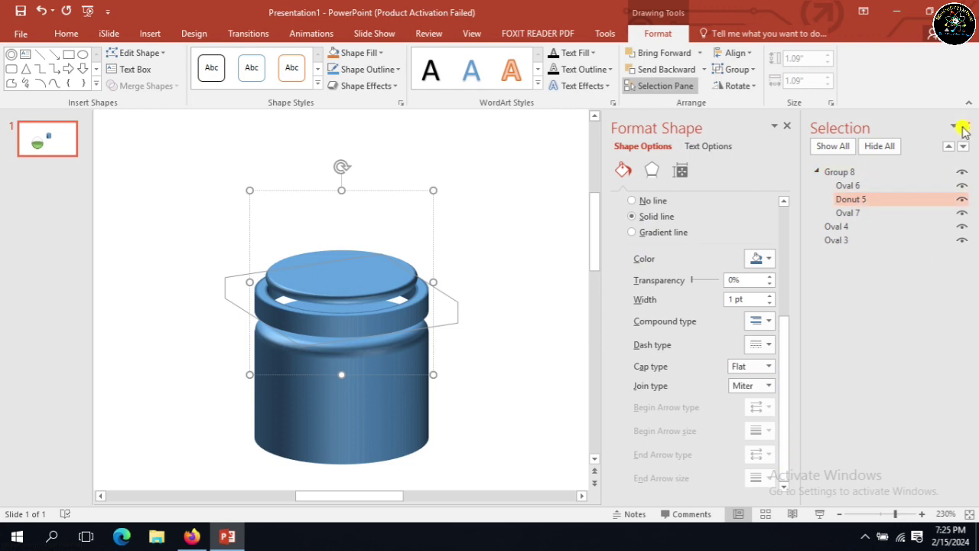
key(alt+F10)
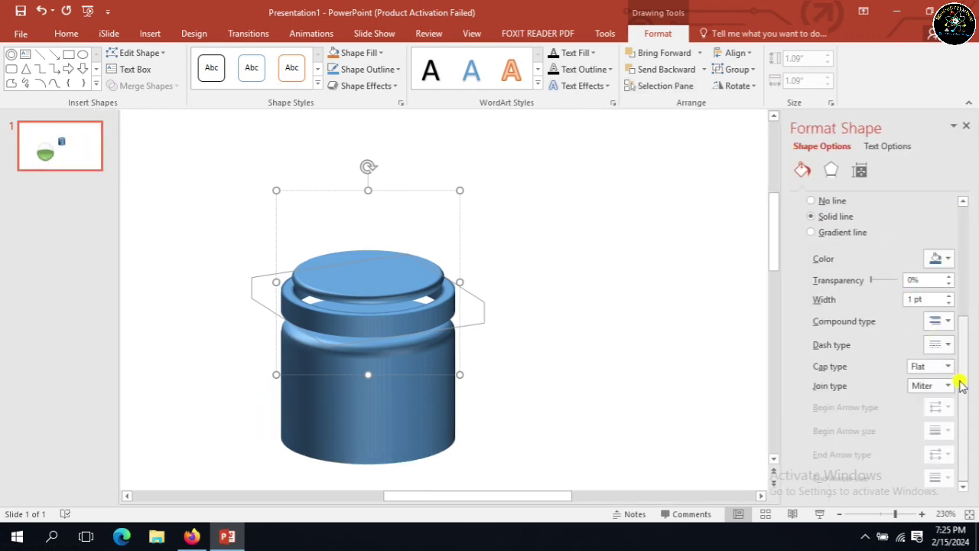
click(382, 368)
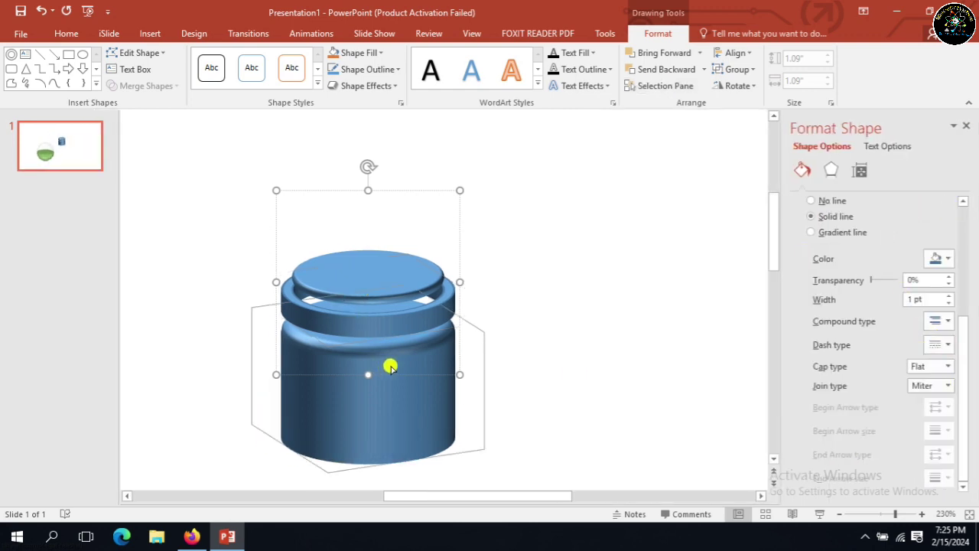
- Raise the piece's distance from ground, entering 4.5 pt
drag(960, 329, 955, 448)
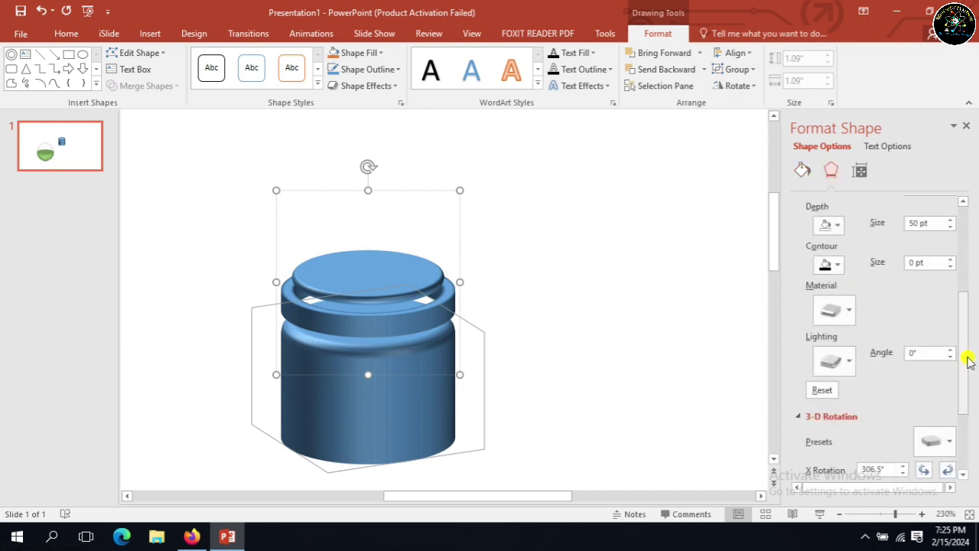
click(954, 441)
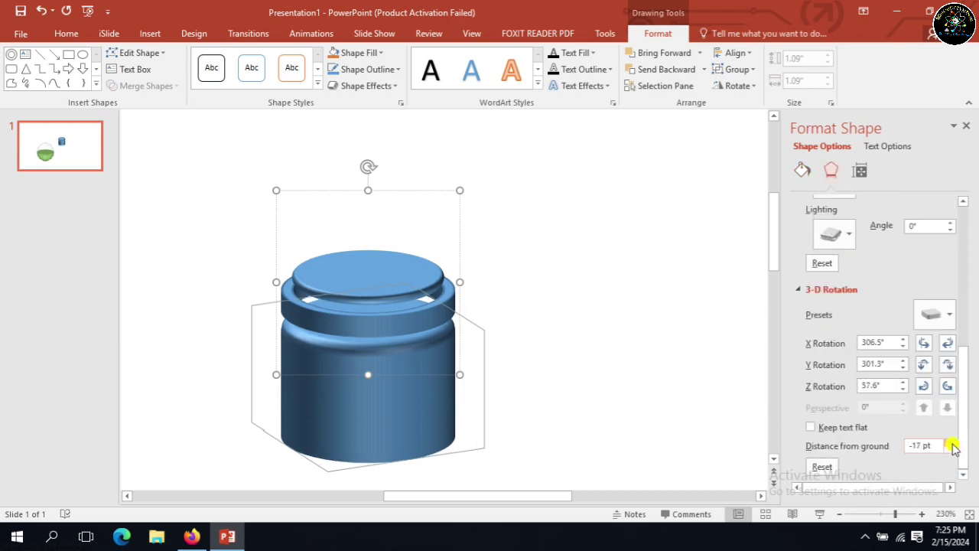
click(954, 441)
click(954, 442)
click(953, 442)
click(954, 442)
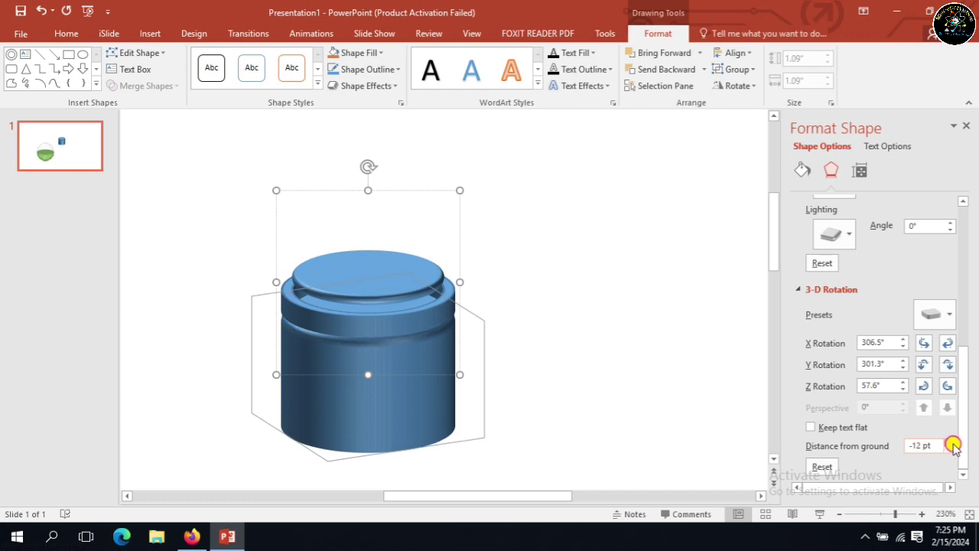
click(954, 442)
click(954, 441)
click(954, 442)
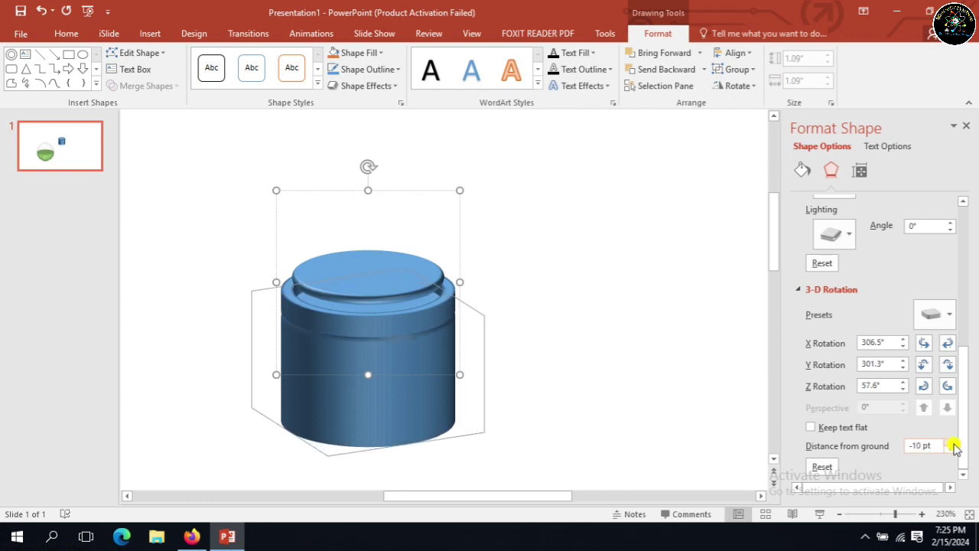
click(954, 442)
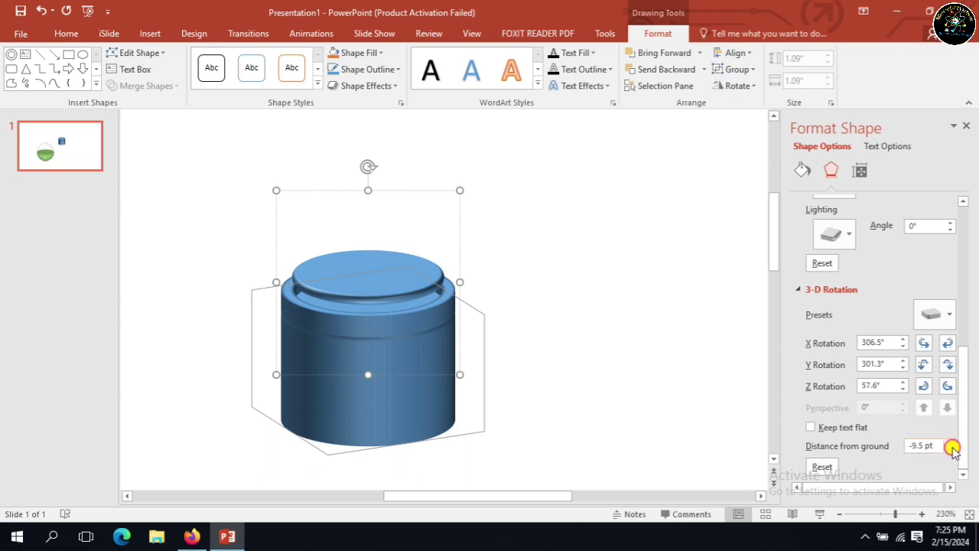
click(953, 449)
click(953, 449)
click(953, 450)
click(953, 450)
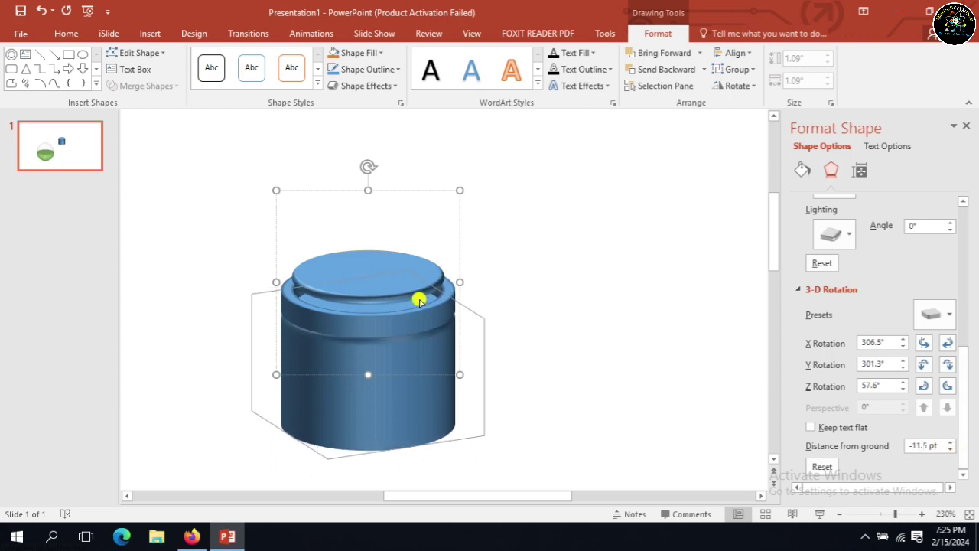
text(4.5)
key(Return)
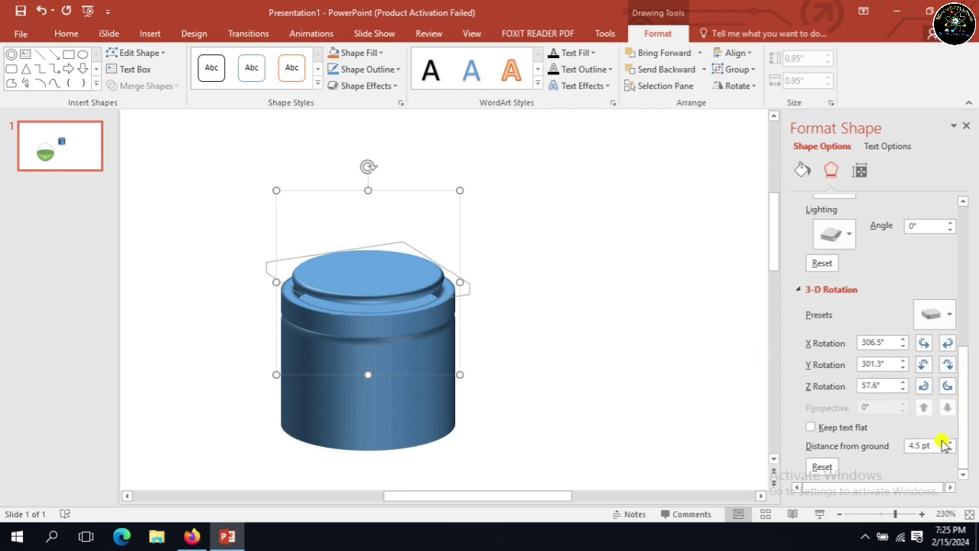
- Lower the lid's distance from ground to -4 pt so it nests inside the rim
click(952, 452)
click(952, 451)
click(952, 451)
click(952, 451)
click(952, 450)
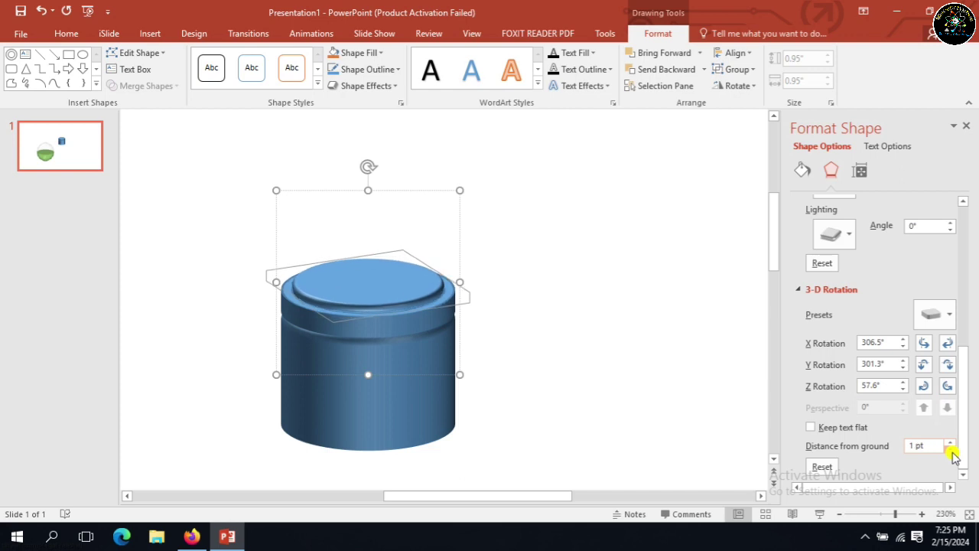
click(953, 451)
click(952, 451)
click(953, 451)
click(952, 451)
click(953, 450)
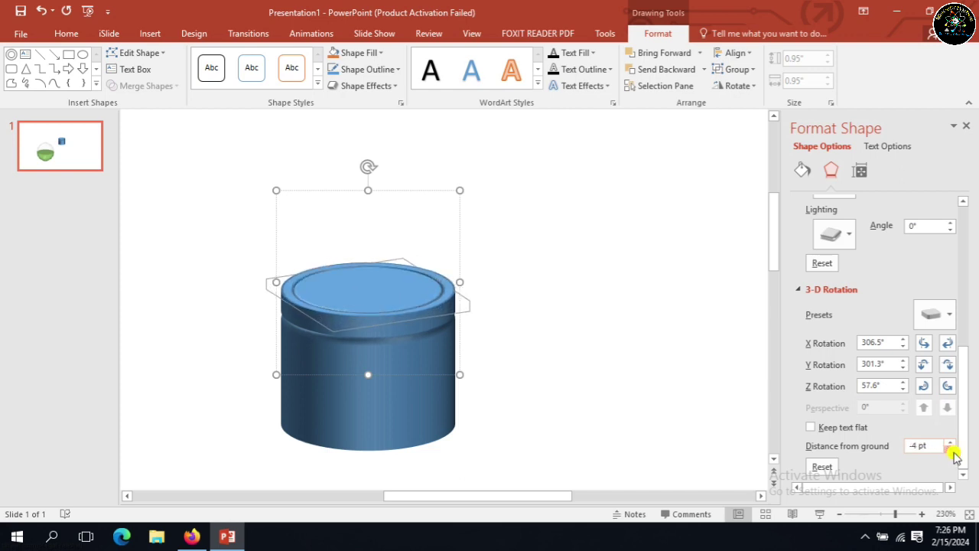
click(952, 451)
click(953, 450)
scroll(879, 429, up, 5)
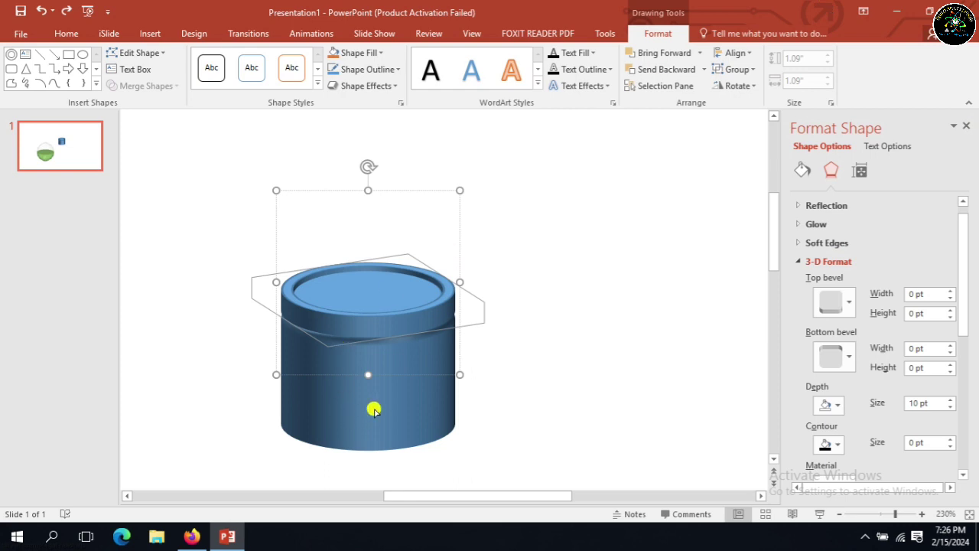
- Set No line on the jar body and lid, then reselect the whole jar group
click(803, 171)
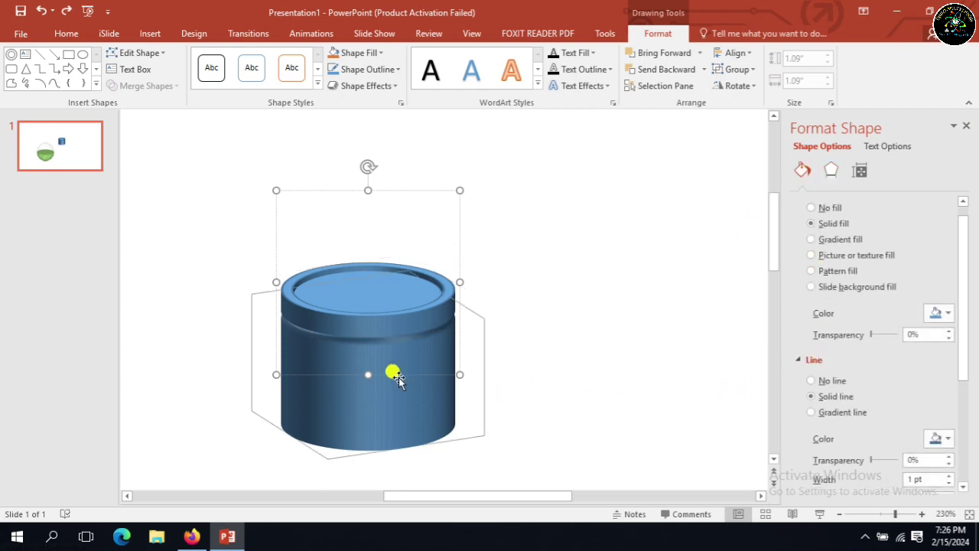
click(813, 380)
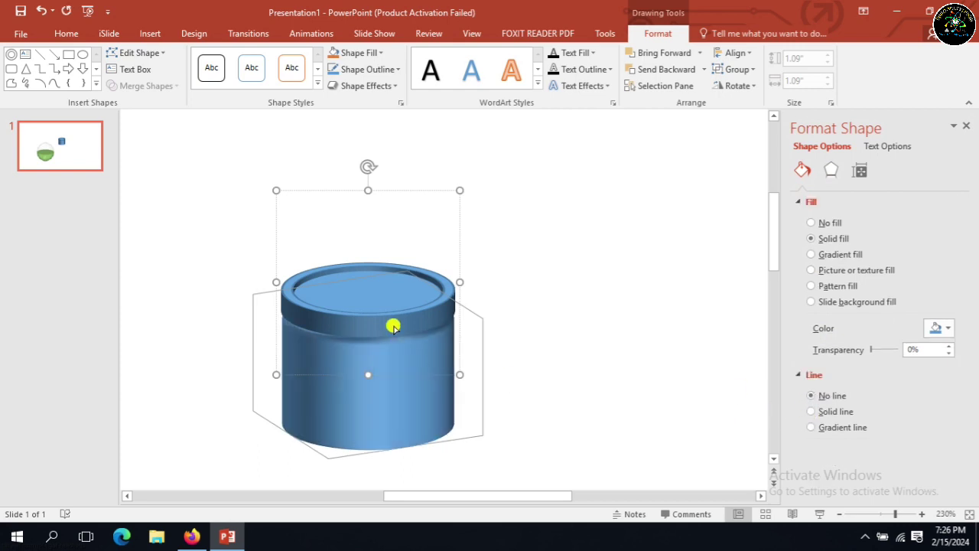
click(810, 393)
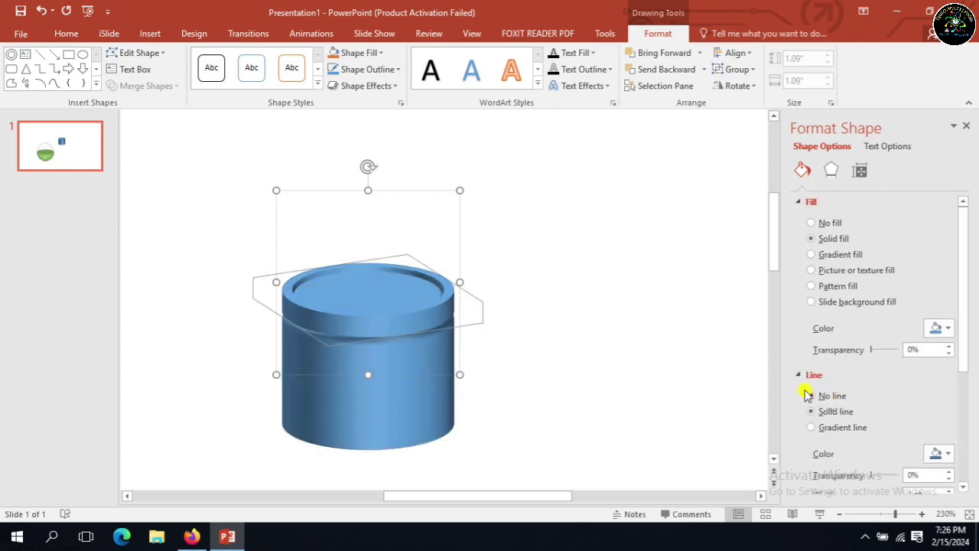
click(411, 288)
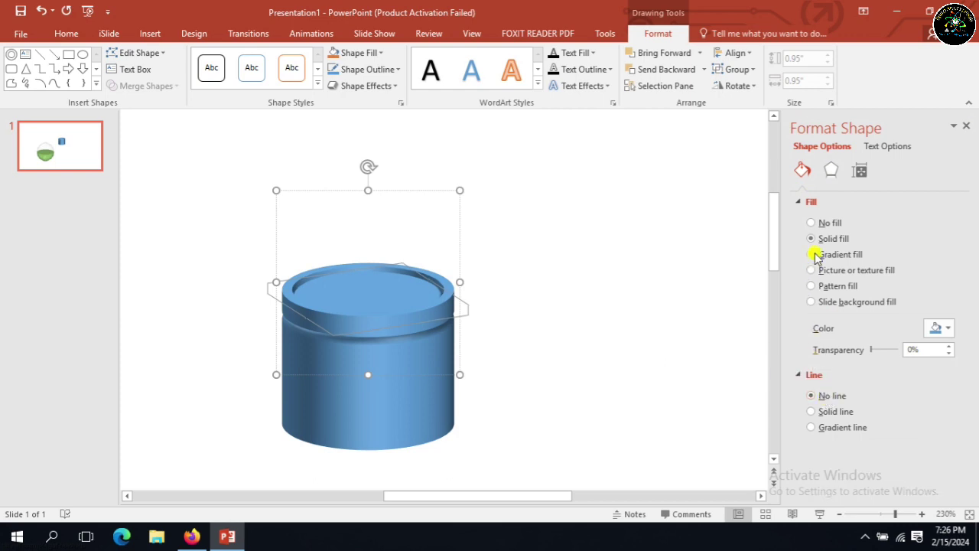
click(589, 272)
click(378, 371)
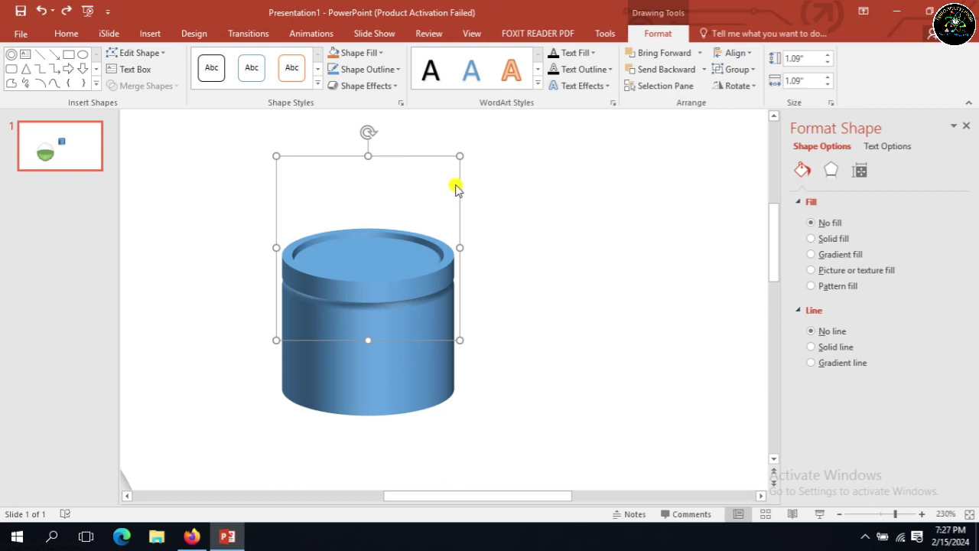
- Nudge the jar up and right and give it a white solid fill at 0% transparency
drag(455, 189, 493, 181)
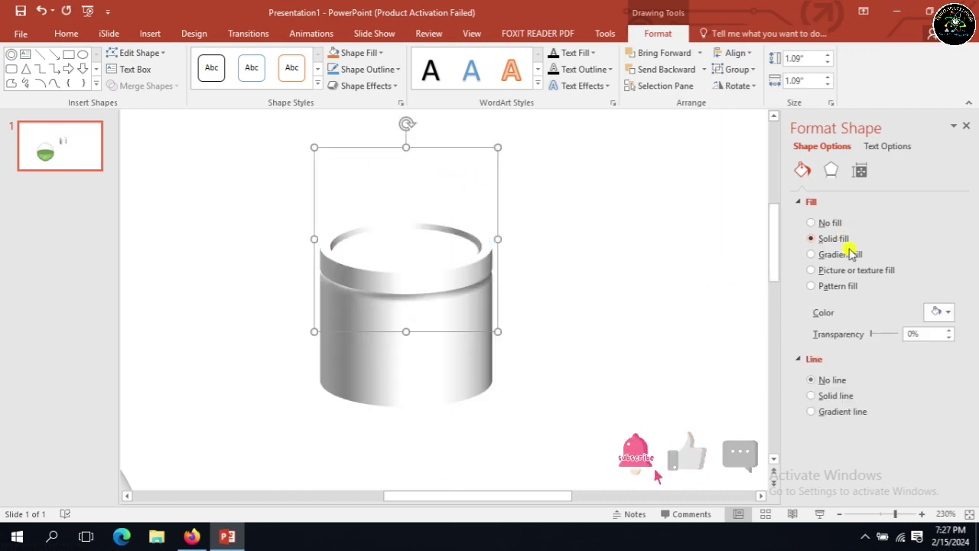
double_click(918, 334)
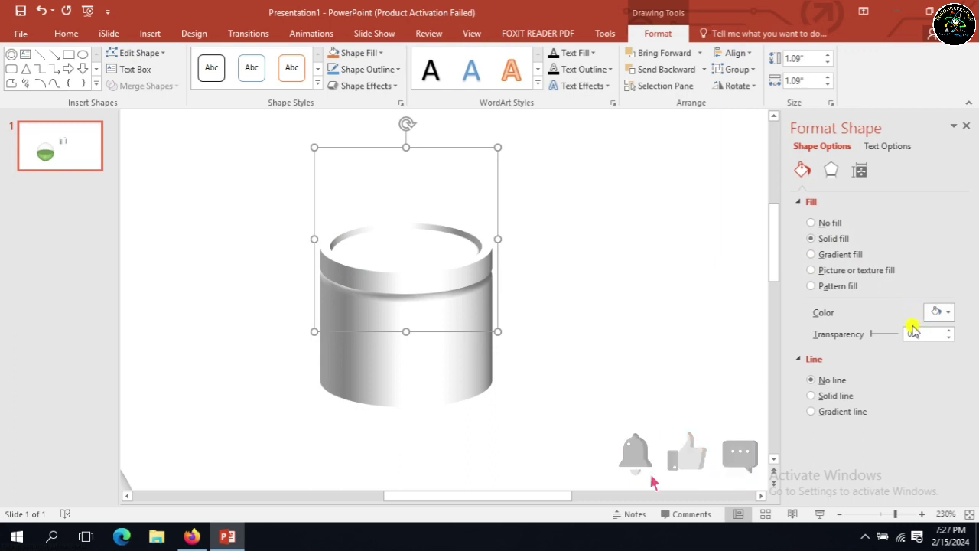
click(946, 312)
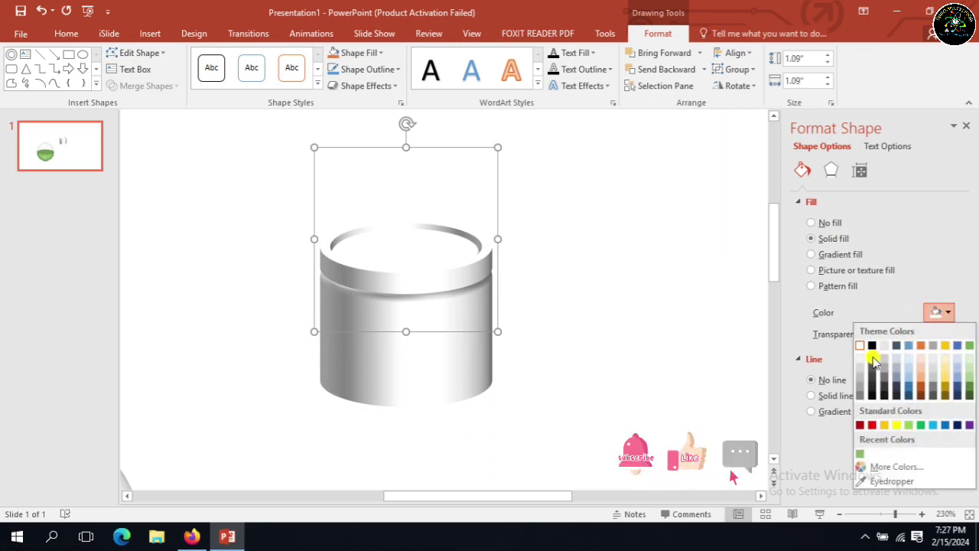
click(861, 364)
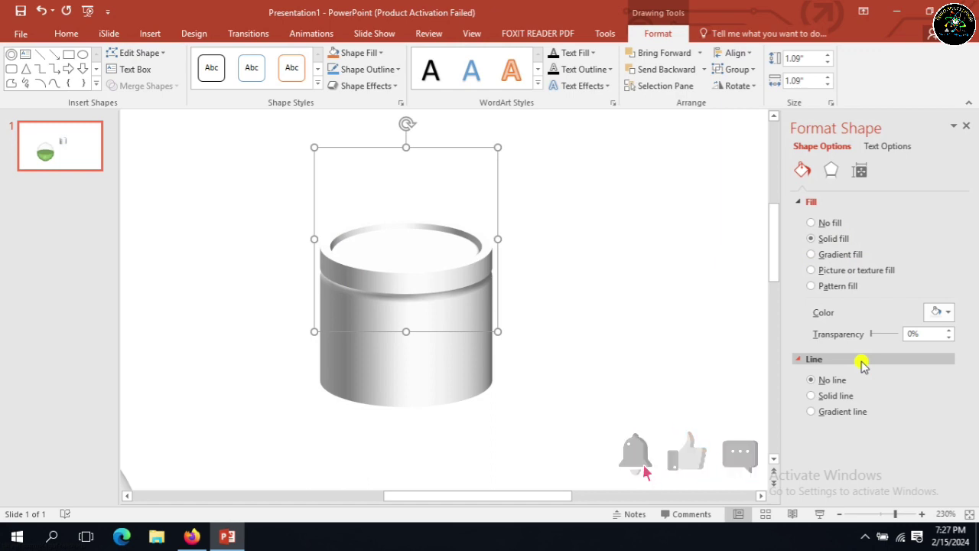
shift+click(475, 366)
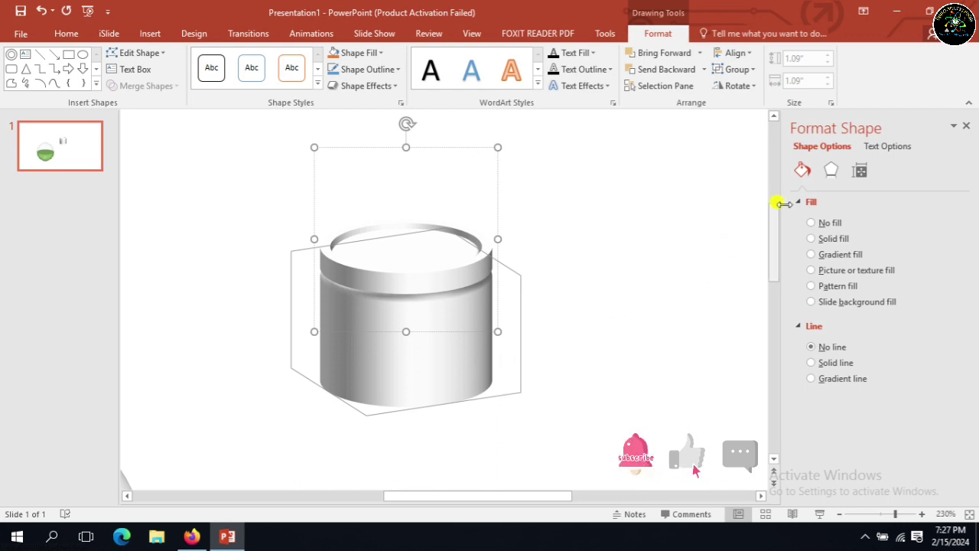
- Set the jar body's top bevel to 3.5 pt wide by 7 pt high
click(832, 172)
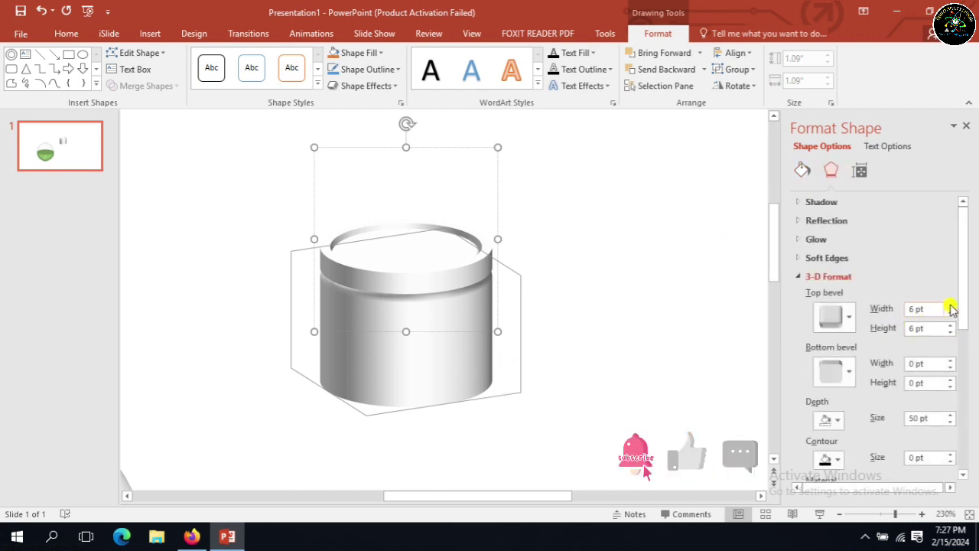
drag(963, 303, 972, 329)
click(918, 239)
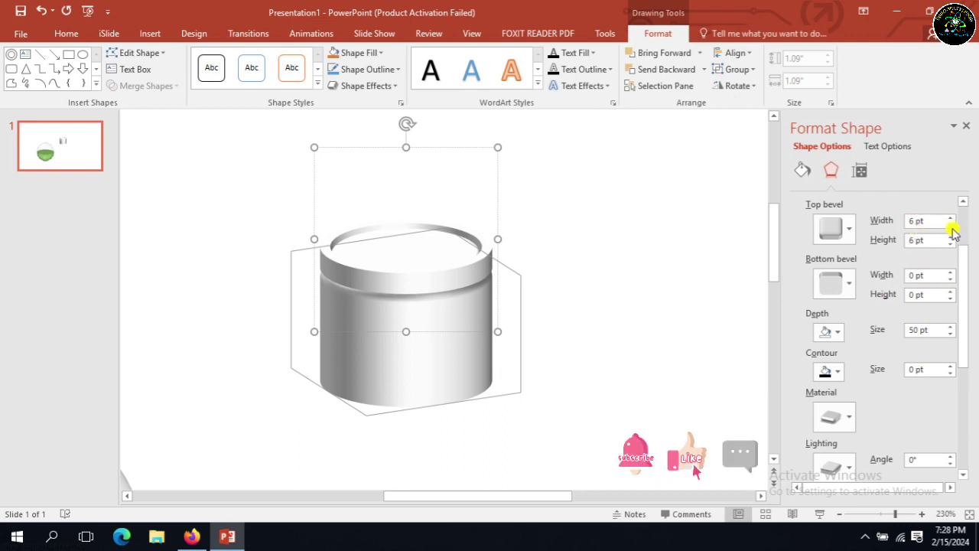
click(951, 225)
click(950, 225)
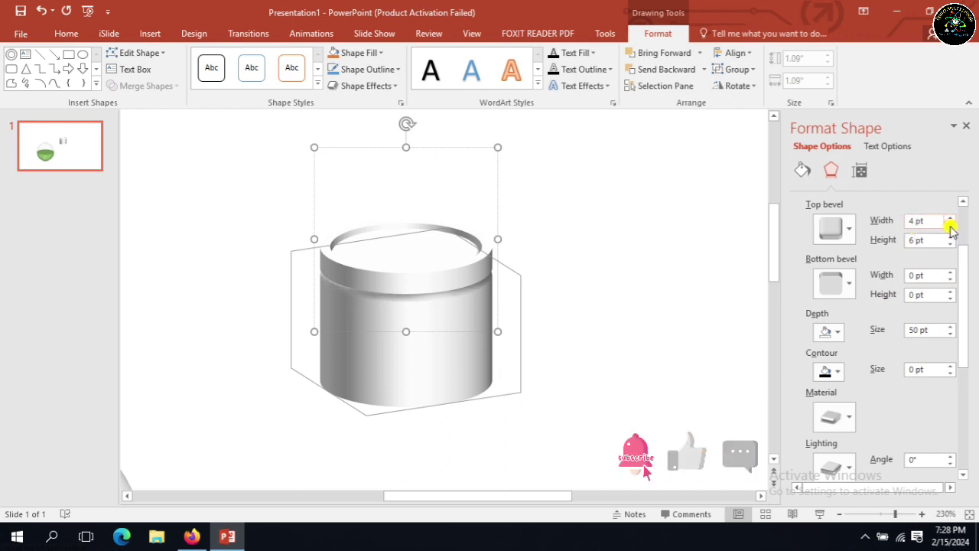
click(950, 225)
click(950, 225)
click(950, 225)
click(950, 225)
click(950, 224)
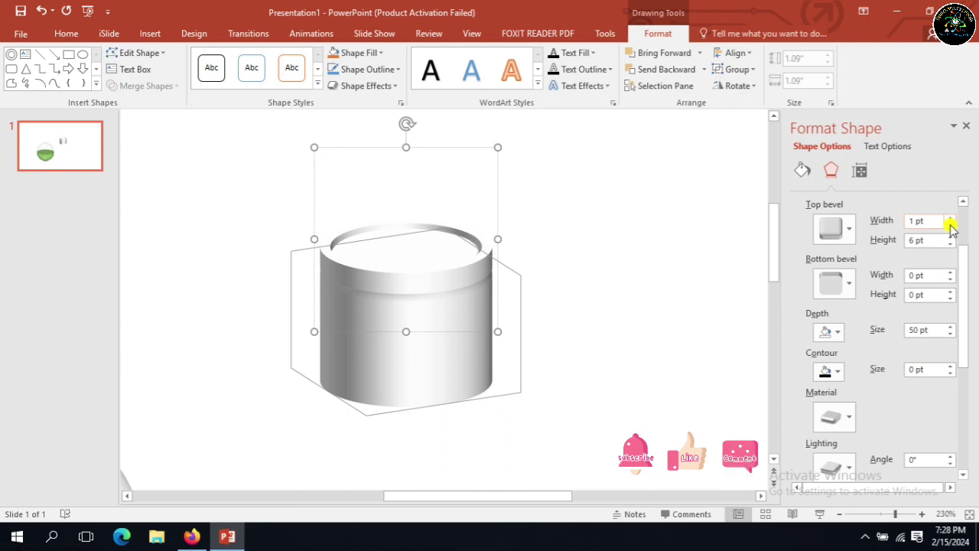
click(950, 218)
click(950, 217)
click(951, 218)
click(950, 217)
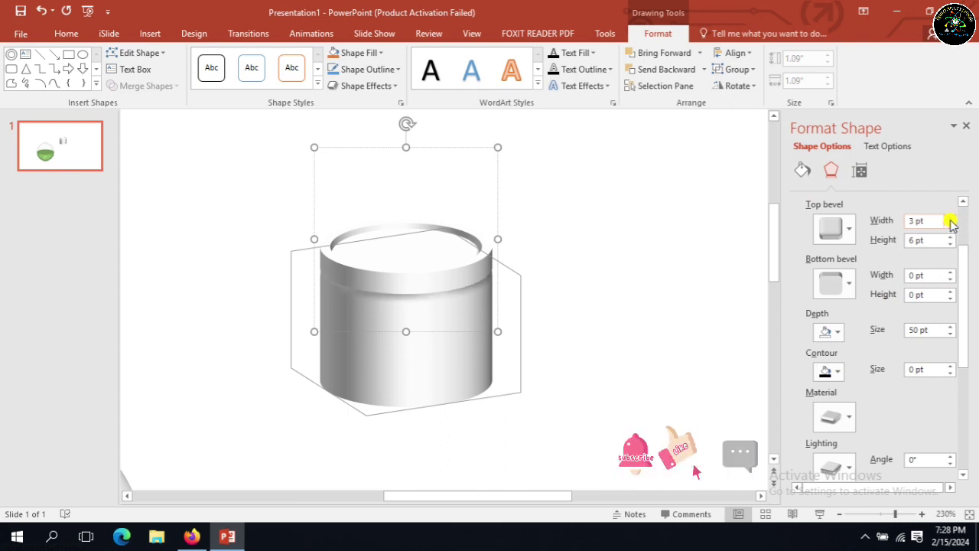
click(950, 217)
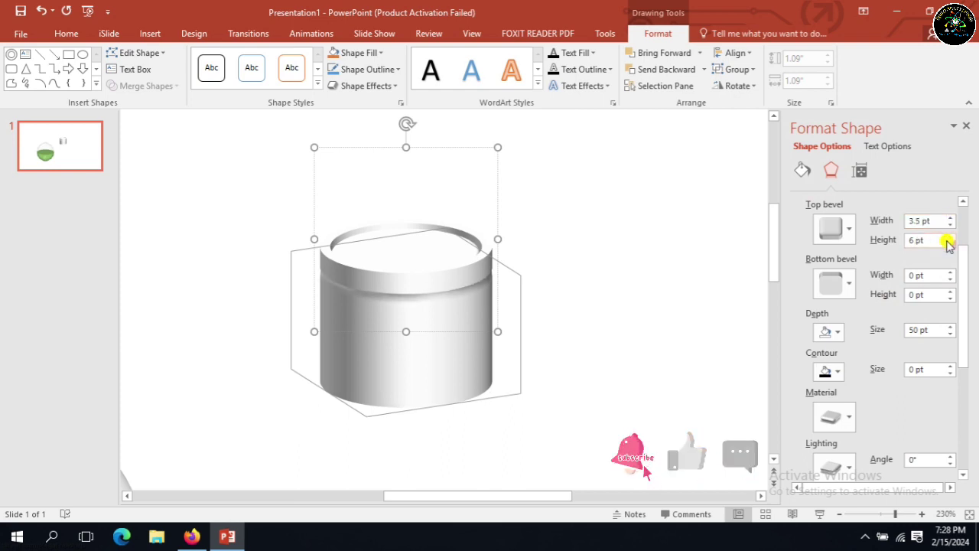
click(950, 244)
click(950, 244)
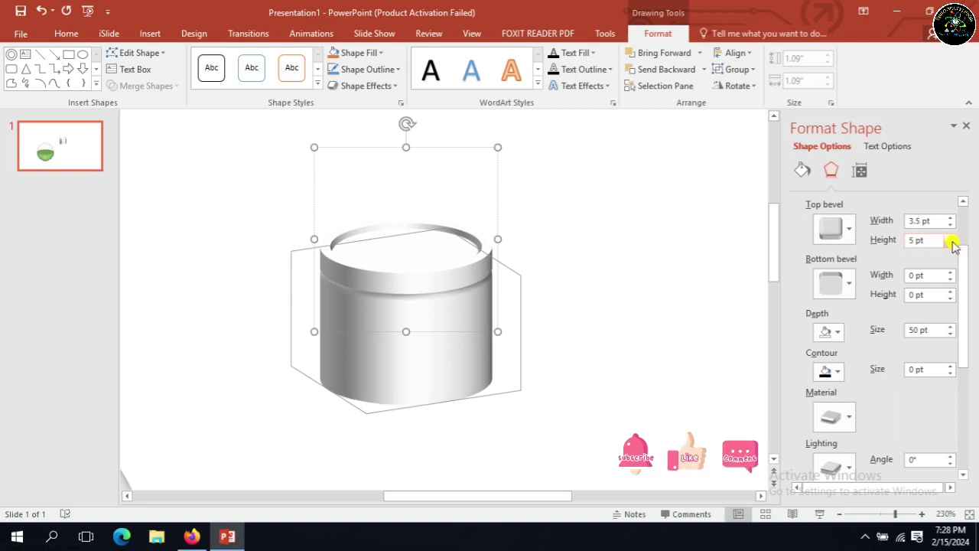
click(950, 244)
click(950, 244)
click(950, 244)
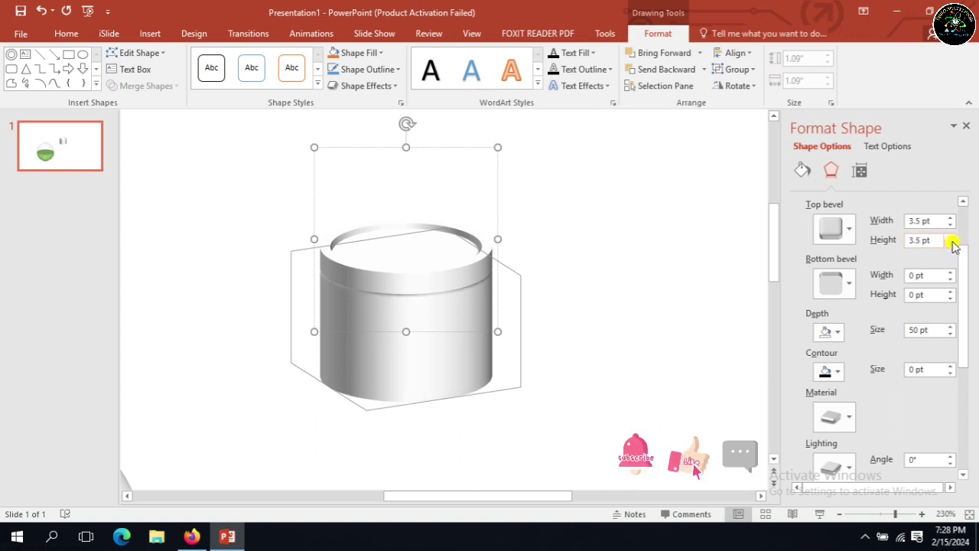
click(951, 237)
click(951, 237)
click(951, 237)
click(951, 236)
click(951, 236)
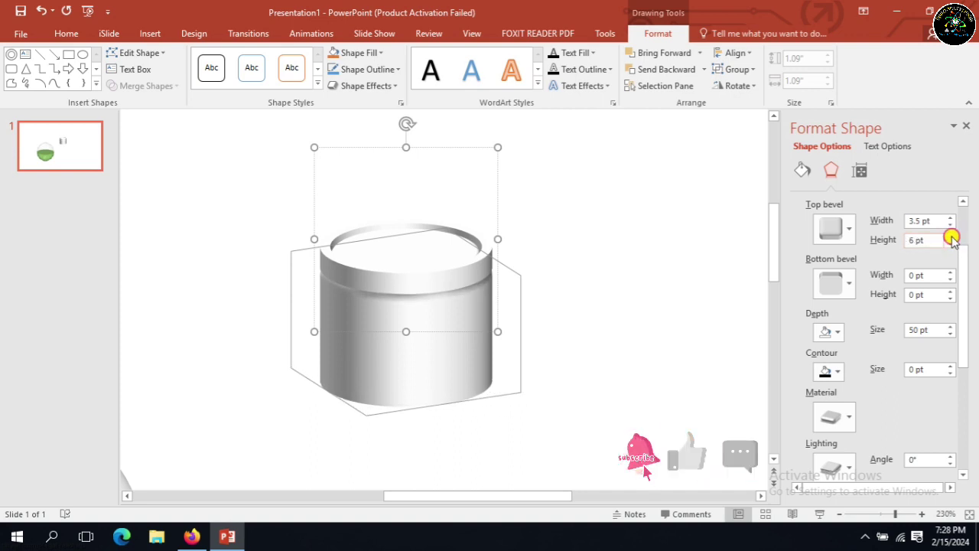
click(951, 237)
click(951, 237)
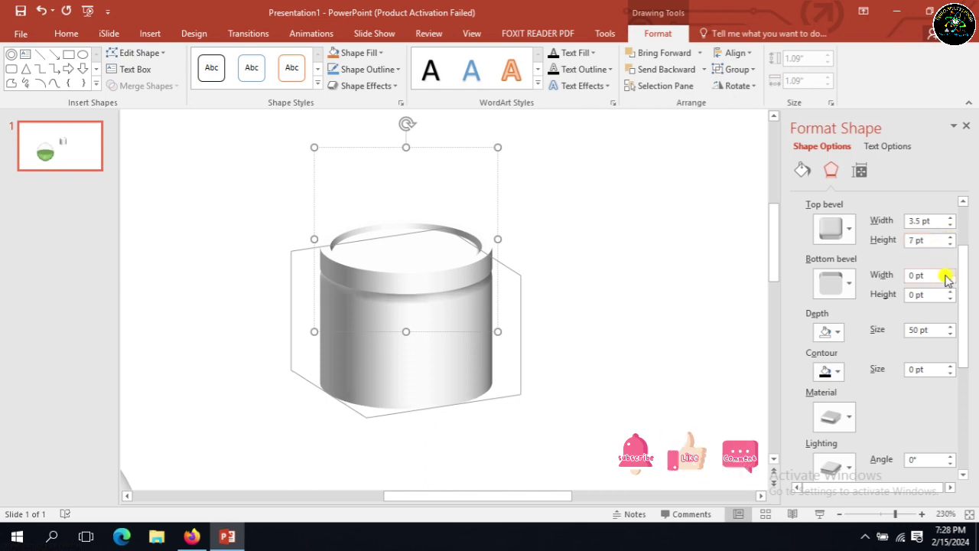
- Give the jar body a bottom bevel 0 pt wide and 16 pt high, then deselect to preview
click(950, 272)
click(950, 272)
click(950, 272)
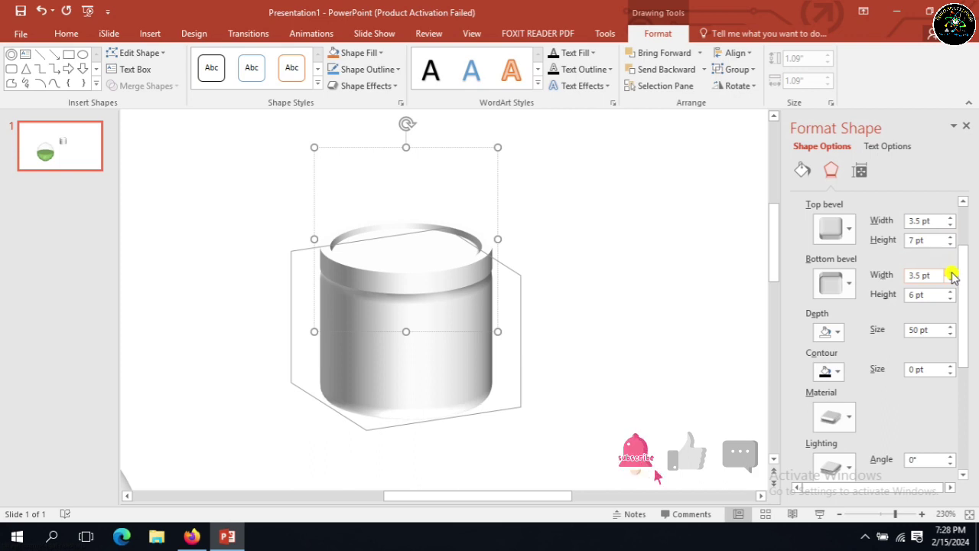
click(952, 278)
click(951, 277)
click(952, 278)
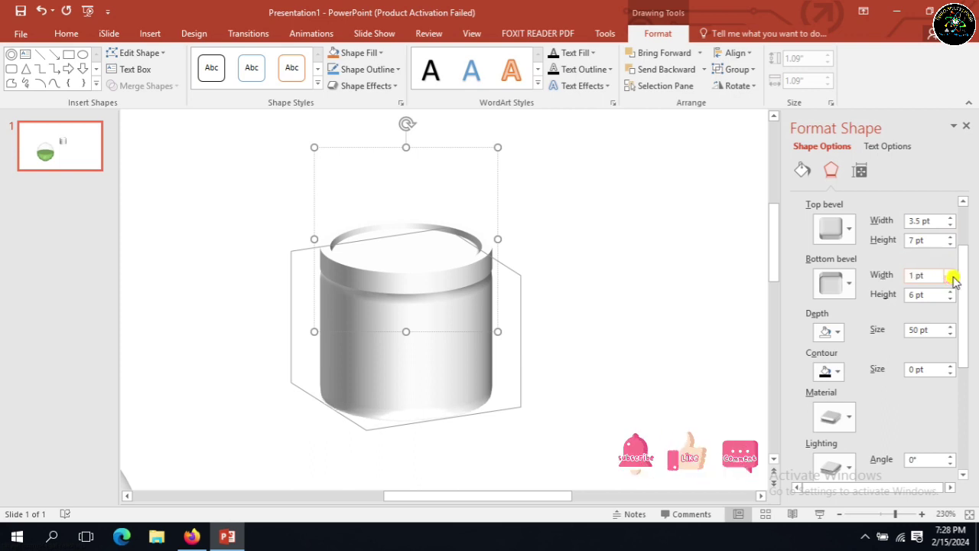
click(952, 278)
click(952, 278)
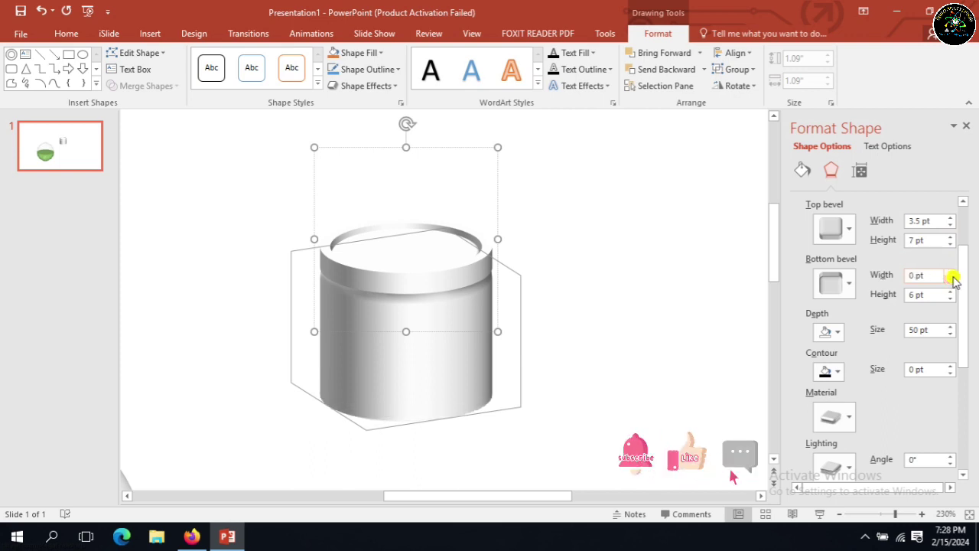
click(952, 291)
click(953, 291)
click(953, 291)
click(952, 291)
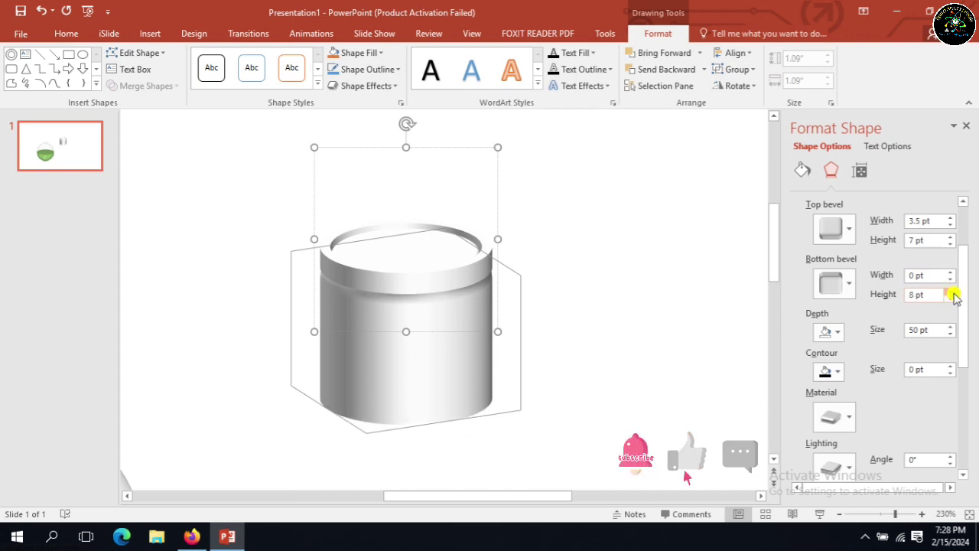
click(952, 291)
click(952, 291)
click(952, 292)
click(952, 292)
click(952, 291)
click(952, 292)
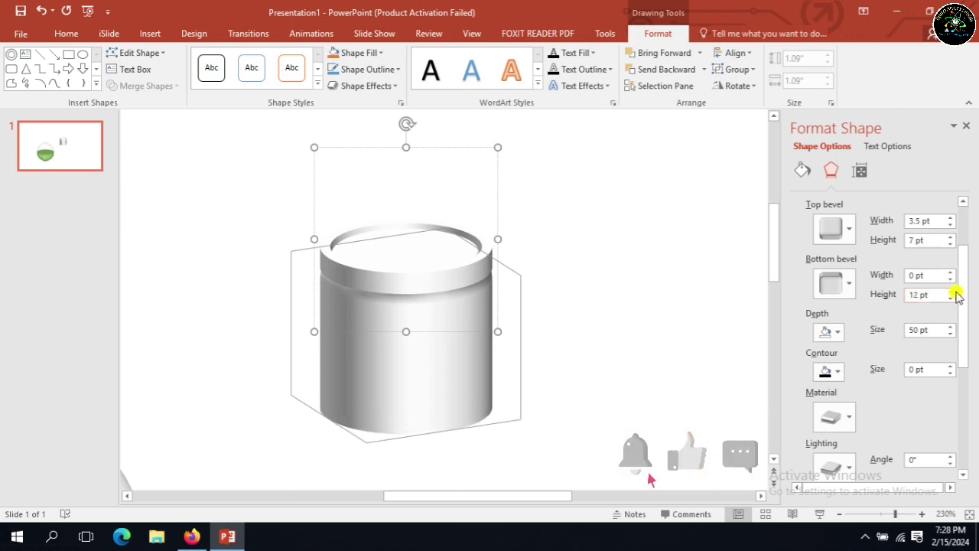
click(953, 291)
click(953, 291)
click(952, 291)
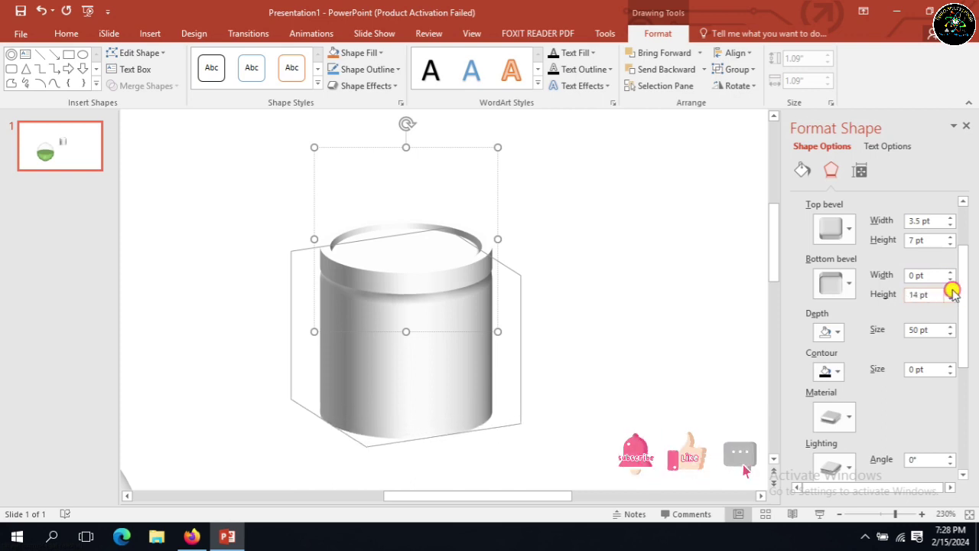
click(952, 291)
click(952, 291)
click(952, 291)
click(599, 363)
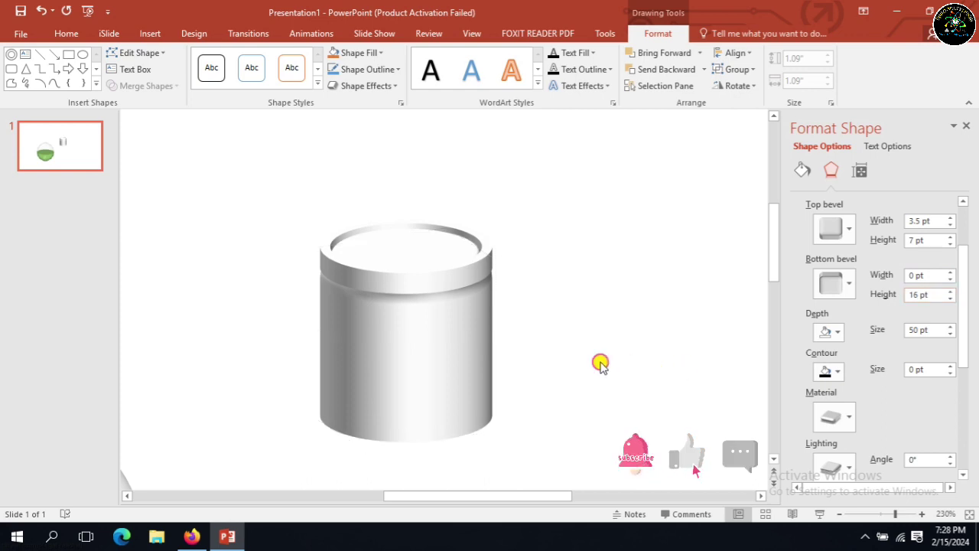
- Give the jar's lid a solid light-grey fill, then adjust it to a slightly darker grey
click(437, 253)
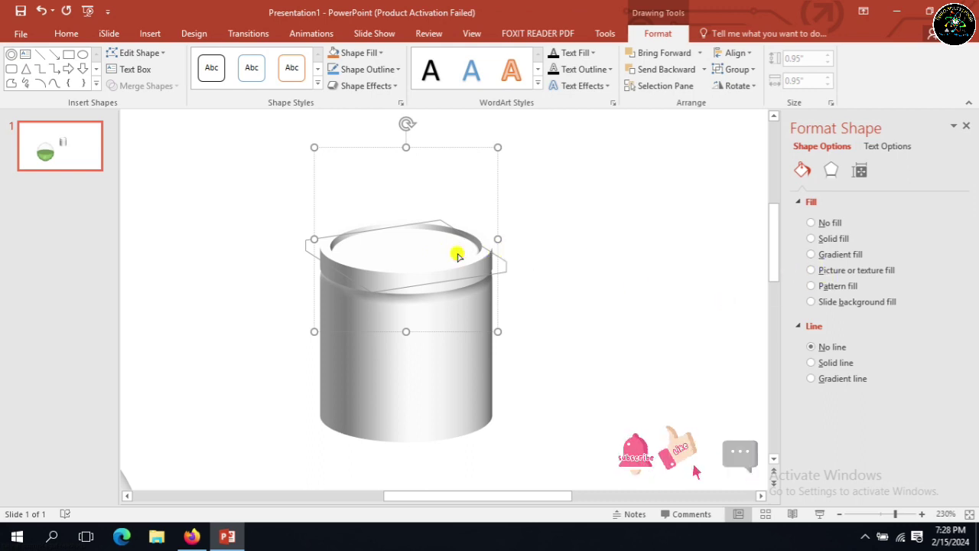
click(831, 241)
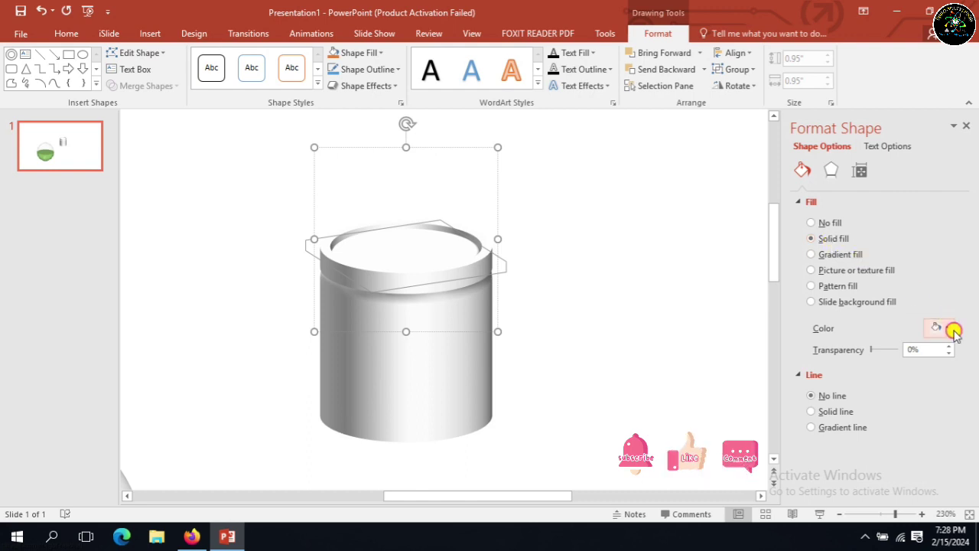
click(951, 329)
click(860, 386)
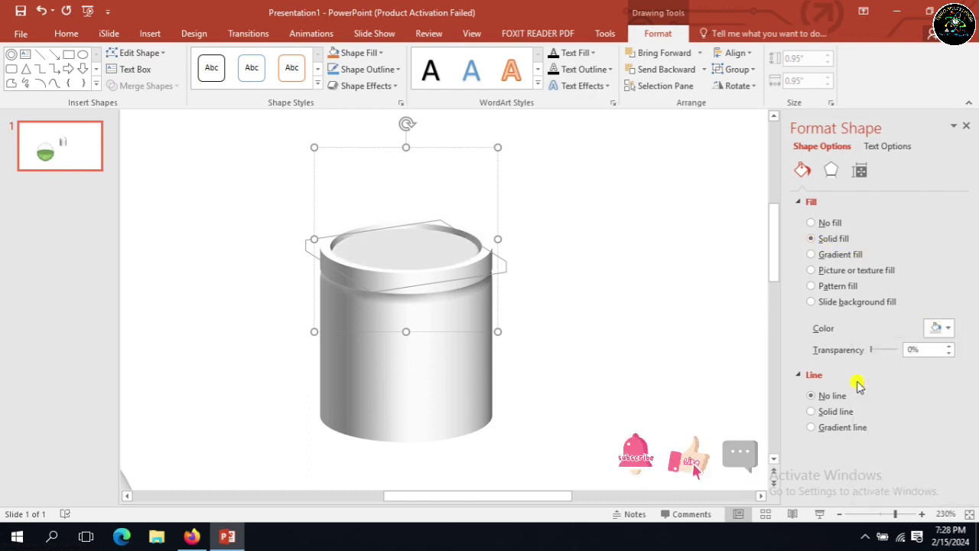
click(591, 332)
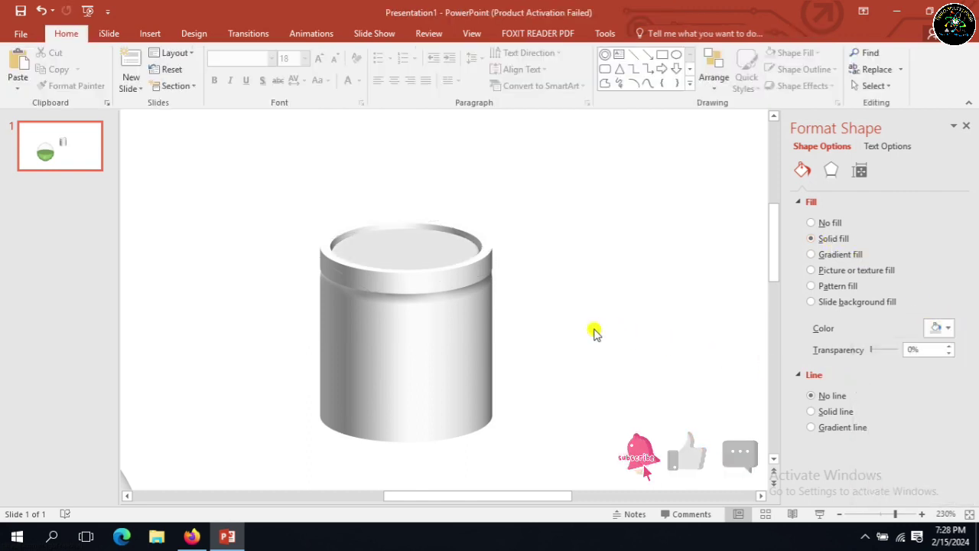
click(447, 389)
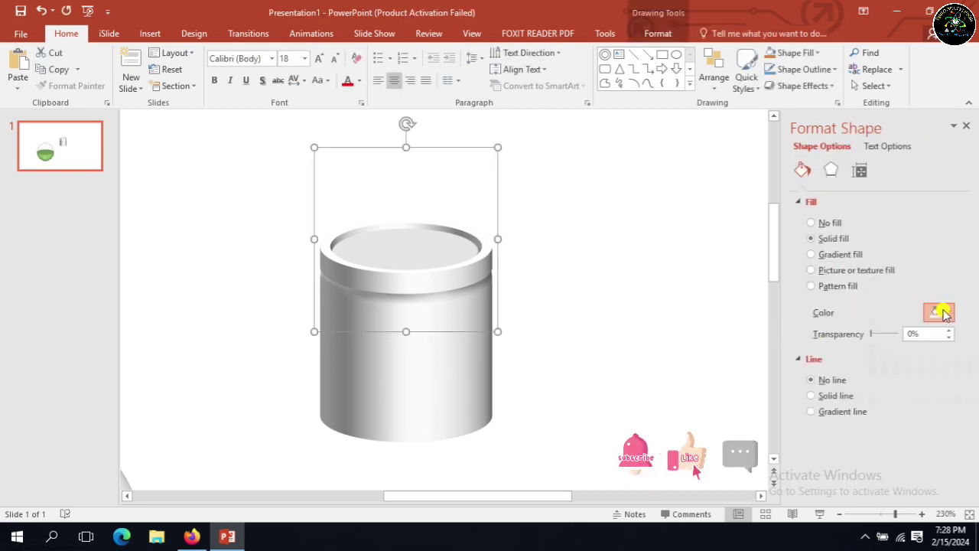
click(940, 312)
click(861, 361)
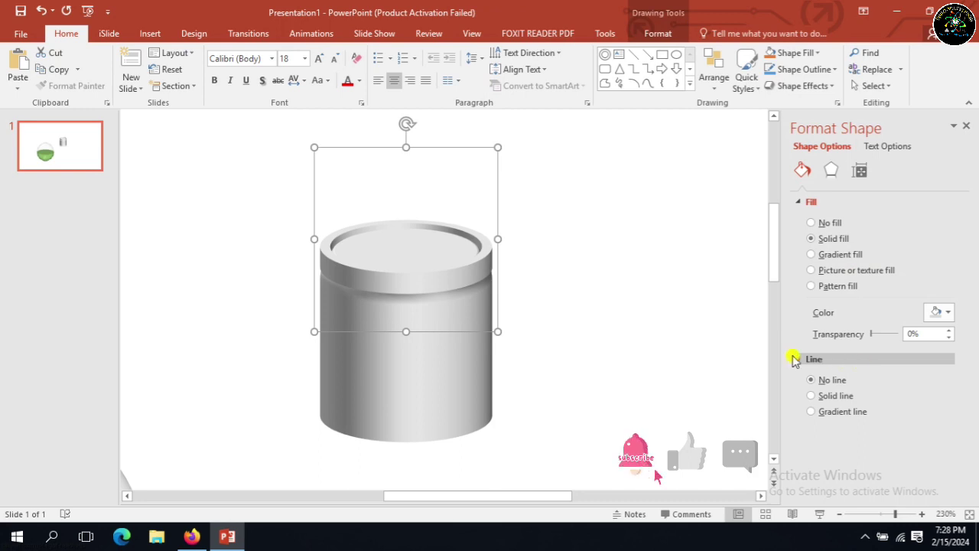
click(830, 170)
- Try different distances from ground for the lid, ending at -4.5 pt
scroll(957, 428, down, 3)
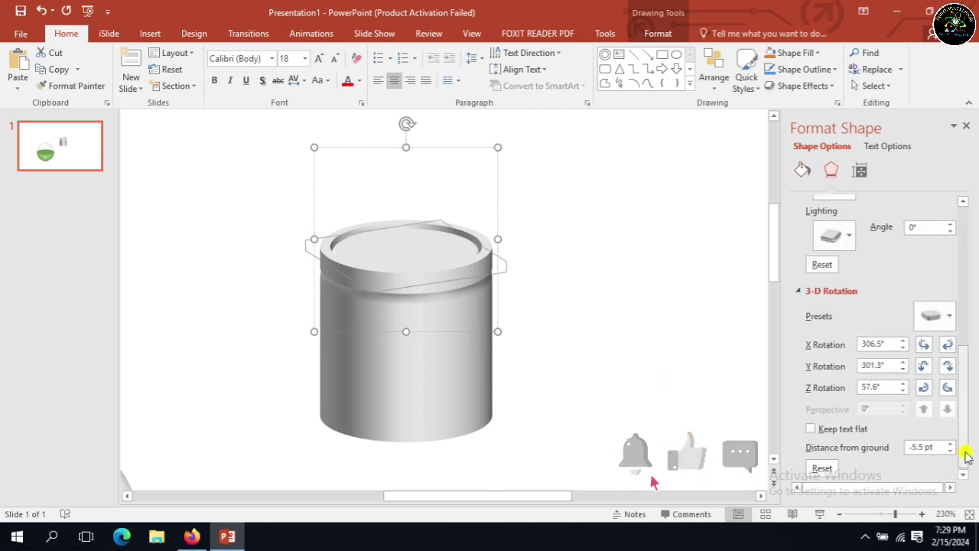
click(950, 443)
click(950, 443)
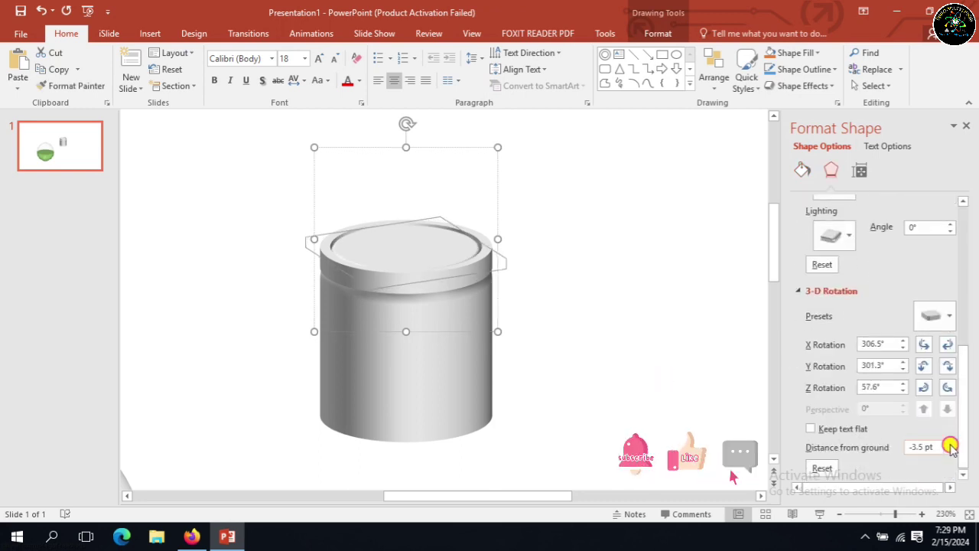
click(949, 443)
click(950, 444)
click(950, 444)
click(950, 443)
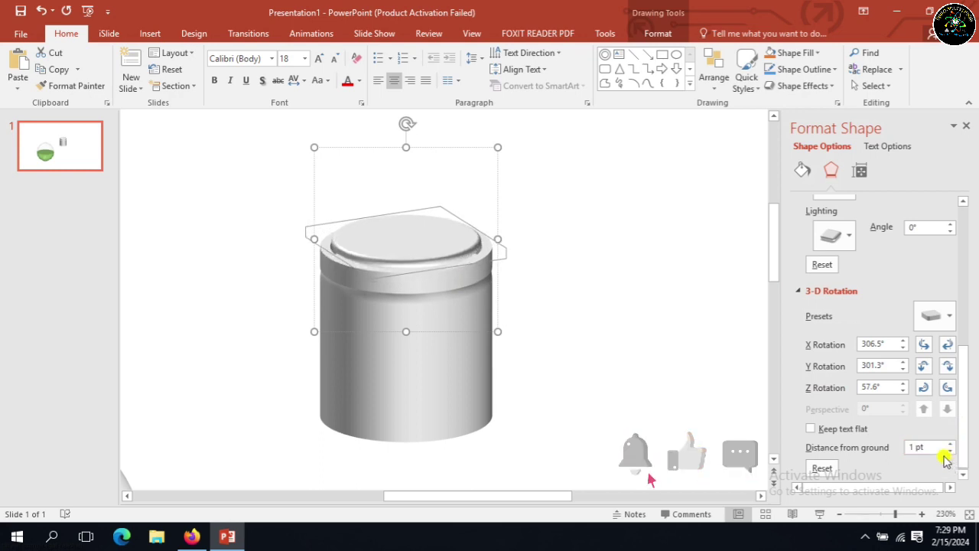
click(950, 451)
click(950, 451)
click(950, 451)
click(950, 451)
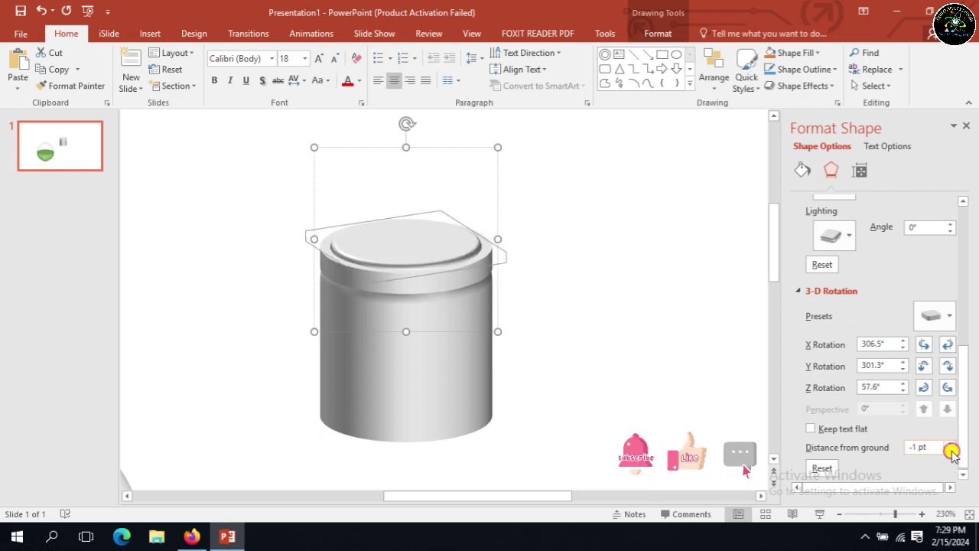
click(950, 452)
click(950, 452)
key(Down)
key(Down)
key(Down)
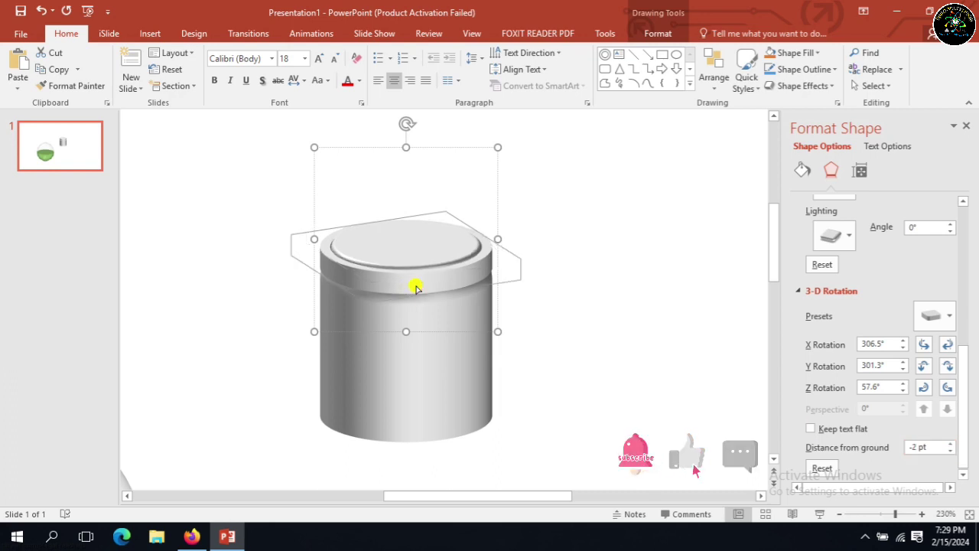
click(948, 452)
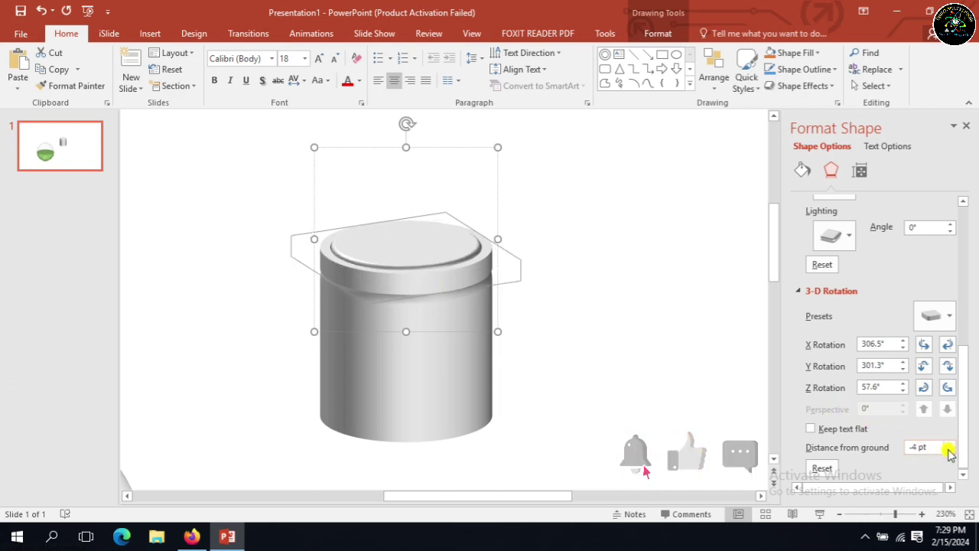
click(949, 451)
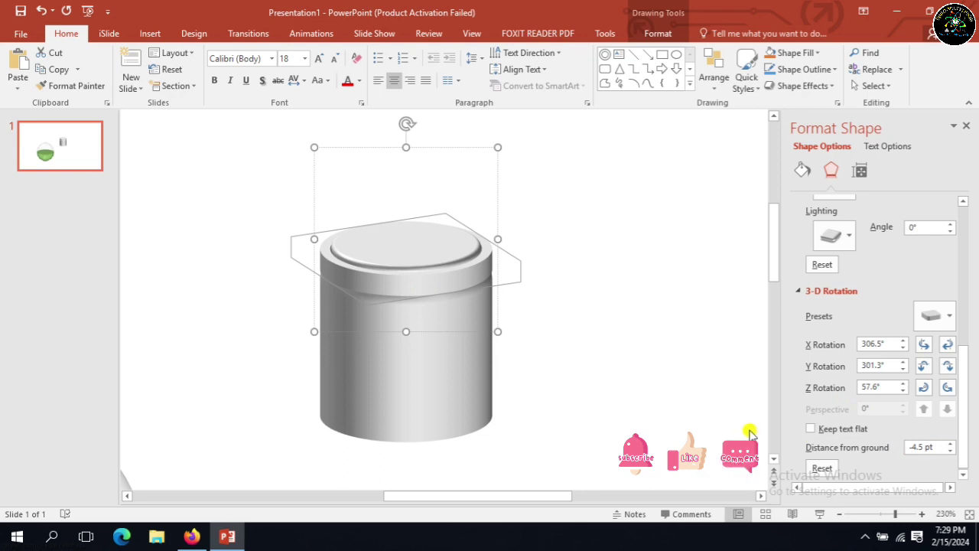
- Set the lid's bottom bevel width and height to 2 pt
scroll(963, 263, up, 5)
scroll(962, 266, up, 1)
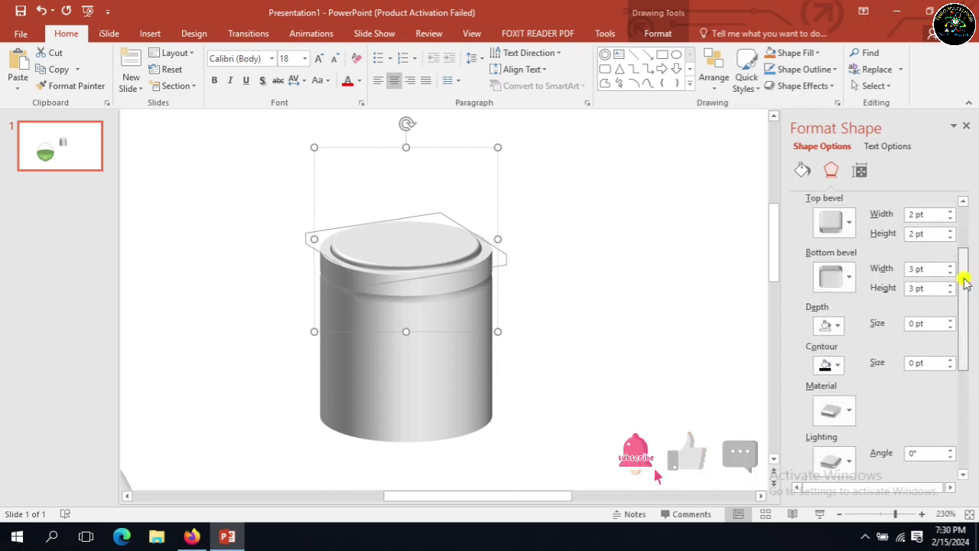
double_click(914, 268)
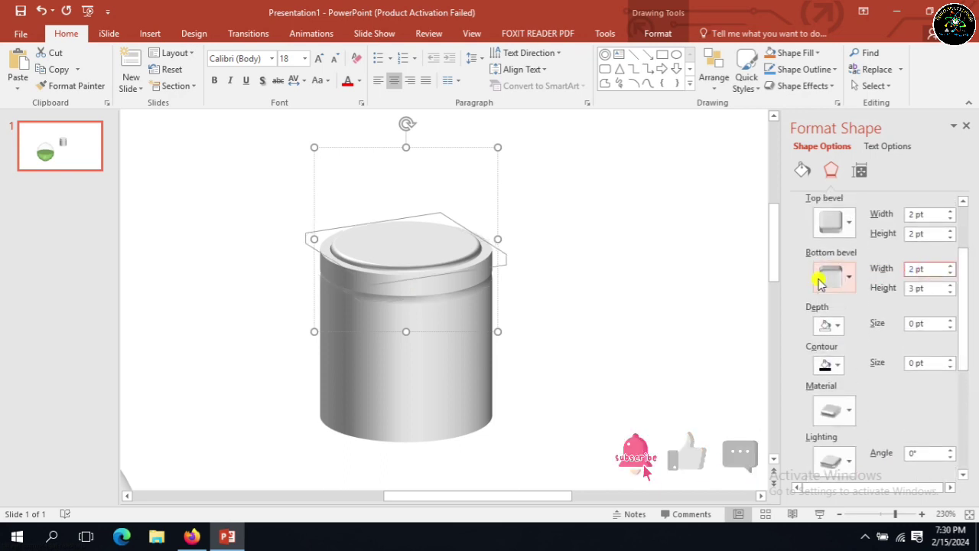
text(2)
key(Tab)
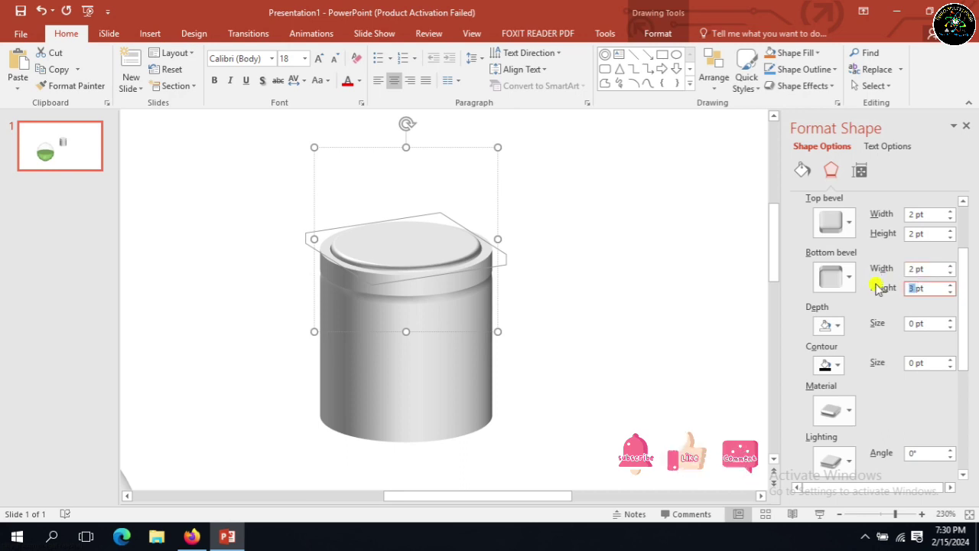
text(2)
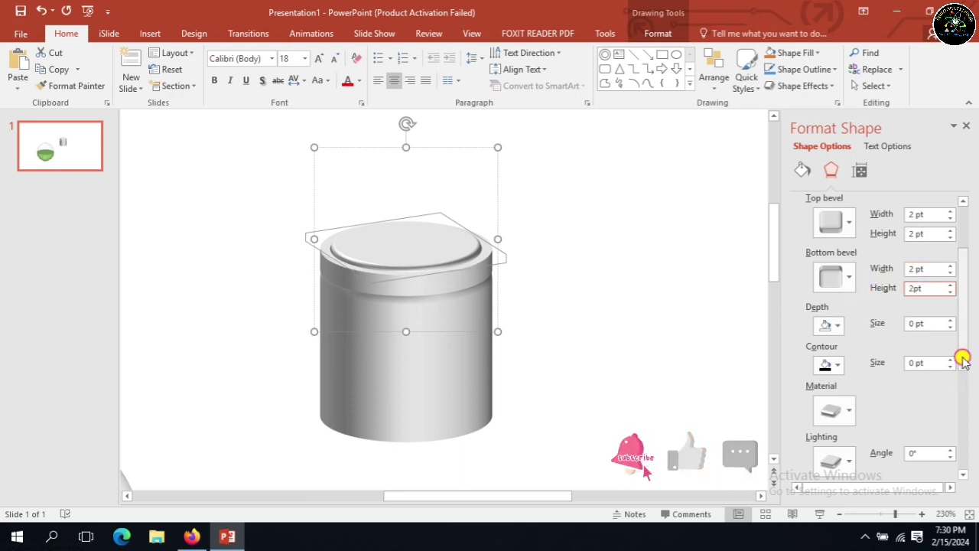
- Set the lid's distance from ground to 0 pt and reselect the lid
drag(962, 356, 965, 464)
click(952, 443)
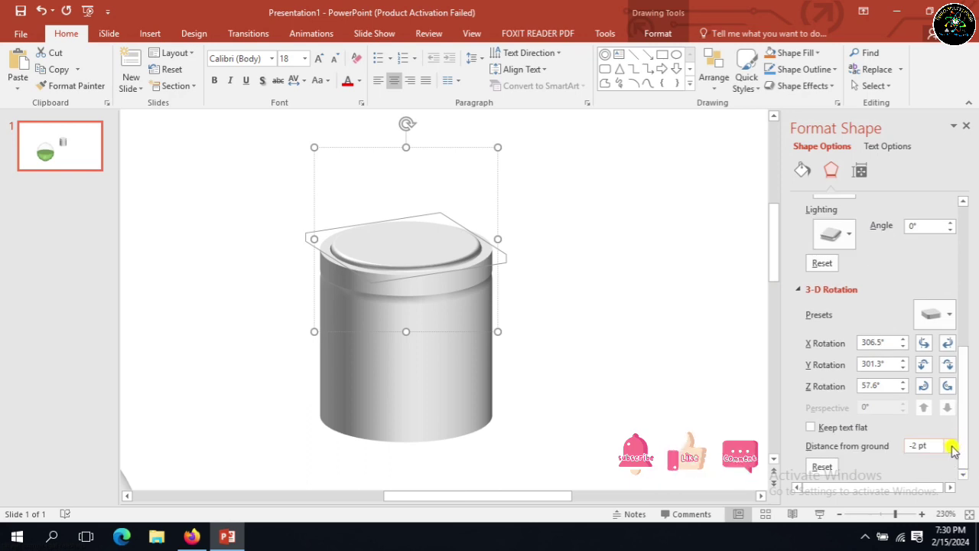
click(952, 443)
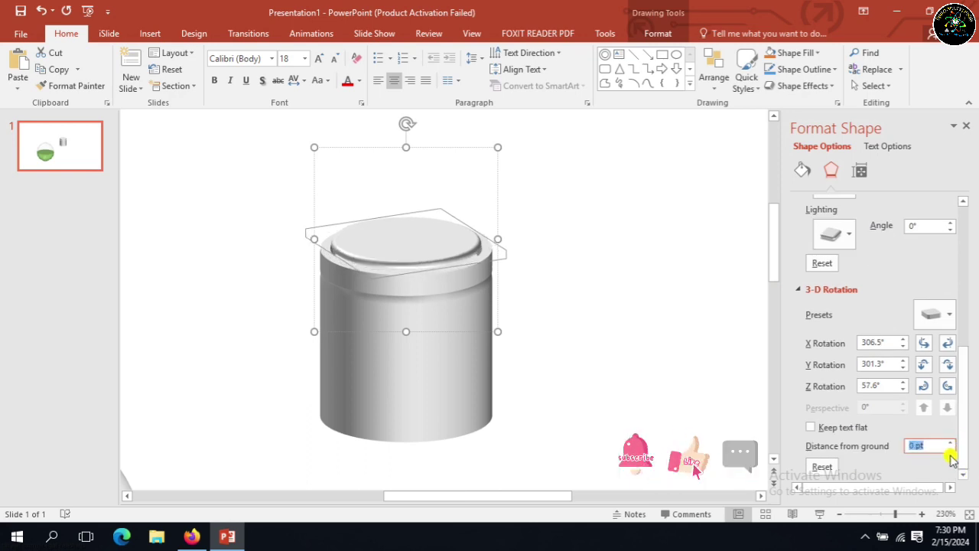
double_click(454, 258)
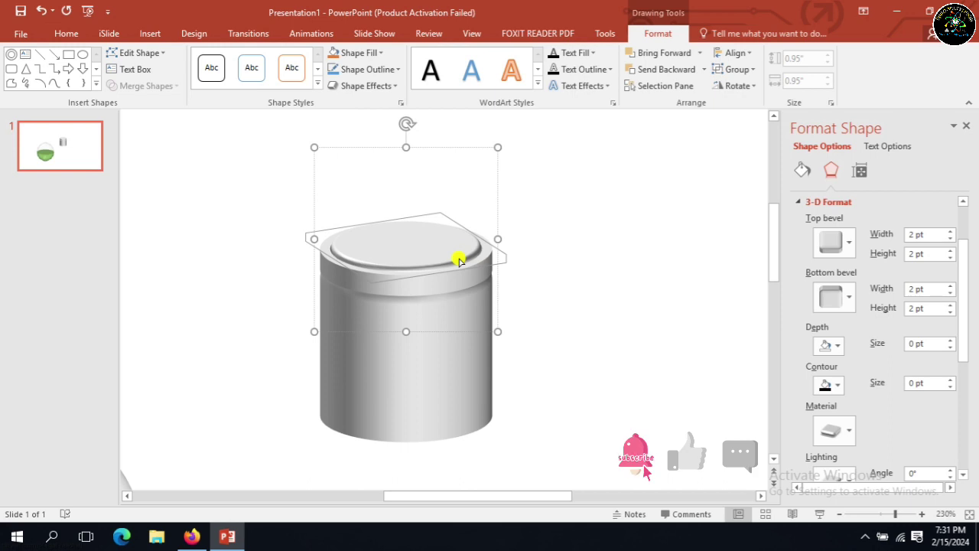
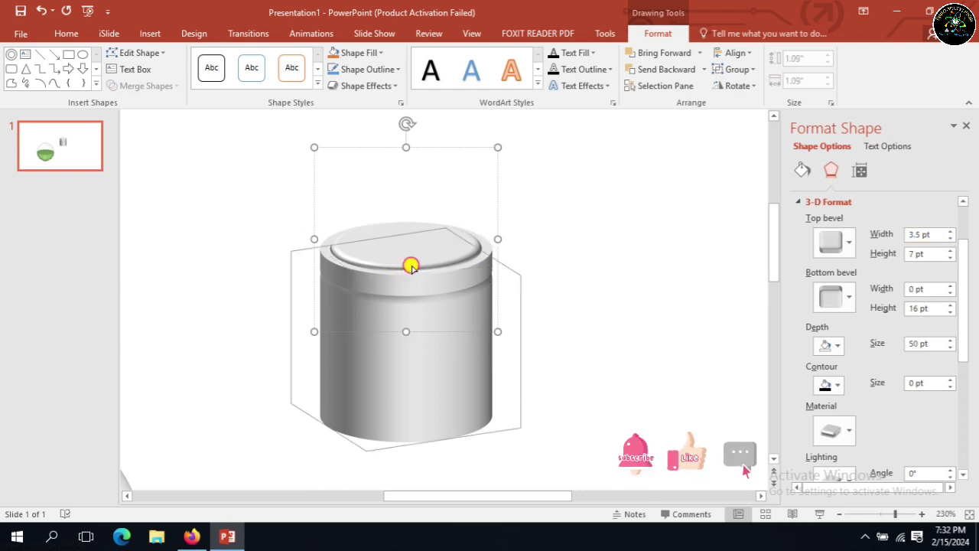
- Raise the top bevel height to 7 pt and undo the stray bottom bevel changes
click(950, 250)
click(951, 250)
click(950, 250)
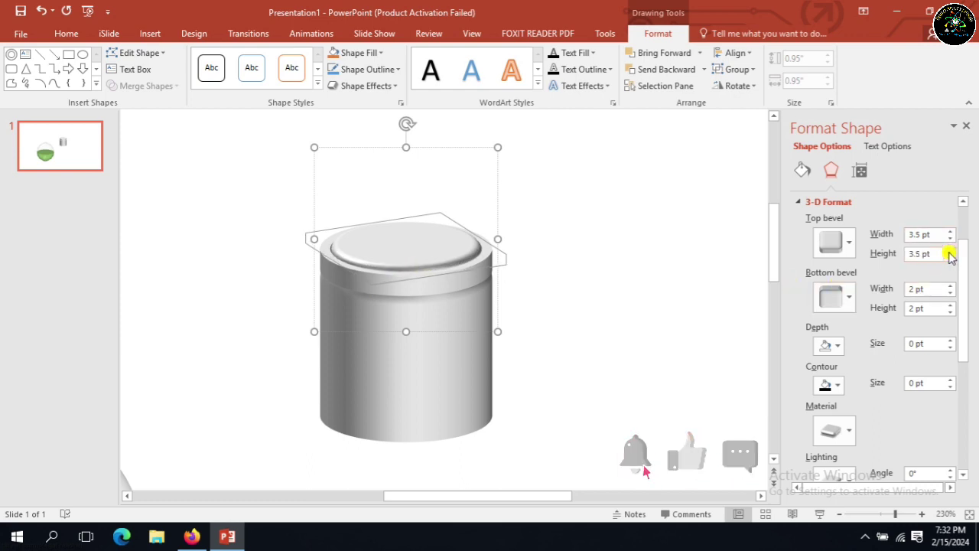
click(950, 250)
click(950, 251)
click(950, 250)
click(950, 250)
click(950, 250)
click(950, 250)
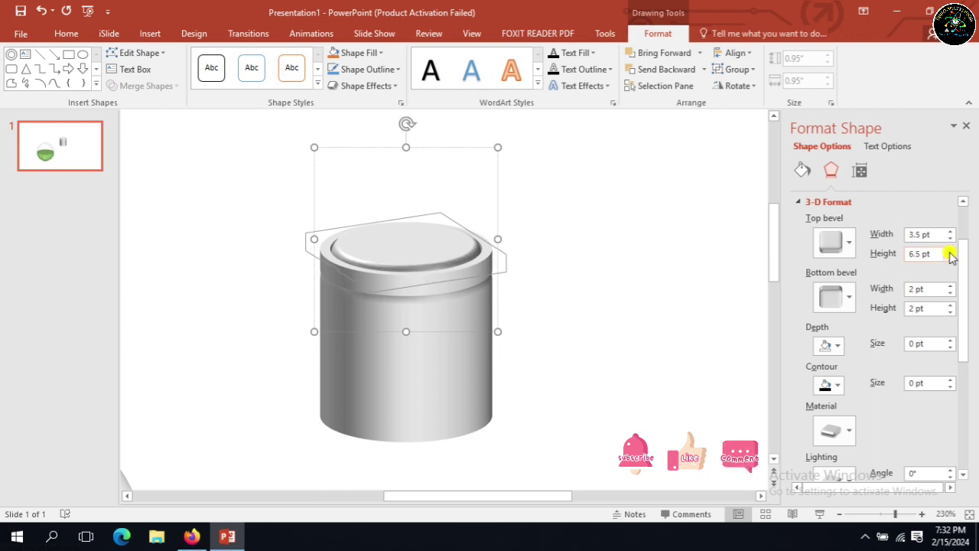
click(950, 257)
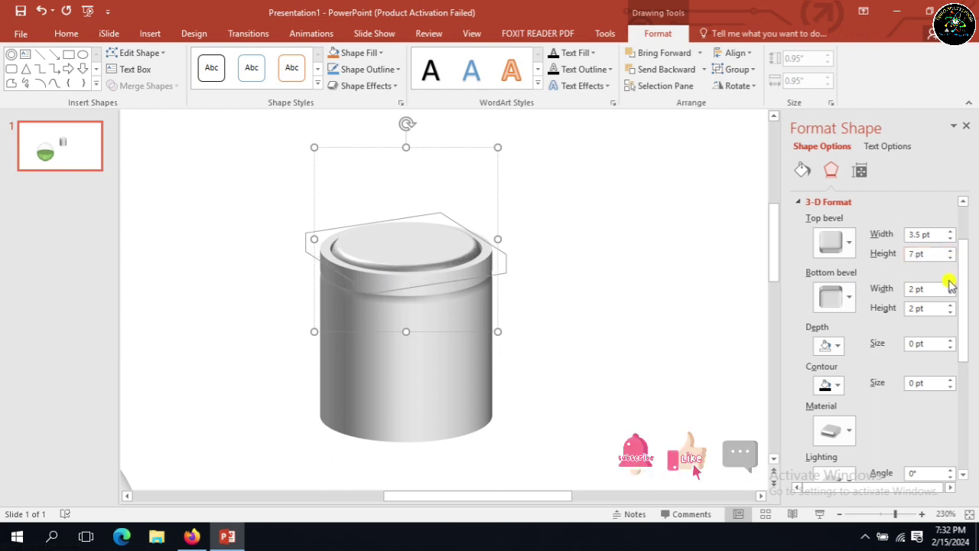
click(951, 292)
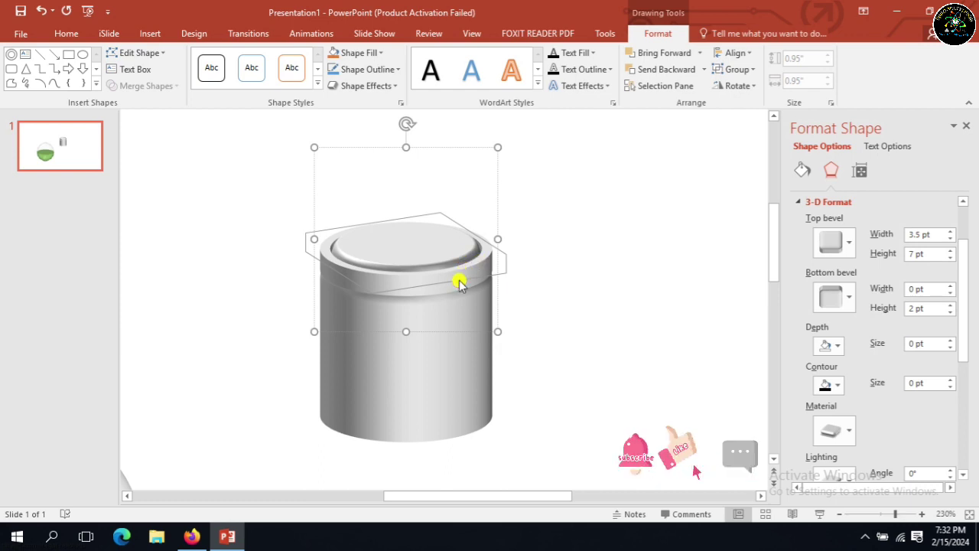
key(ctrl+z)
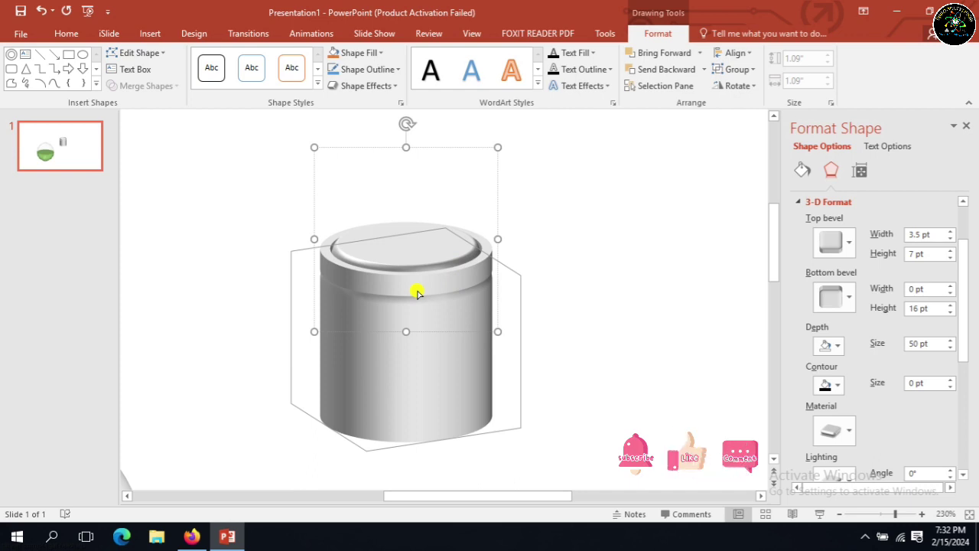
key(ctrl+z)
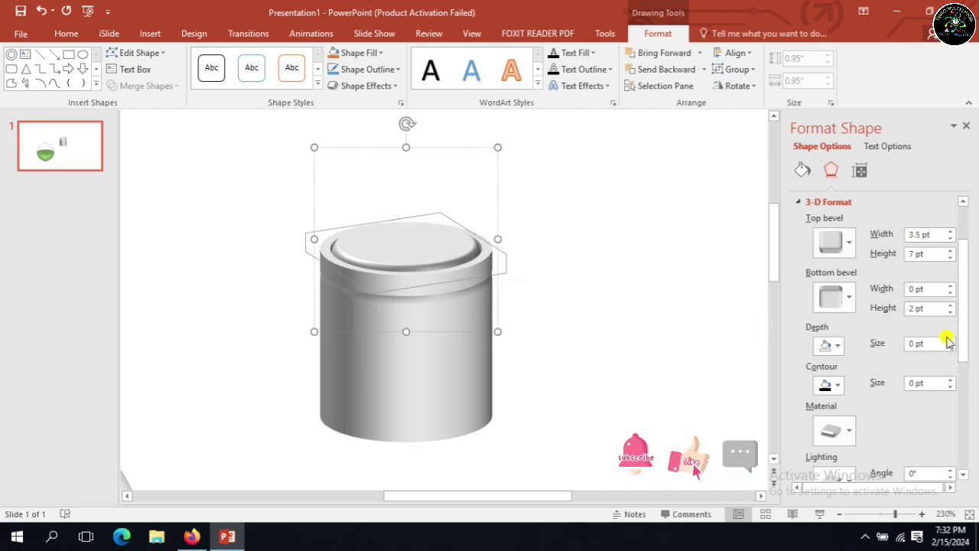
- Set the bottom bevel height to 16 pt and the depth to 50 pt
double_click(915, 308)
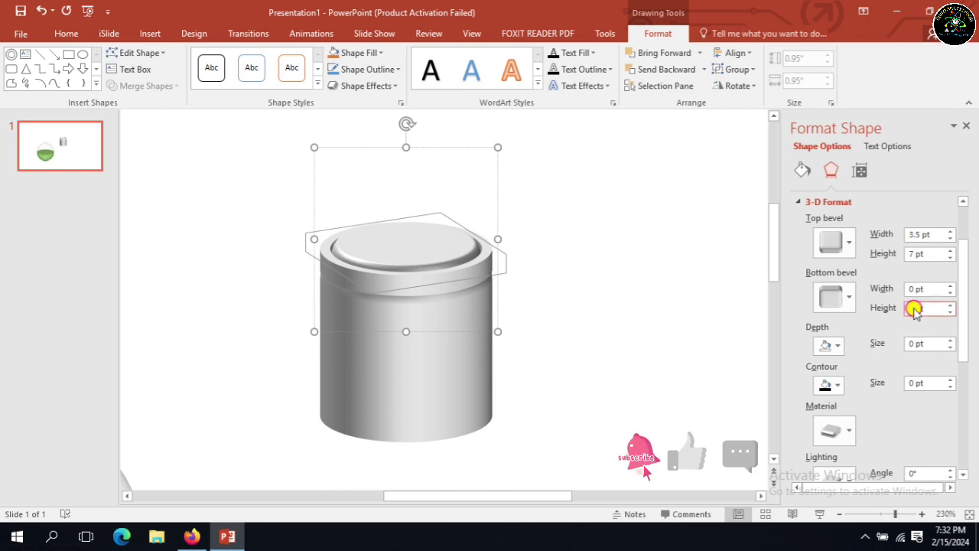
text(1)
key(Return)
text(16)
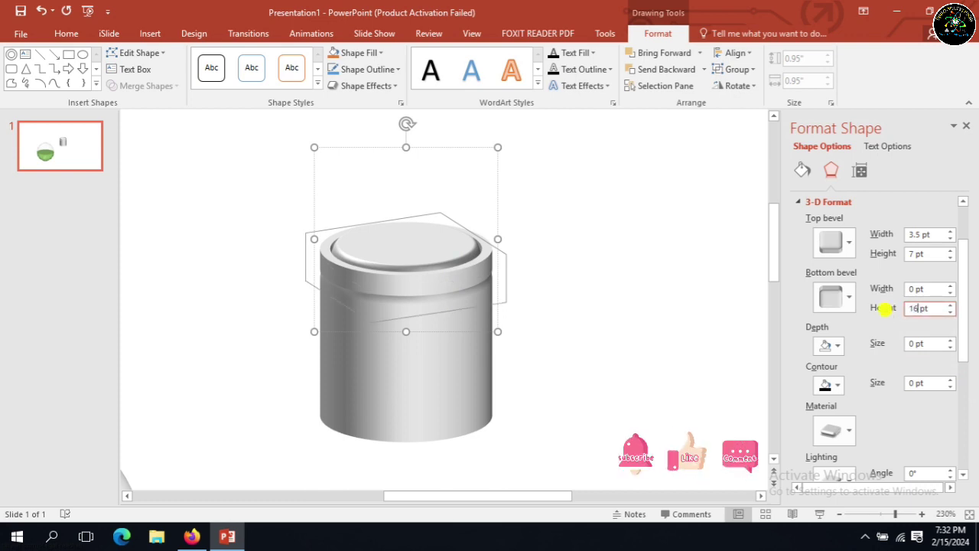
key(Return)
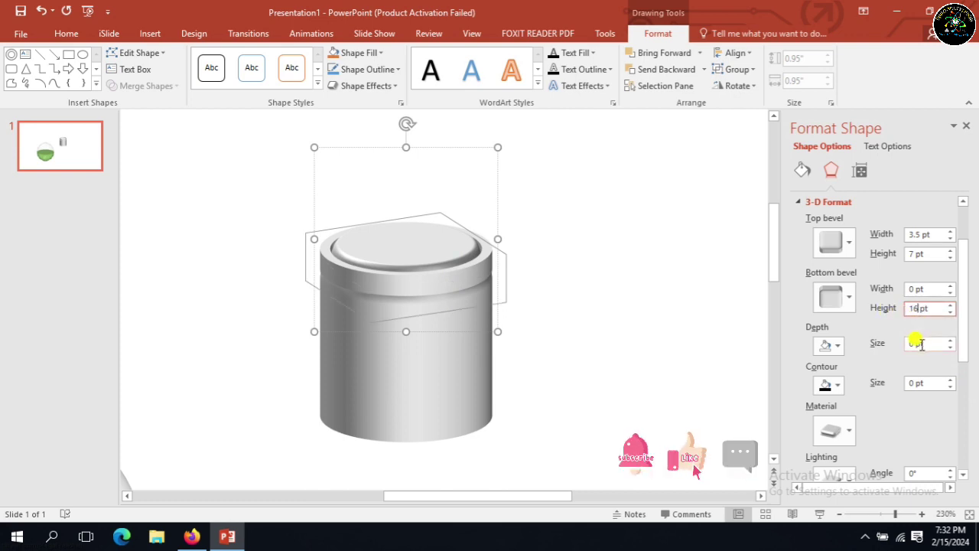
double_click(915, 343)
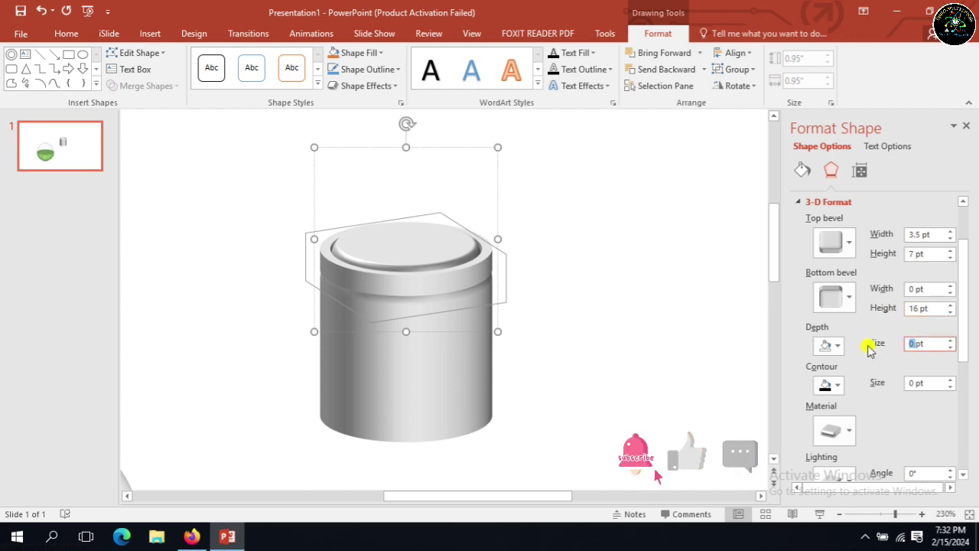
text(50)
key(Return)
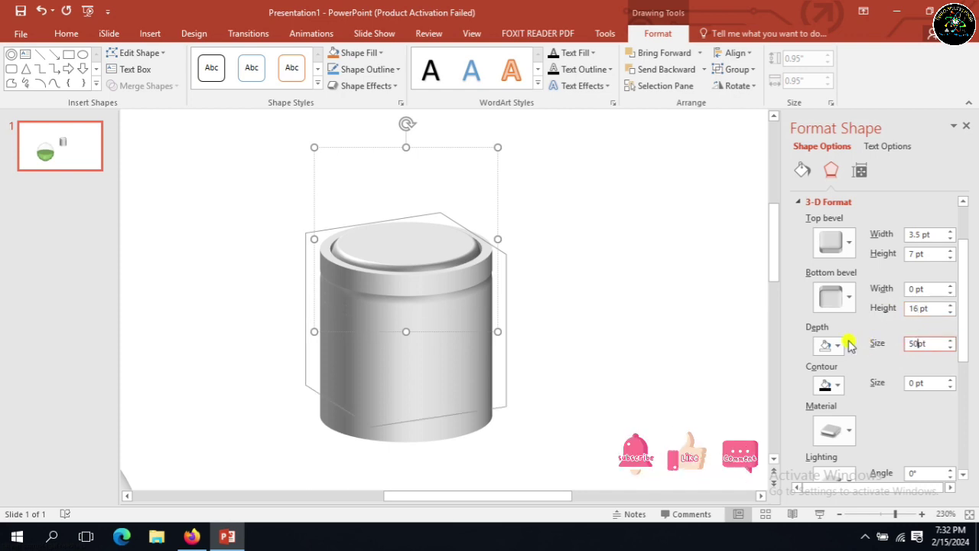
click(445, 278)
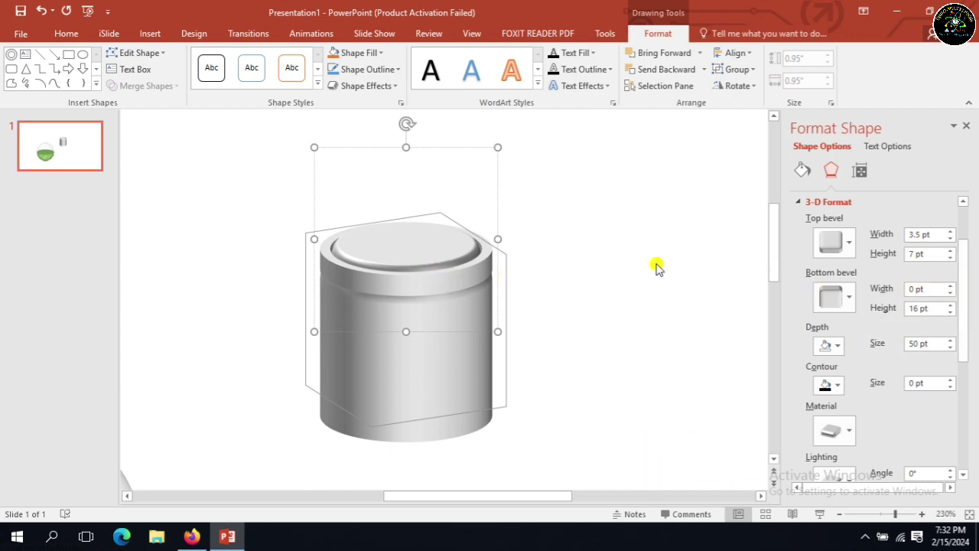
- Set the top bevel width to 2 pt and start entering 2 pt for its height
double_click(918, 235)
text(2)
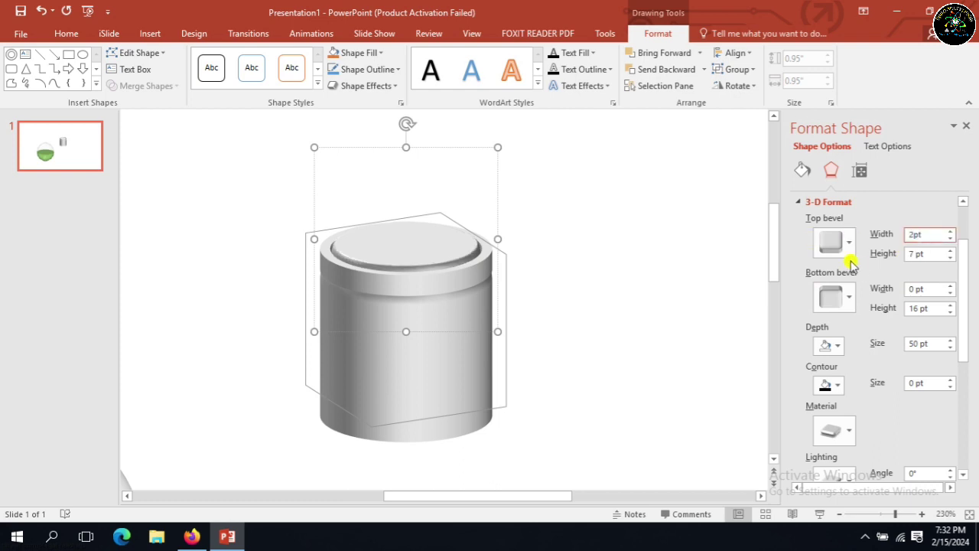
double_click(916, 253)
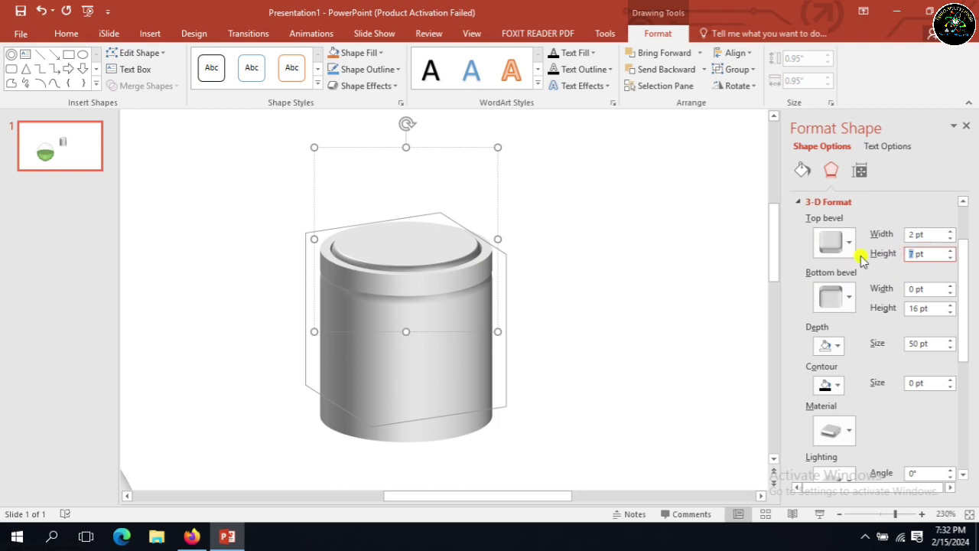
text(2)
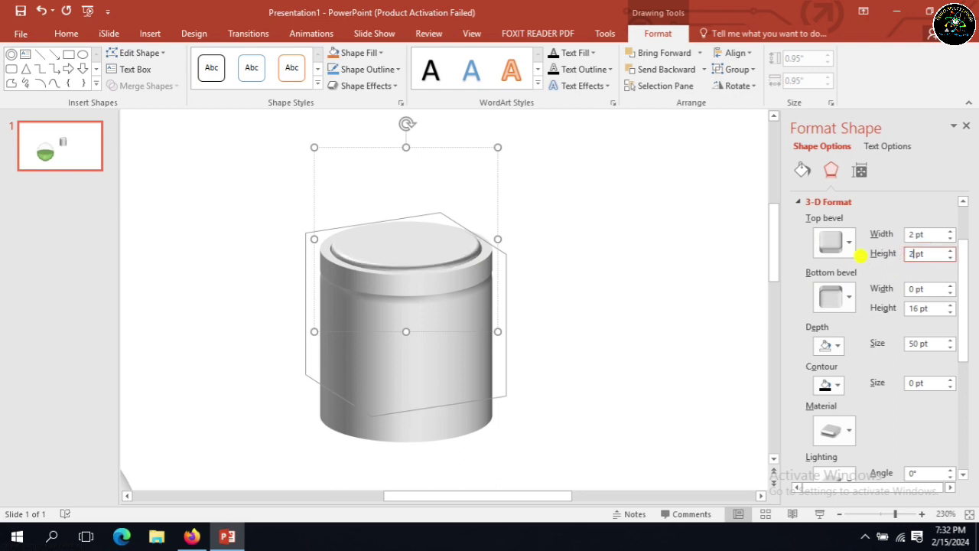
- Select the freeform ring piece inside the cylinder group and show its effects settings
click(472, 276)
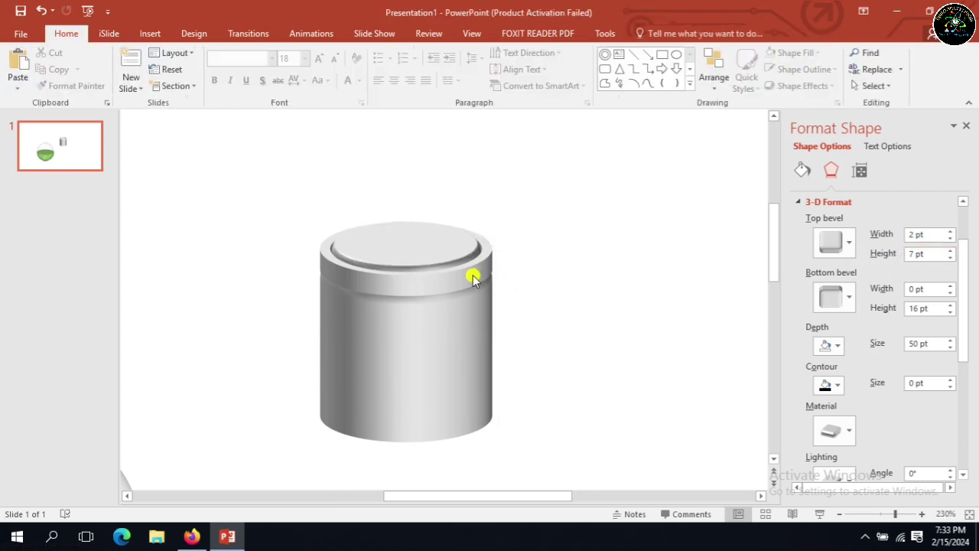
double_click(469, 274)
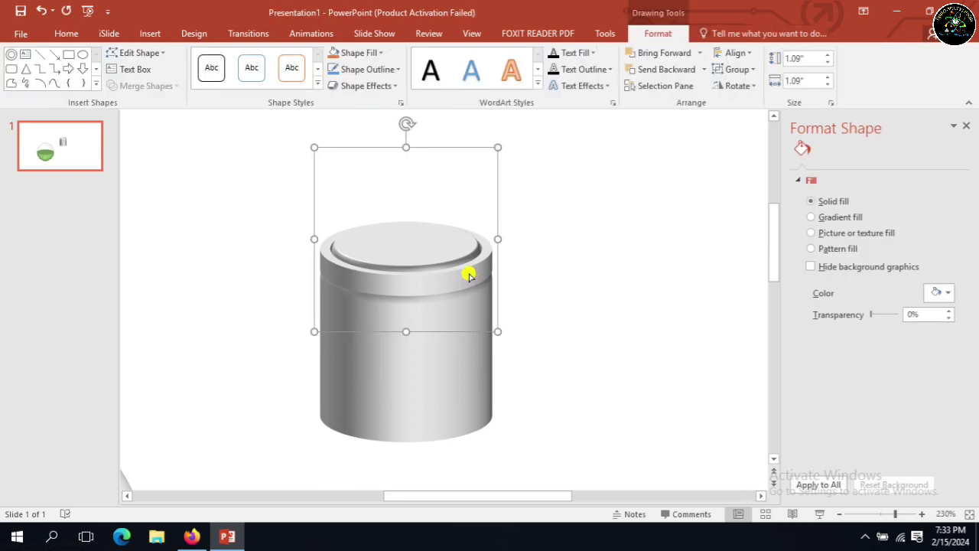
click(447, 283)
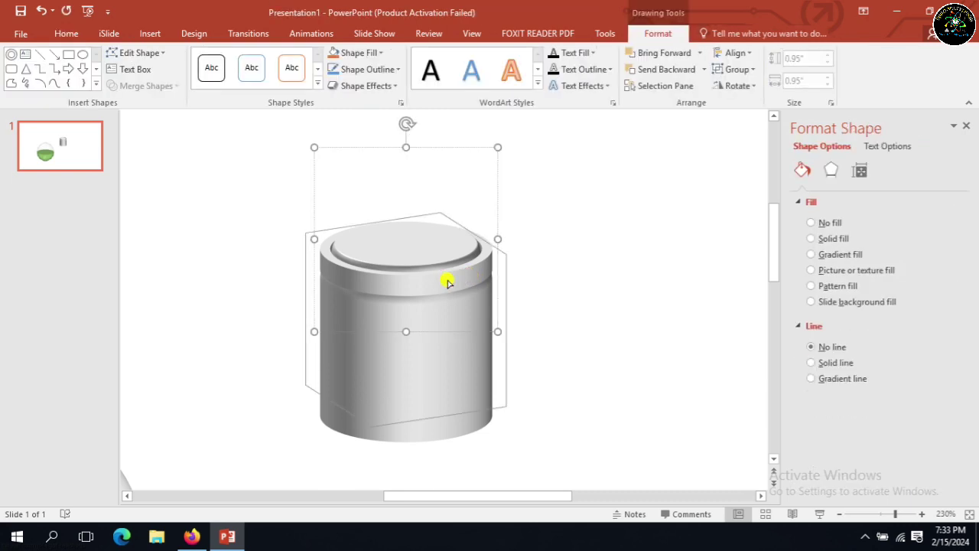
click(830, 170)
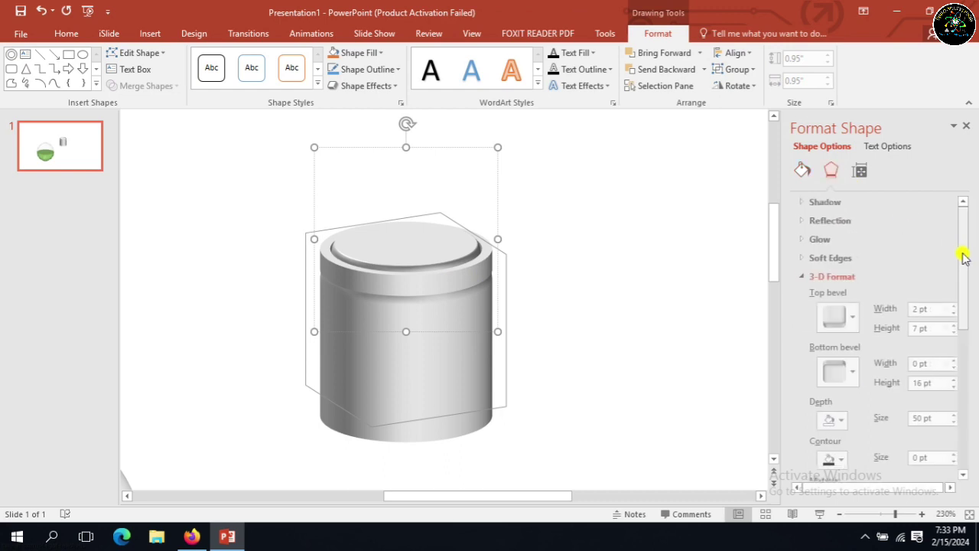
- Adjust the ring's distance from ground with the spinner, settling at -4.5 pt
drag(962, 255, 940, 431)
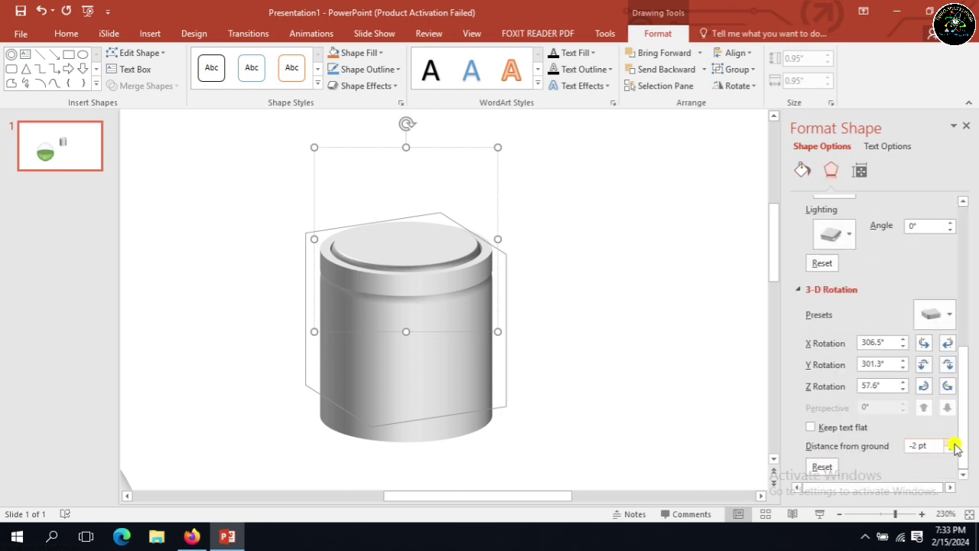
click(952, 443)
click(951, 442)
click(951, 442)
click(951, 442)
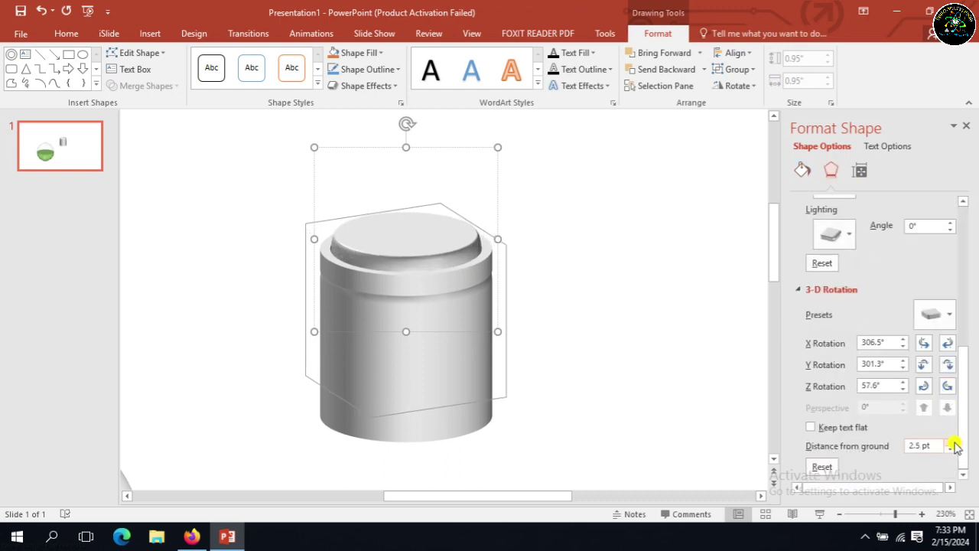
click(952, 442)
click(952, 443)
click(951, 442)
click(952, 442)
click(951, 442)
click(952, 442)
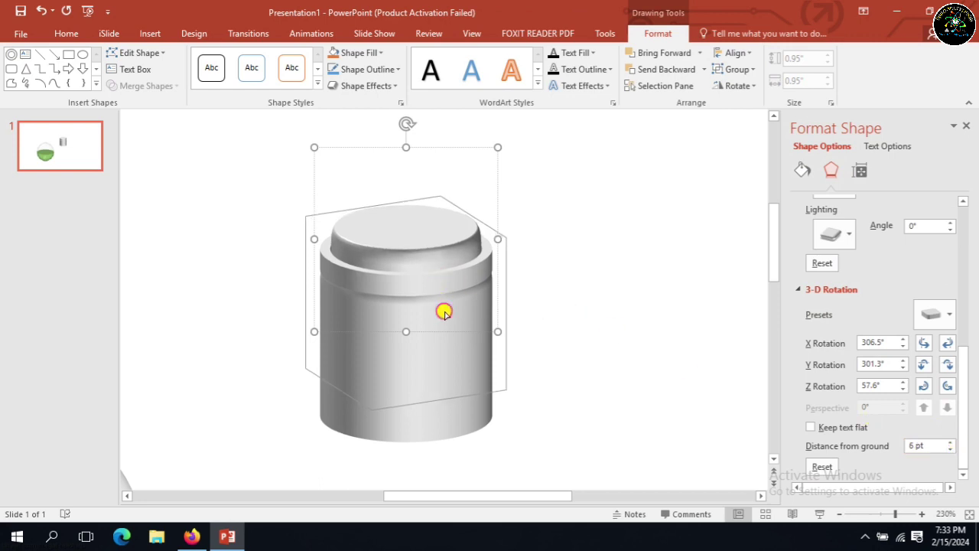
click(950, 443)
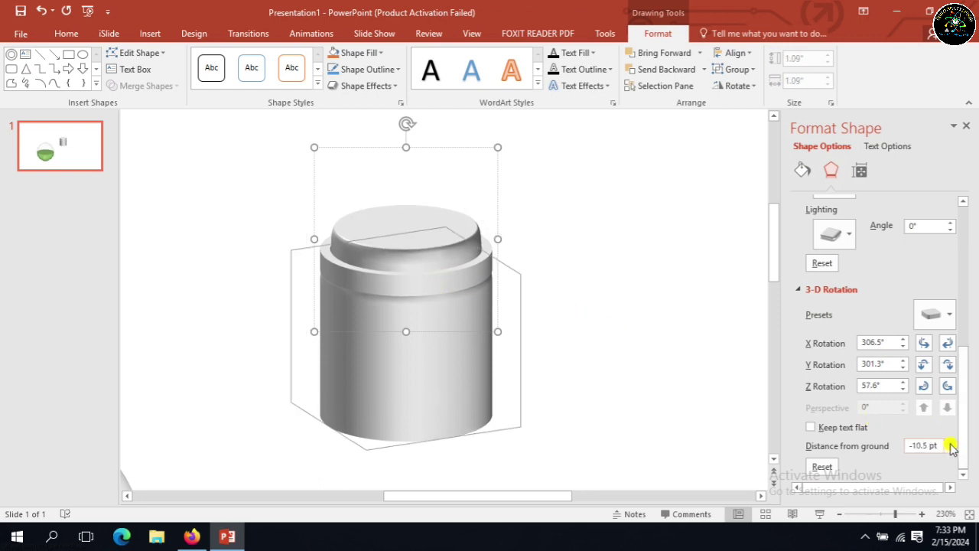
click(950, 443)
click(951, 442)
click(951, 449)
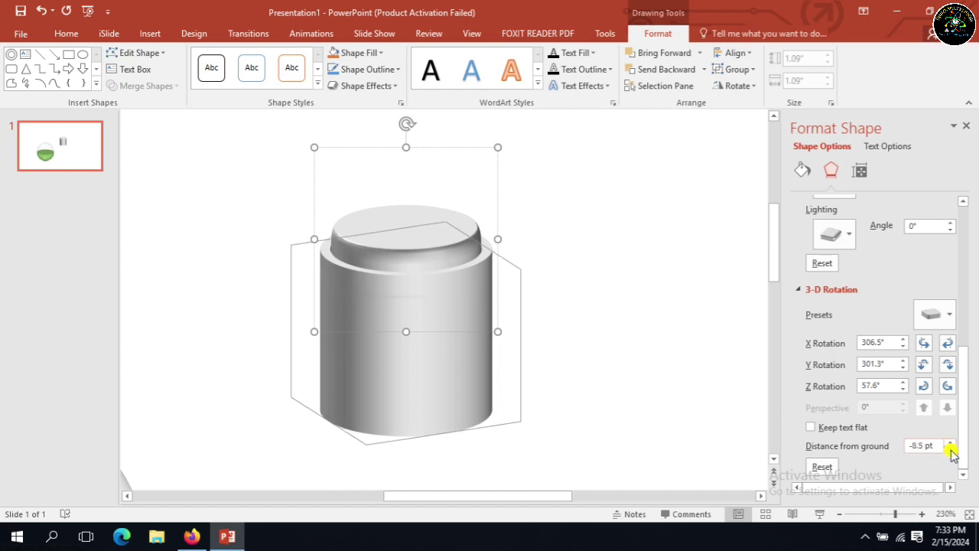
click(951, 450)
click(951, 450)
click(951, 450)
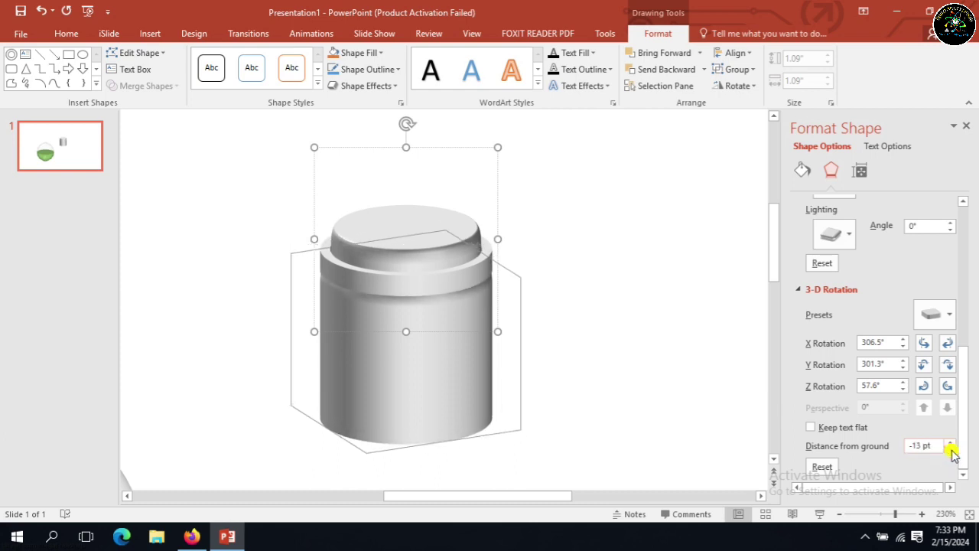
click(951, 450)
click(951, 450)
click(951, 450)
click(951, 449)
click(951, 450)
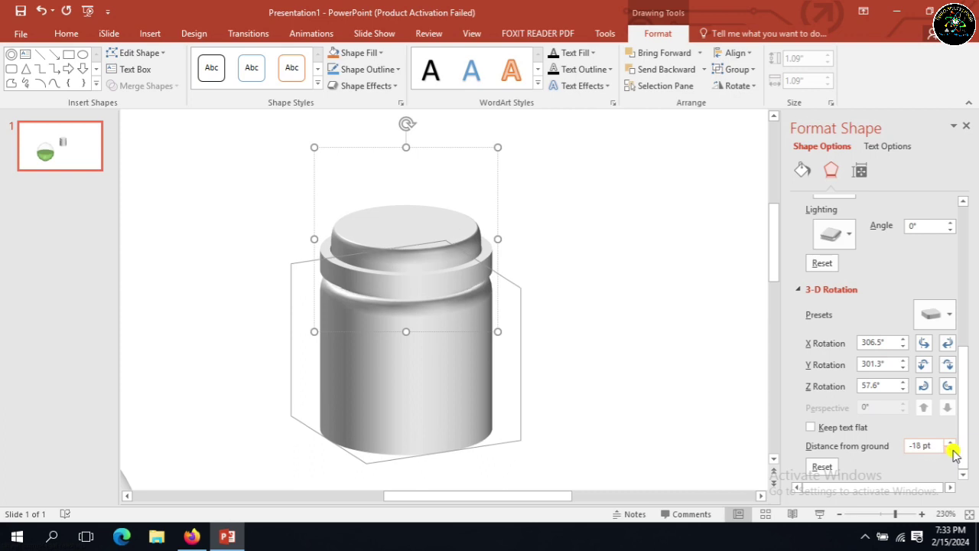
click(951, 449)
click(951, 450)
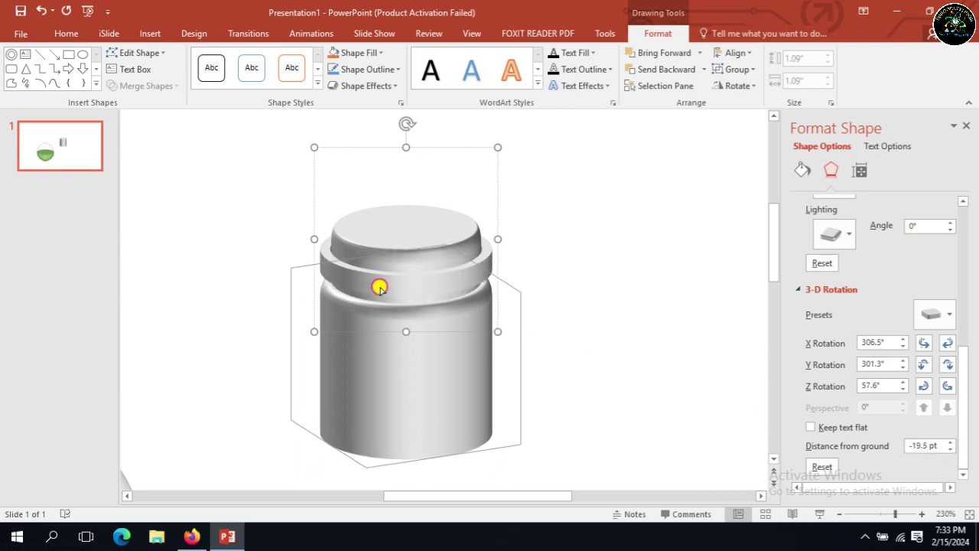
key(ctrl+z)
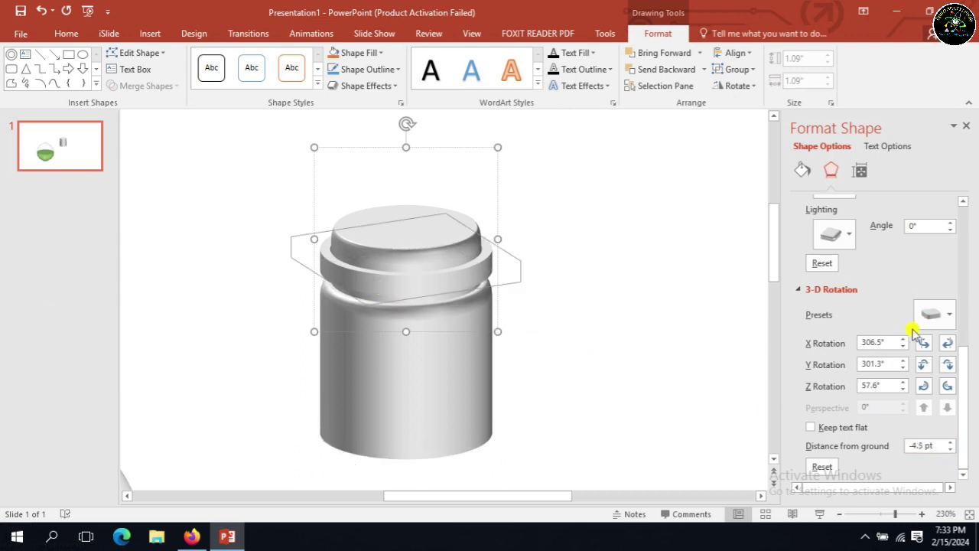
- Return to 3-D Format, undo the last change and enter a 3 pt top bevel width
scroll(967, 371, up, 2)
drag(967, 371, 972, 269)
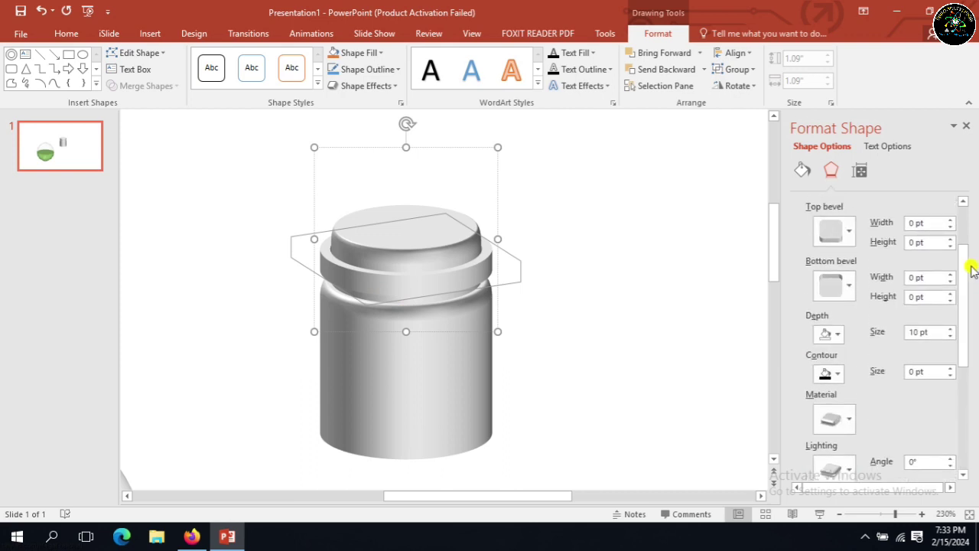
key(ctrl+z)
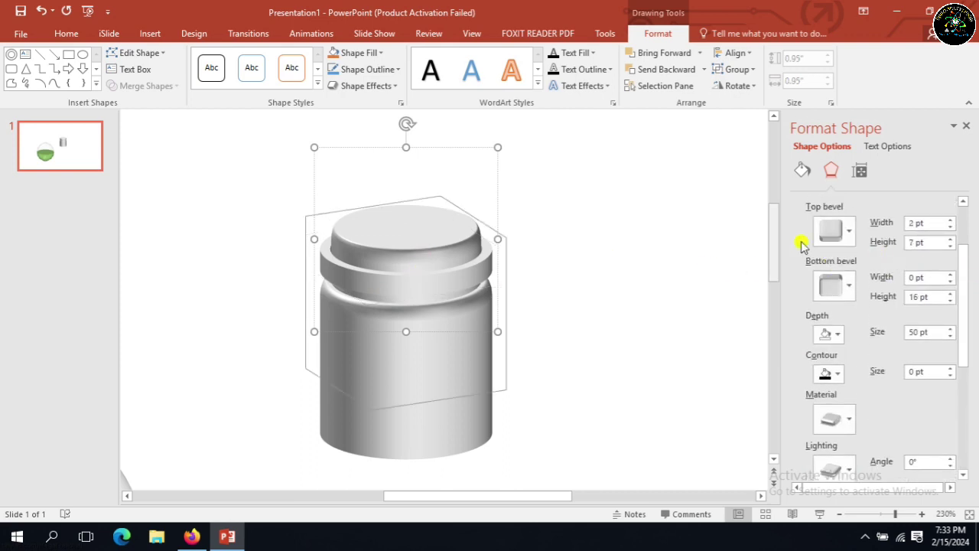
double_click(915, 224)
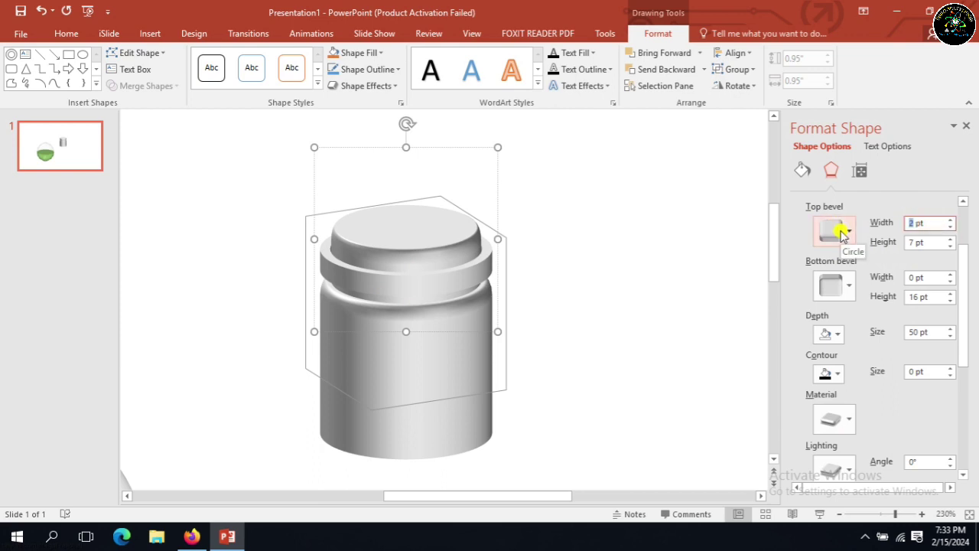
text(3.5)
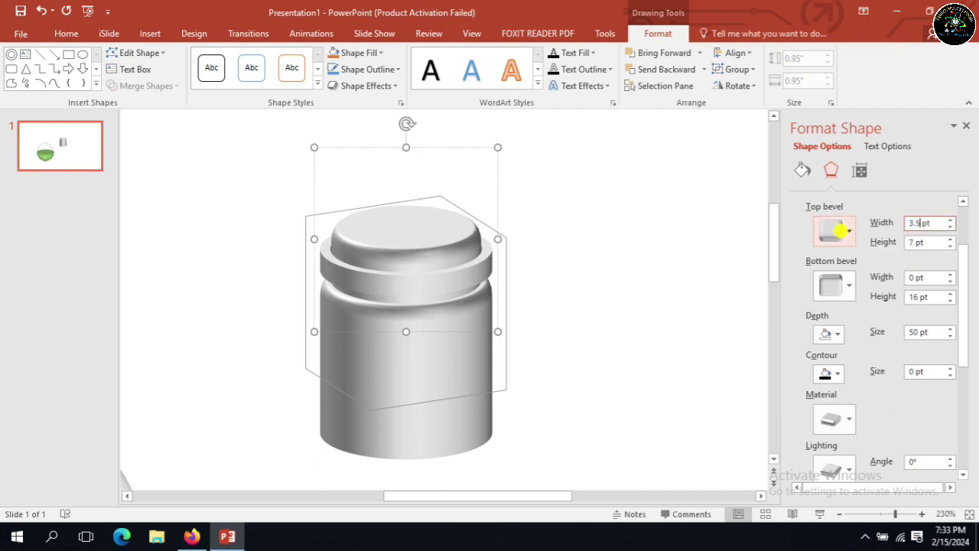
- Choose No Bevel from the top bevel presets to flatten the jar body's top
click(840, 231)
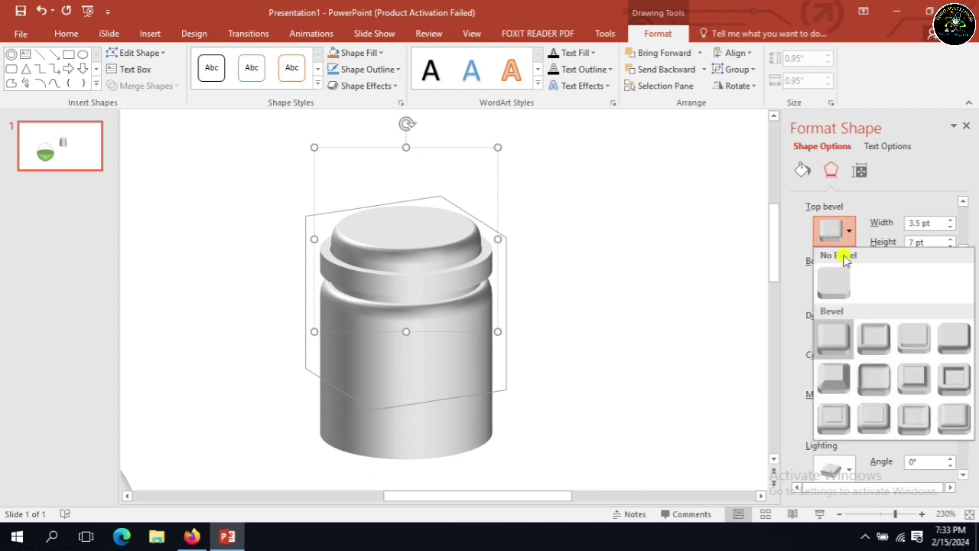
click(846, 351)
click(833, 229)
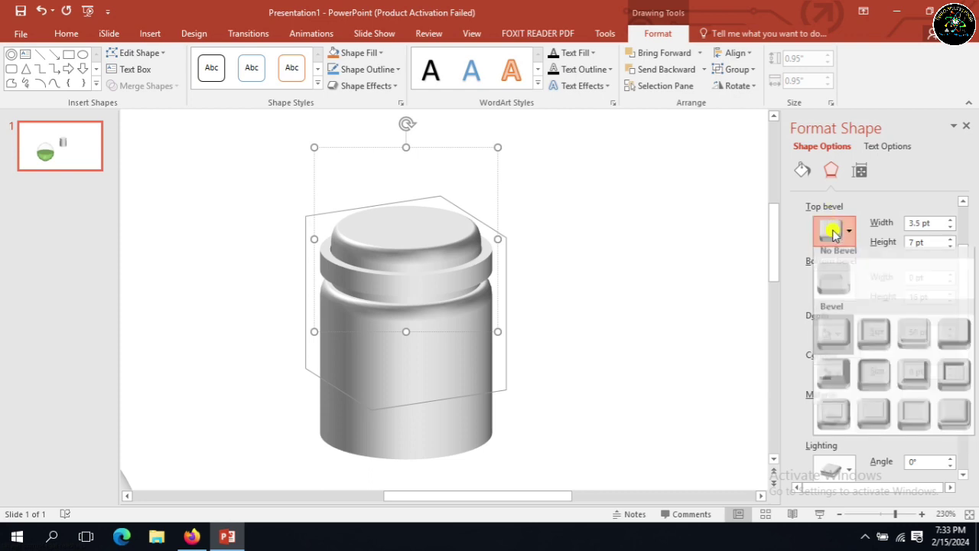
click(839, 282)
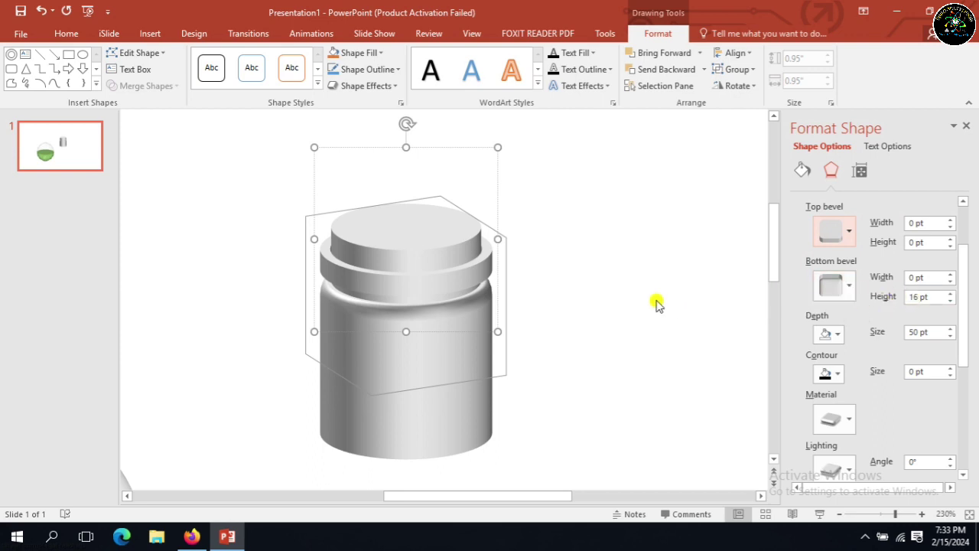
click(466, 280)
- Select the thin ring and give it a 2 pt wide, 2 pt high top bevel
click(467, 273)
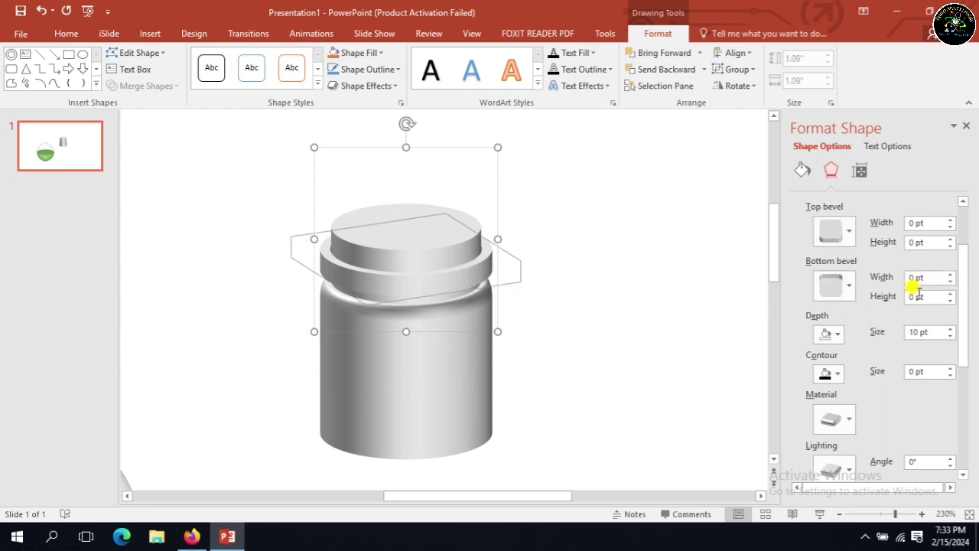
double_click(911, 223)
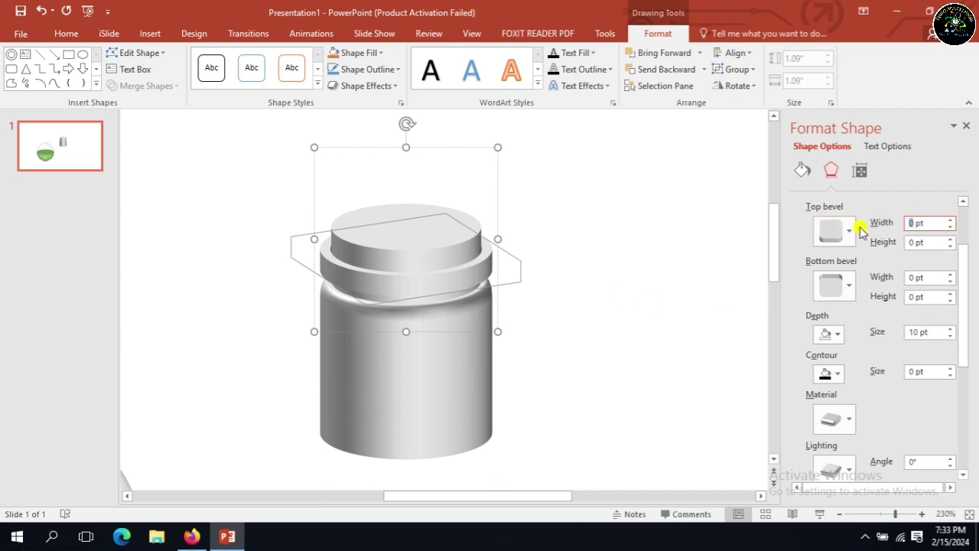
text(3)
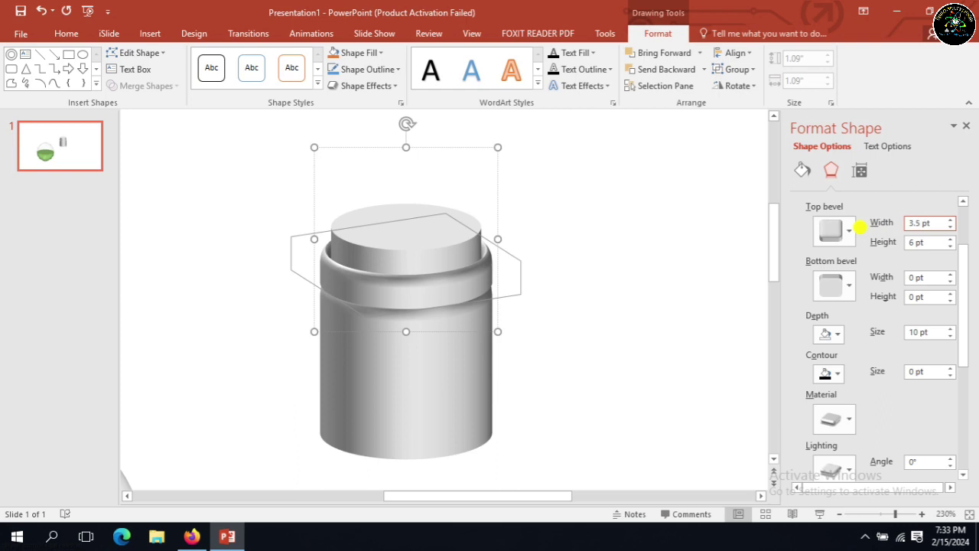
key(BackSpace)
text(2)
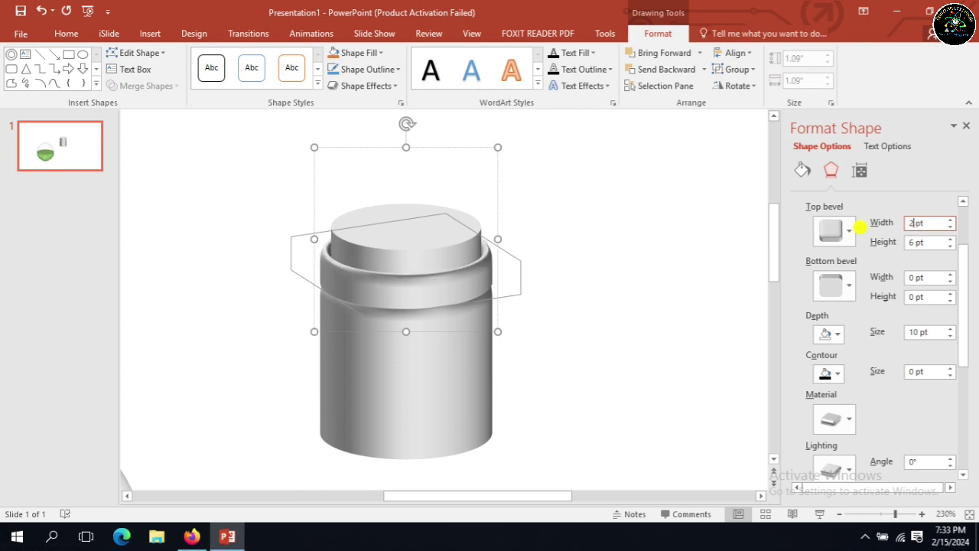
double_click(915, 243)
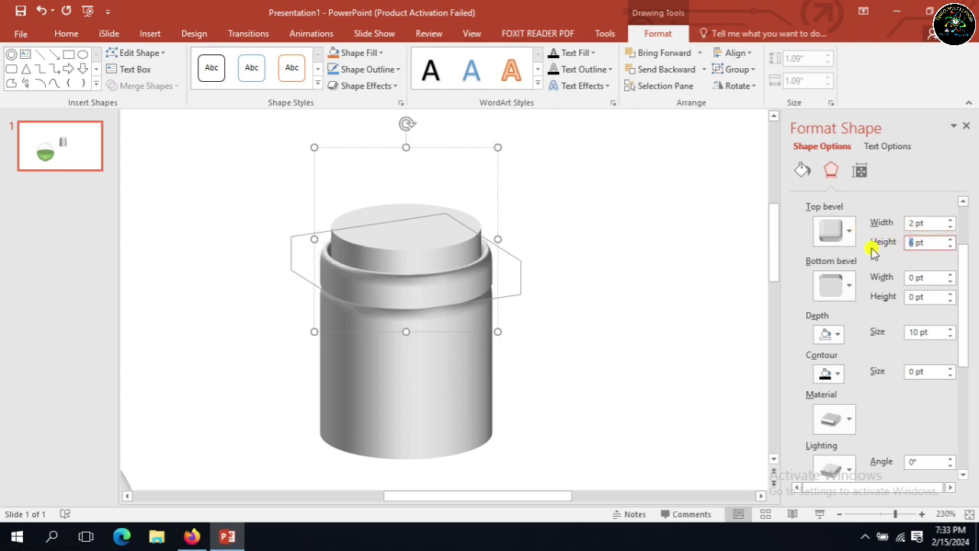
text(2)
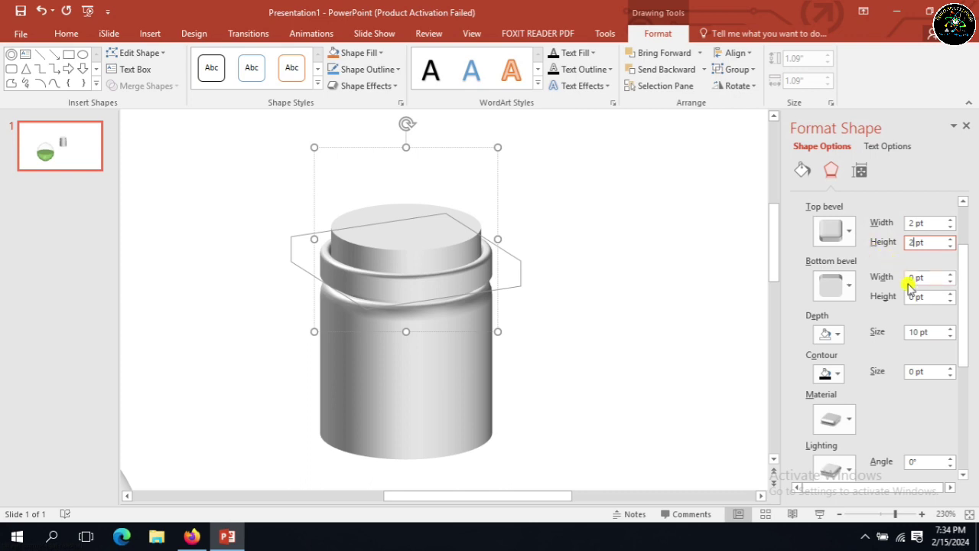
- Give the ring a 2 pt by 2 pt bottom bevel and 0 pt depth
double_click(915, 278)
text(2)
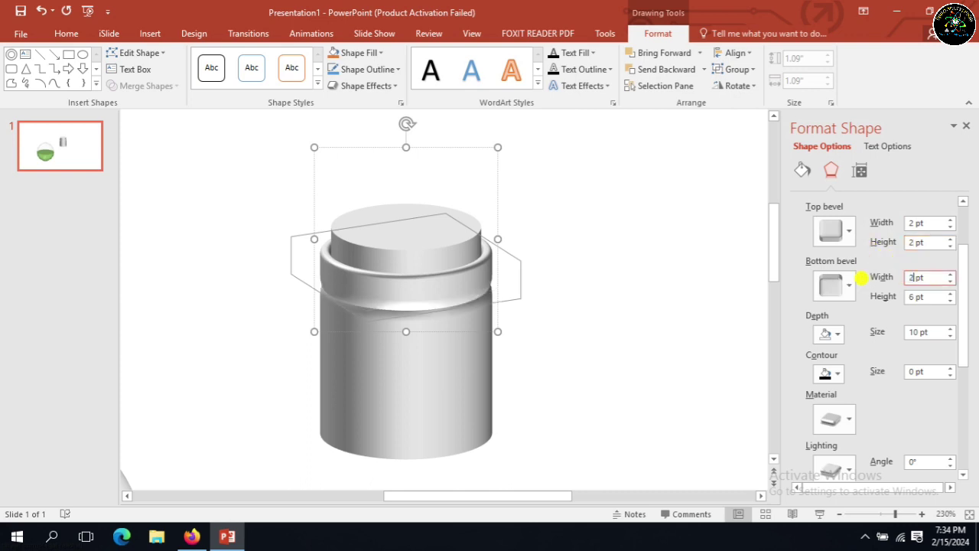
double_click(913, 296)
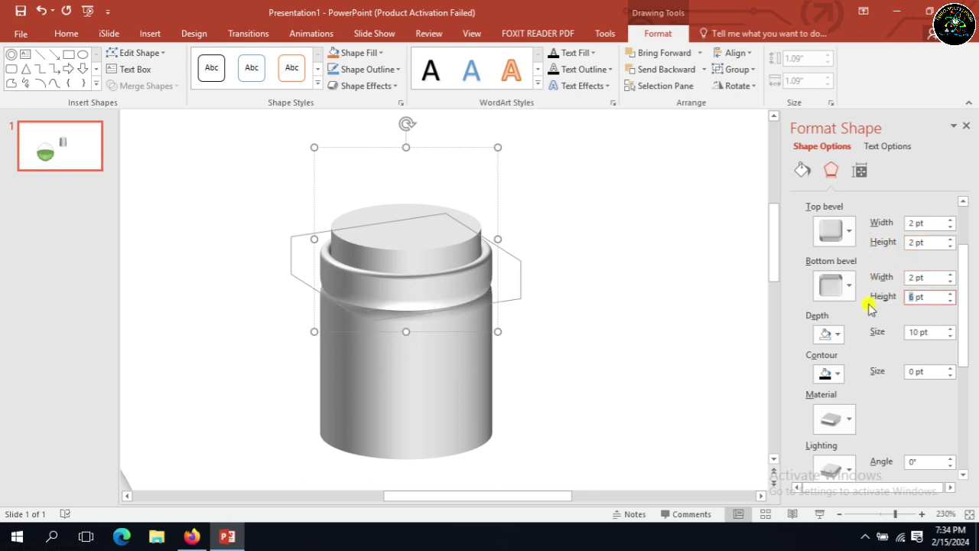
text(2)
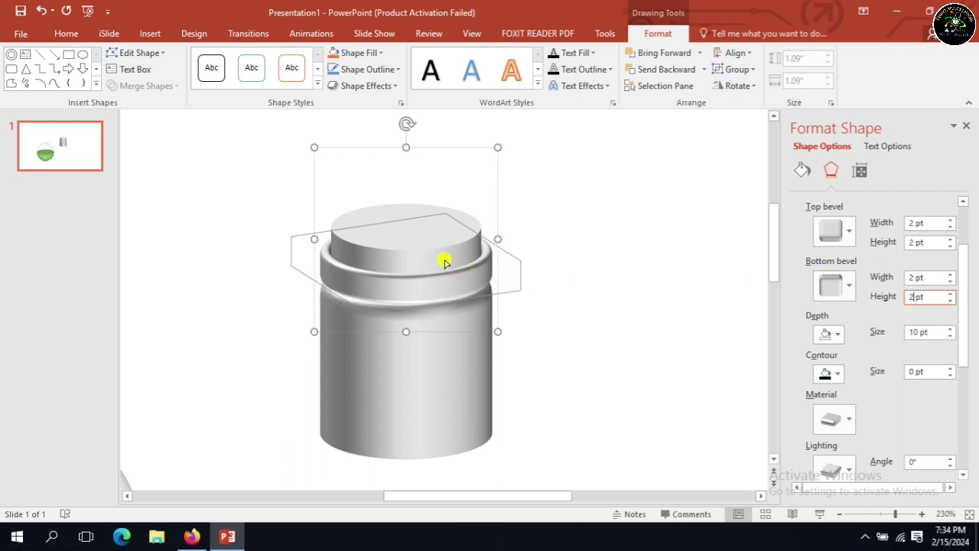
double_click(918, 332)
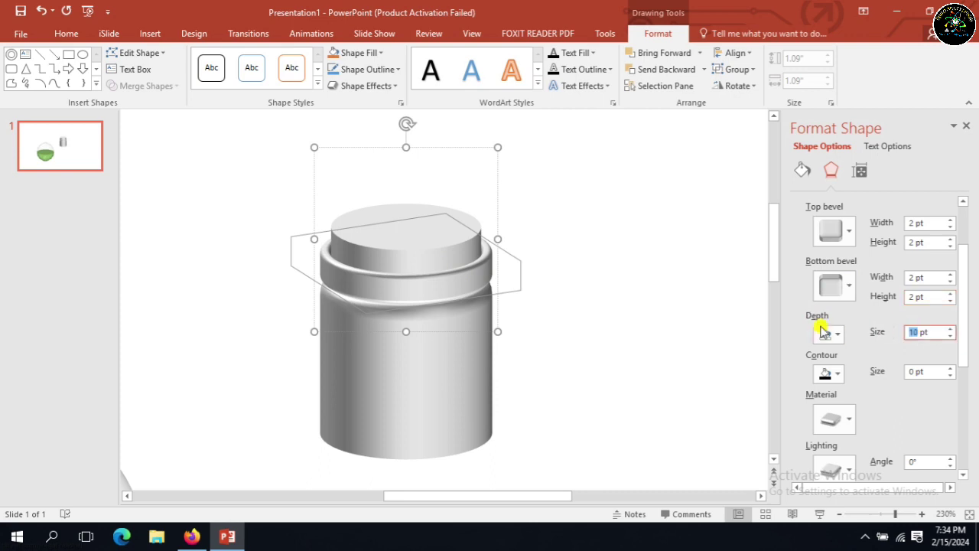
text(0)
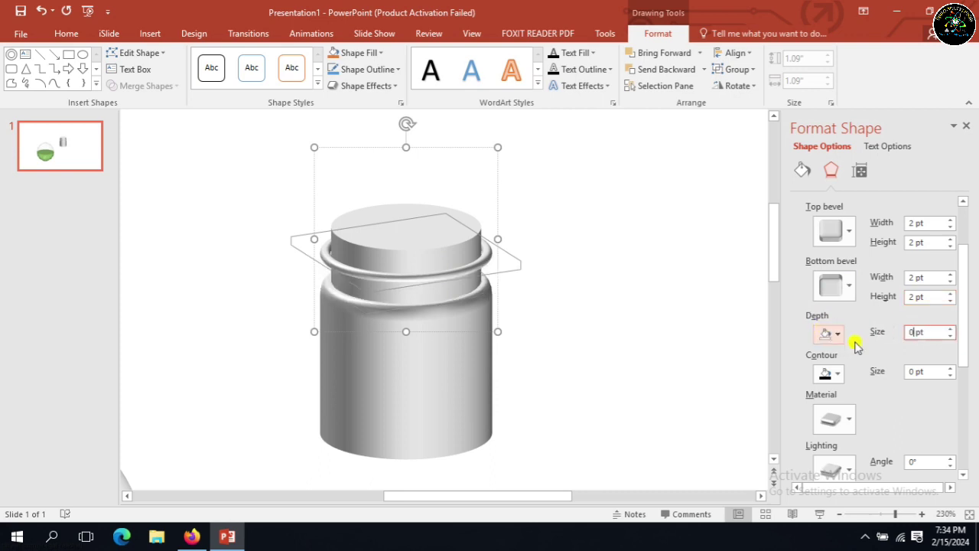
click(428, 282)
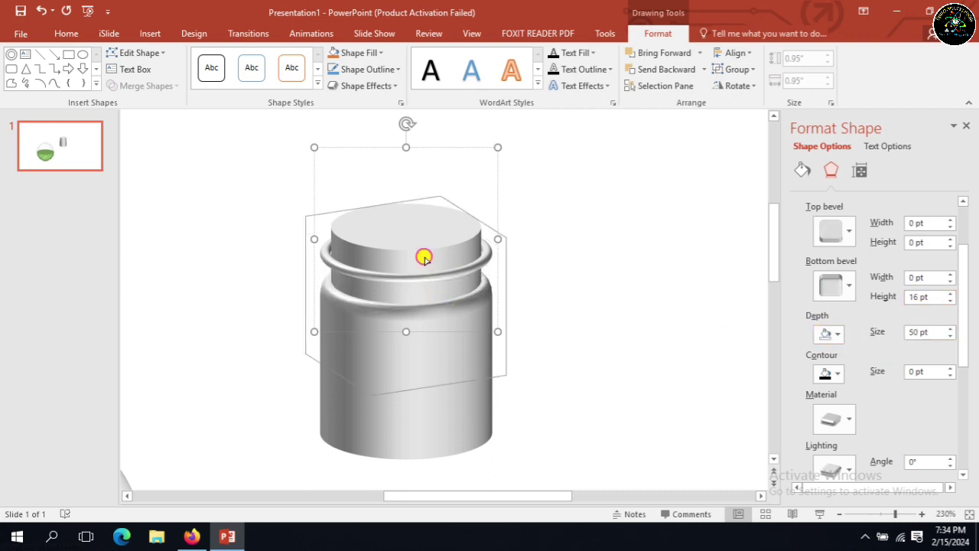
click(469, 272)
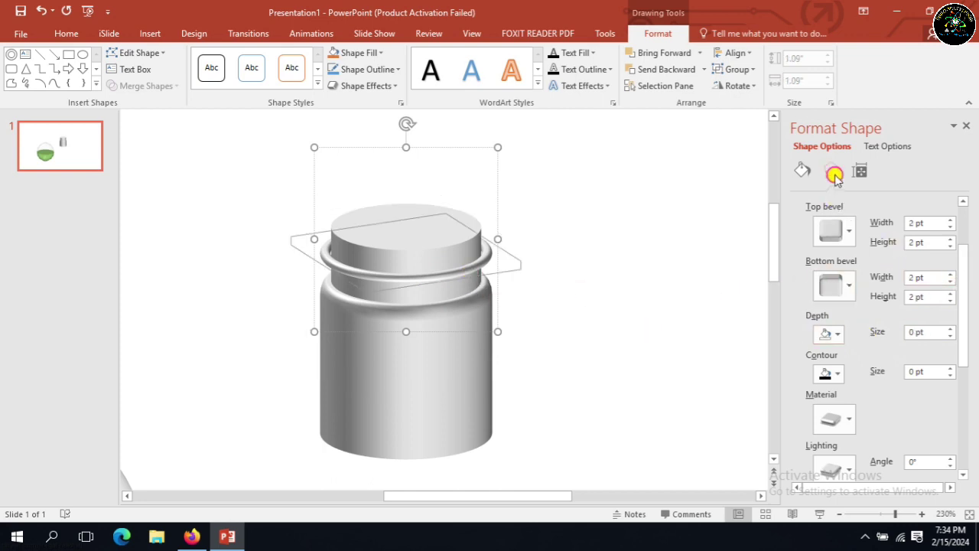
- Raise the ring's distance from ground with the spinner toward the jar's lip
drag(965, 329, 964, 428)
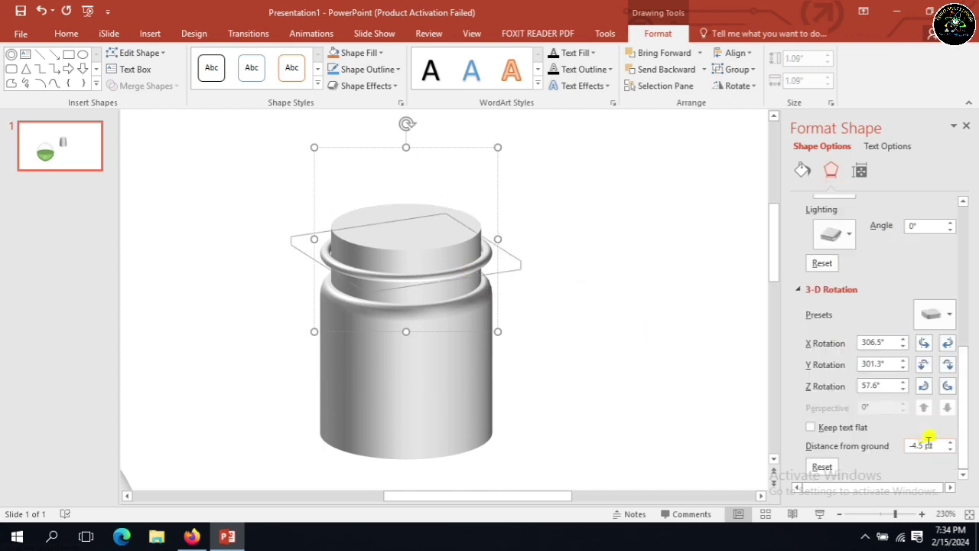
click(951, 442)
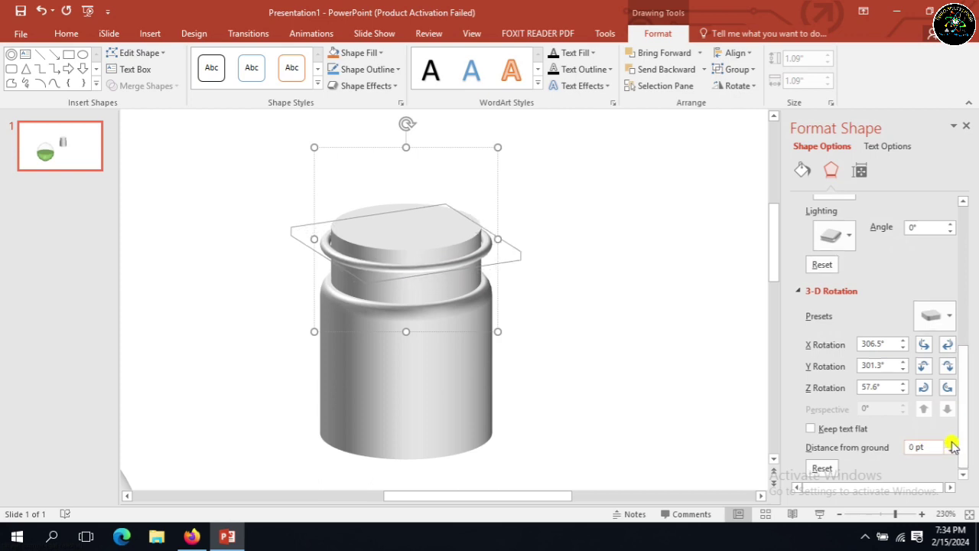
click(951, 443)
click(951, 443)
click(951, 443)
click(951, 443)
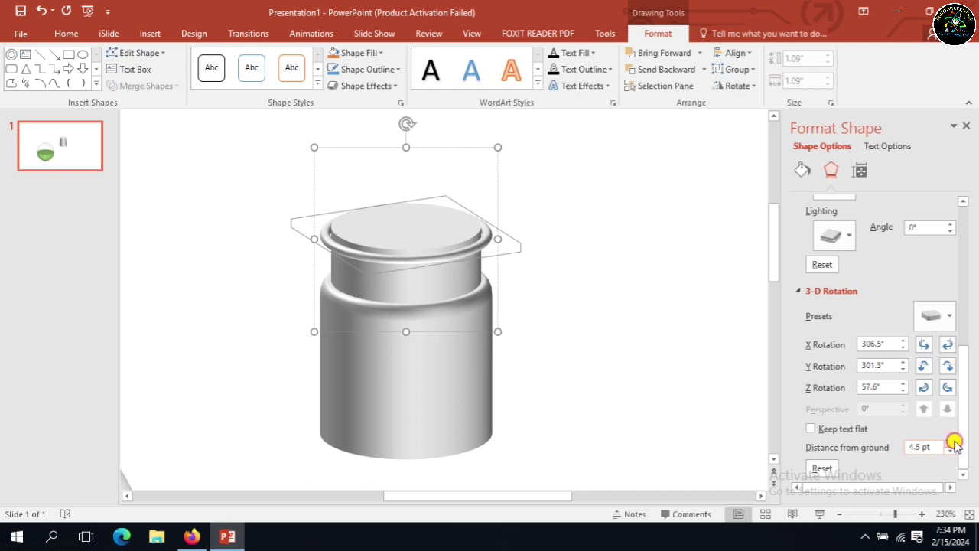
click(951, 443)
click(952, 442)
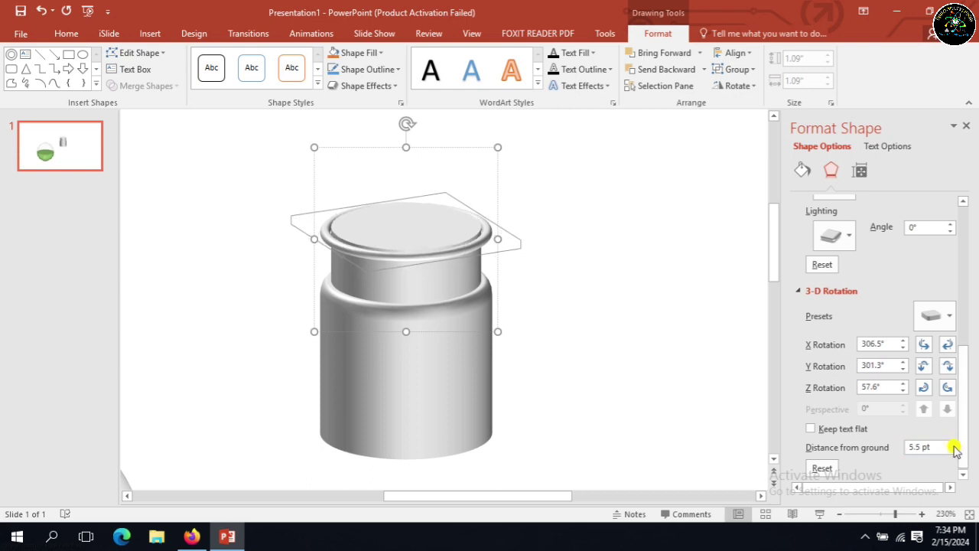
click(952, 443)
click(951, 443)
click(952, 444)
click(952, 444)
click(952, 444)
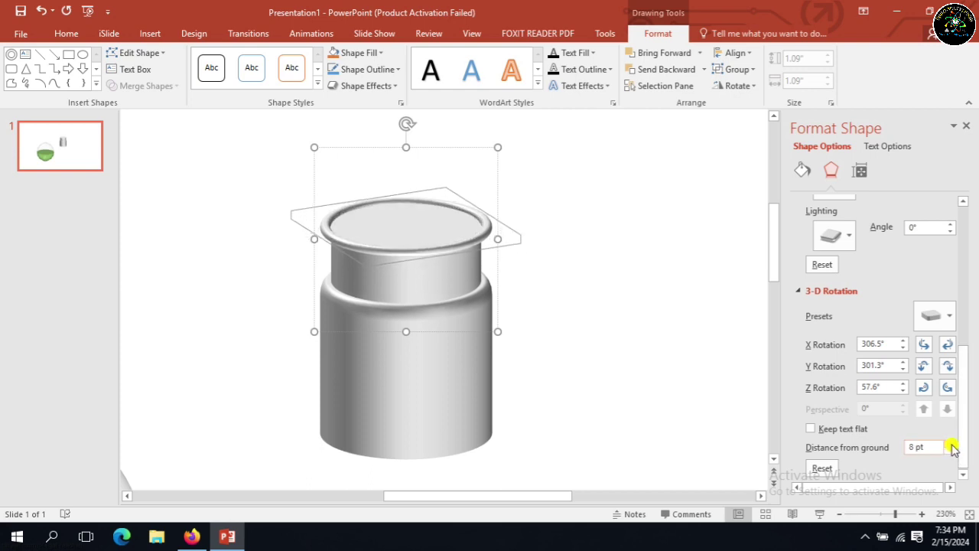
click(951, 444)
click(952, 443)
click(952, 443)
- Undo, nudge the distance from ground to 10 pt, then enter -19.5 pt
key(ctrl+z)
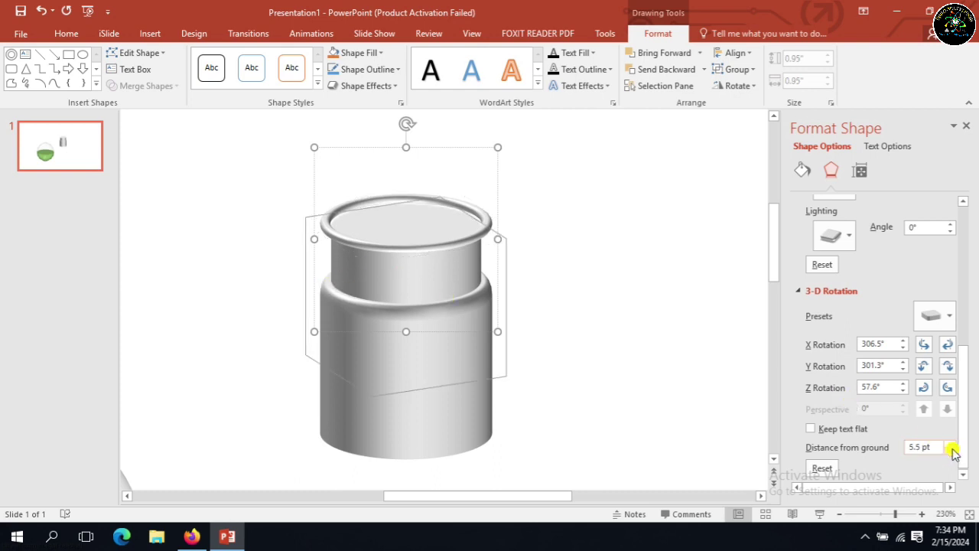
click(952, 450)
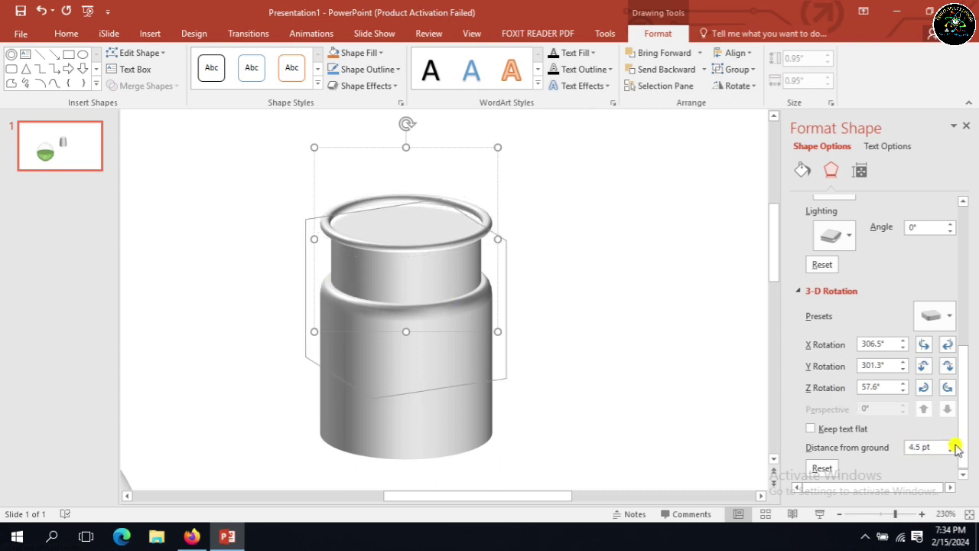
click(953, 445)
click(953, 445)
click(953, 444)
click(953, 445)
click(953, 445)
click(953, 444)
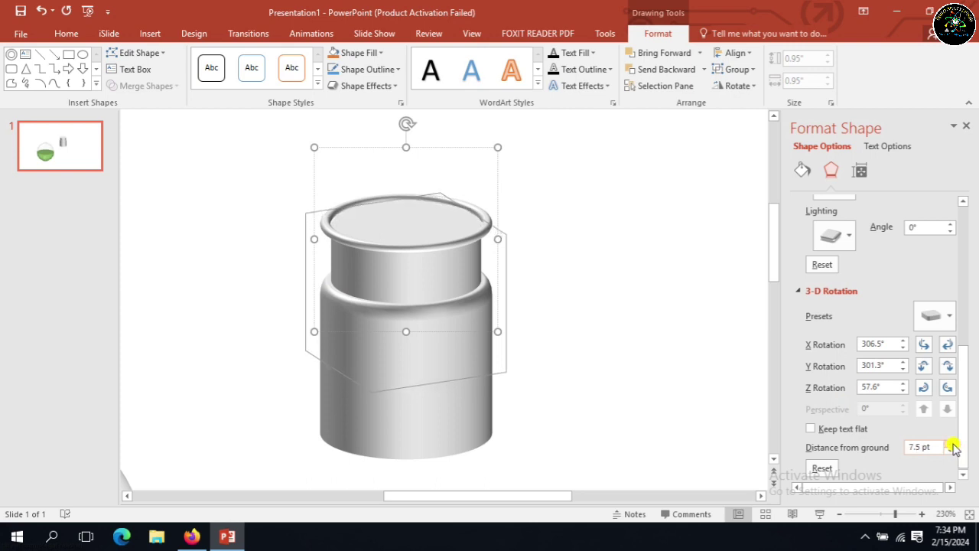
click(953, 444)
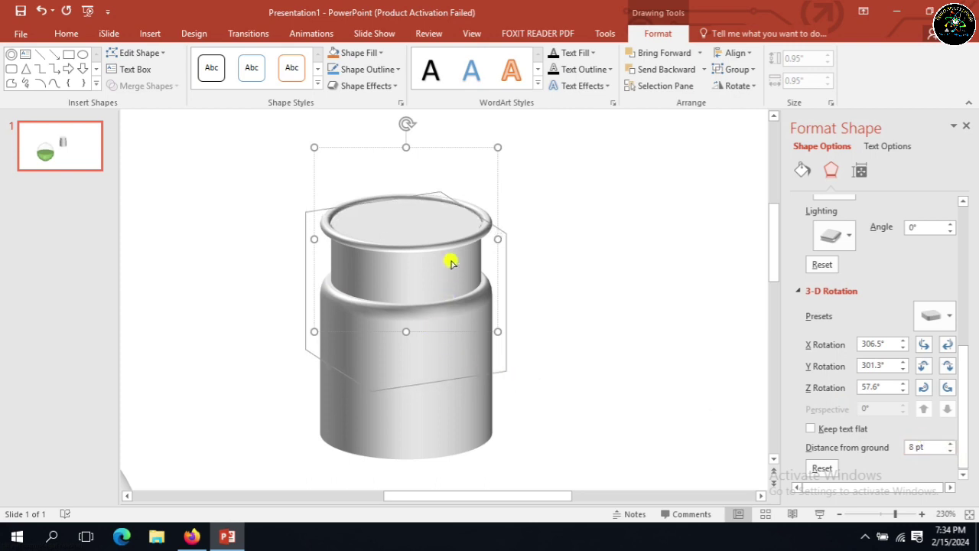
key(Up)
key(Up)
key(Up)
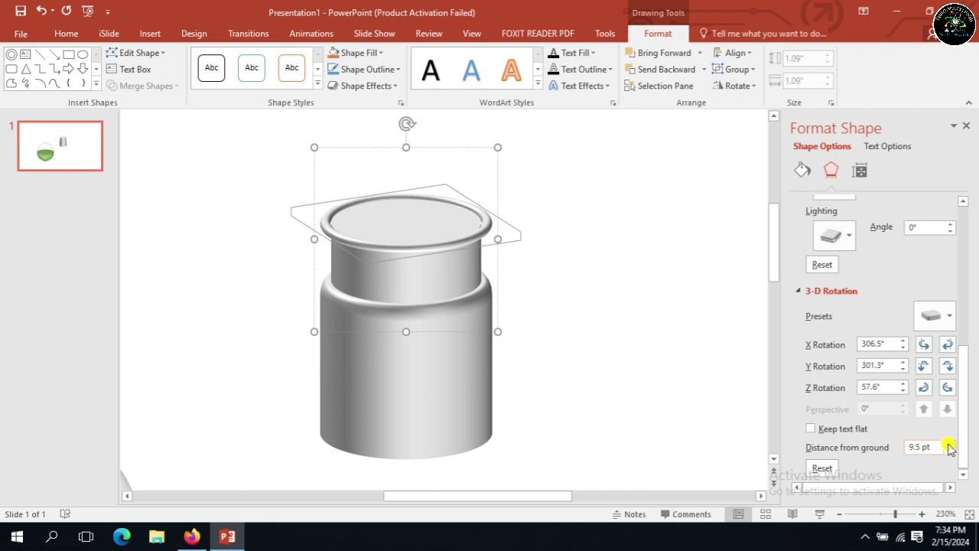
click(950, 445)
text(-19.5)
key(Return)
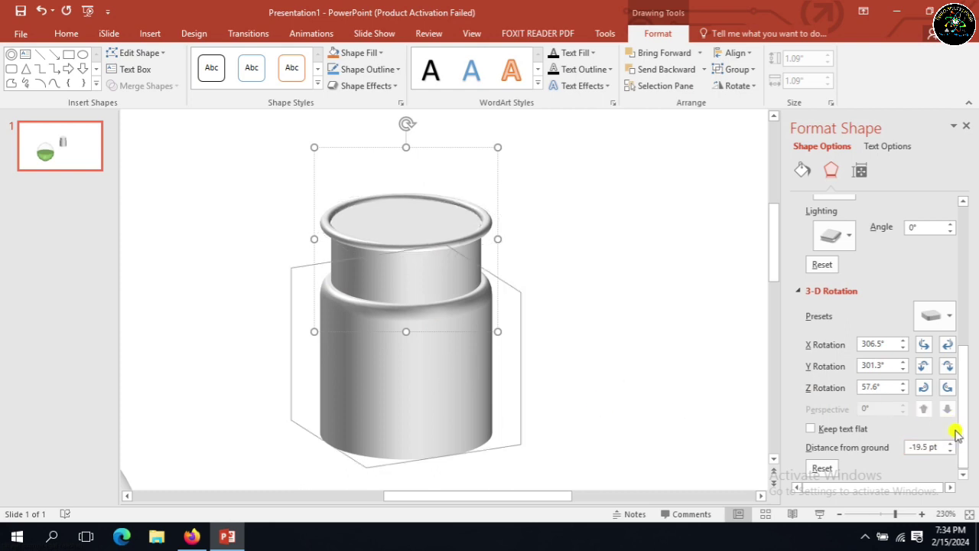
- Fine-tune the distance from ground between -10 and -23 pt, settling at -18 pt
click(951, 443)
click(951, 443)
click(952, 443)
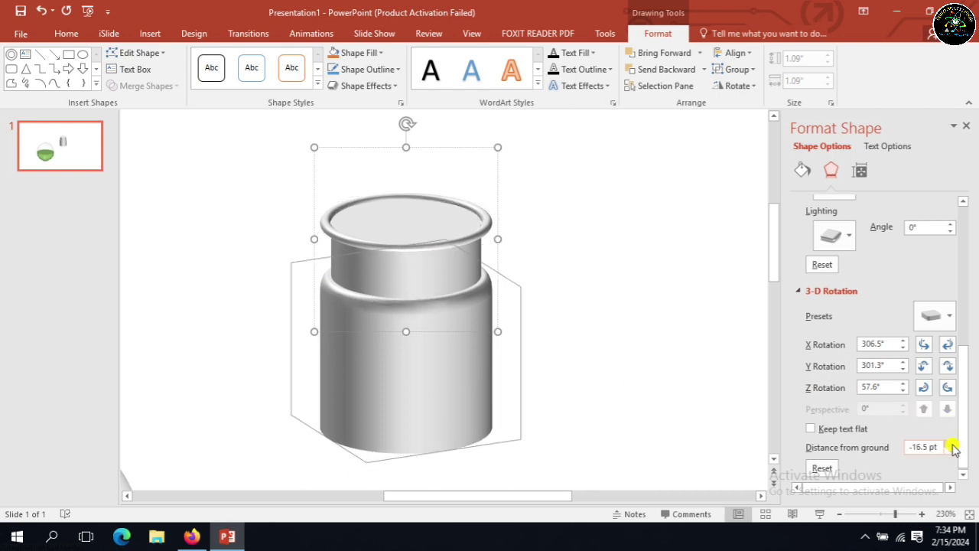
click(951, 443)
click(952, 443)
click(952, 443)
click(951, 443)
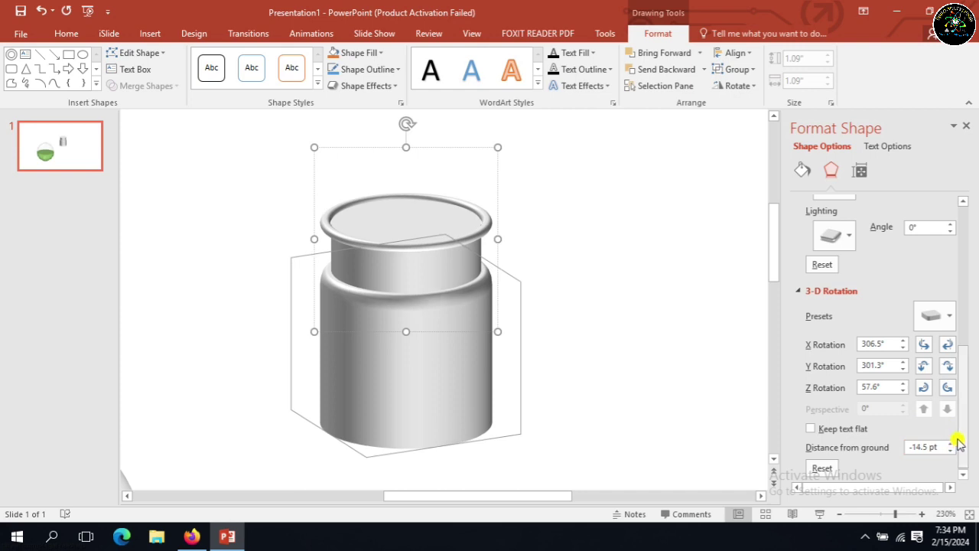
click(951, 443)
click(951, 443)
click(951, 443)
click(952, 443)
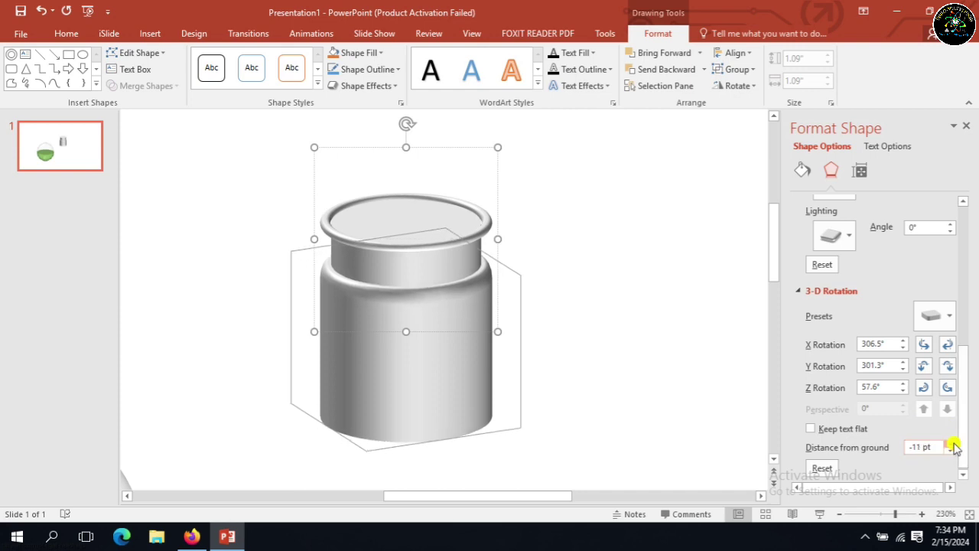
click(952, 443)
click(952, 443)
click(952, 443)
click(952, 443)
click(951, 443)
click(952, 443)
click(951, 442)
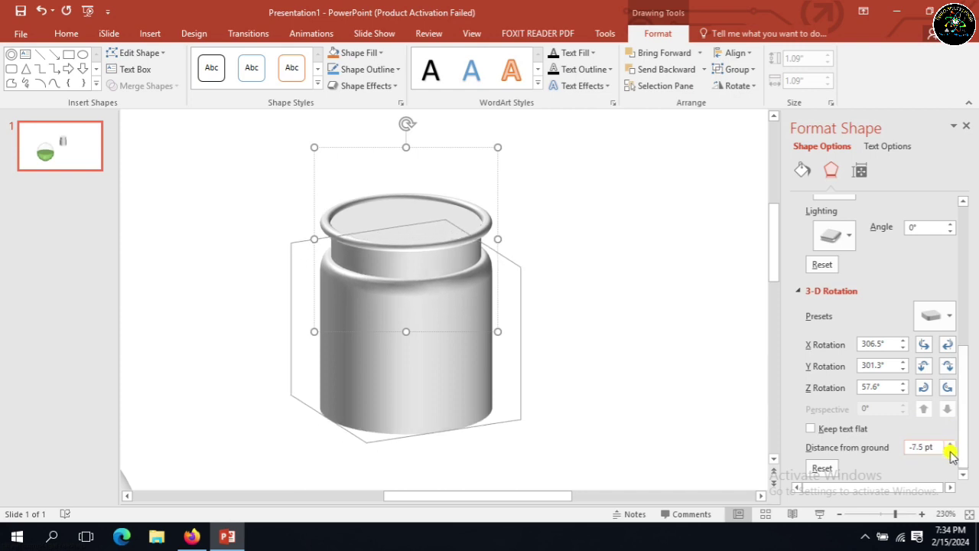
click(952, 451)
click(951, 452)
click(952, 451)
click(951, 451)
click(952, 452)
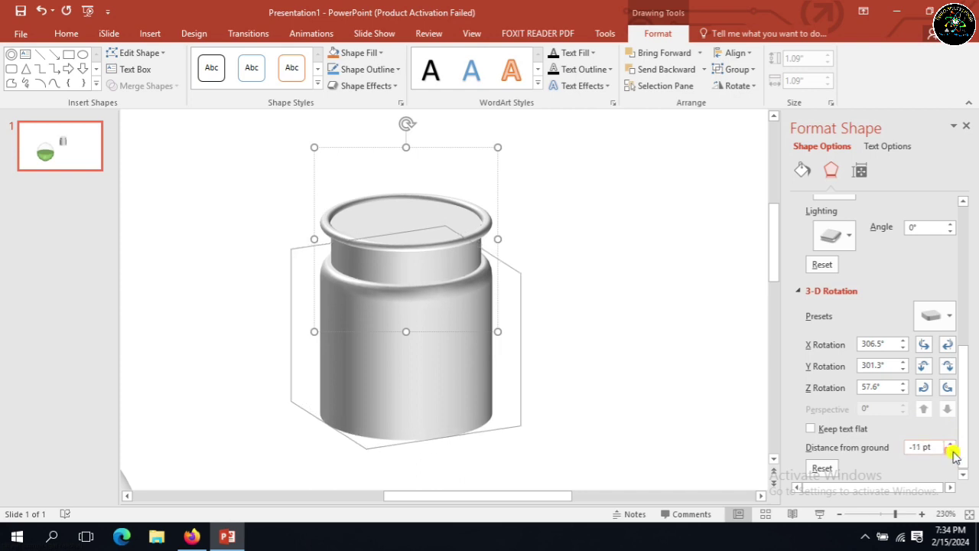
click(952, 451)
click(952, 452)
click(951, 452)
click(952, 451)
click(952, 452)
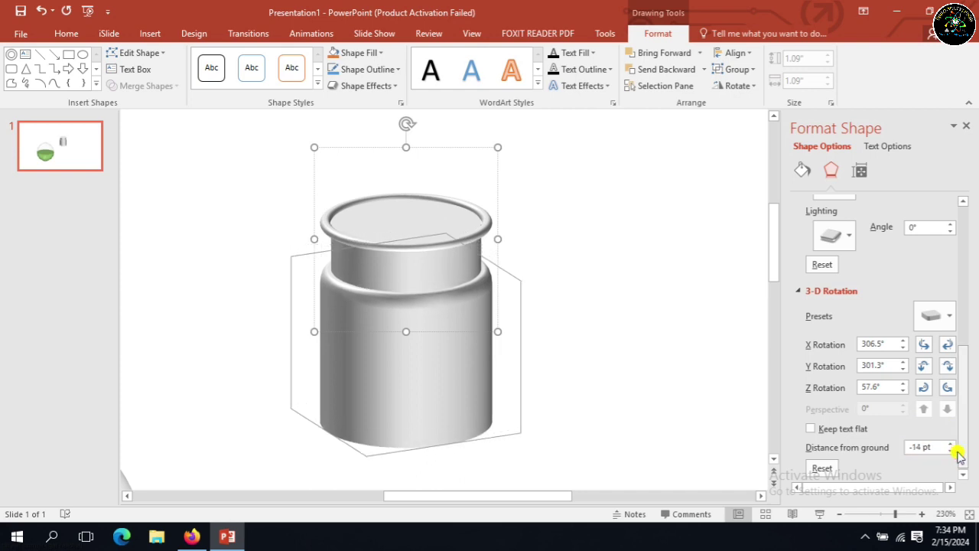
click(952, 451)
click(952, 451)
click(951, 452)
click(951, 452)
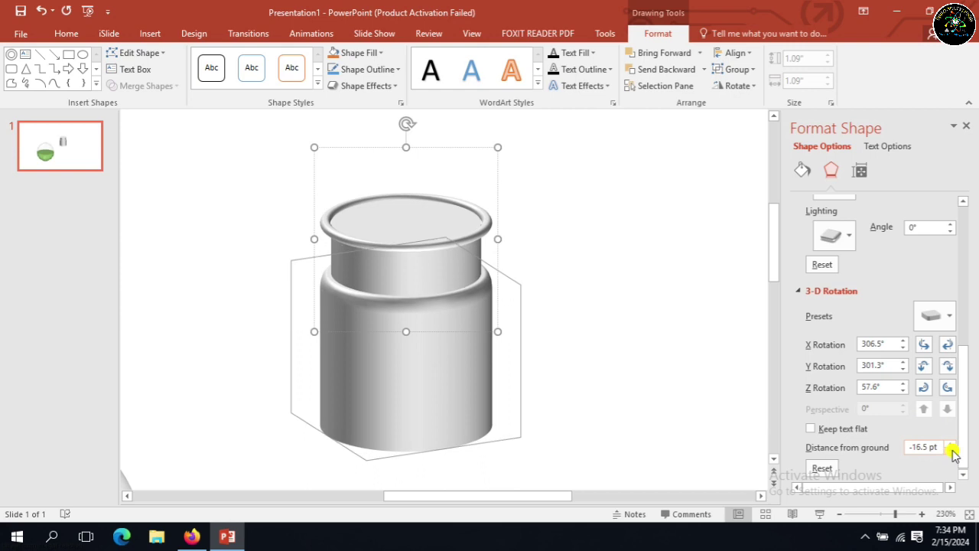
click(952, 451)
click(952, 452)
click(951, 451)
click(952, 451)
click(952, 451)
click(952, 451)
click(952, 452)
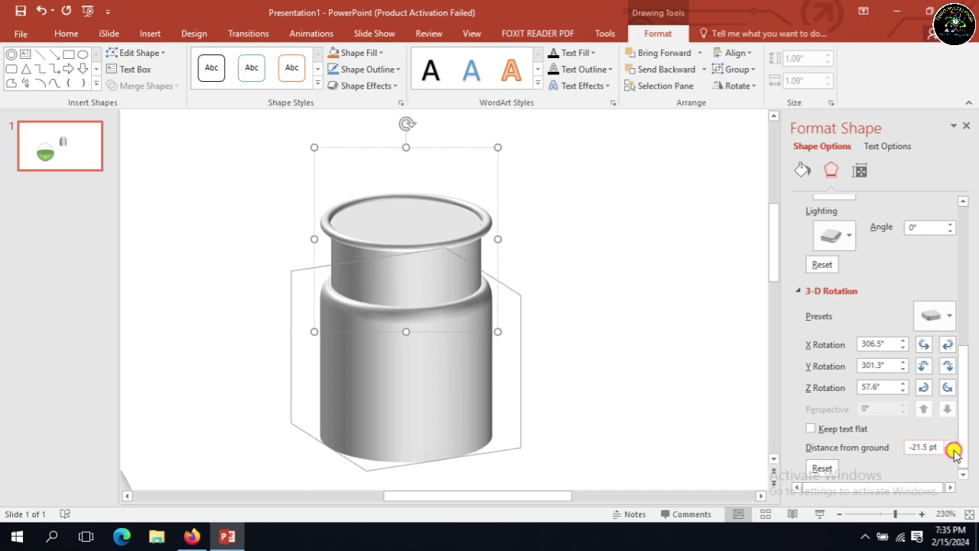
click(953, 453)
click(953, 453)
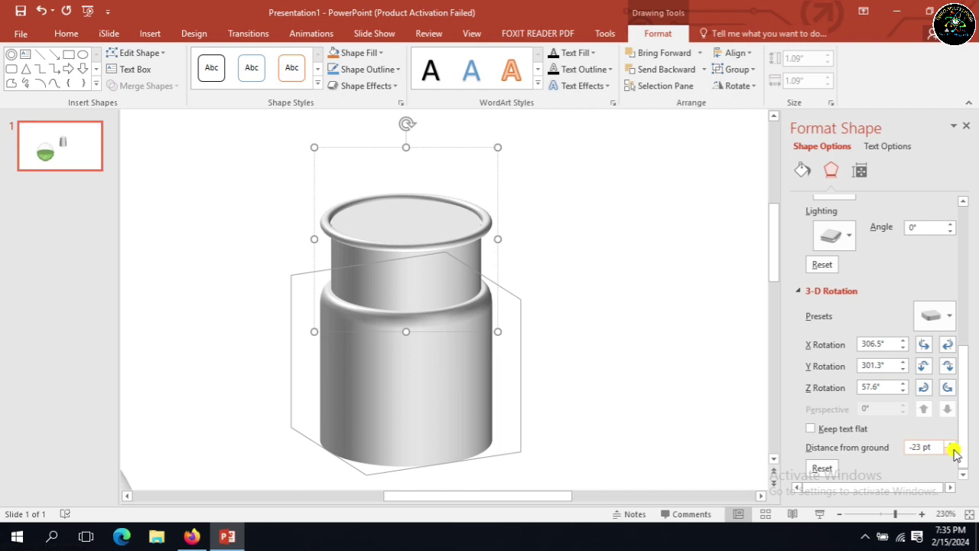
click(952, 443)
click(952, 444)
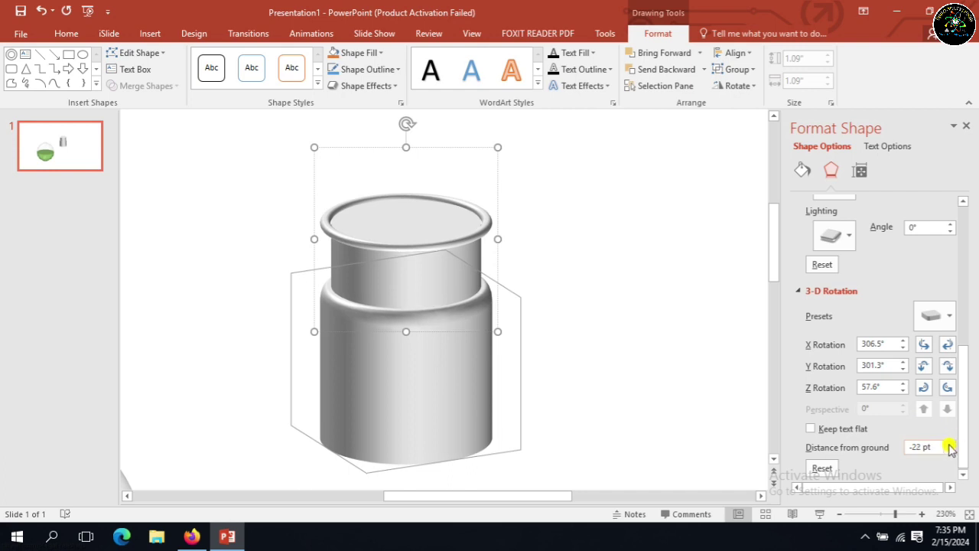
click(952, 444)
click(952, 444)
click(951, 443)
click(952, 443)
click(952, 443)
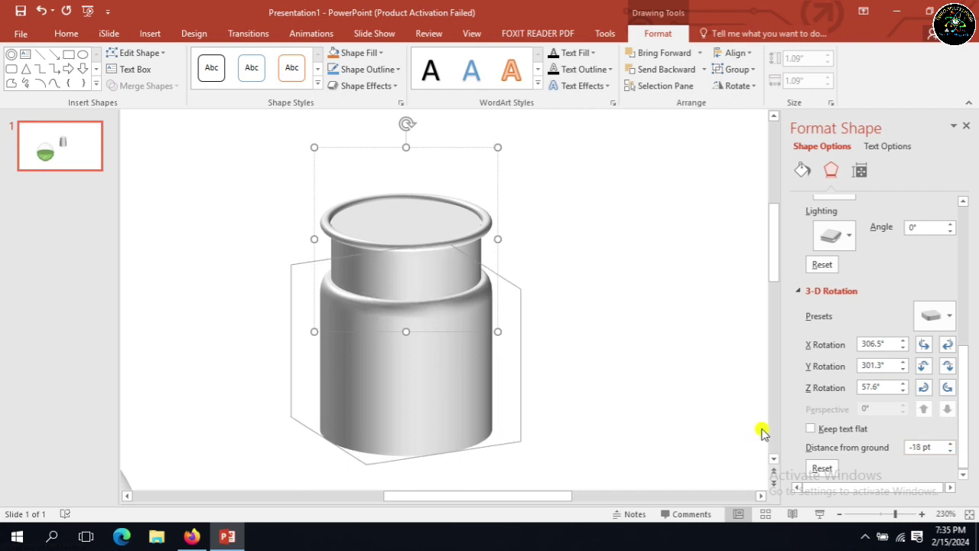
- Reselect the upper cylinder and change its solid fill to a grey theme swatch
click(704, 419)
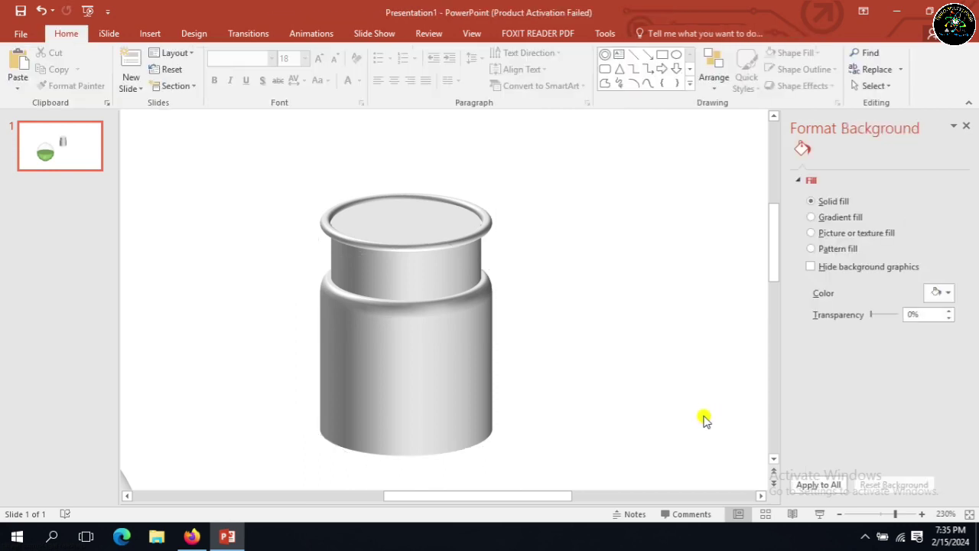
click(947, 293)
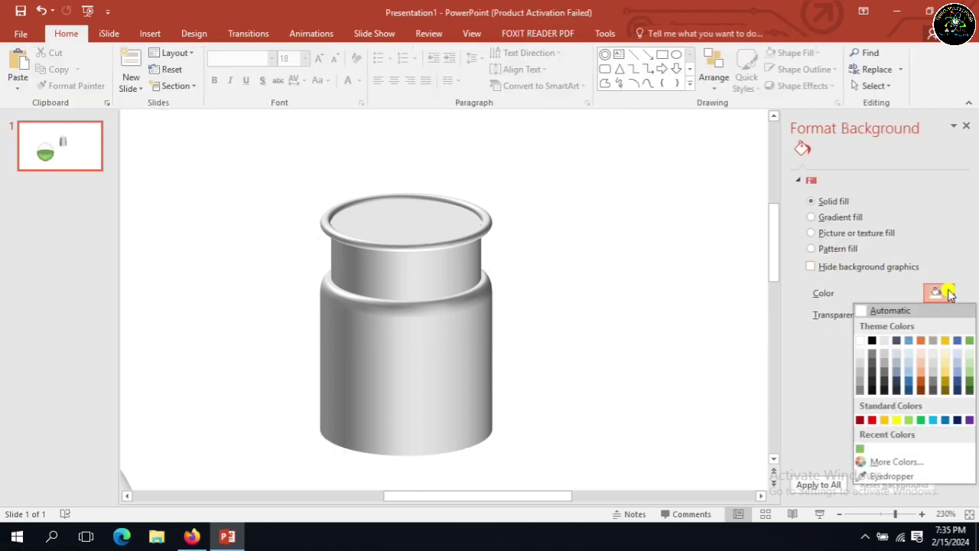
click(497, 353)
click(439, 325)
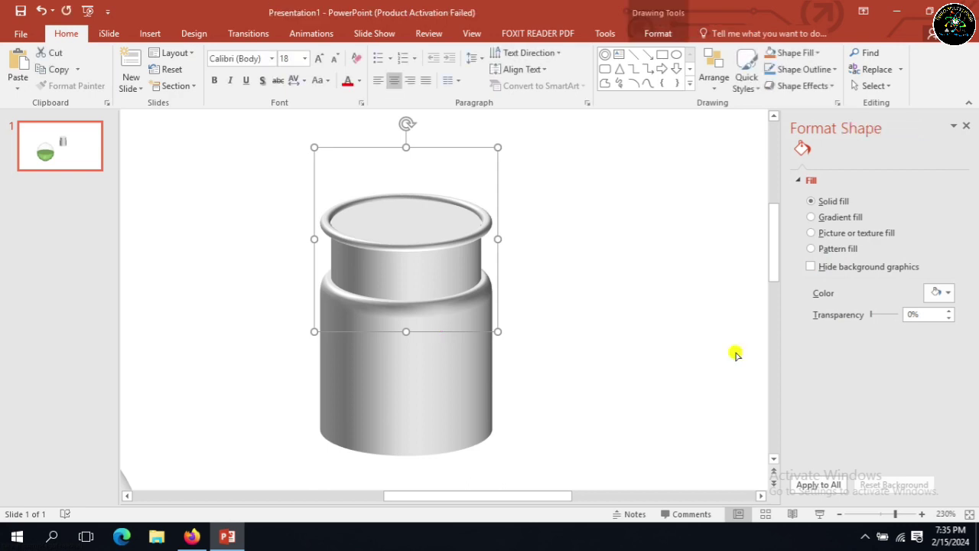
click(946, 312)
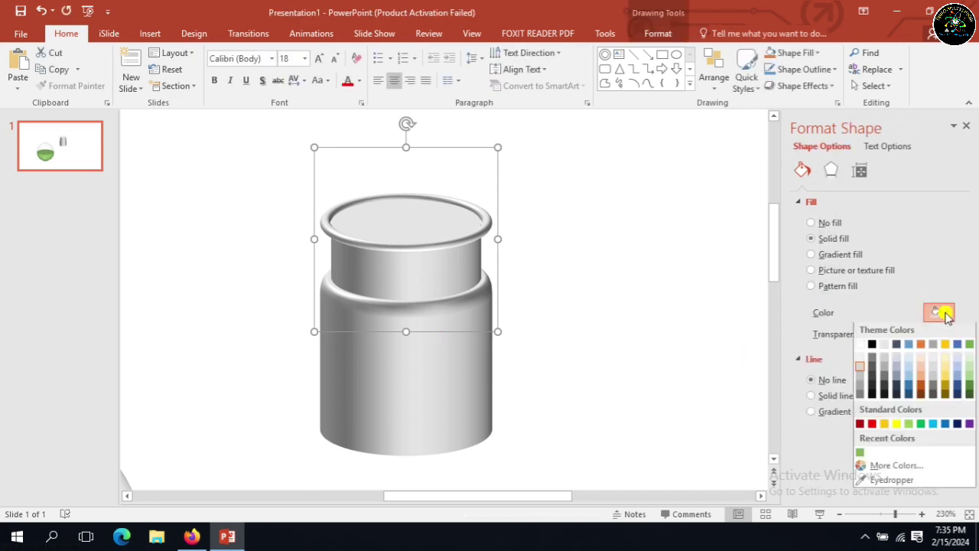
click(861, 388)
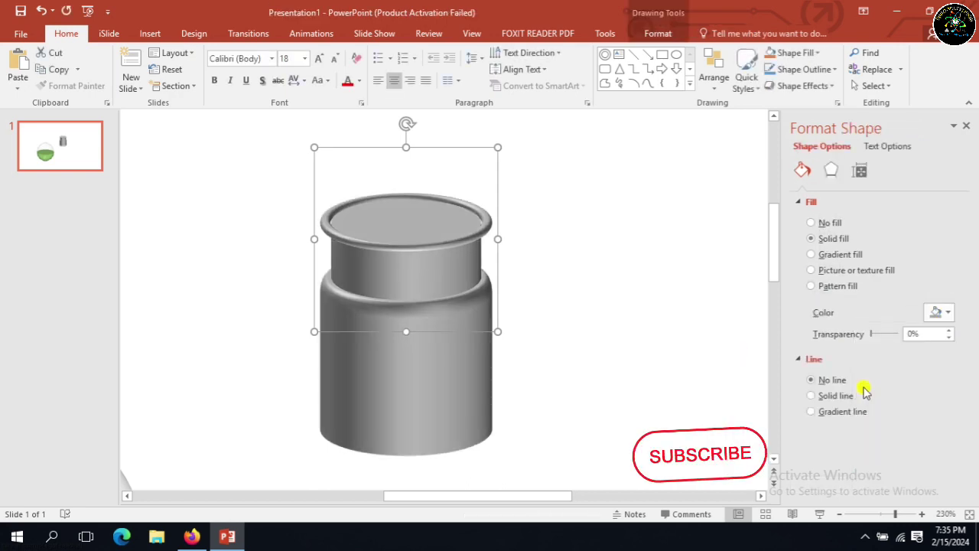
click(949, 312)
click(861, 383)
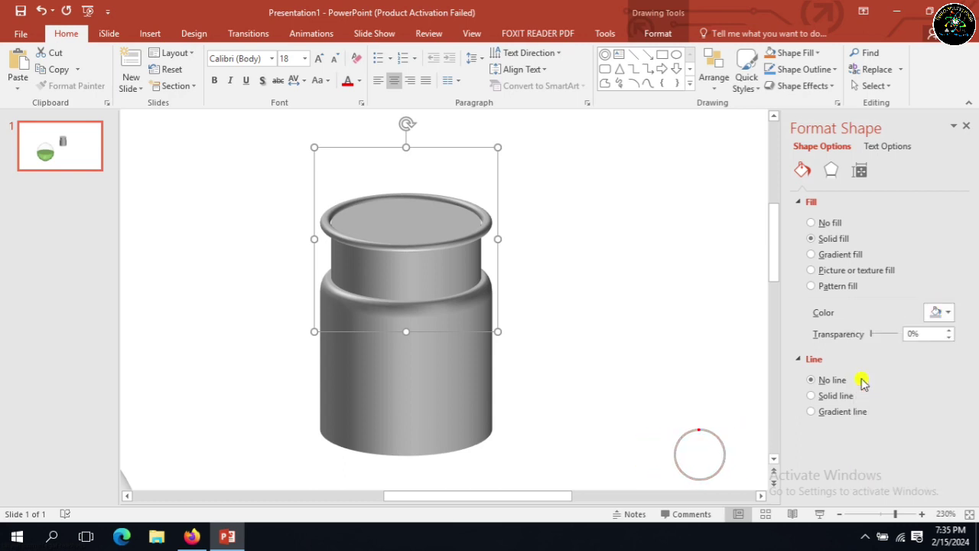
click(612, 376)
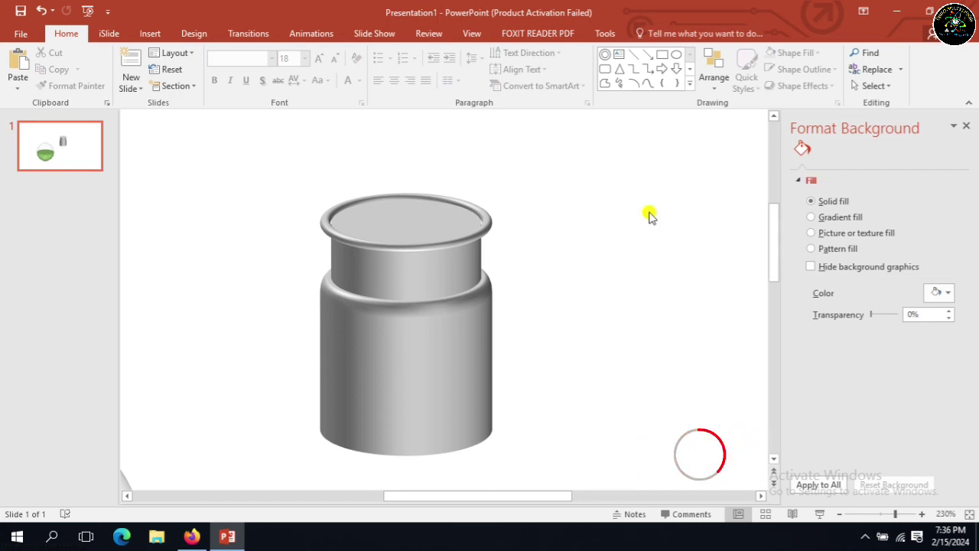
click(468, 279)
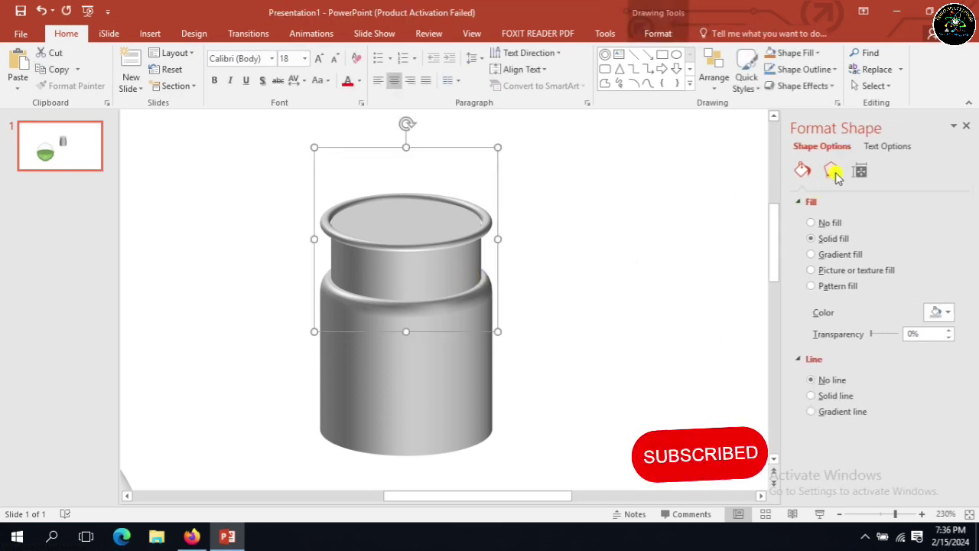
- Apply the Flat standard 3-D material to the upper cylinder
click(833, 170)
scroll(887, 368, down, 2)
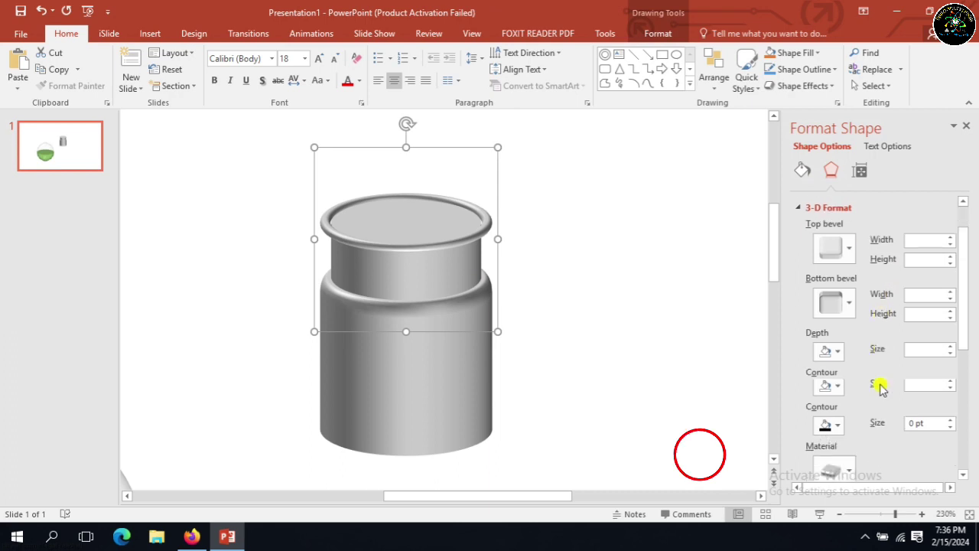
scroll(880, 386, down, 1)
scroll(877, 389, down, 2)
click(838, 331)
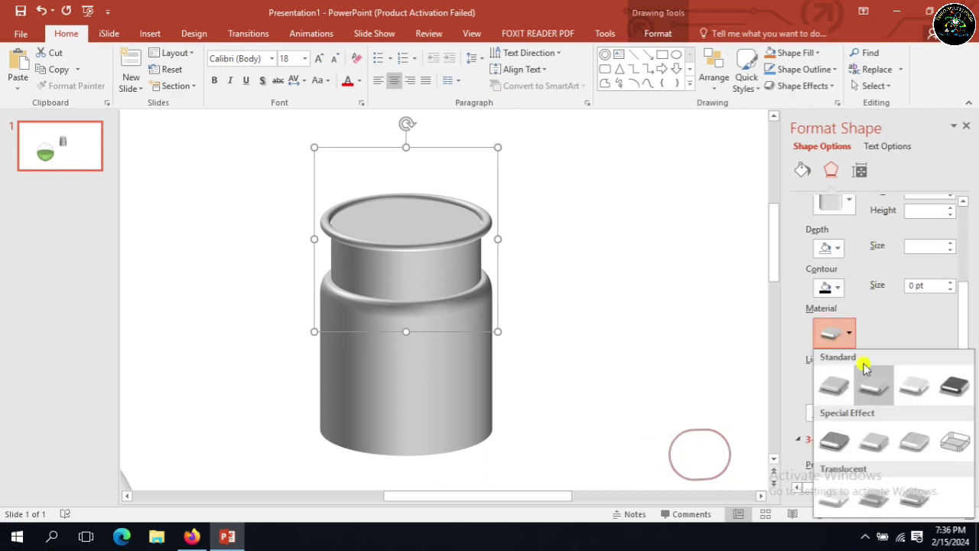
click(912, 441)
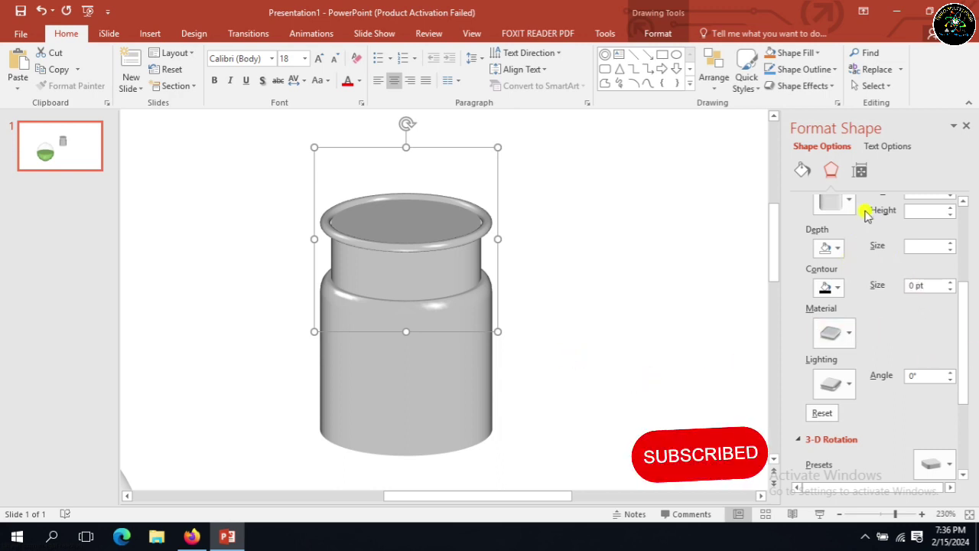
scroll(877, 260, up, 5)
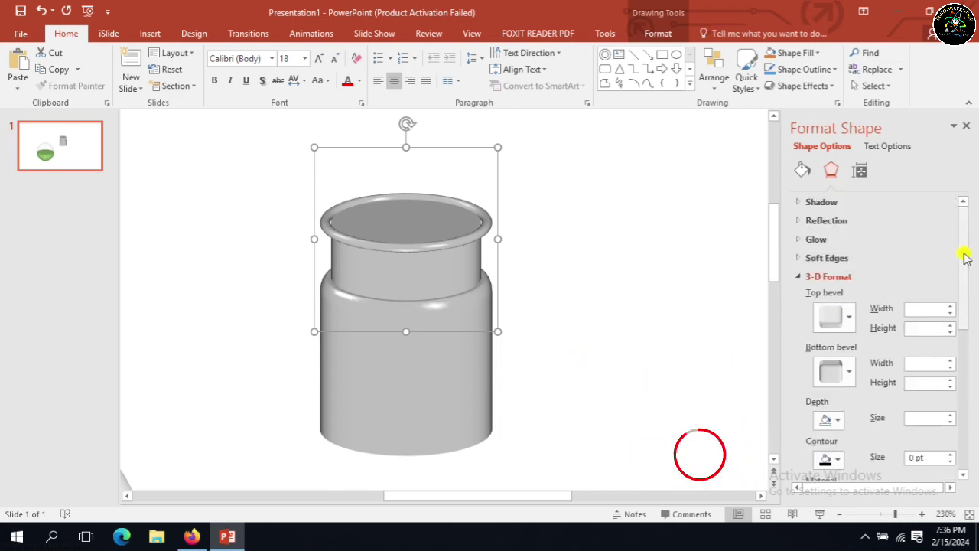
drag(962, 255, 962, 367)
- Set the cylinder's 3-D Y Rotation to 275° and zoom out on the slide
click(940, 313)
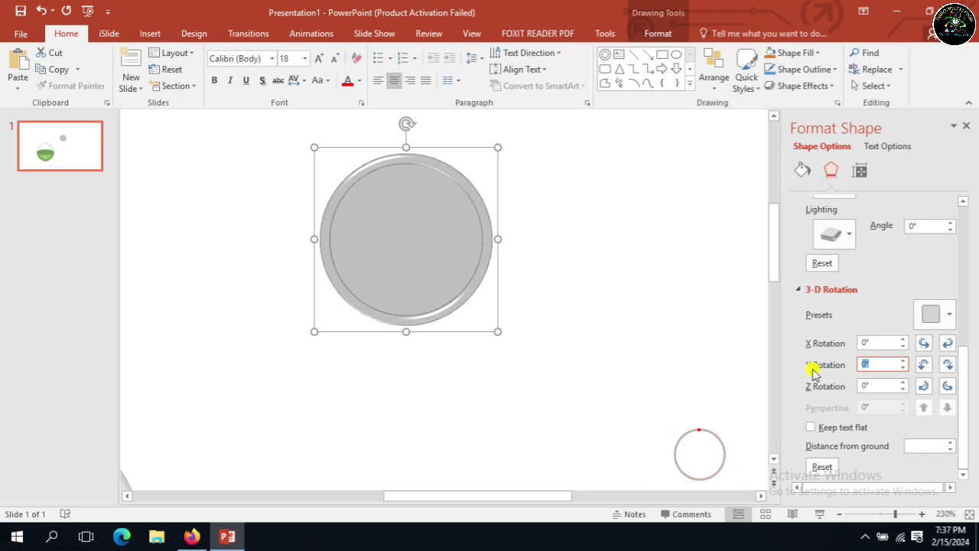
text(275)
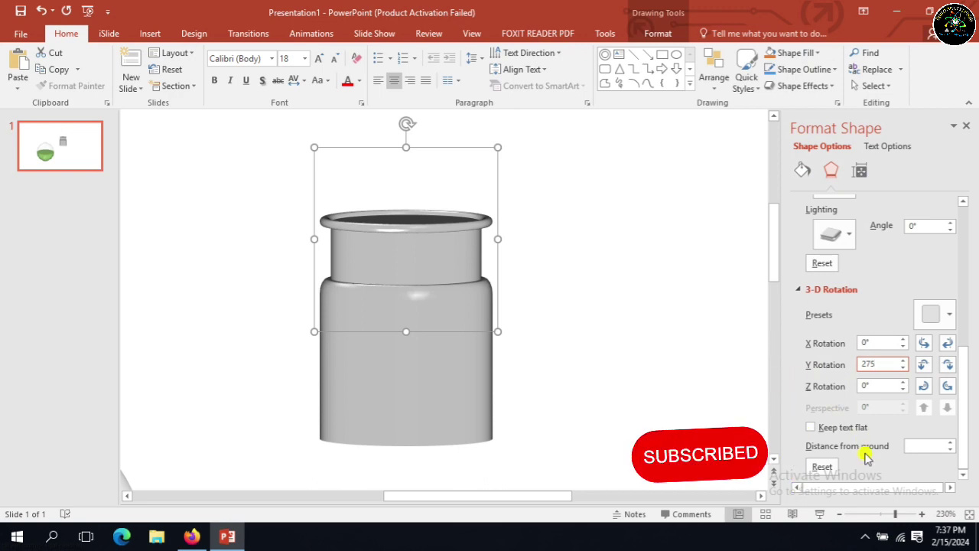
click(839, 514)
click(839, 514)
click(839, 514)
click(840, 515)
- Move the grey cylinder onto the top of the green-liquid sphere
click(873, 514)
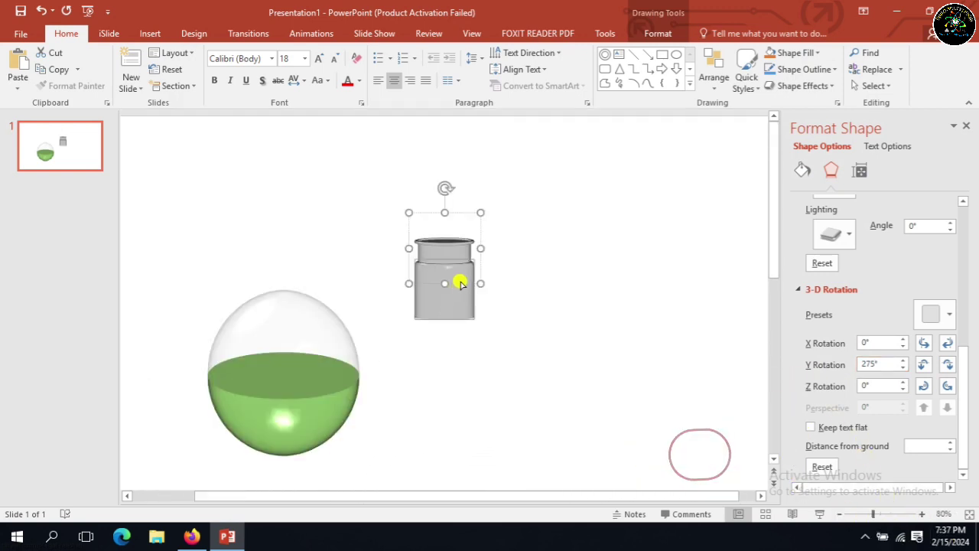
click(525, 284)
click(462, 254)
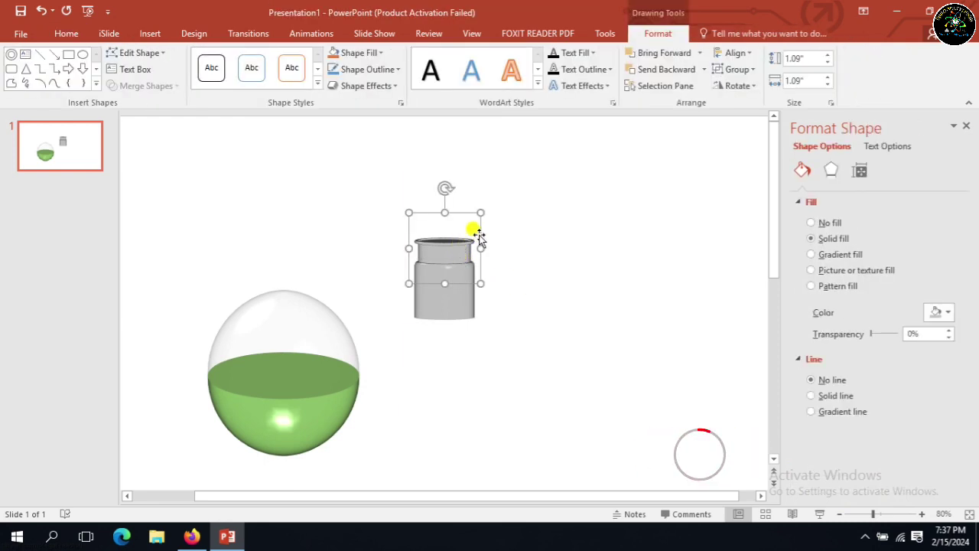
drag(479, 238, 316, 212)
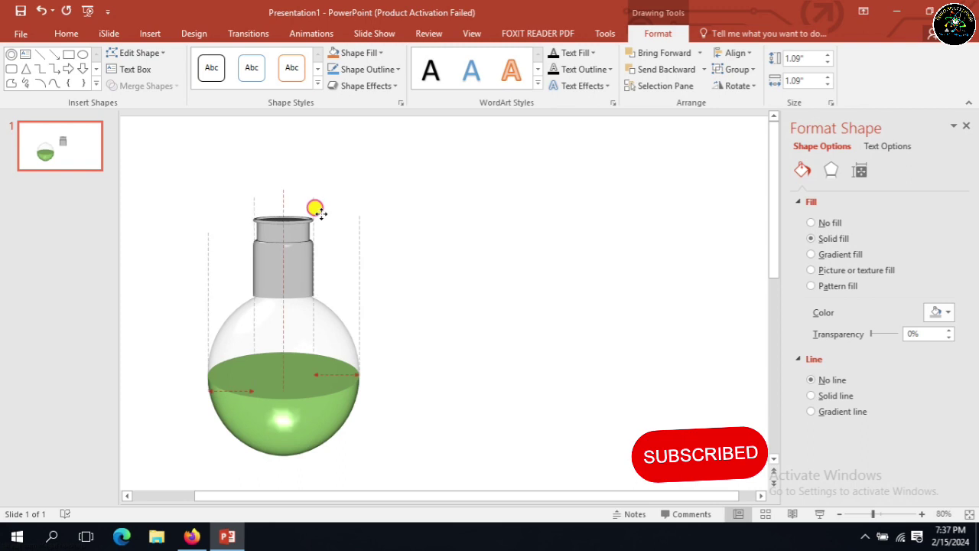
drag(315, 209, 317, 211)
click(449, 272)
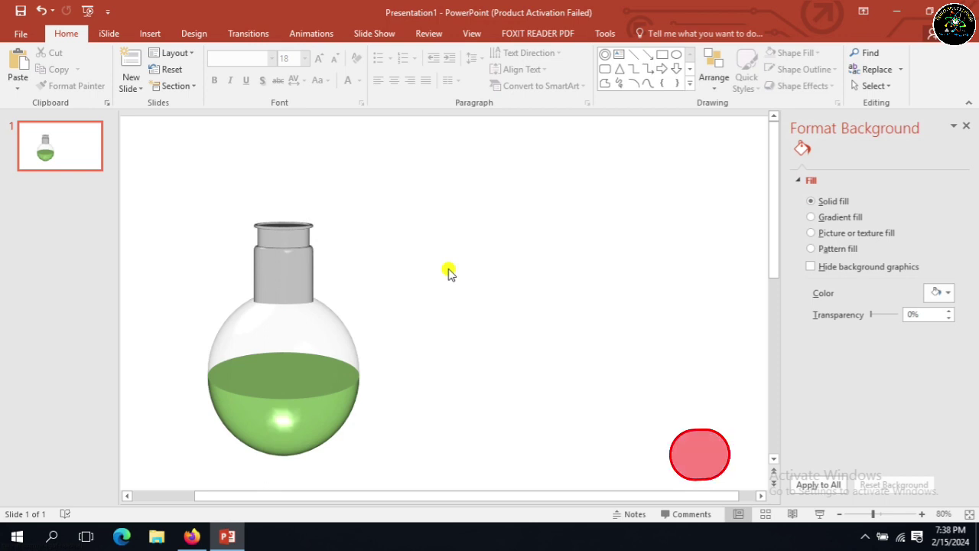
- Give the flask neck a white solid fill
click(300, 288)
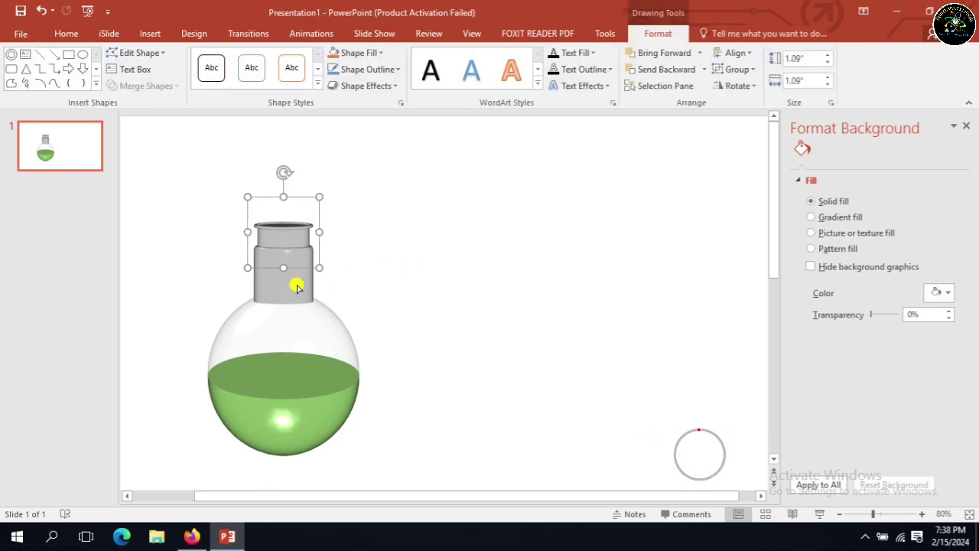
click(809, 238)
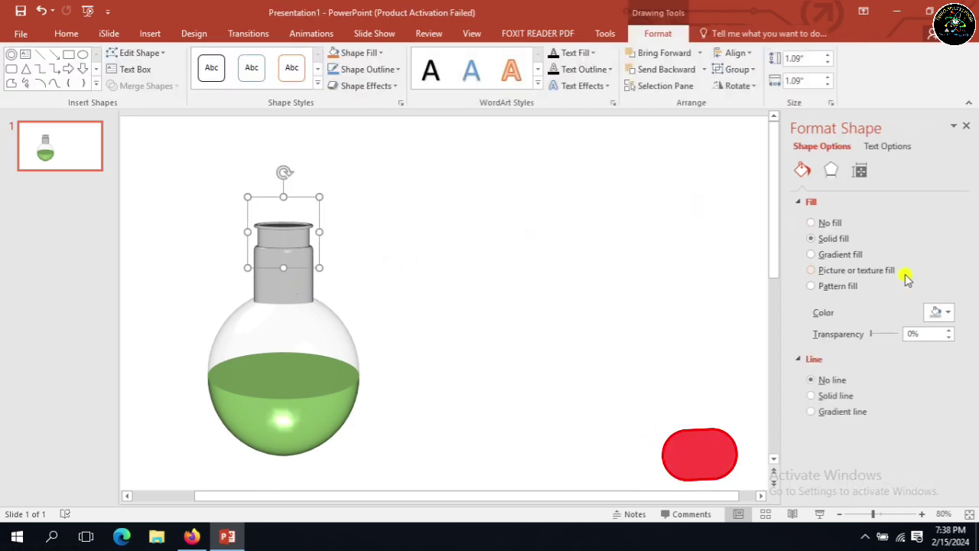
click(946, 312)
click(860, 346)
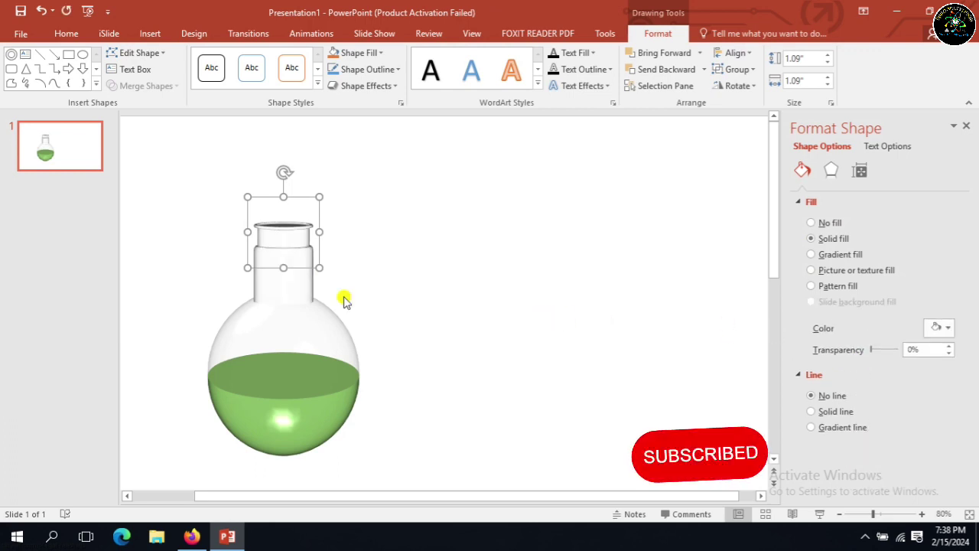
- Reposition the flask neck slightly on the sphere
shift+click(301, 283)
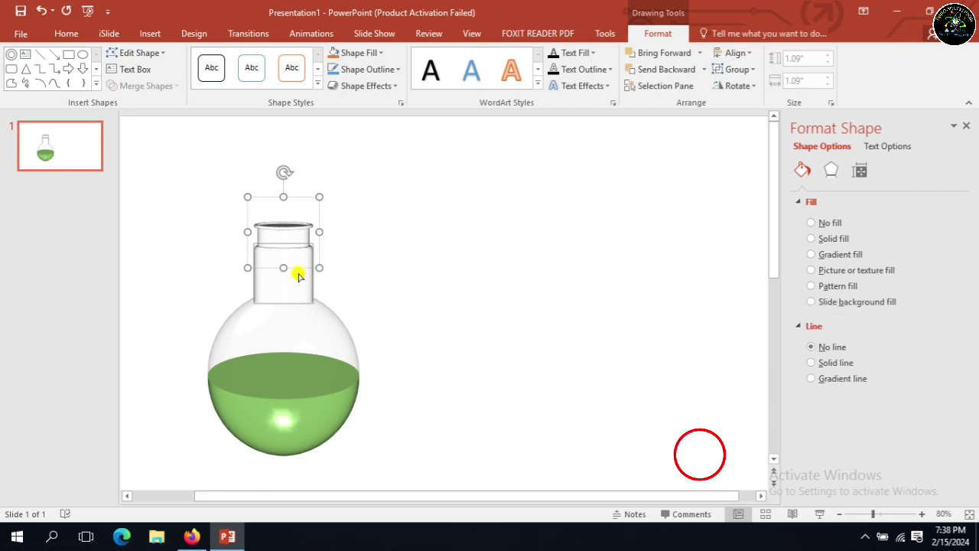
click(360, 223)
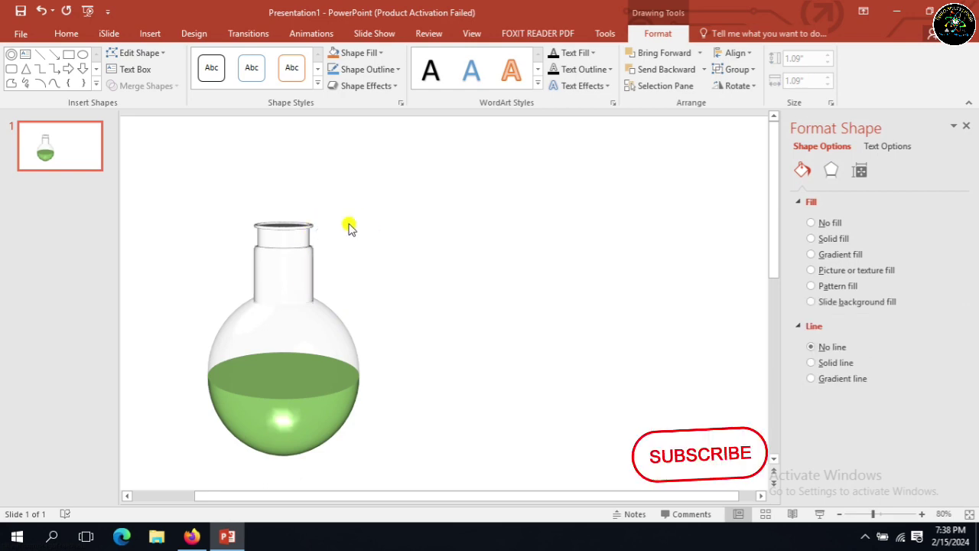
click(304, 228)
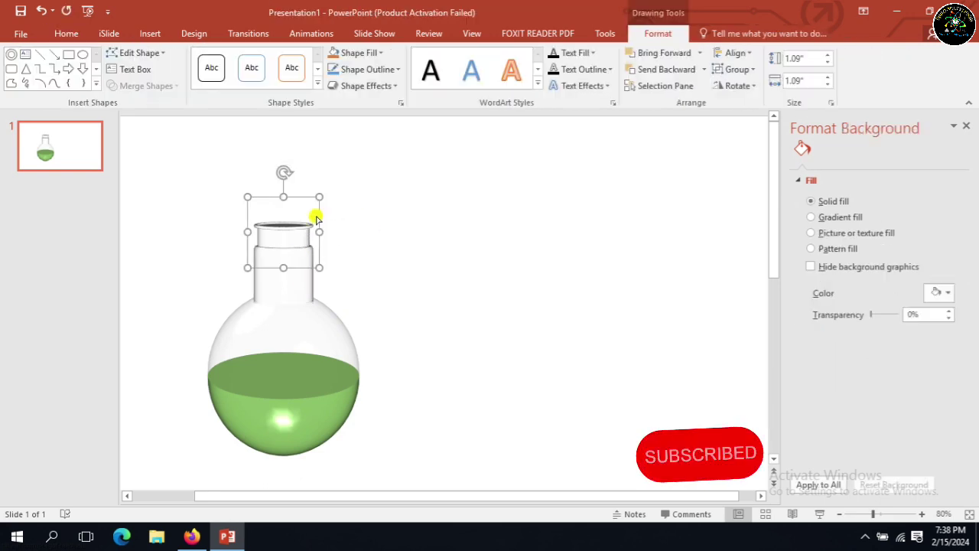
drag(318, 214, 321, 210)
click(437, 236)
- Copy the flask neck and paste a duplicate with Ctrl+V
click(295, 273)
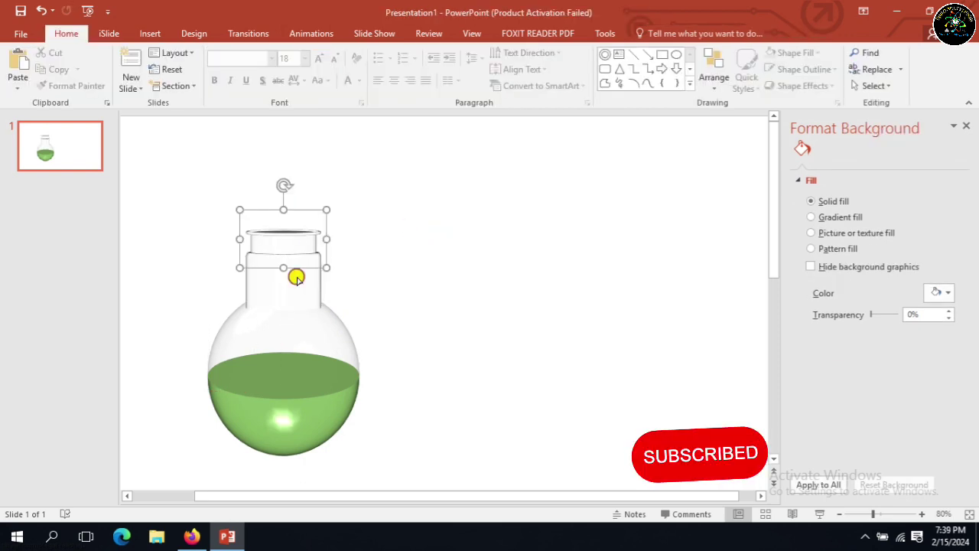
right_click(305, 273)
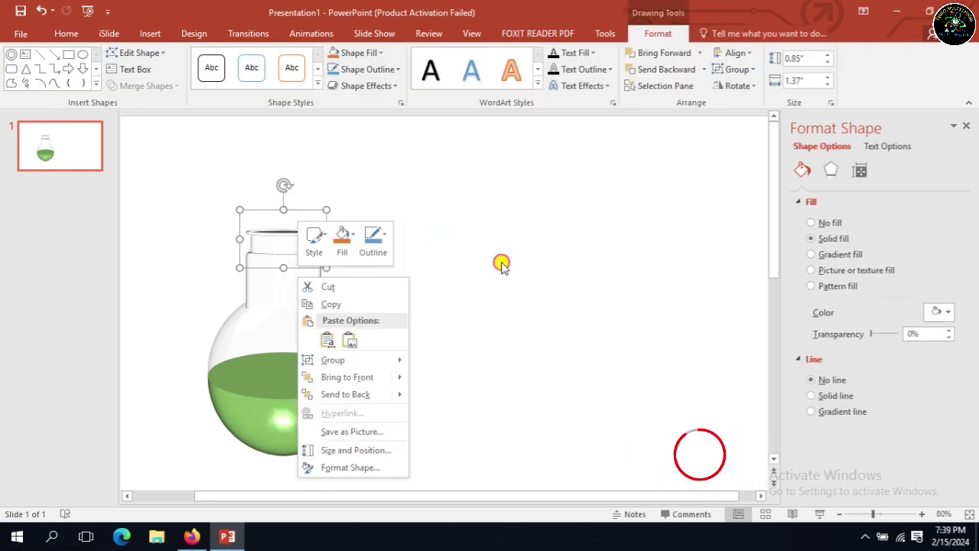
key(Escape)
right_click(324, 221)
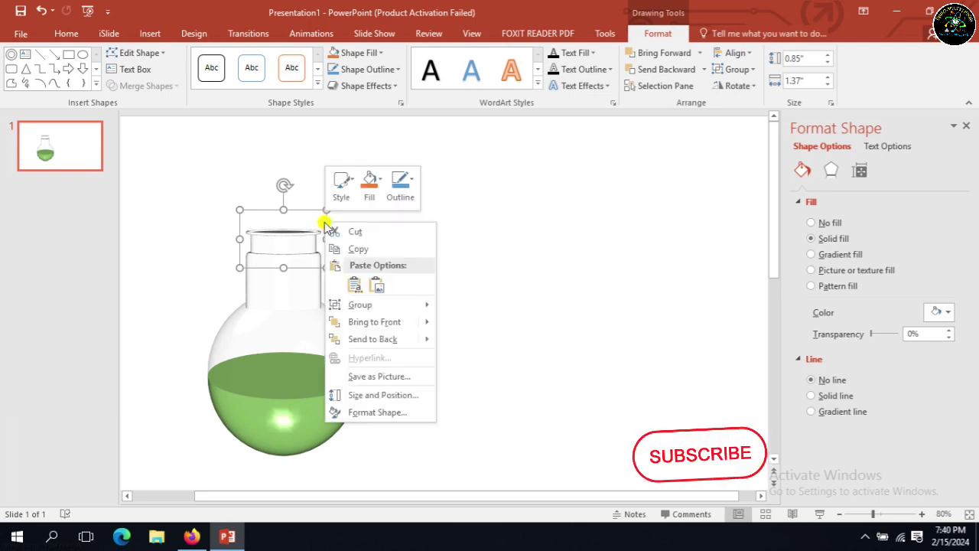
click(362, 247)
click(413, 254)
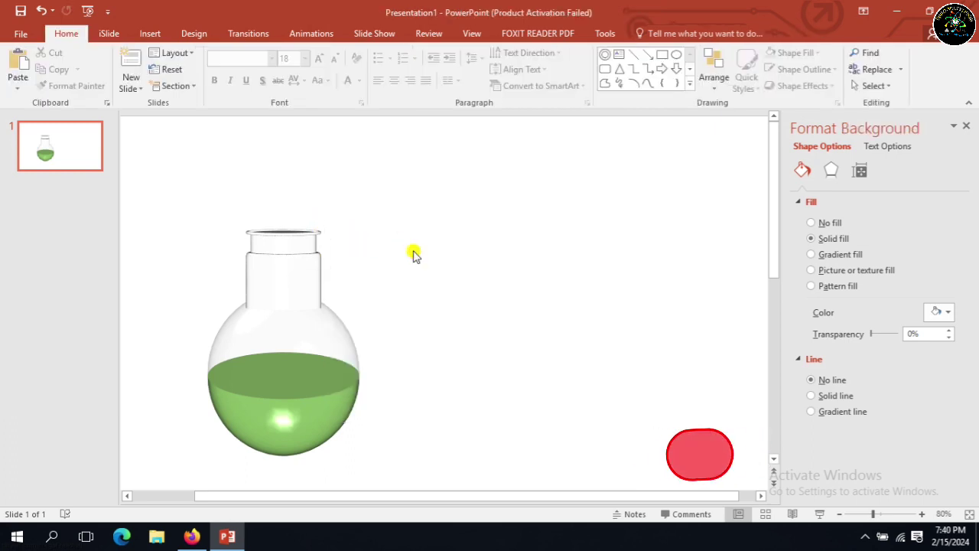
key(ctrl+v)
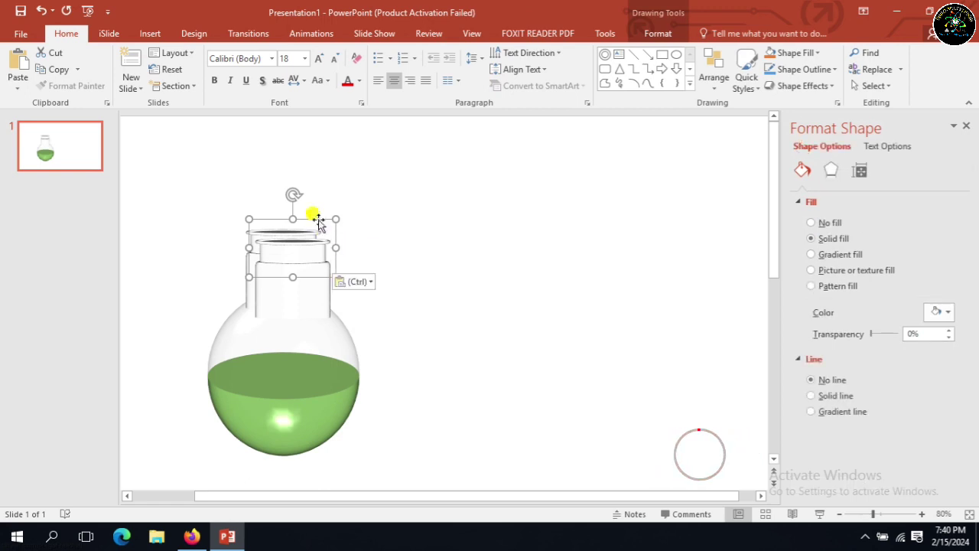
- Move the neck copy aside and set its rotation to -50°
mouse_move(319, 221)
mouse_down()
mouse_move(402, 243)
mouse_move(426, 287)
mouse_up()
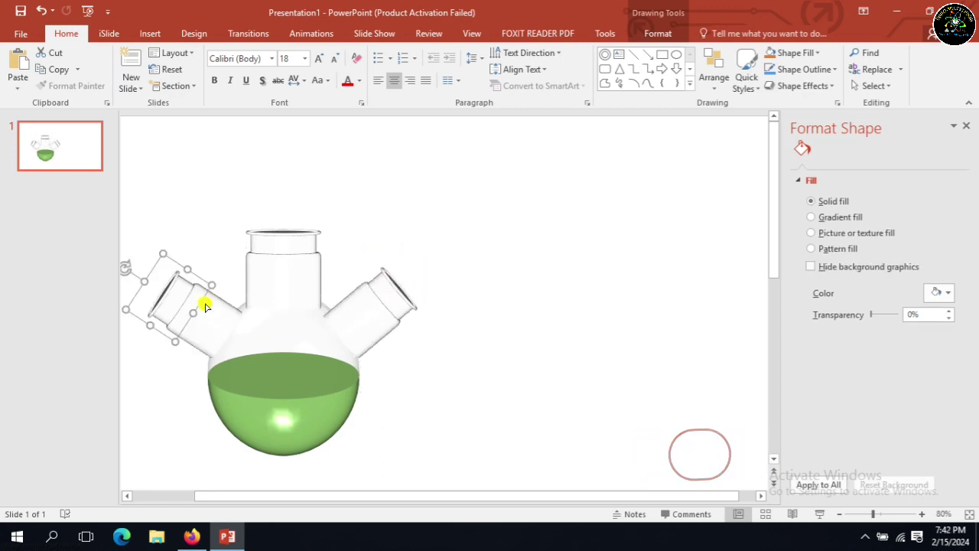
click(859, 171)
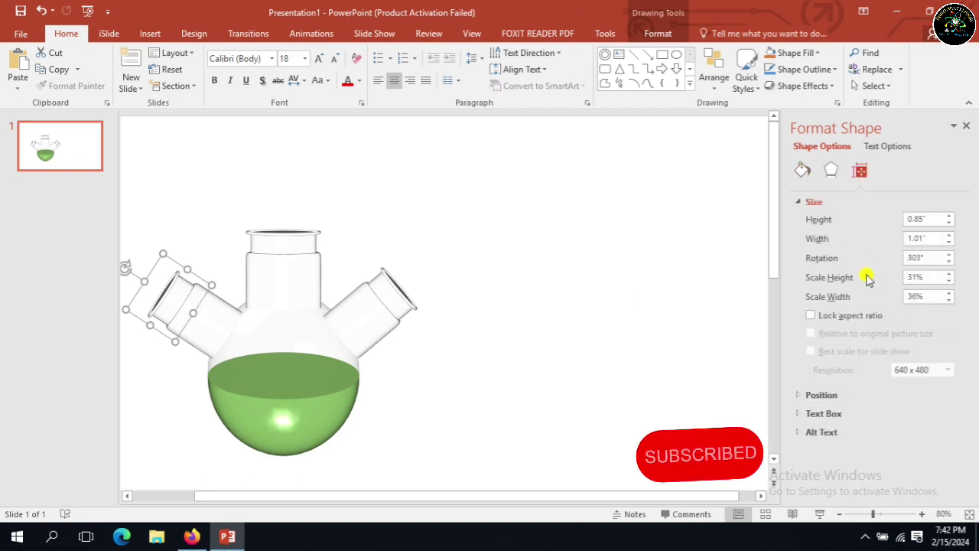
double_click(915, 258)
text(-50)
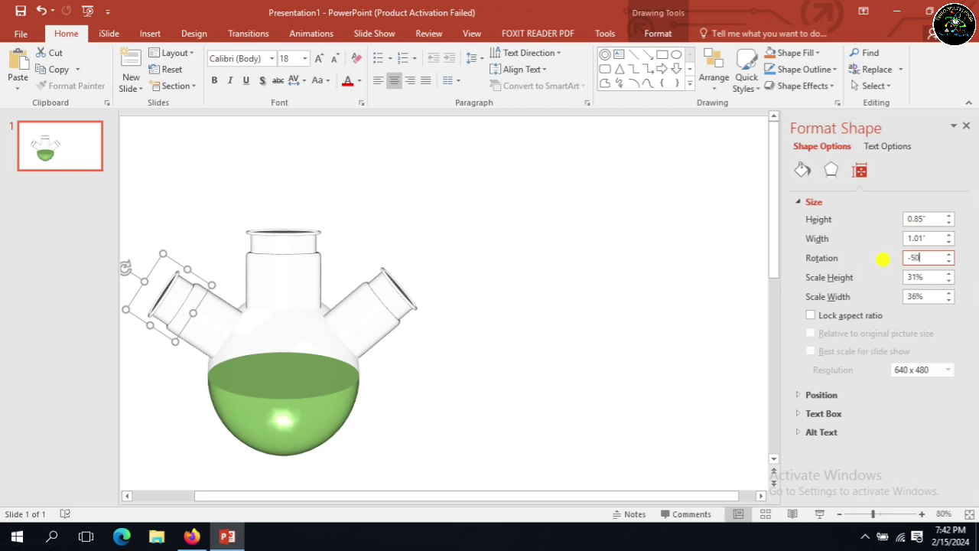
click(939, 238)
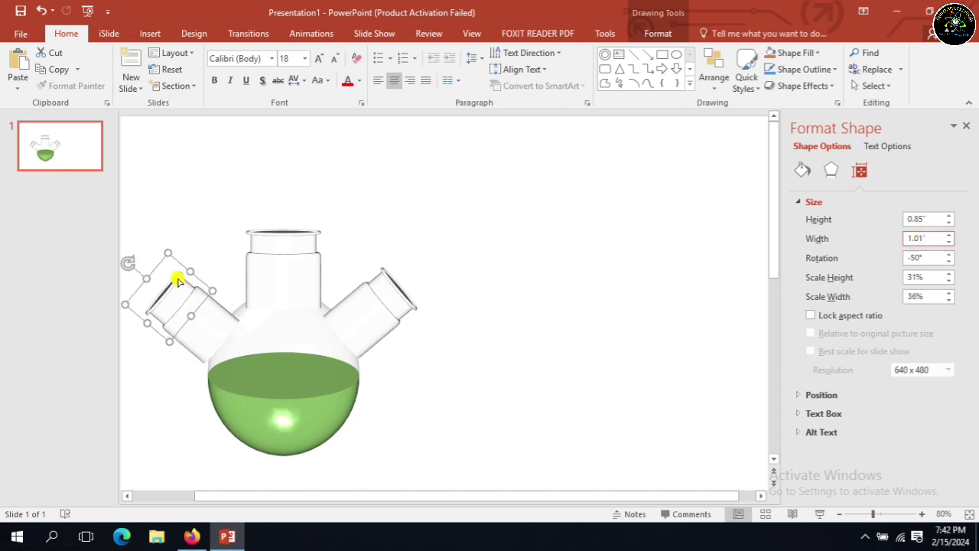
- Place the left and right side arms onto the flask's shoulders
drag(182, 270, 187, 258)
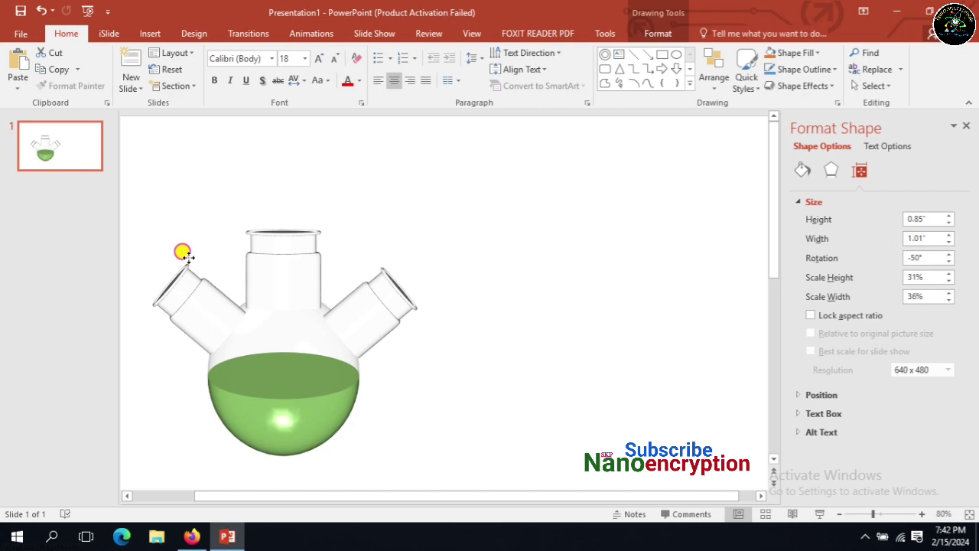
drag(187, 258, 186, 256)
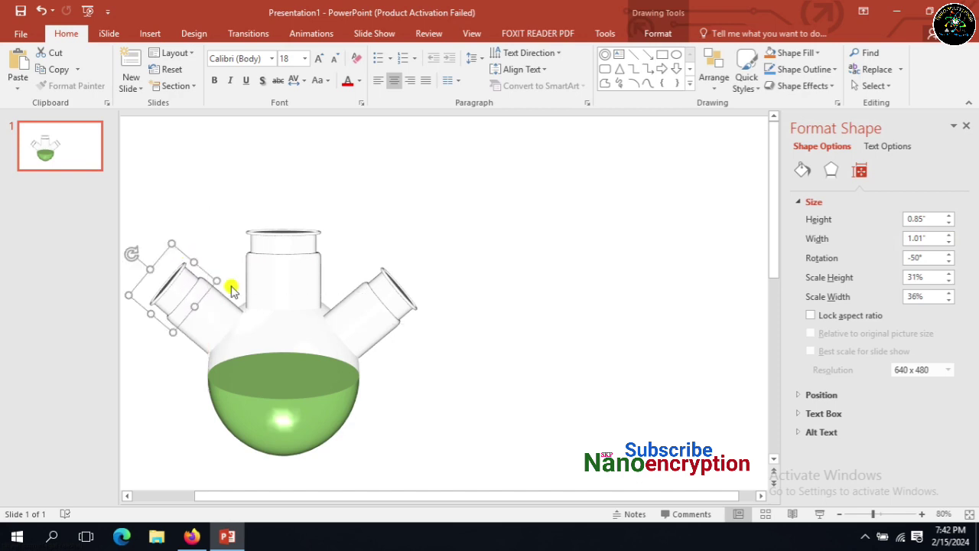
click(385, 311)
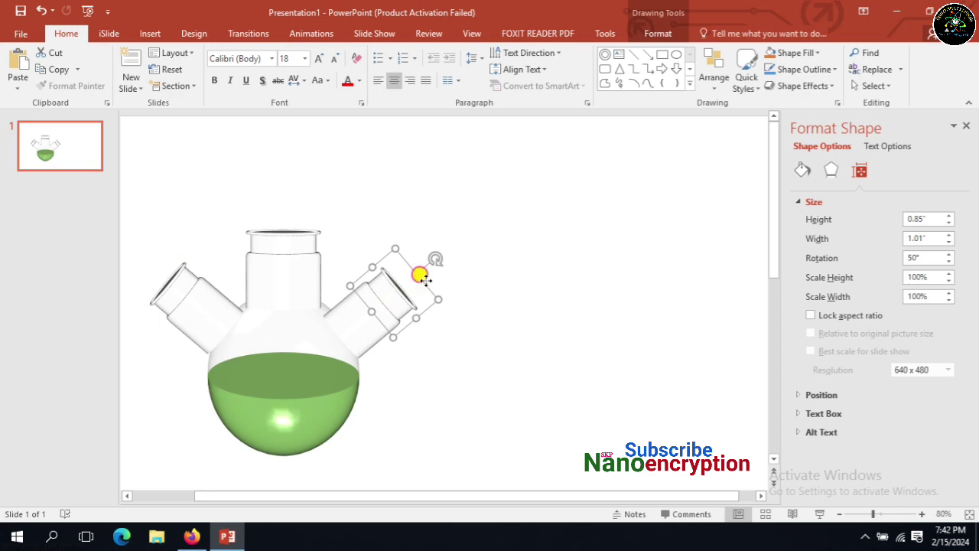
drag(425, 280, 423, 275)
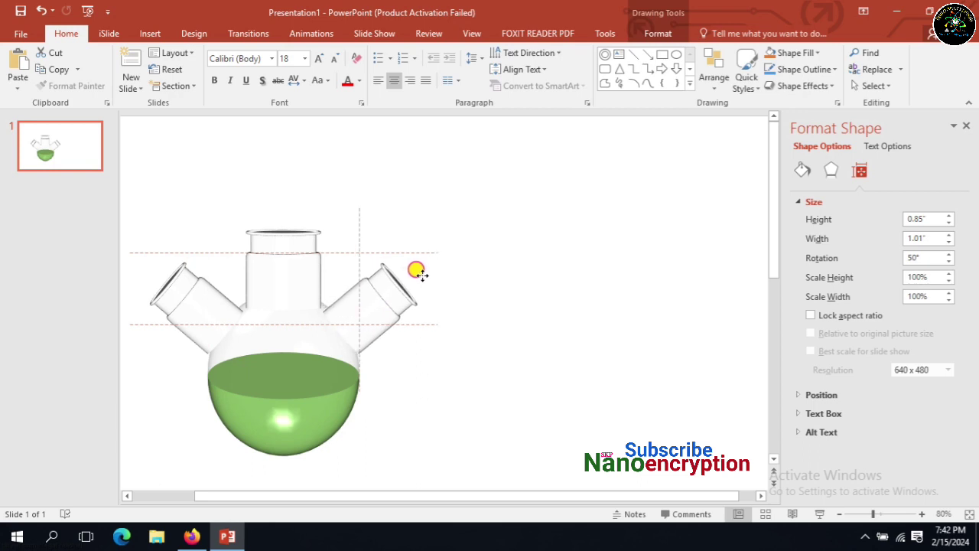
drag(421, 274, 423, 279)
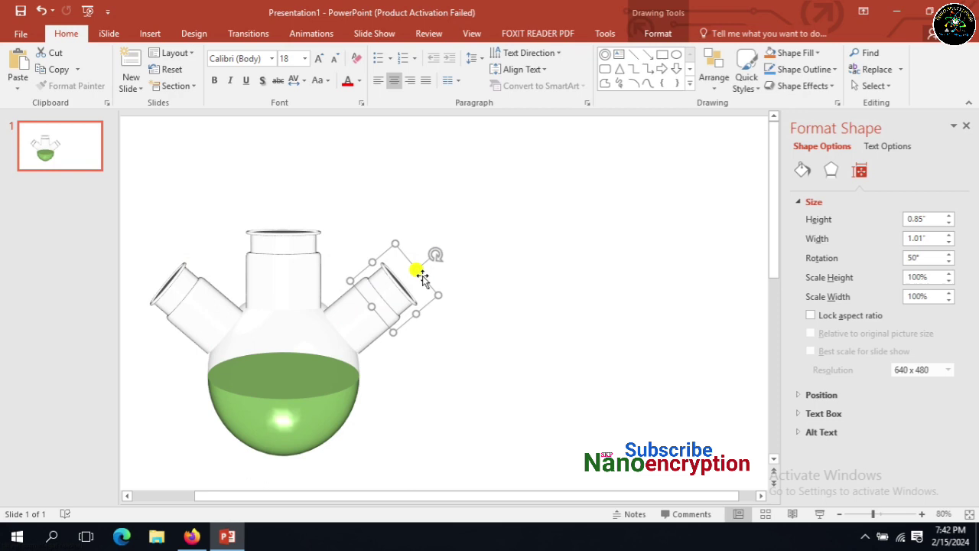
click(349, 363)
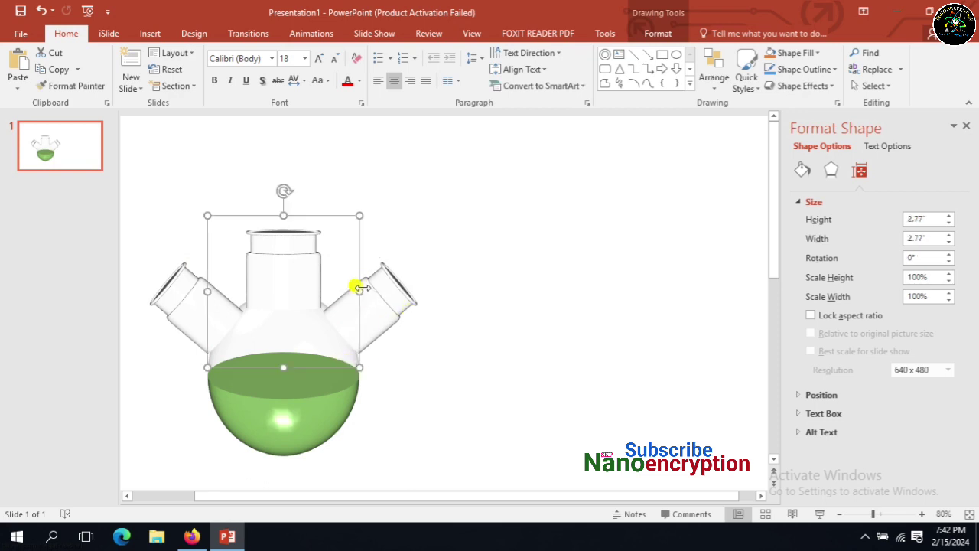
- Widen the flask body to 2.94" and stretch the green liquid across the whole bulb
drag(360, 291, 364, 290)
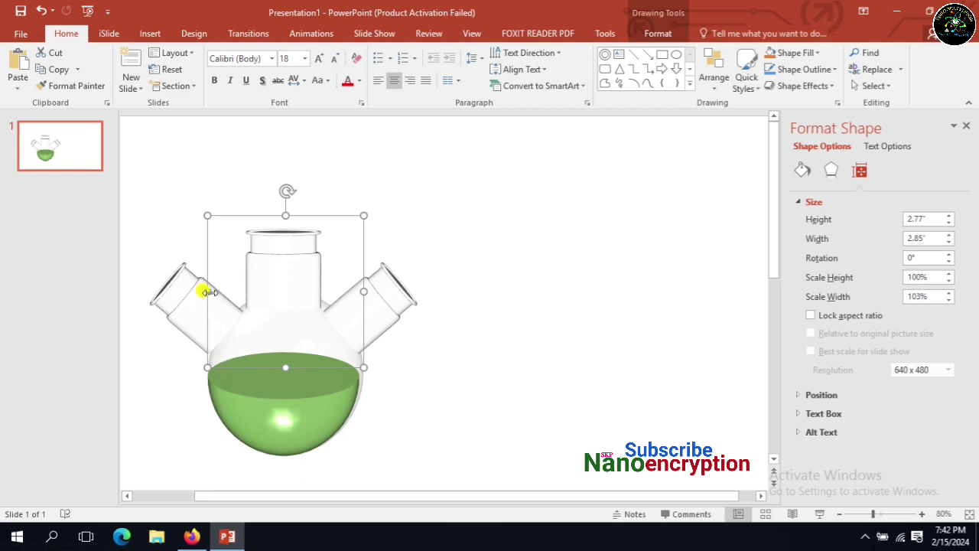
drag(207, 290, 203, 291)
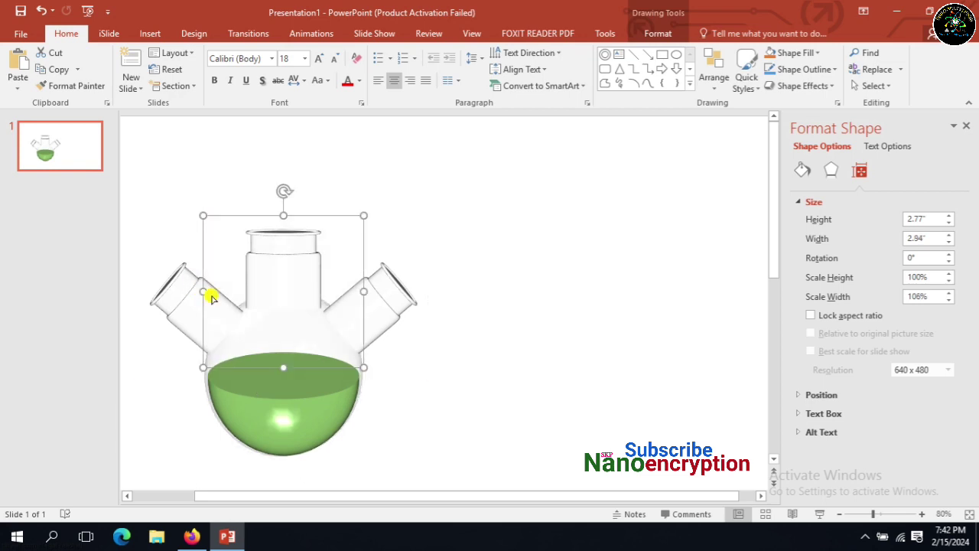
click(318, 403)
drag(357, 309, 358, 308)
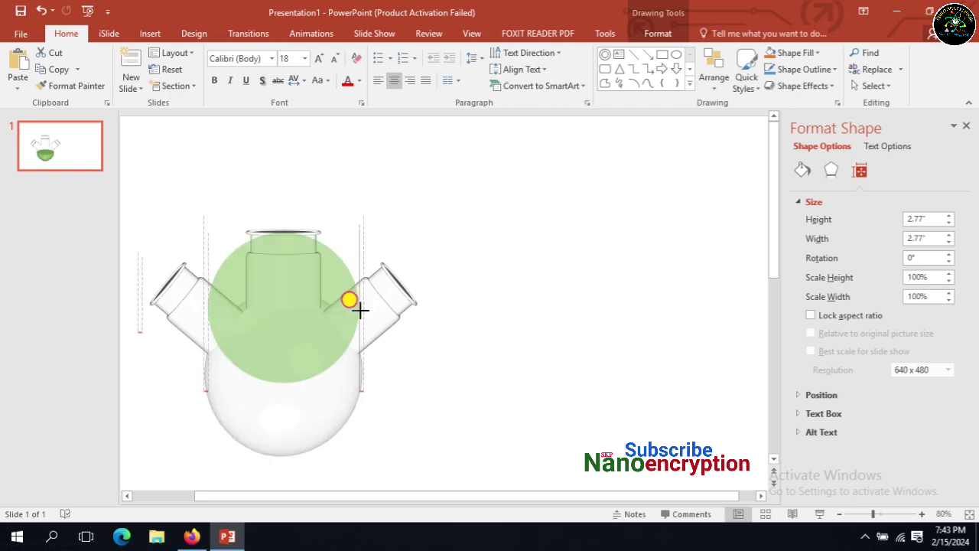
drag(360, 309, 362, 309)
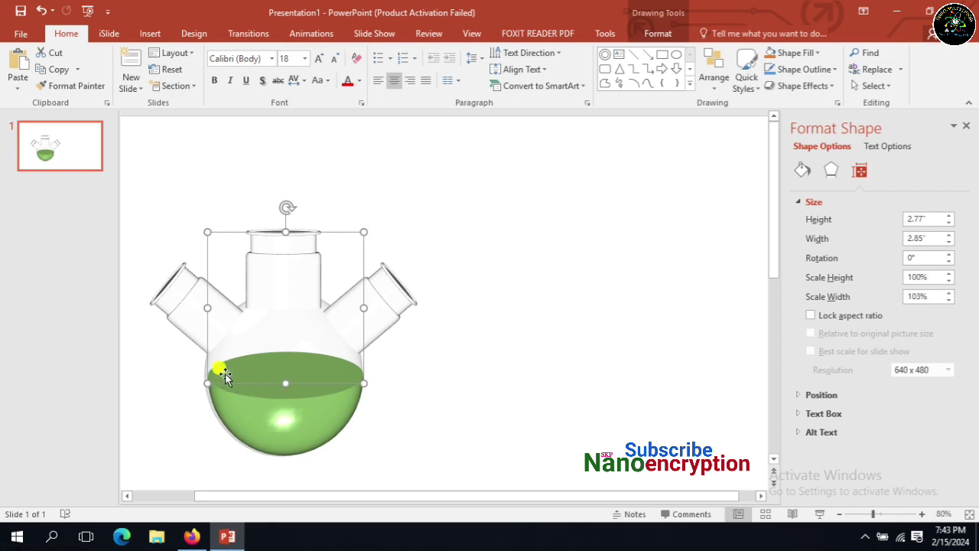
key(Delete)
drag(207, 310, 205, 313)
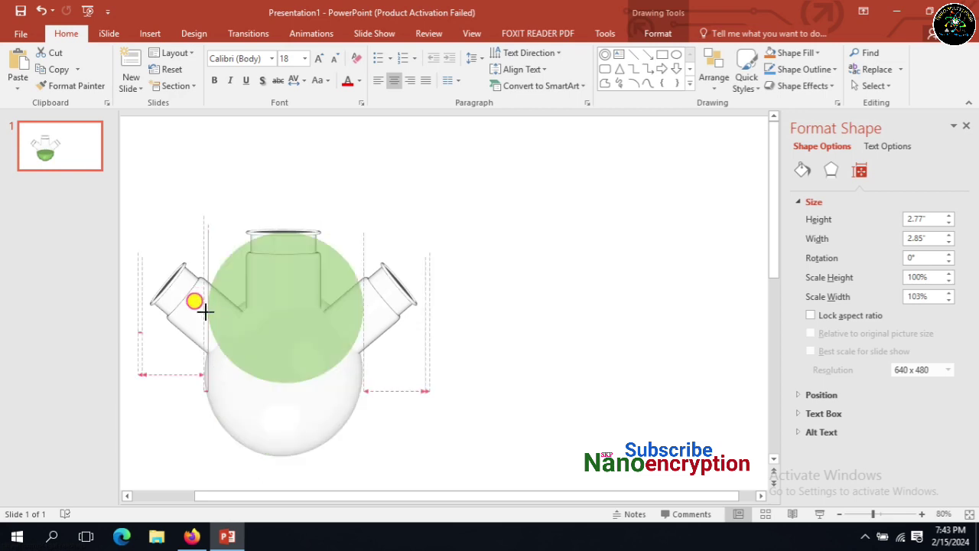
drag(205, 313, 217, 322)
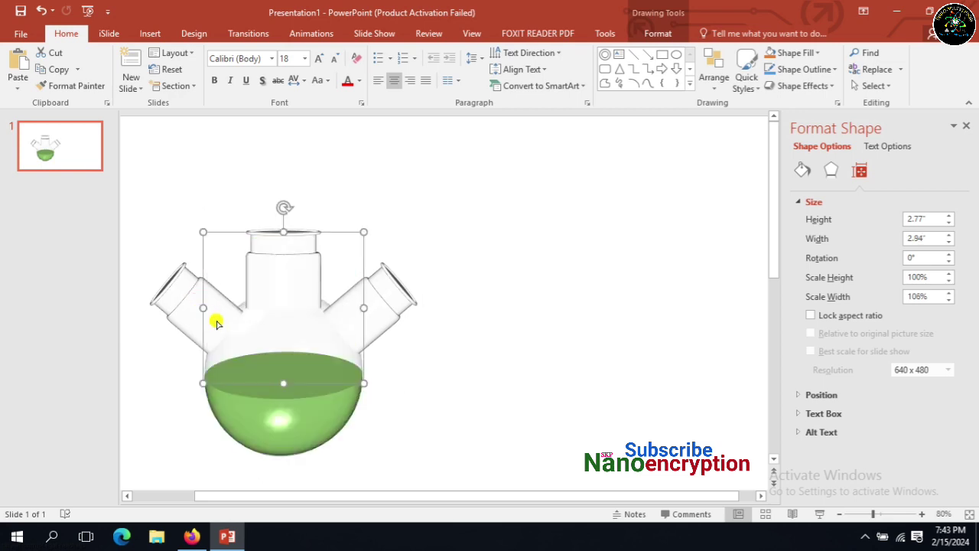
click(426, 377)
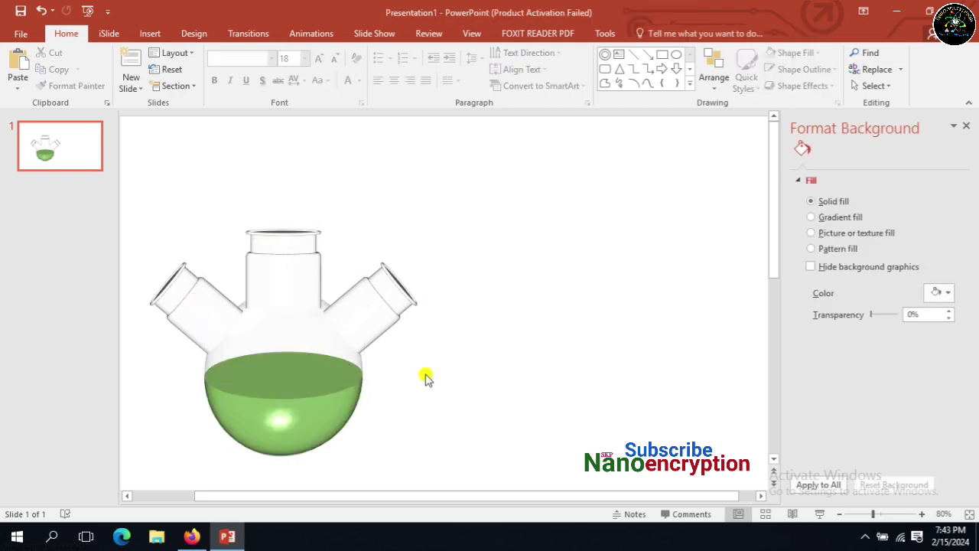
key(ctrl+a)
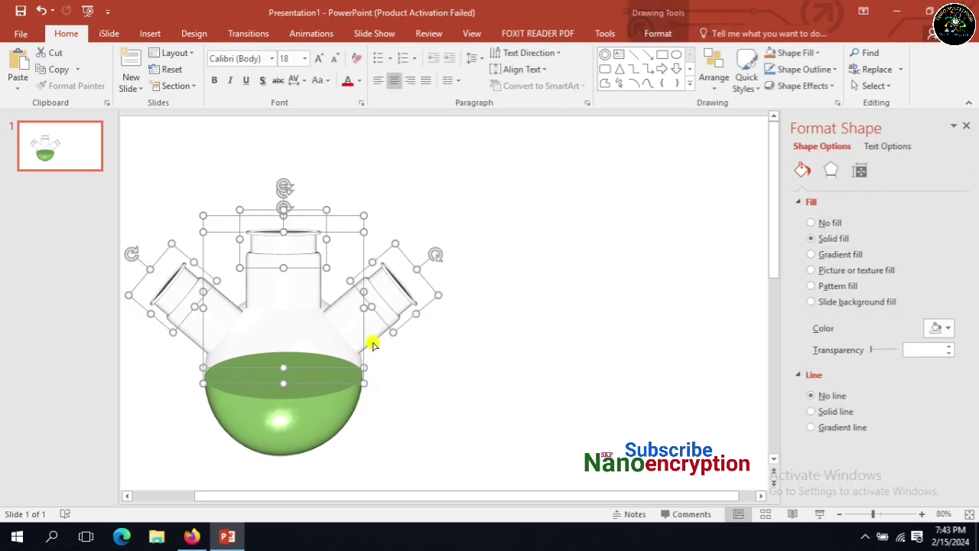
- Group all selected flask parts and drag the group up and to the left
right_click(358, 341)
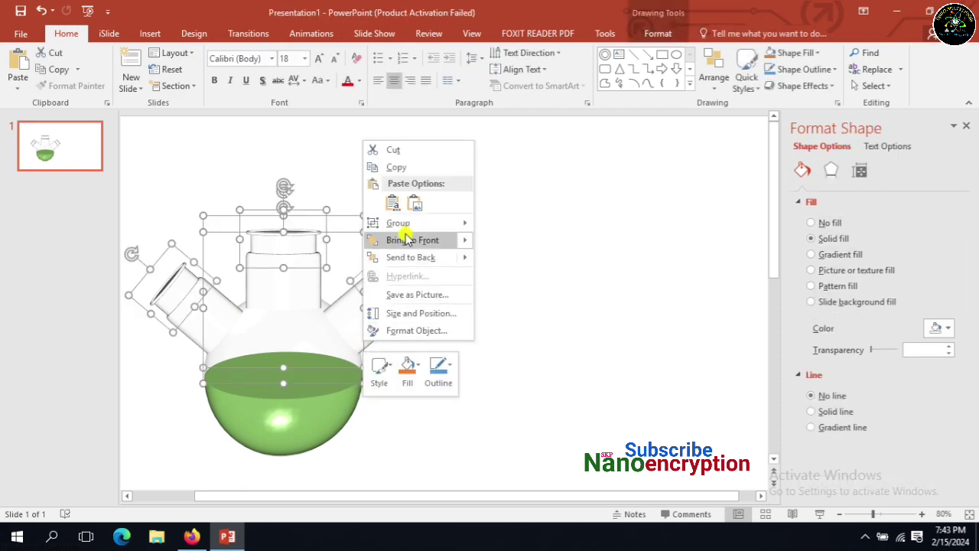
mouse_move(398, 223)
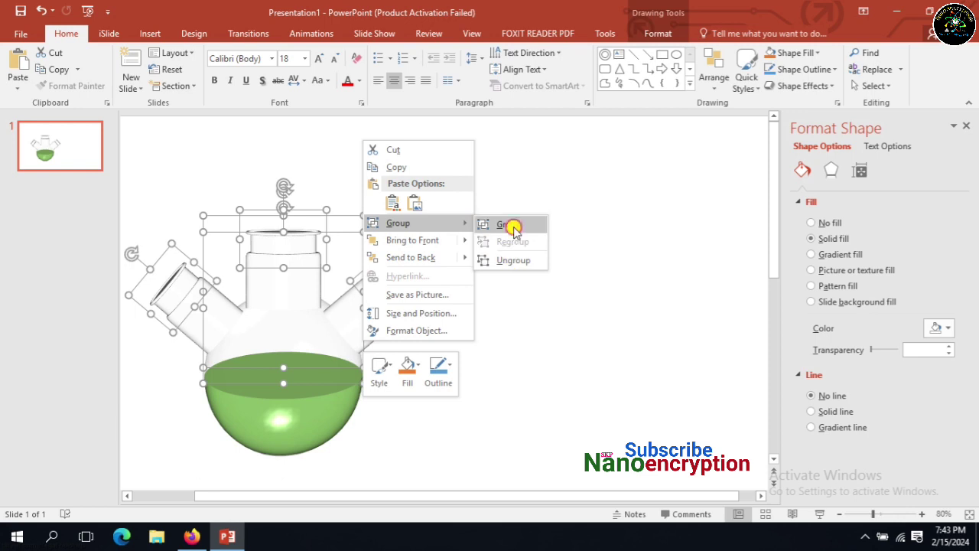
click(511, 226)
click(535, 276)
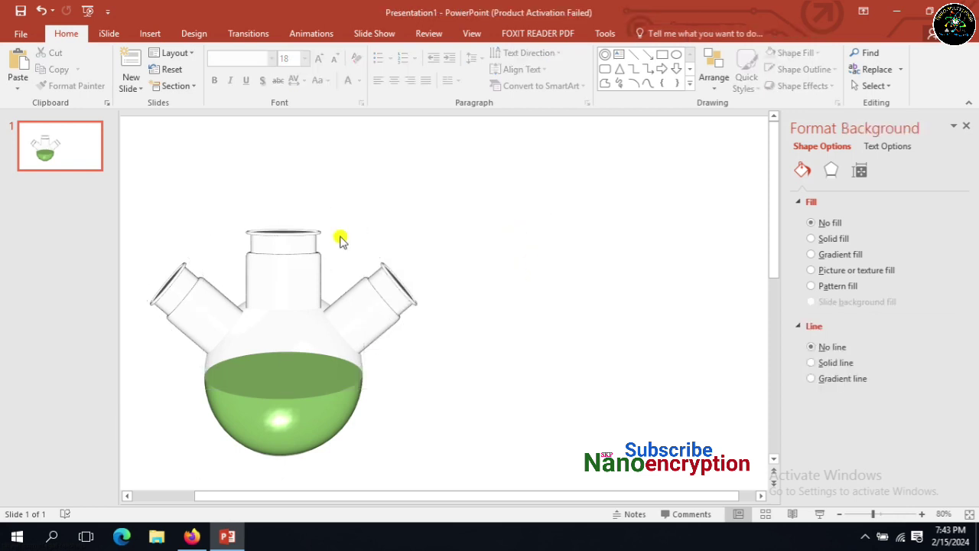
click(322, 283)
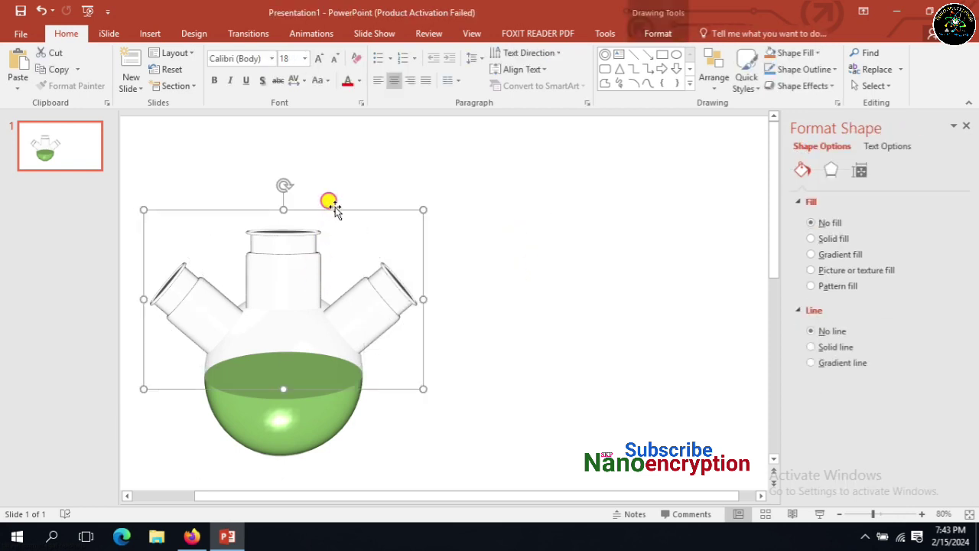
drag(334, 209, 321, 135)
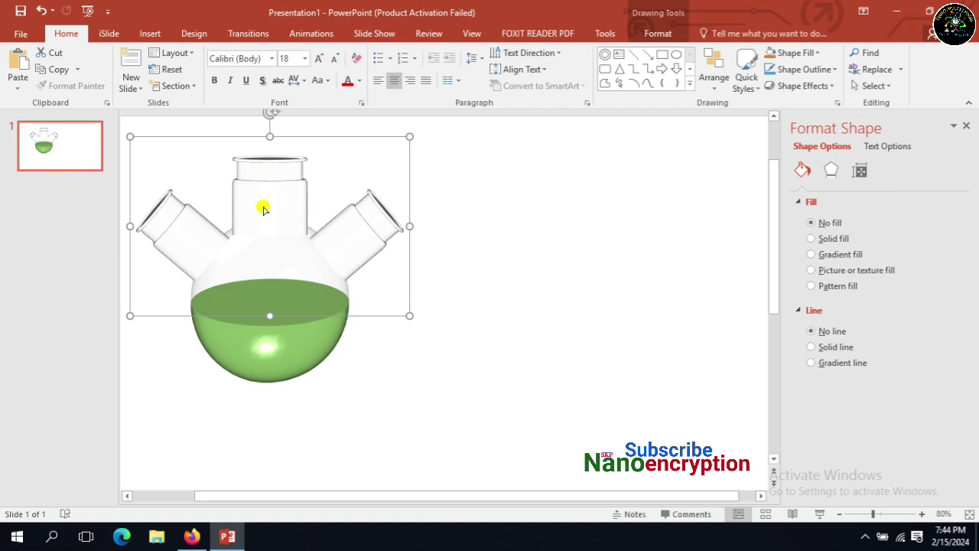
click(609, 349)
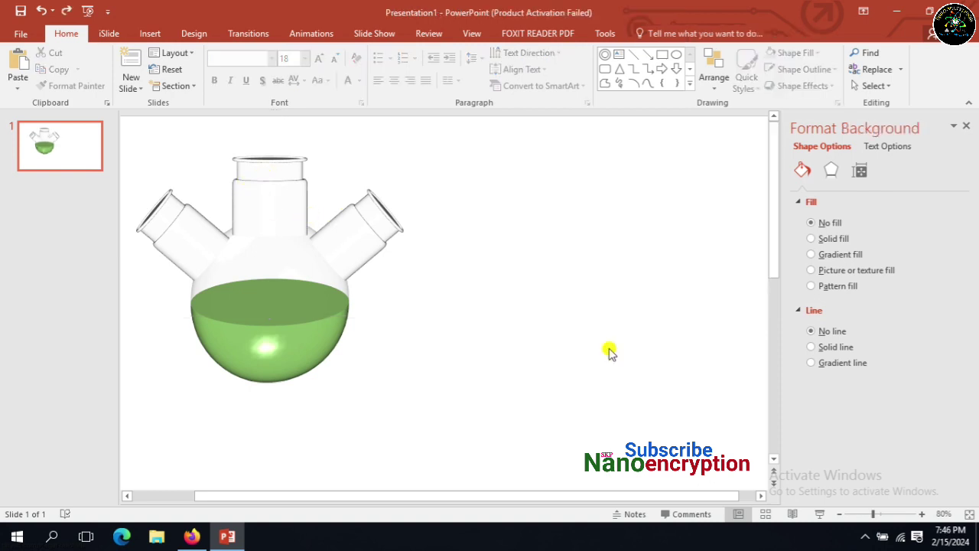
- Paste the flask as a picture and place it right of the original
right_click(481, 232)
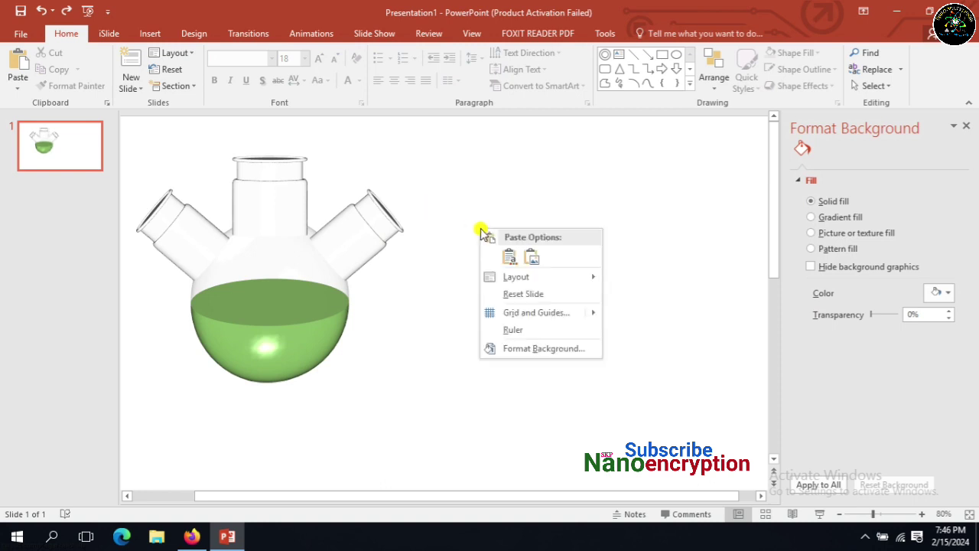
click(531, 259)
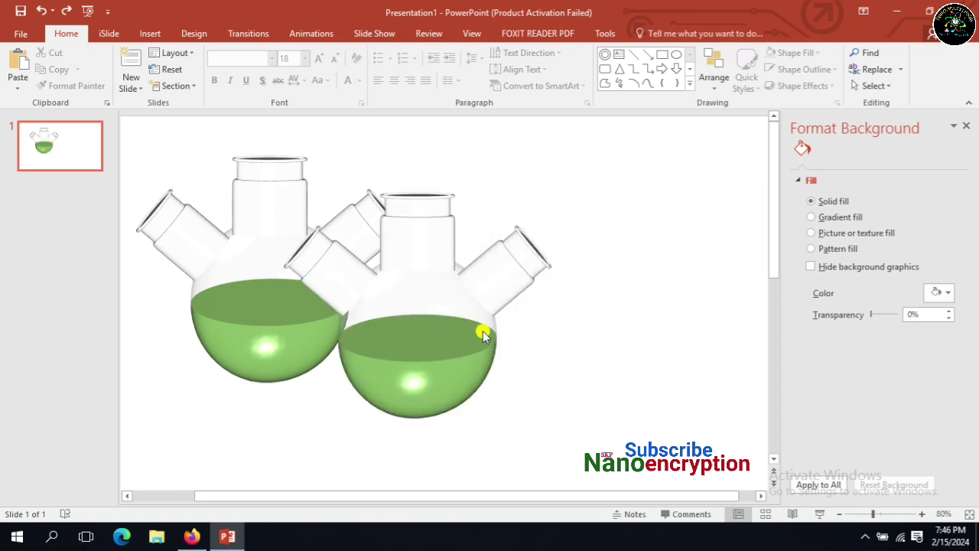
drag(465, 336, 594, 293)
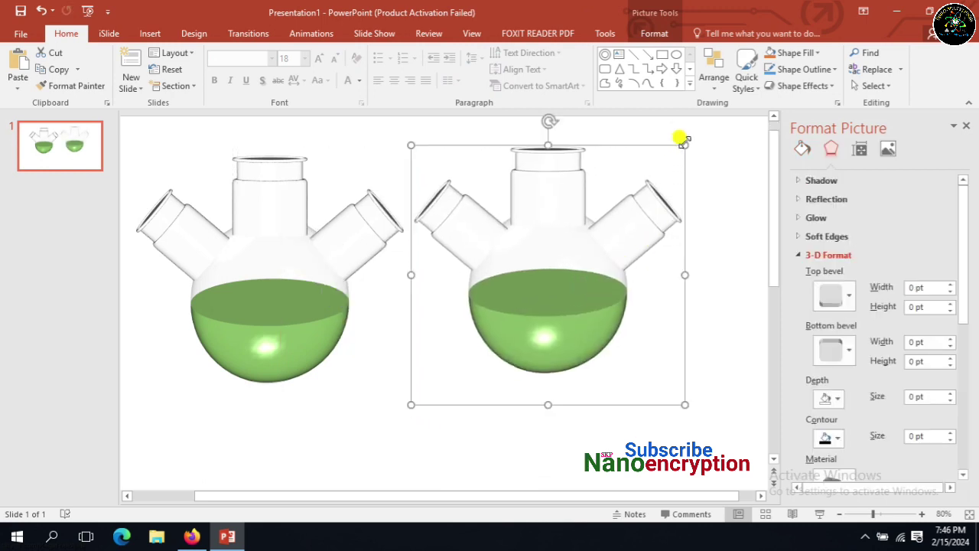
mouse_move(679, 143)
mouse_down()
mouse_move(618, 235)
mouse_move(542, 319)
mouse_move(634, 192)
mouse_move(678, 157)
mouse_move(592, 253)
mouse_move(651, 188)
mouse_up()
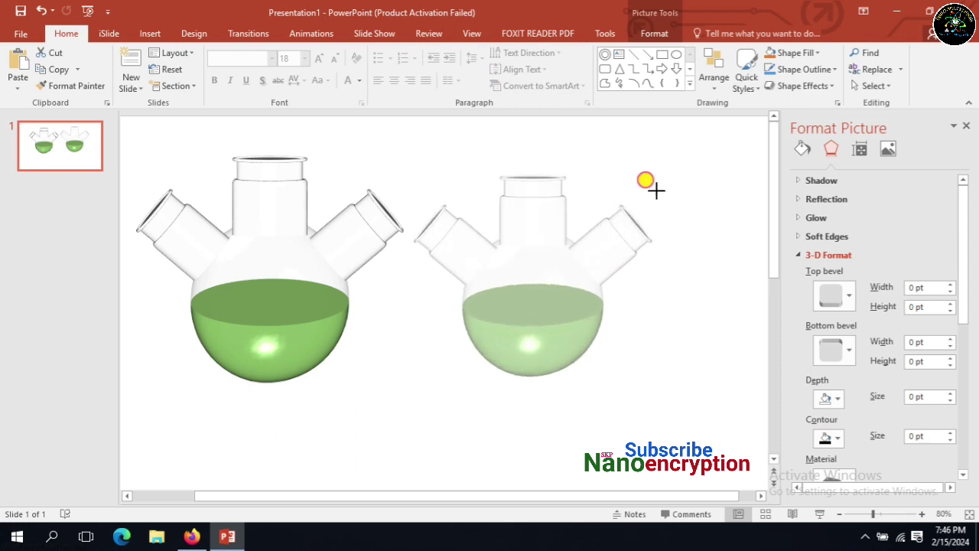
- Enlarge the picture copy and move it closer to the original flask
click(318, 289)
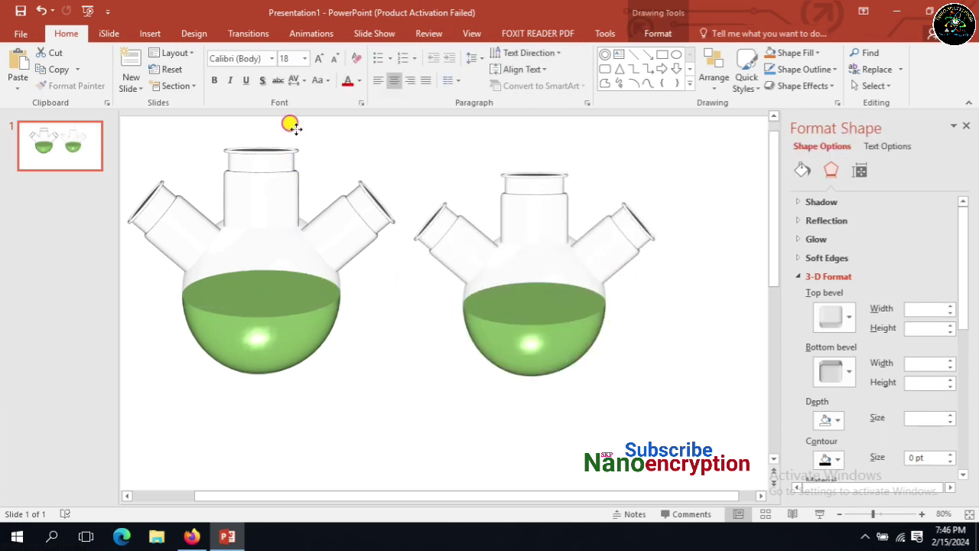
click(293, 126)
click(306, 221)
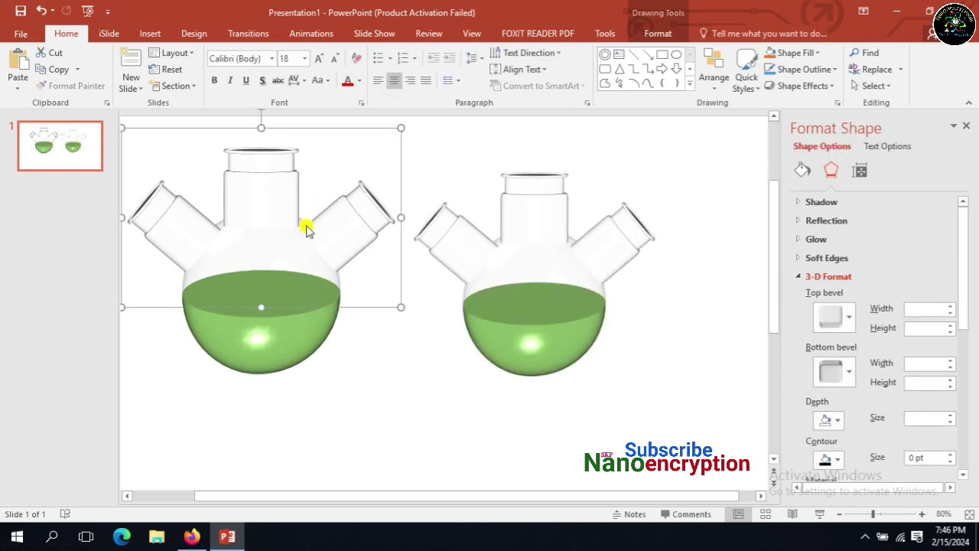
click(536, 287)
drag(402, 166, 395, 158)
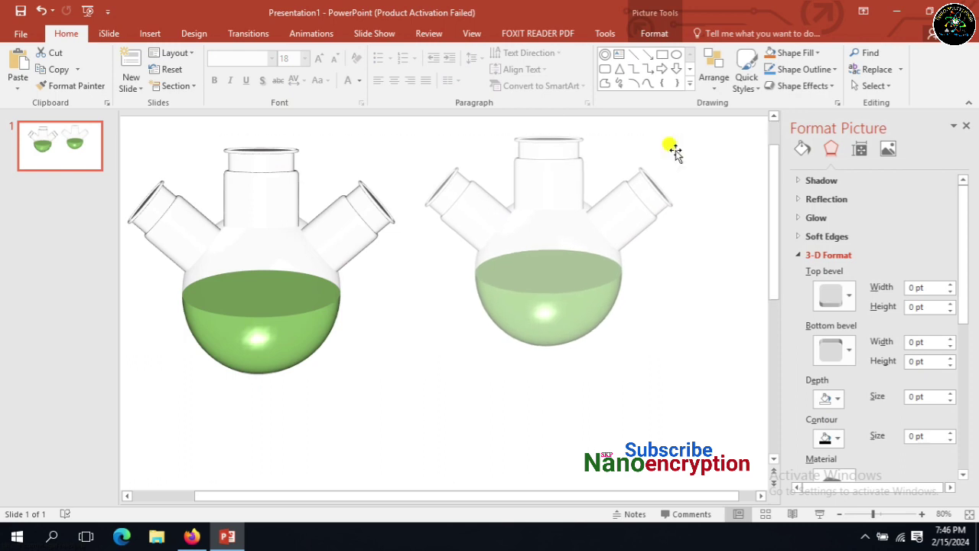
drag(680, 143, 675, 135)
drag(579, 293, 563, 290)
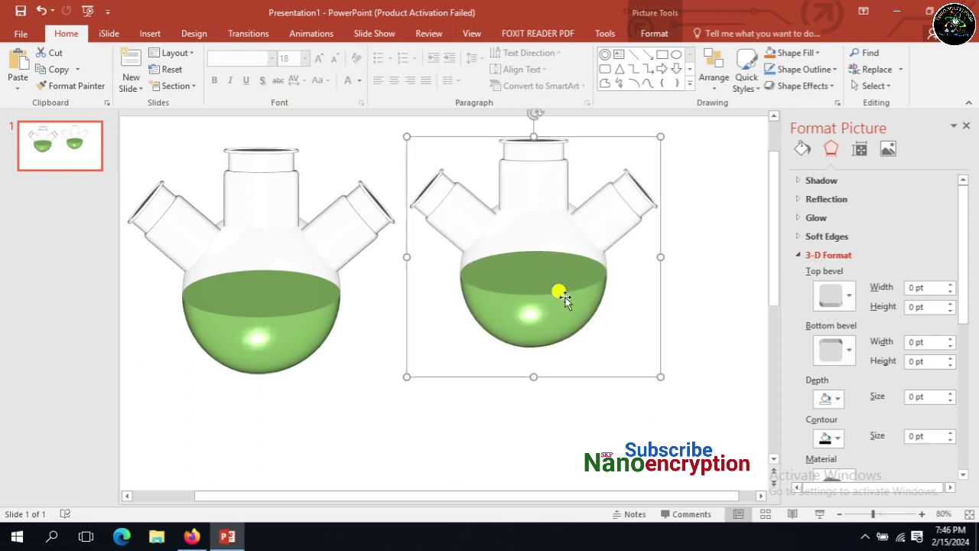
double_click(539, 249)
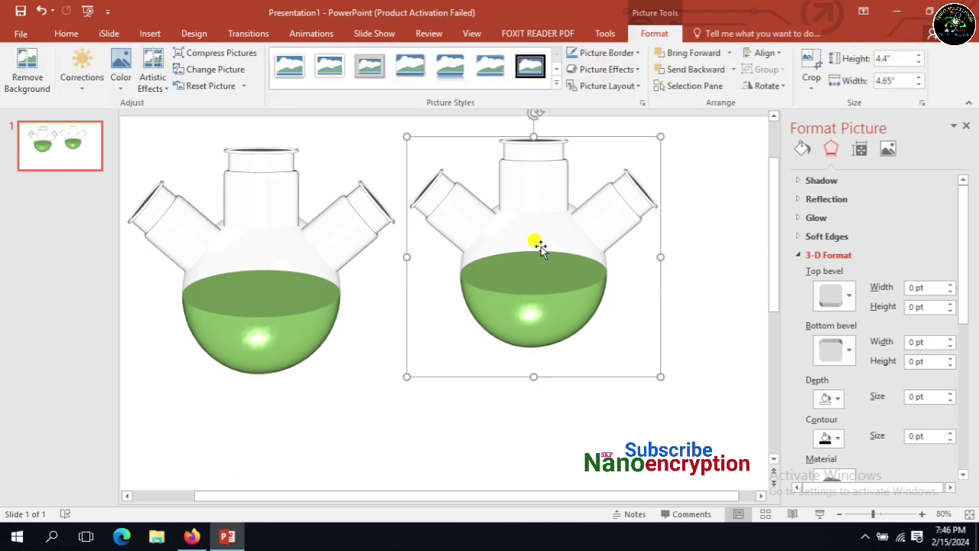
- Recolour the copy with Saturation 0% for grey liquid, then adjust the grey and blue flasks
click(121, 80)
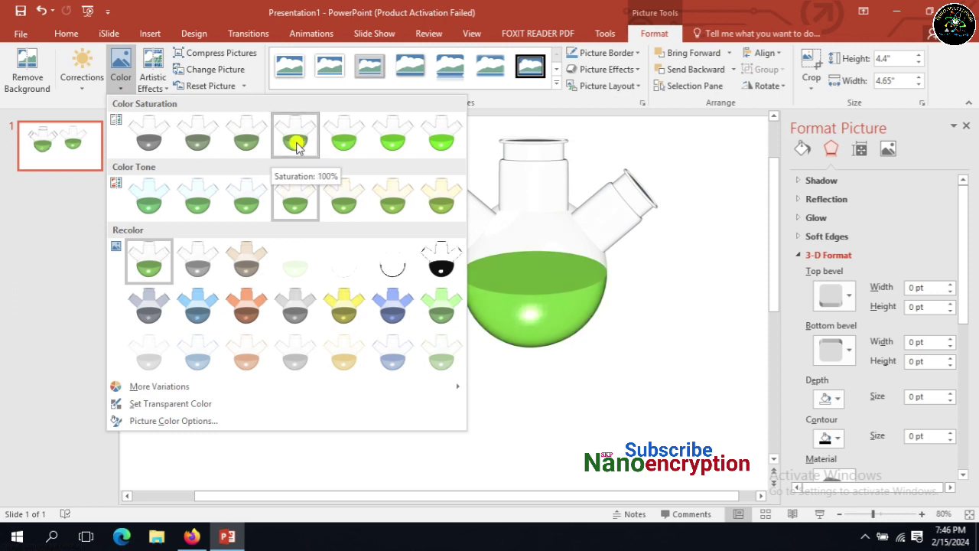
click(161, 149)
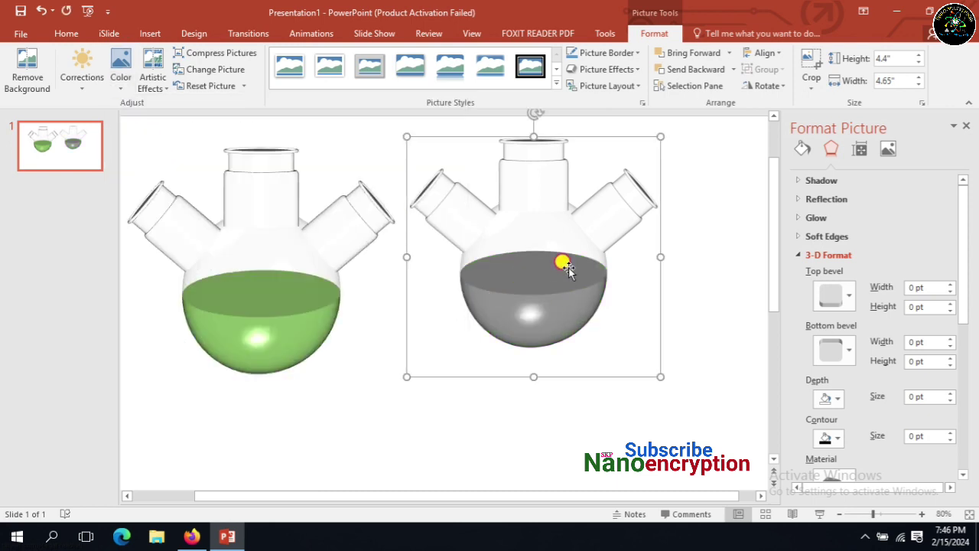
mouse_move(564, 263)
mouse_down()
mouse_move(560, 273)
mouse_move(575, 269)
mouse_up()
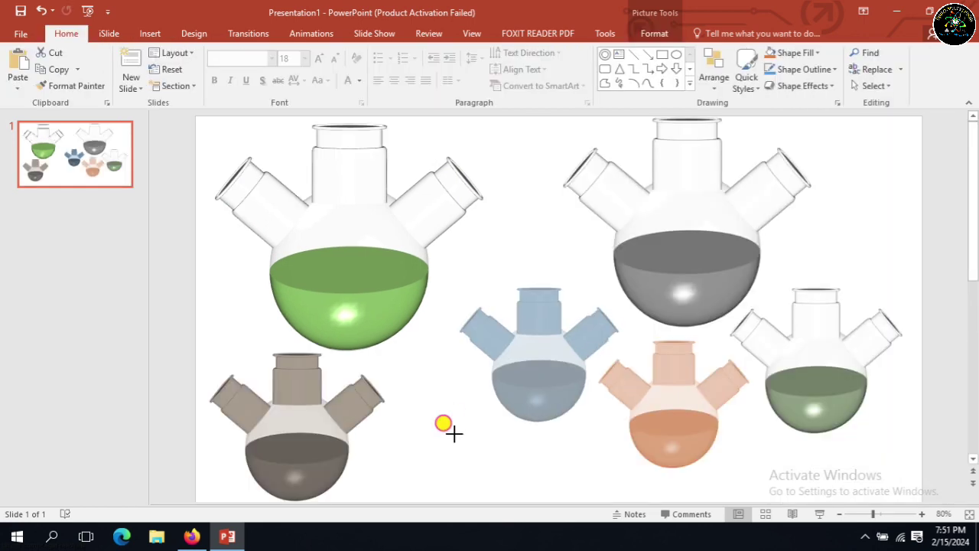
drag(448, 430, 424, 470)
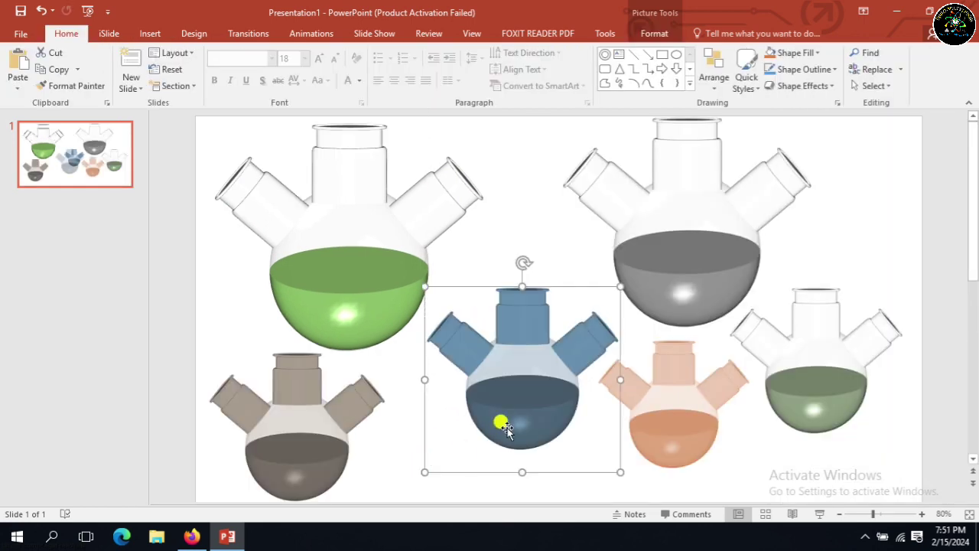
- Shift the blue flask slightly left and move the orange flask lower
drag(502, 420, 492, 420)
click(659, 425)
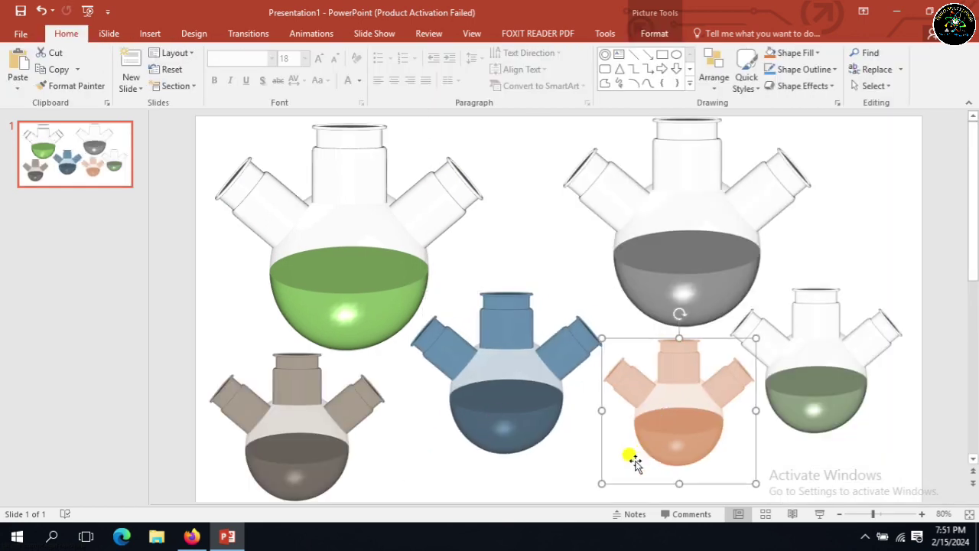
drag(662, 444, 669, 463)
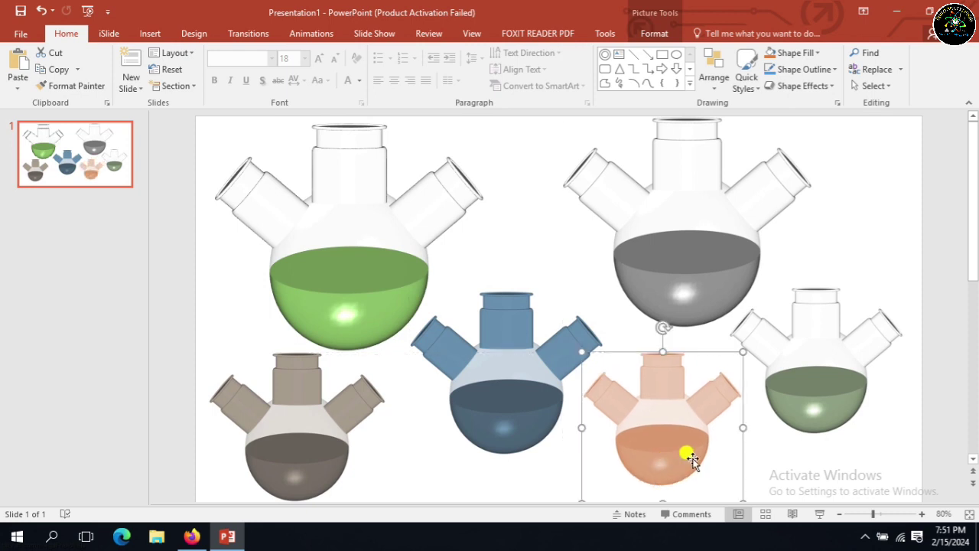